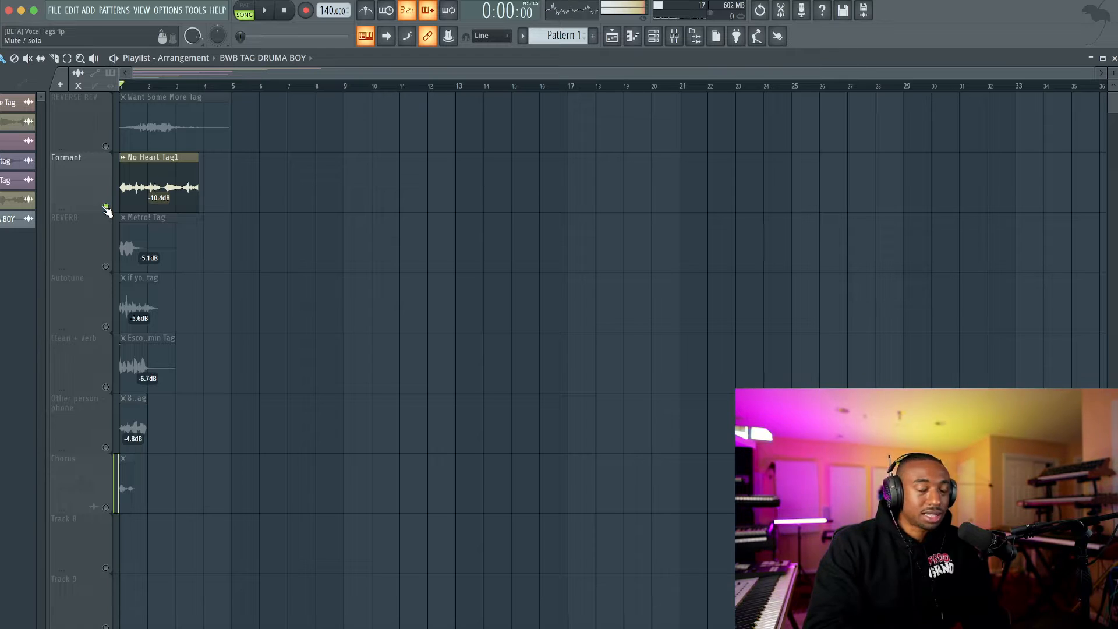
Audition the Formant, REVERB, Autotune and Clean + Verb vocal tags by soloing each playlist track in turn.
key("space")
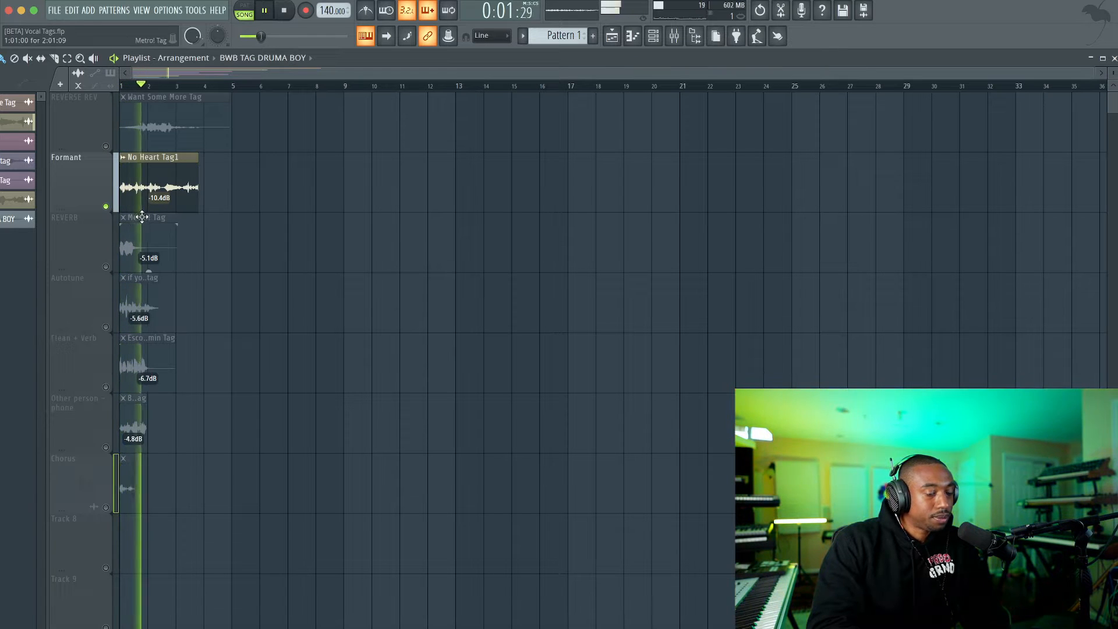
key("space")
right_click(105, 266)
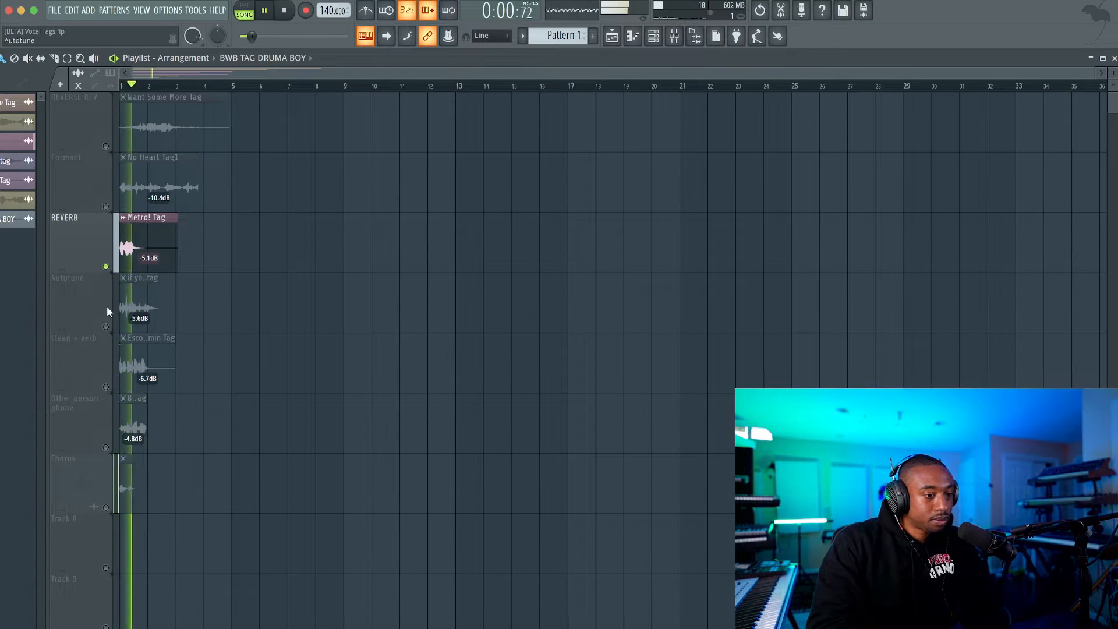
right_click(105, 327)
key("space")
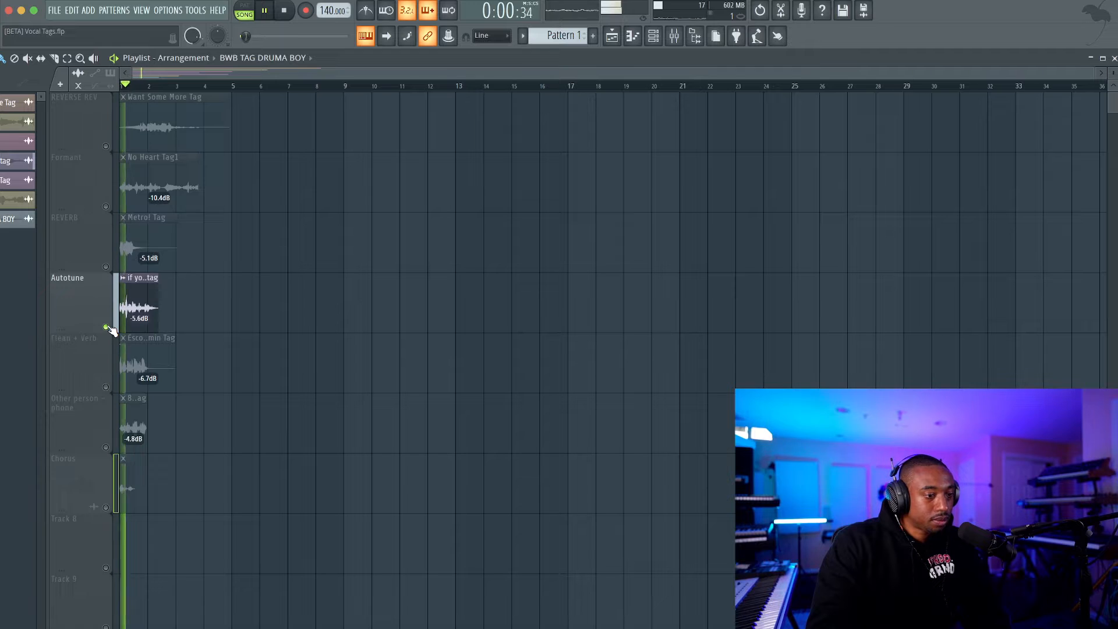
key("space")
right_click(105, 387)
key("space")
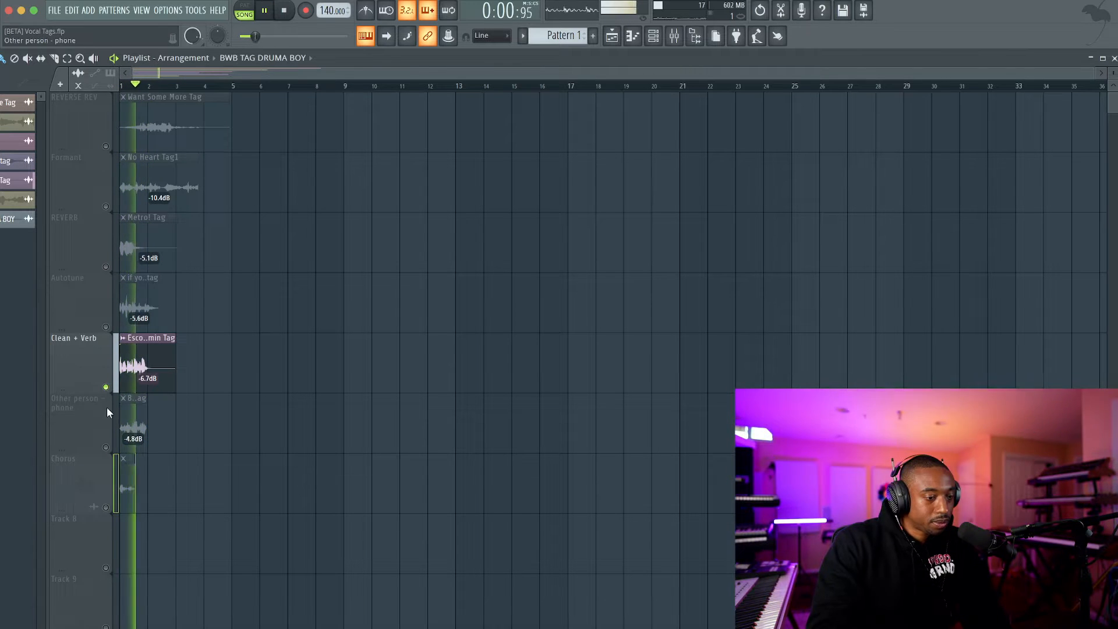
Audition the Other person - phone, Chorus and REVERSE REV tracks one at a time, leaving REVERSE REV soloed.
key("space")
right_click(106, 447)
key("space")
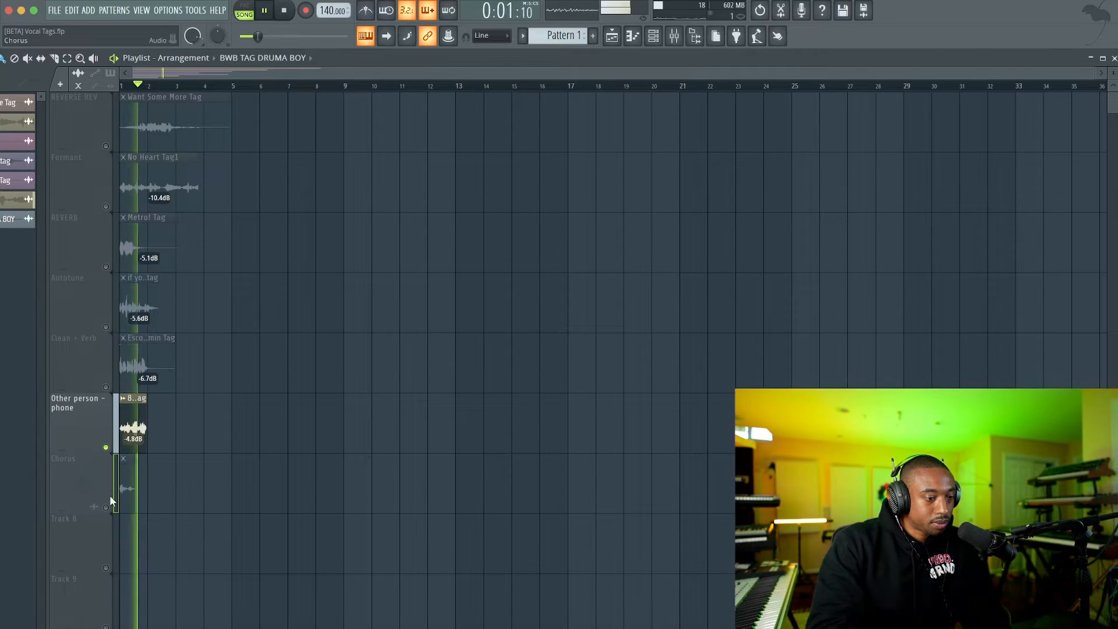
key("space")
right_click(107, 507)
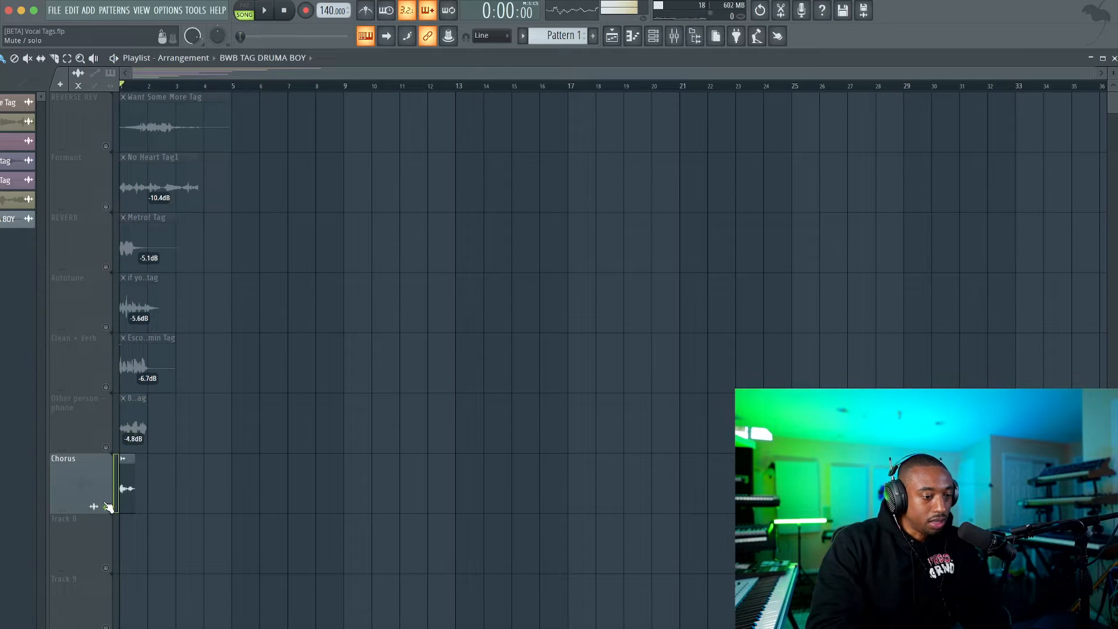
right_click(107, 506)
right_click(105, 146)
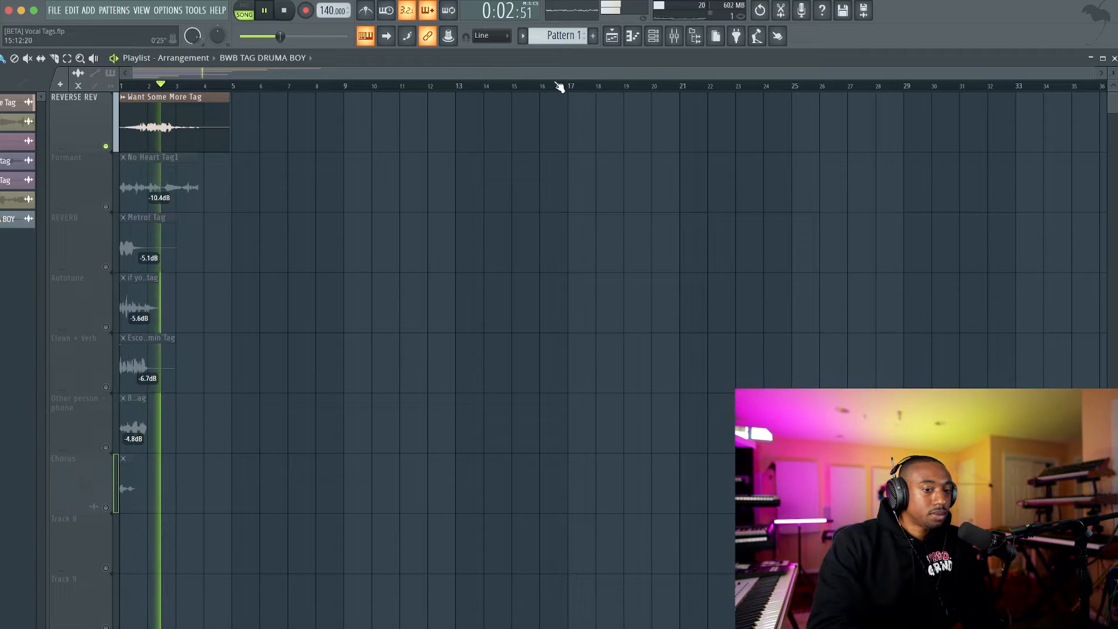
key("space")
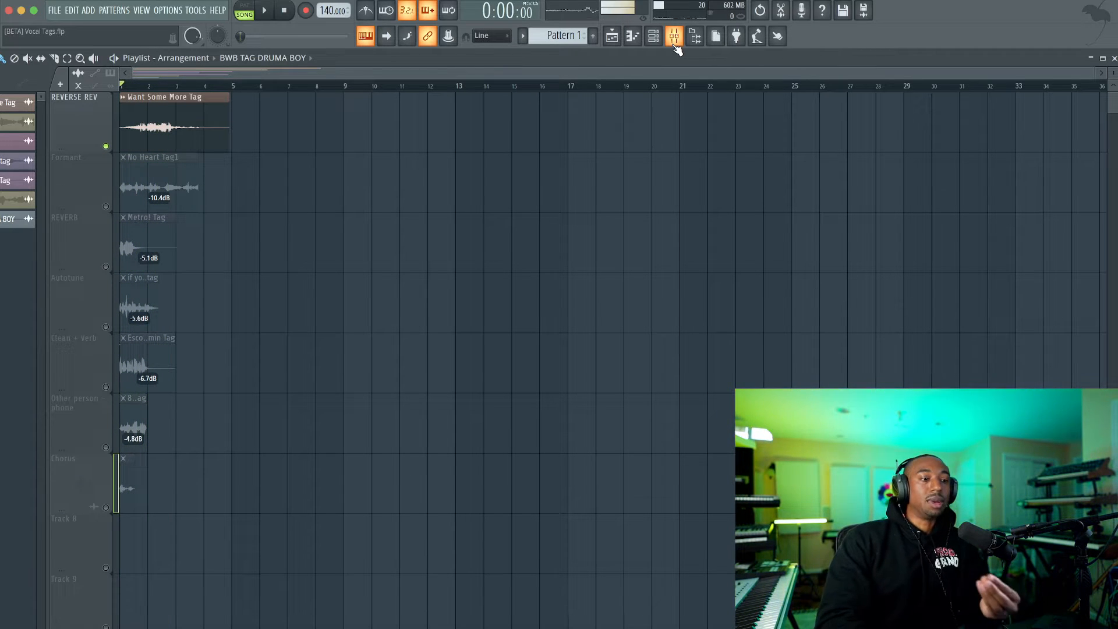
Show the channel rack and mixer, and bypass NS1 Stereo and FabFilter Pro-Q 3 on Insert 7.
left_click(654, 39)
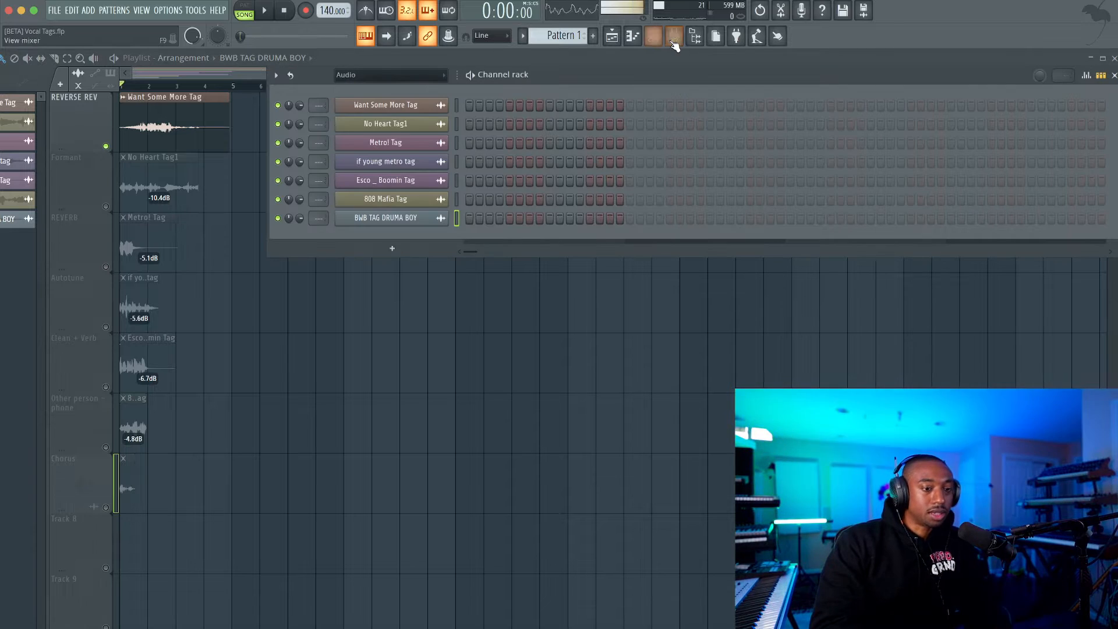
left_click(672, 40)
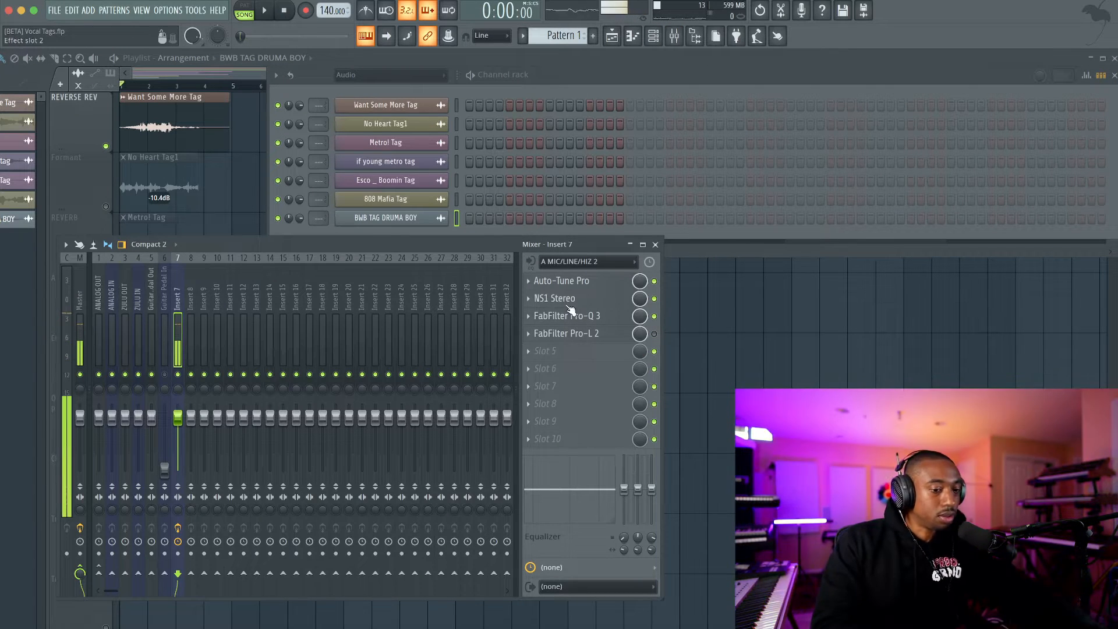
left_click(654, 317)
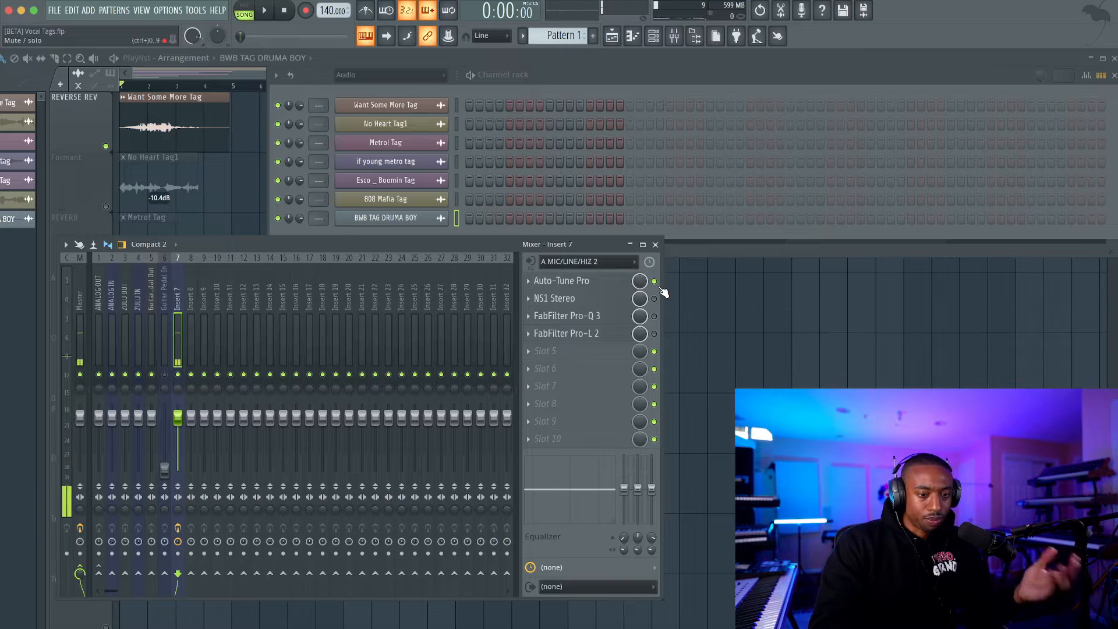
Review the Auto-Tune Pro settings on Insert 7 and return to the playlist.
left_click(579, 282)
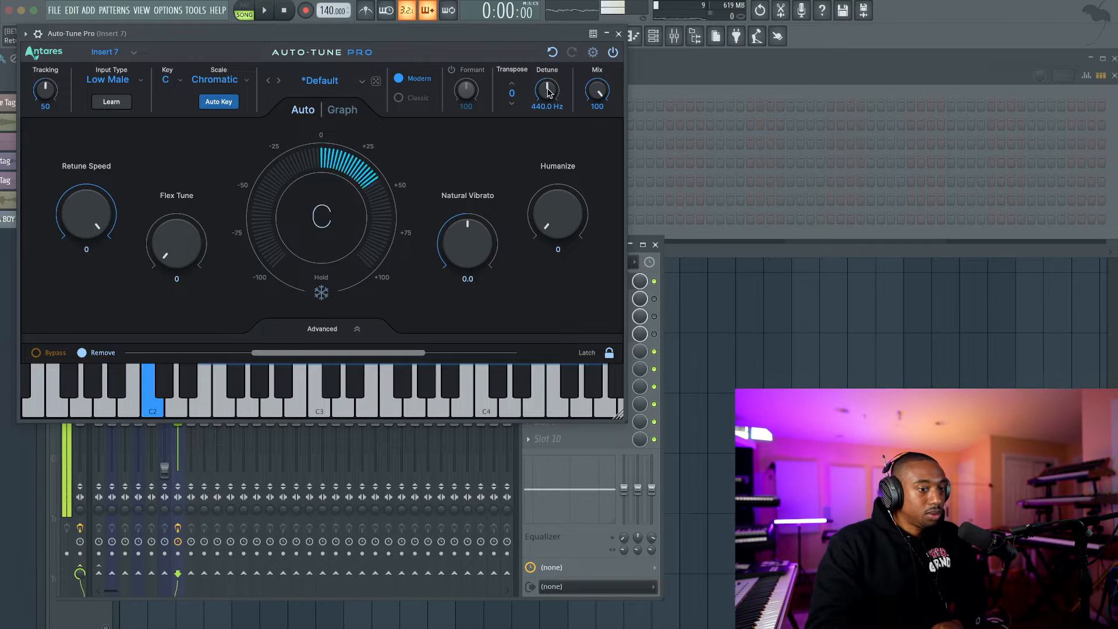
left_click(617, 34)
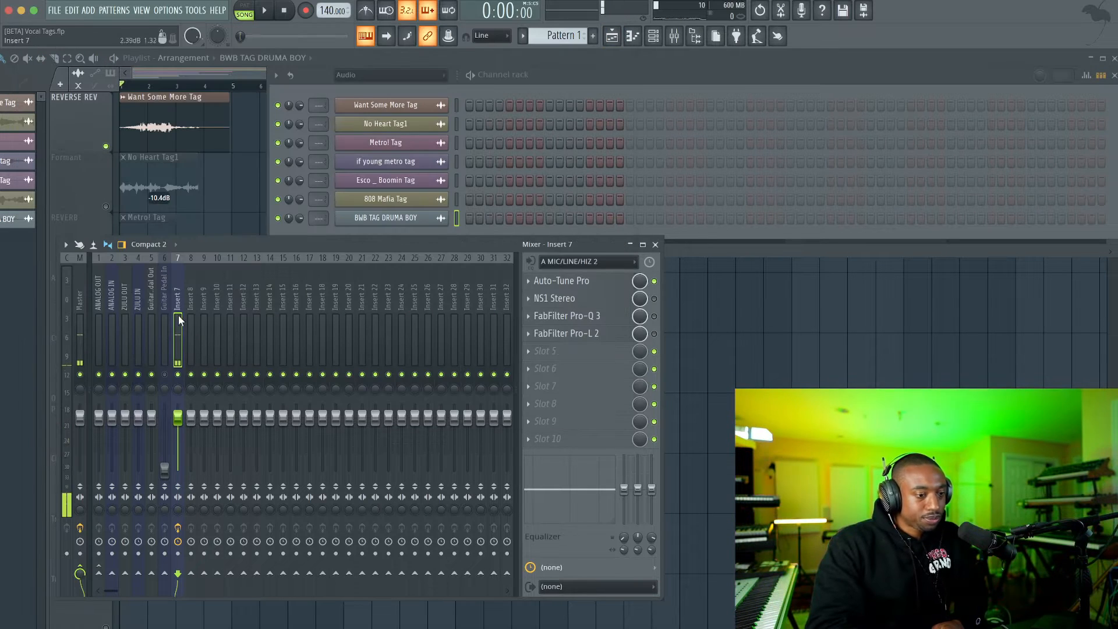
left_click(253, 181)
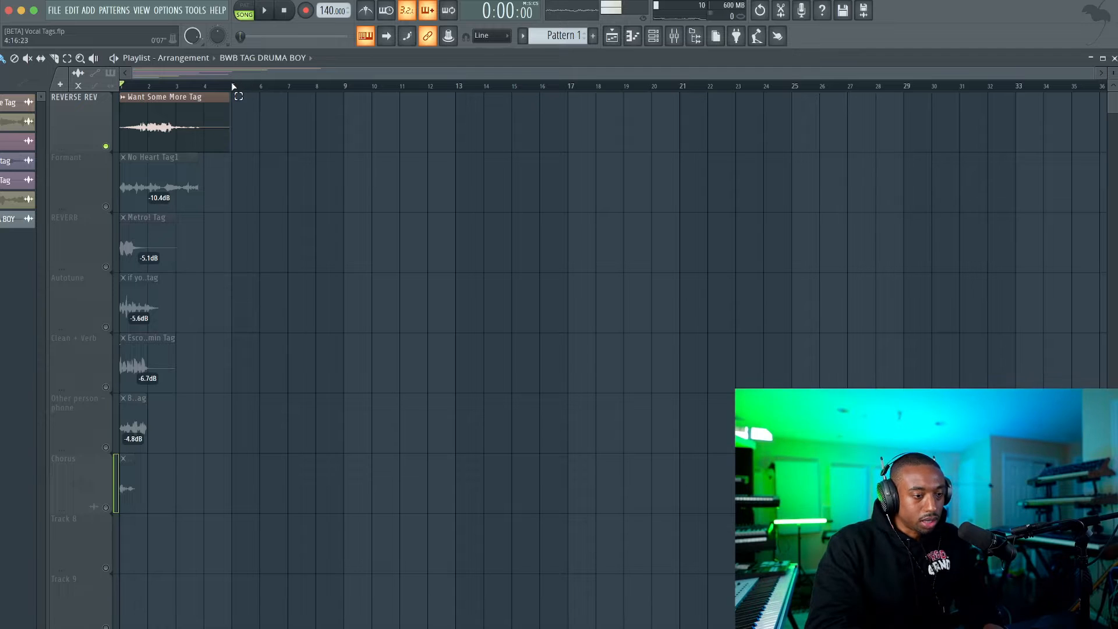
Place the playhead at bar 5 and select the playlist time range from bar 5 to bar 18.
left_click_drag(232, 83, 480, 84)
left_click(480, 85, "ctrl")
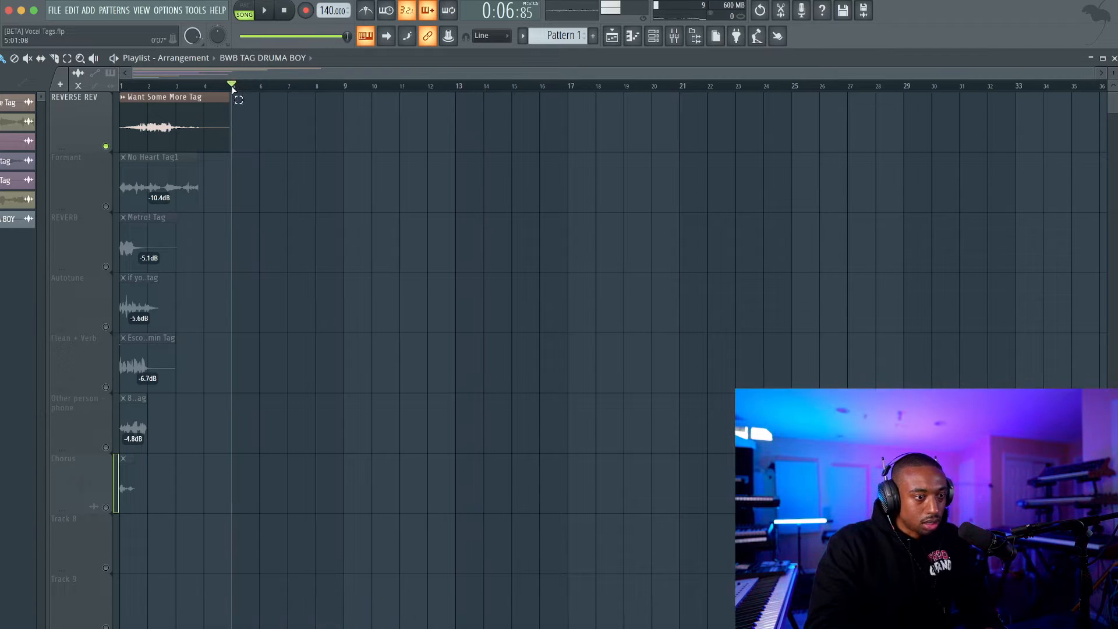
left_click_drag(233, 87, 584, 120)
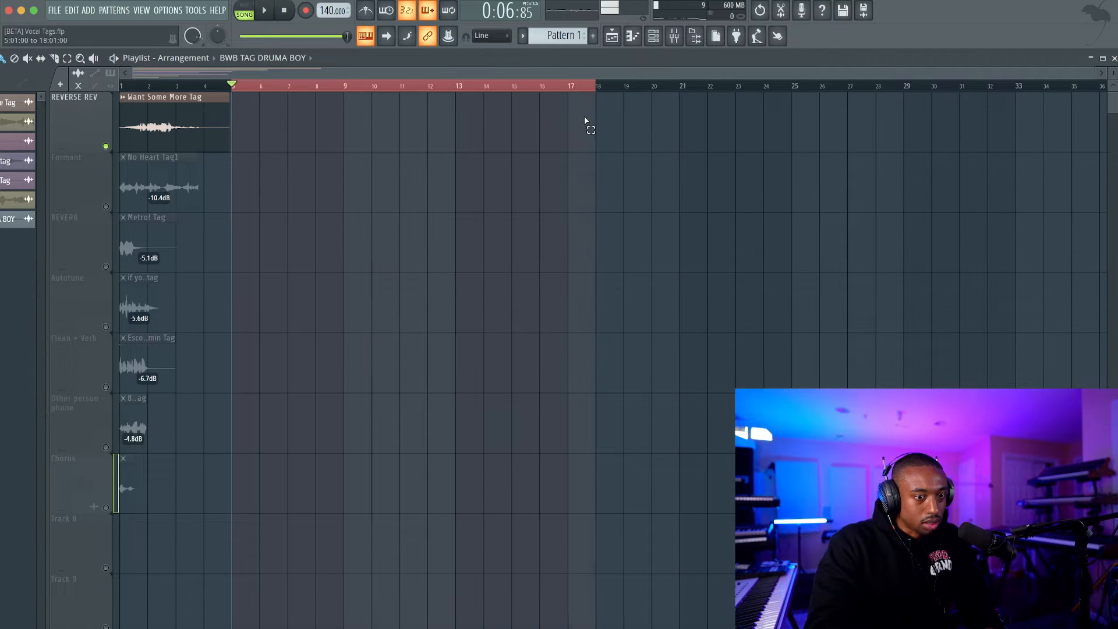
Arm mixer Insert 7 and record a vocal take into the playlist as an audio clip.
left_click(674, 37)
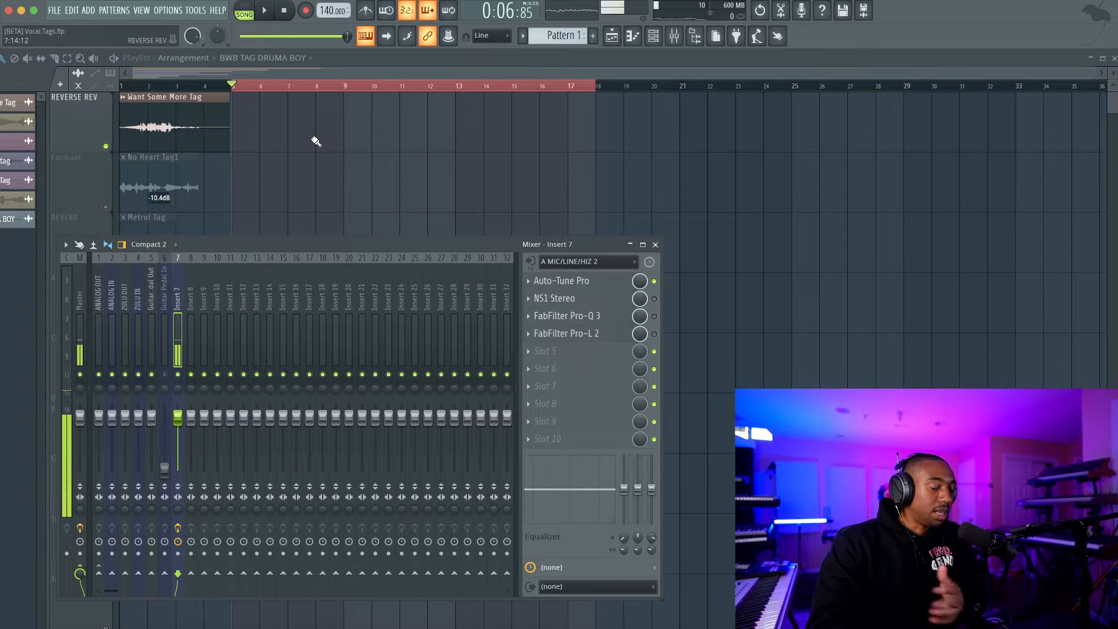
left_click(178, 553)
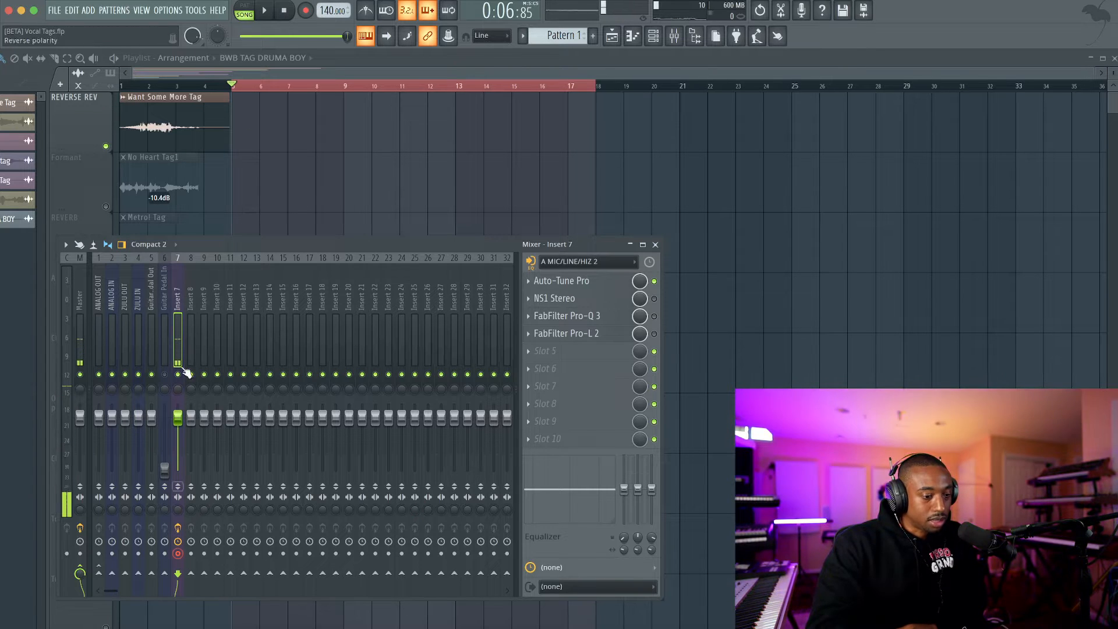
left_click(318, 11)
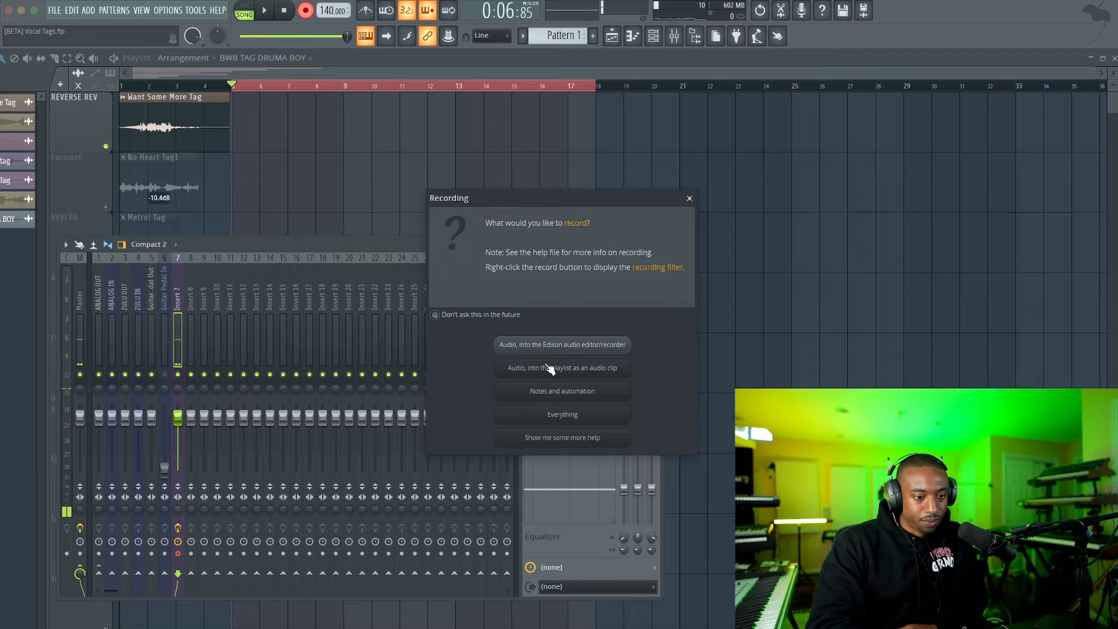
left_click(548, 368)
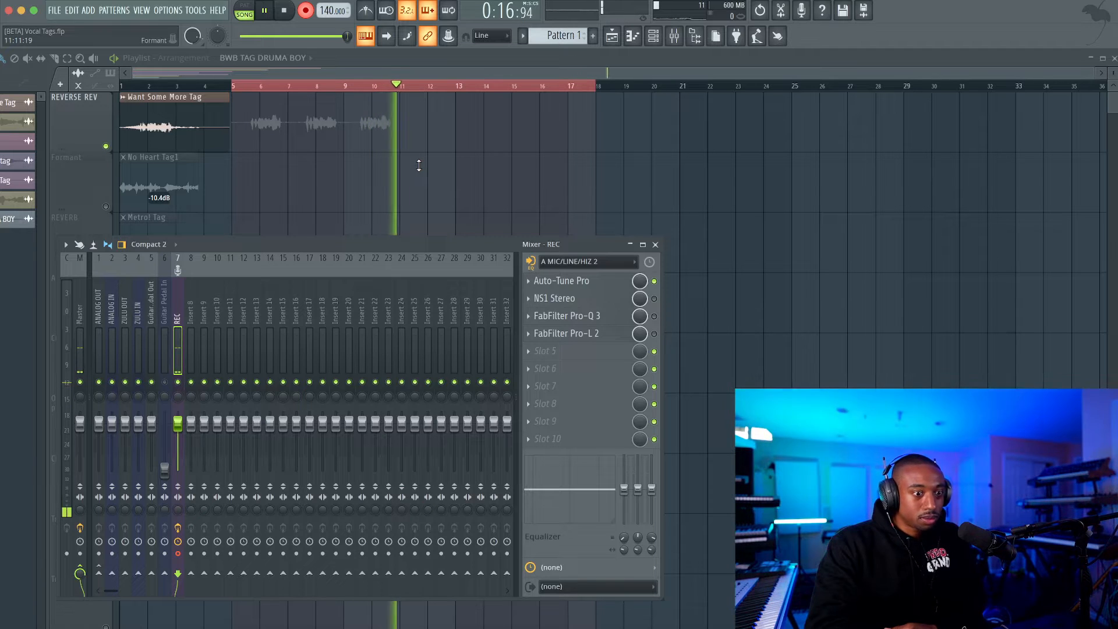
key("space")
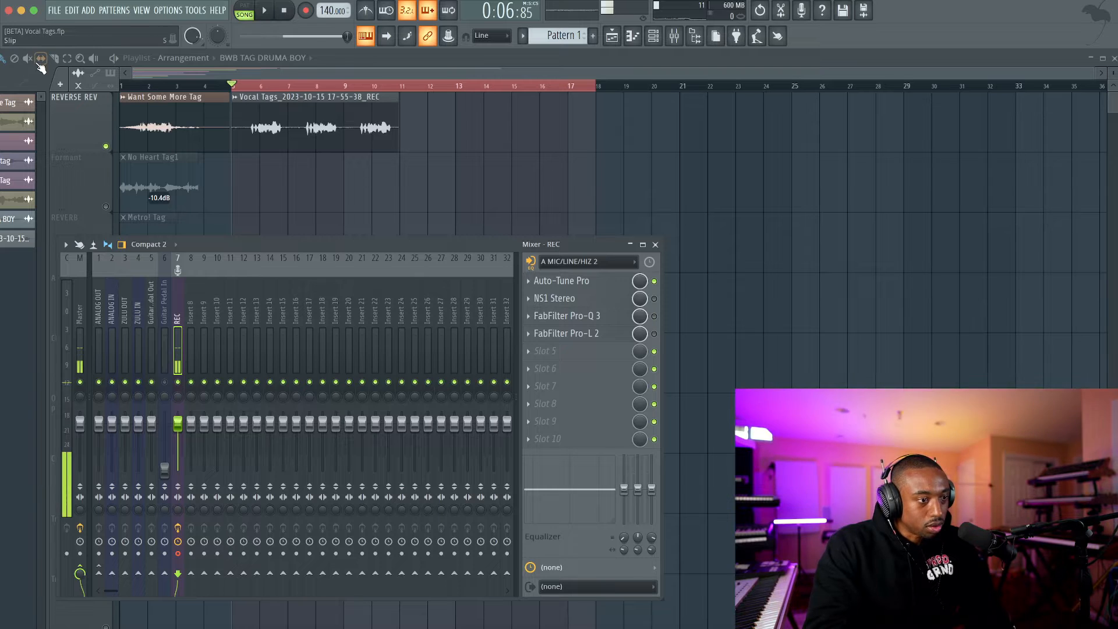
Assign the newly recorded vocal clip to the free mixer track 8.
double_click(257, 115)
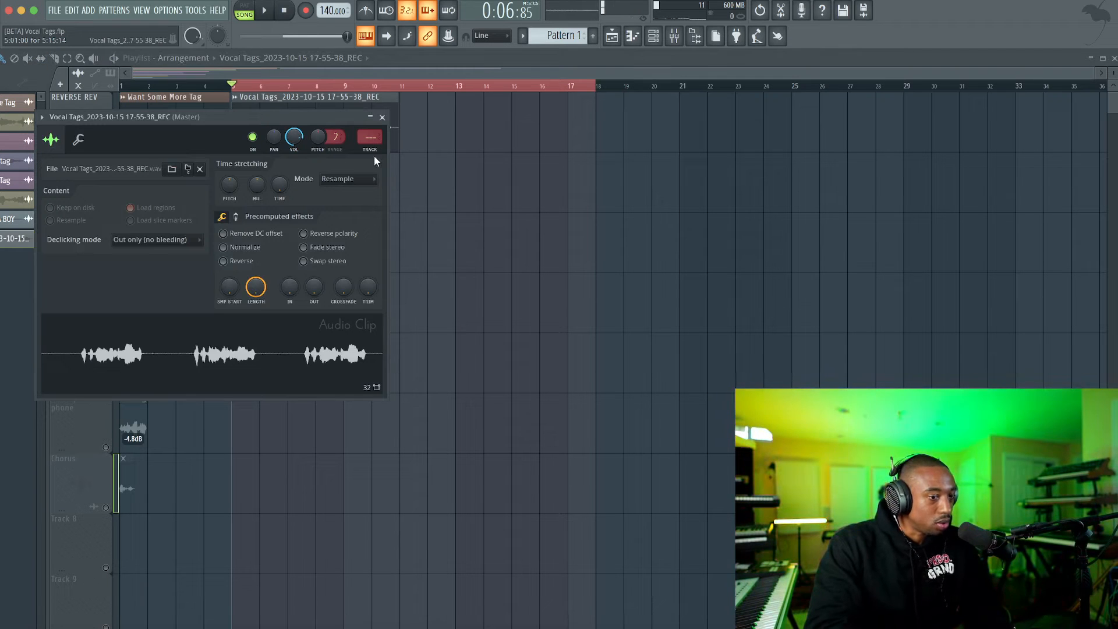
left_click(371, 138)
left_click(385, 120)
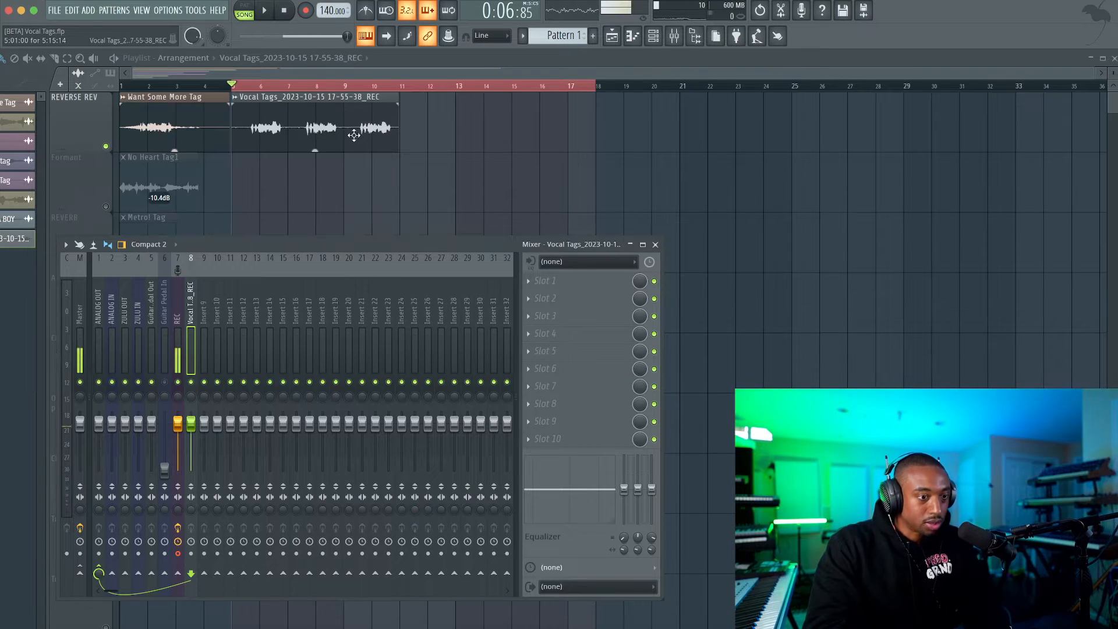
Play back the recorded vocal take with the REC track selected in the mixer.
key("F9")
left_click(680, 37)
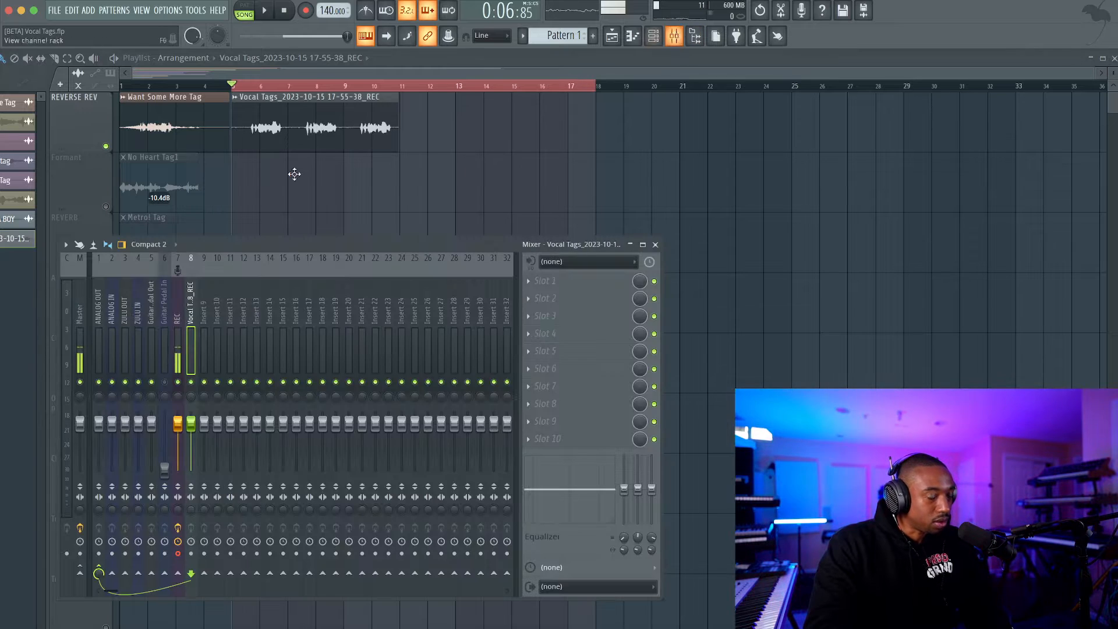
left_click(176, 310)
key("space")
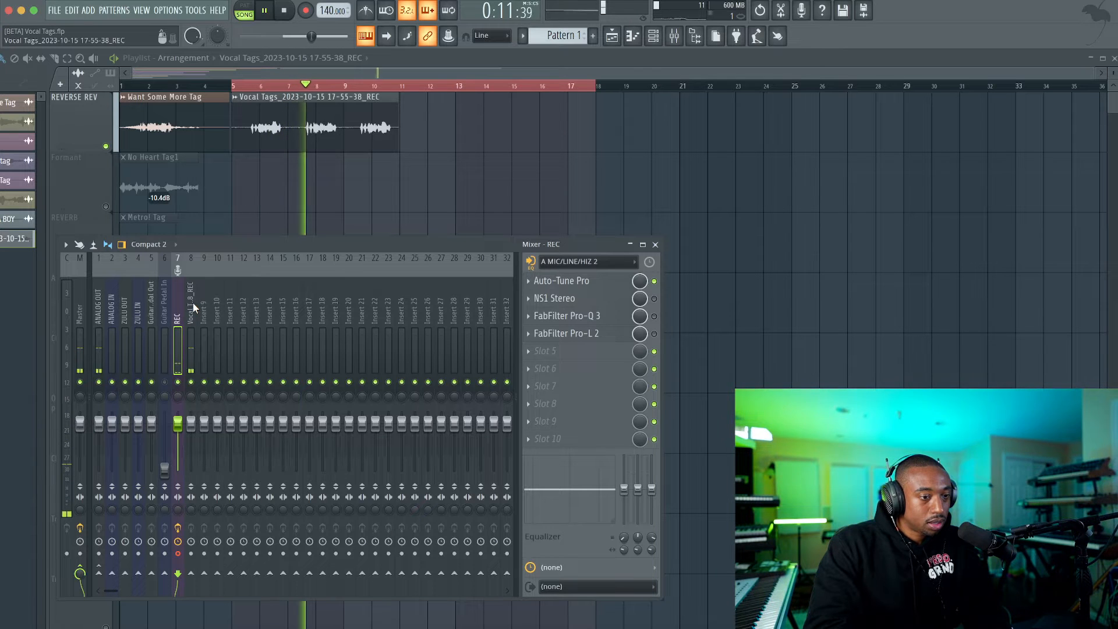
key("space")
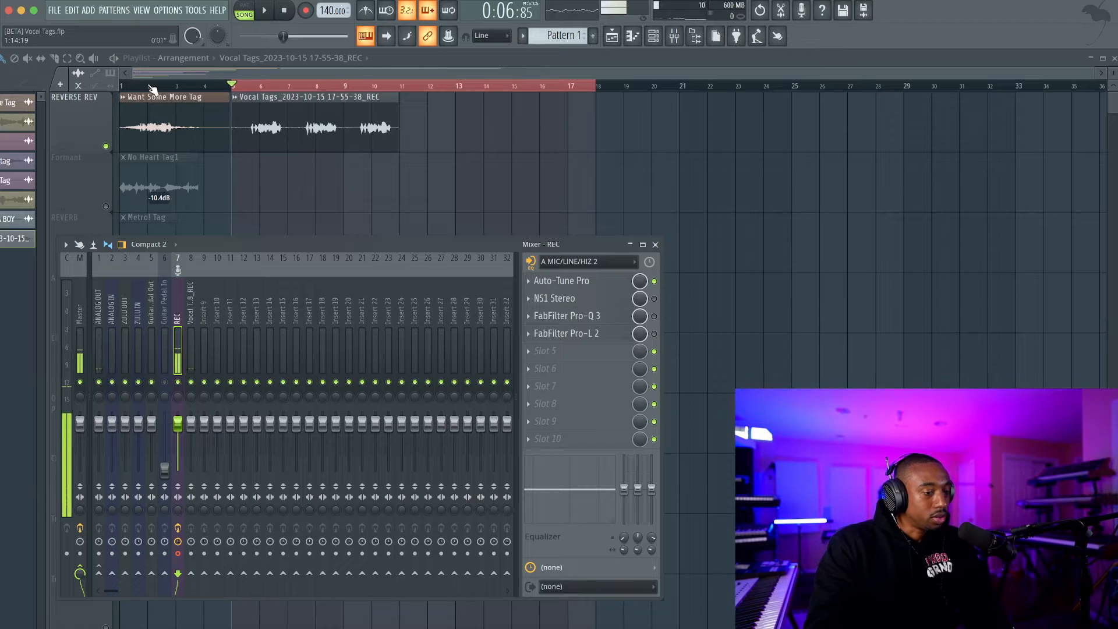
key("space")
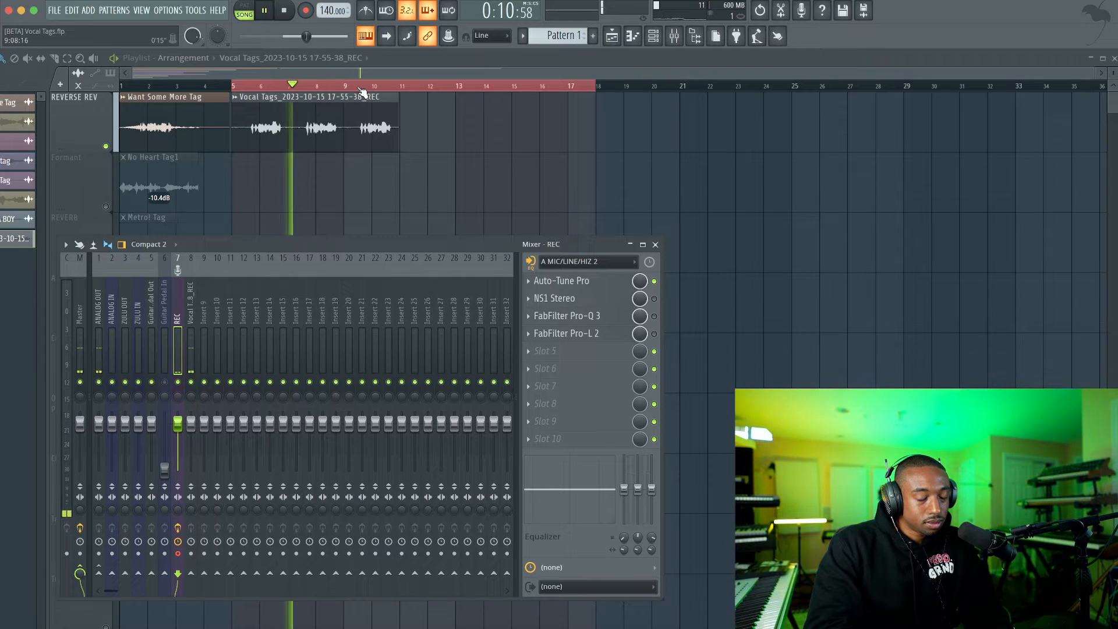
Rename the recorded clip's mixer track as Vocal 1 and stop playback.
left_click(194, 312)
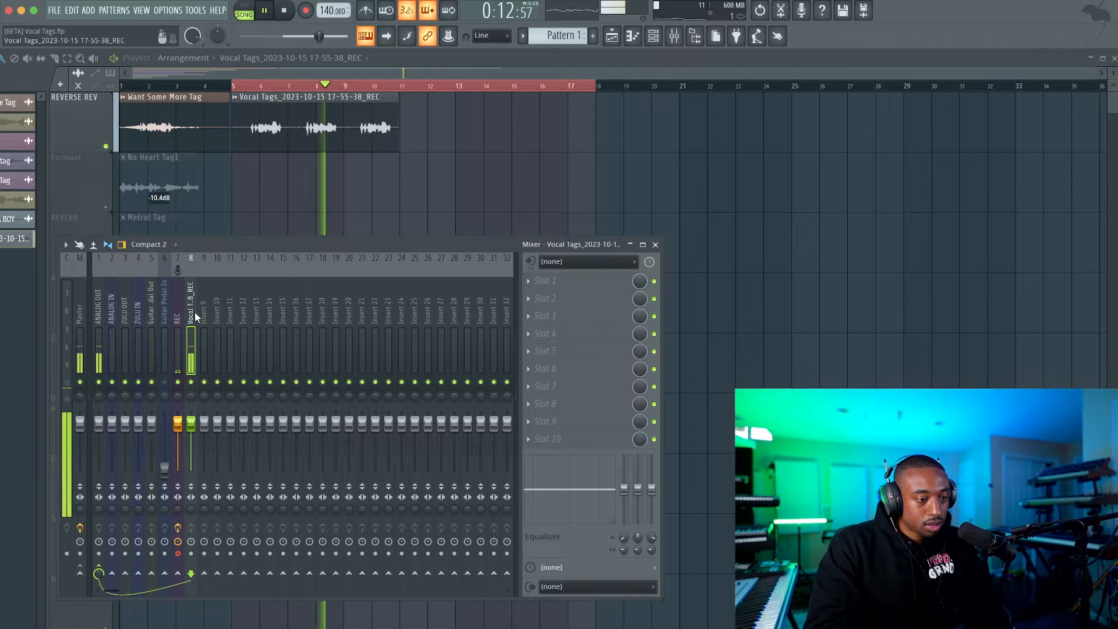
right_click(191, 311)
type("rVocal 1")
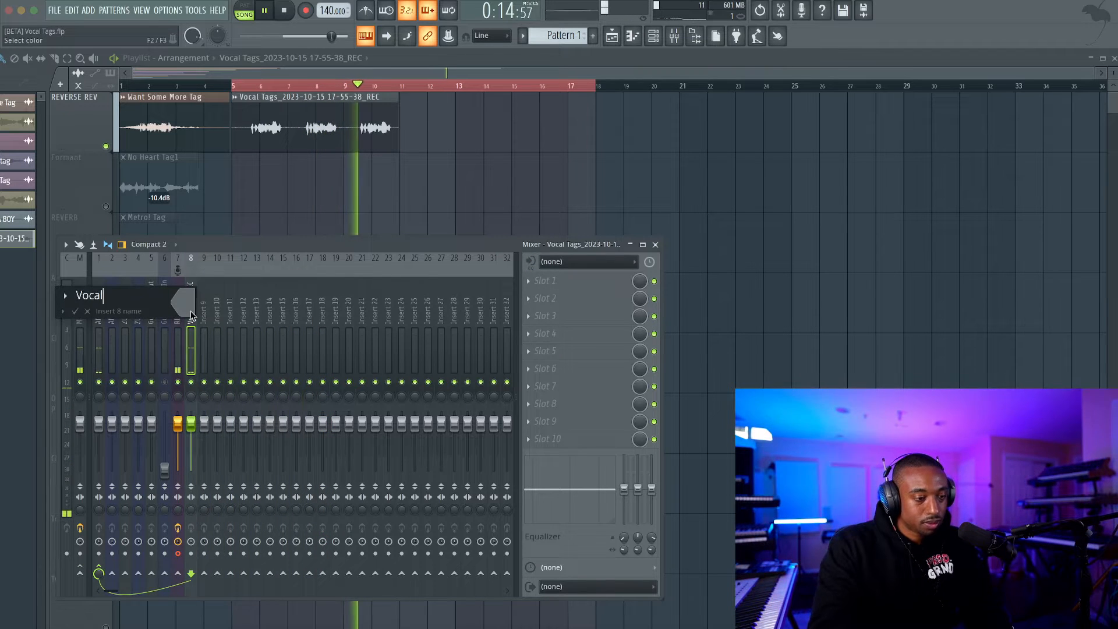
key("Return")
key("space")
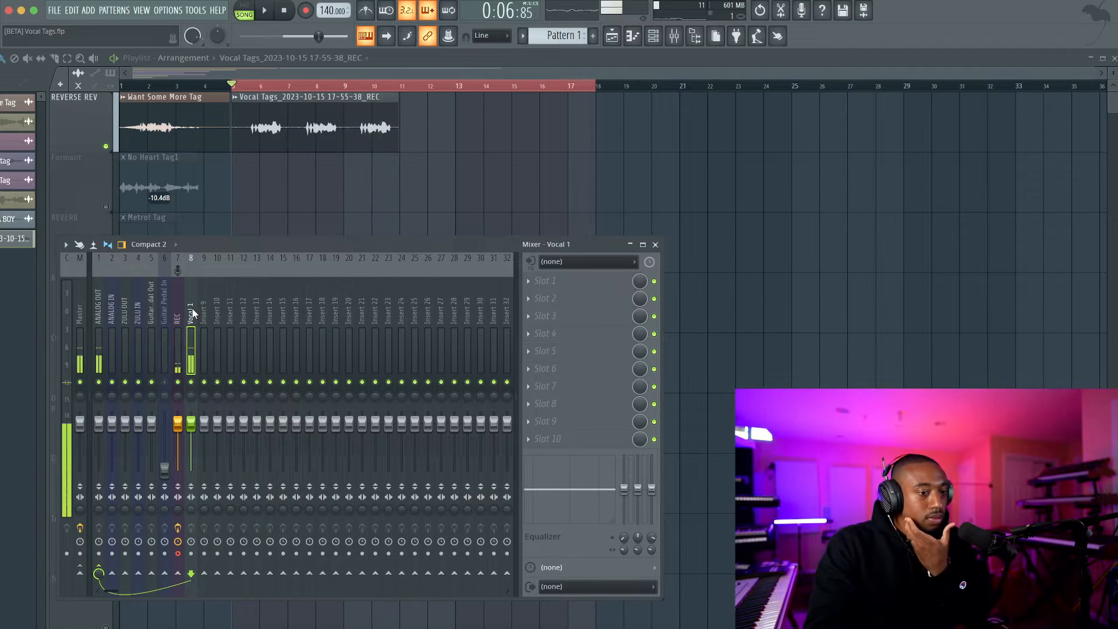
Load FabFilter Pro-Q 3 on the Vocal 1 track and add a low-cut band at 80 Hz.
left_click(562, 301)
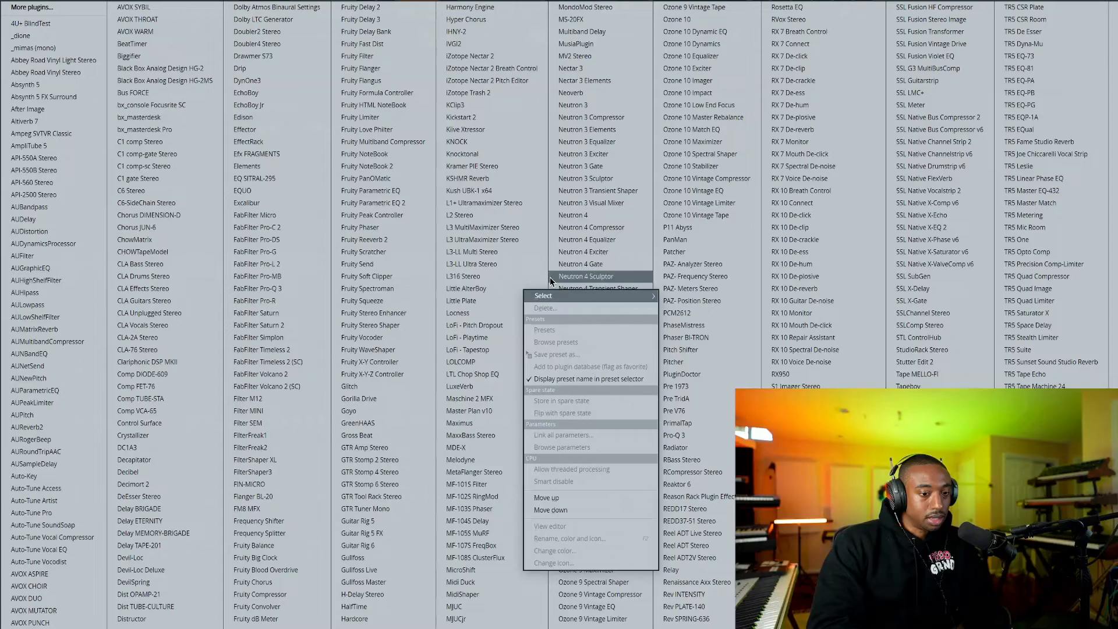
left_click(301, 287)
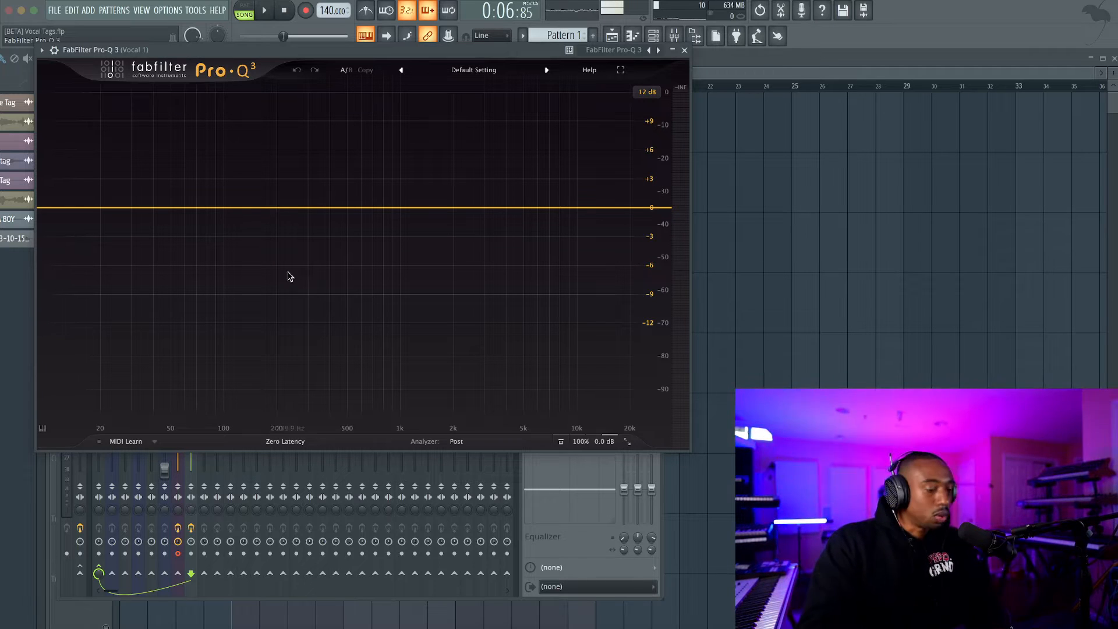
left_click(218, 208)
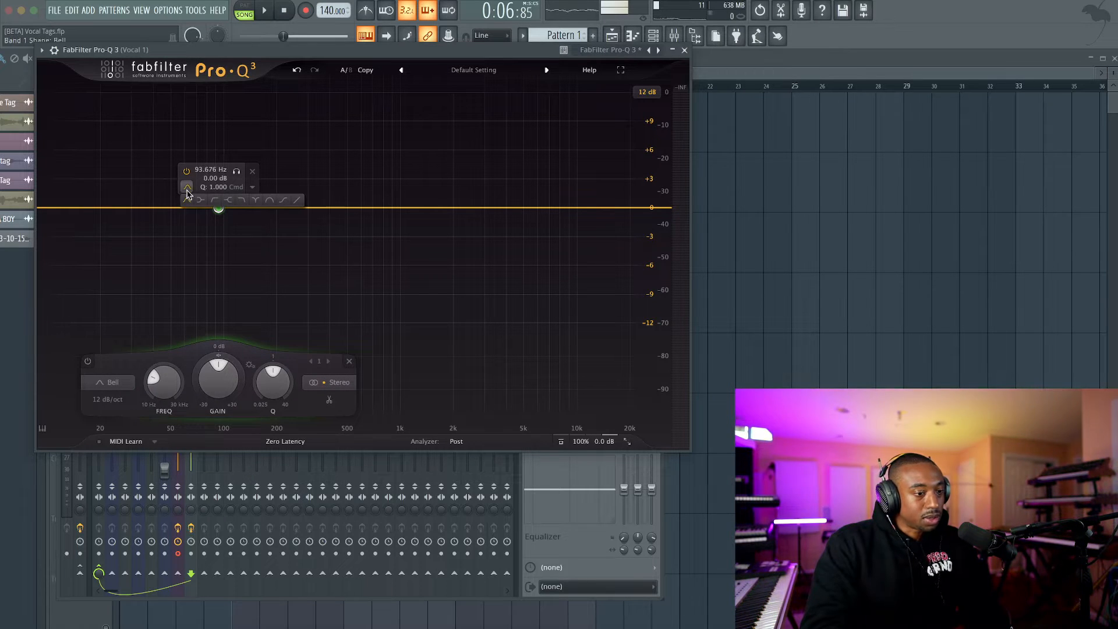
left_click(202, 201)
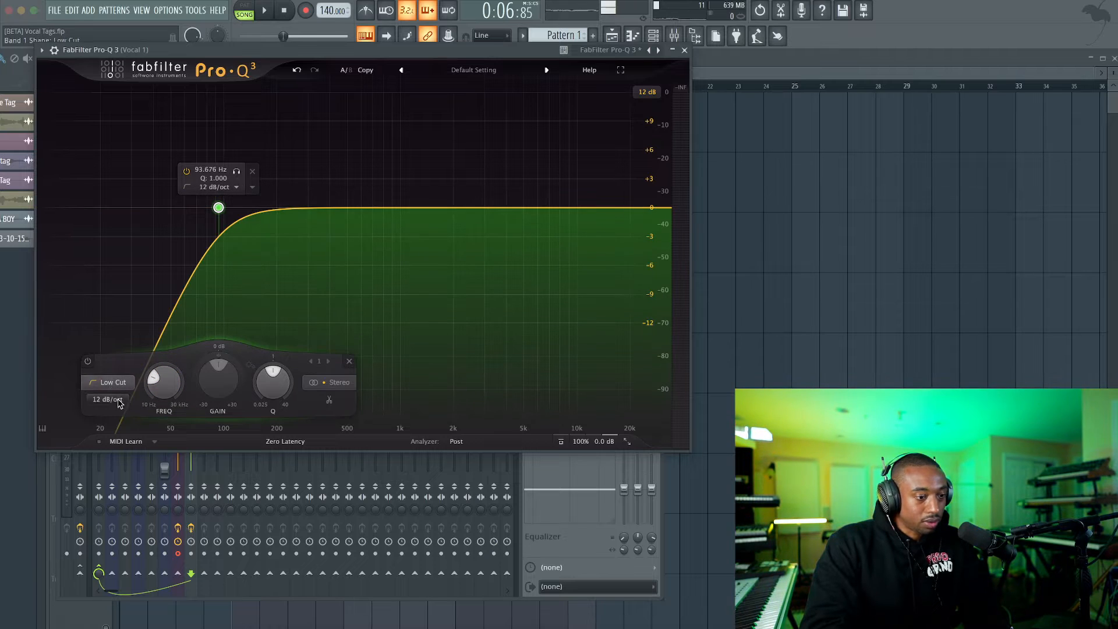
type("80")
key("Return")
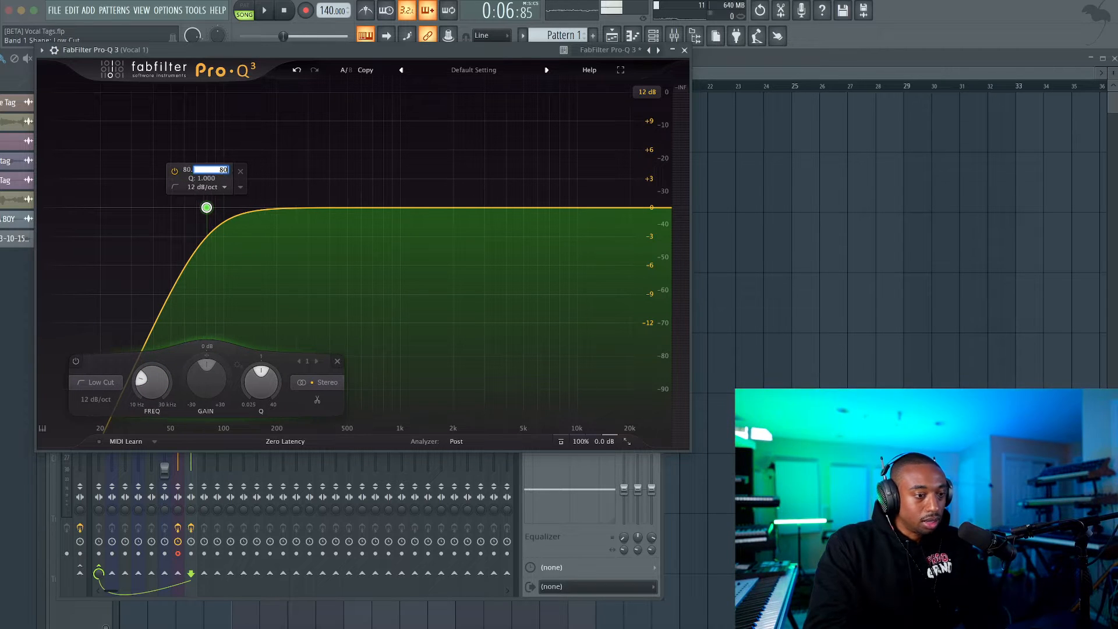
Set the low-cut band's slope to 24 dB/oct and listen to the filtered vocal.
left_click(96, 399)
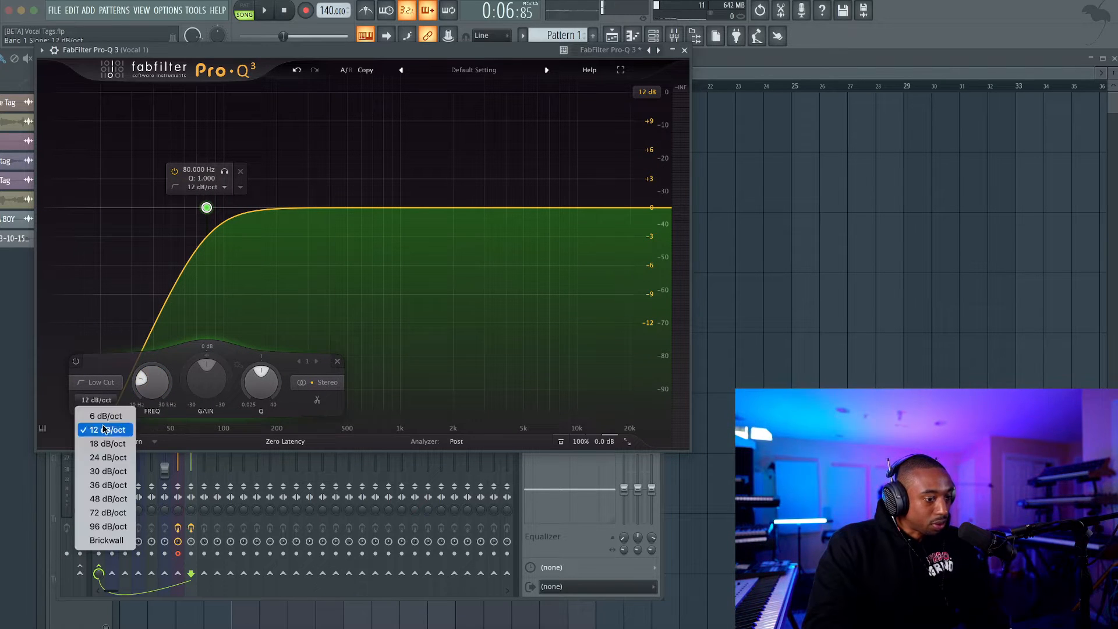
left_click(107, 457)
key("space")
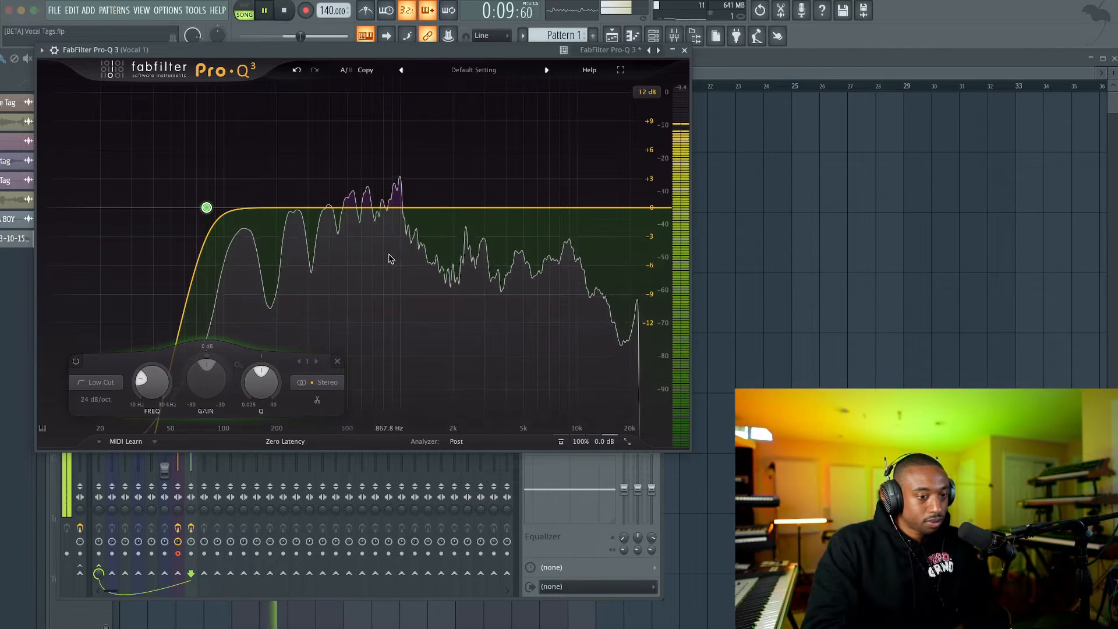
key("space")
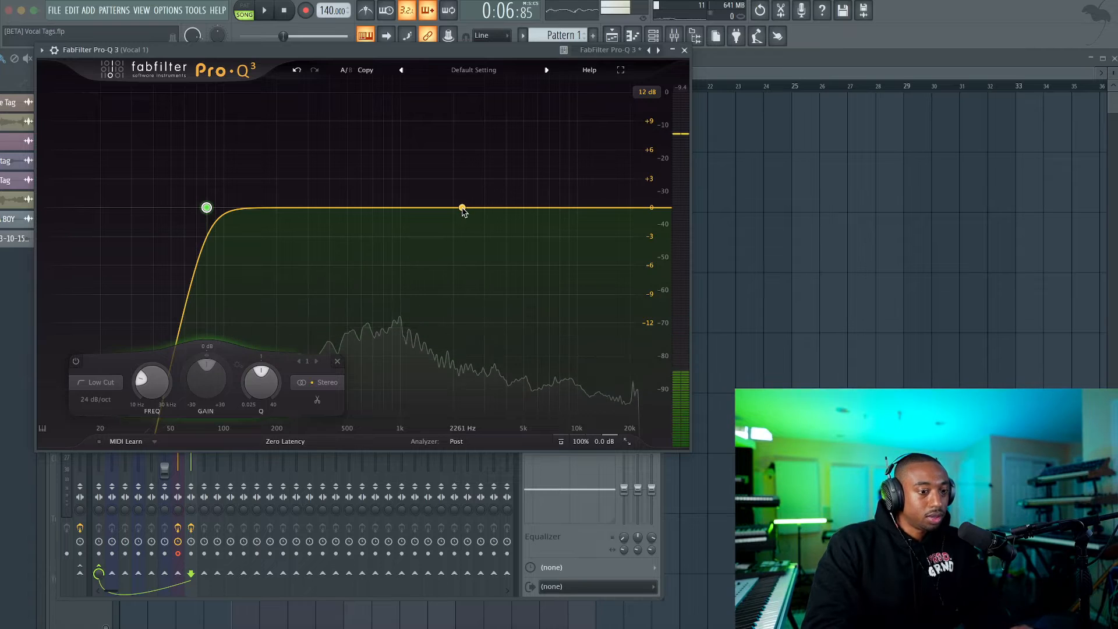
Add a high-shelf band at about 2261 Hz with about +3.74 dB of gain while auditioning the vocal.
left_click(462, 207)
left_click(431, 187)
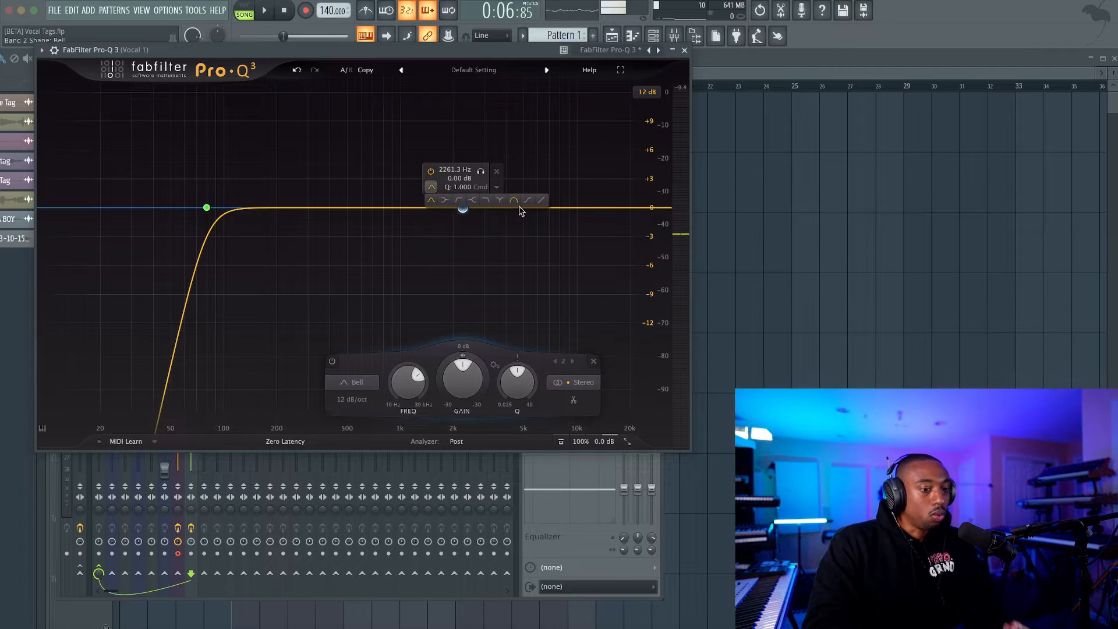
left_click(472, 201)
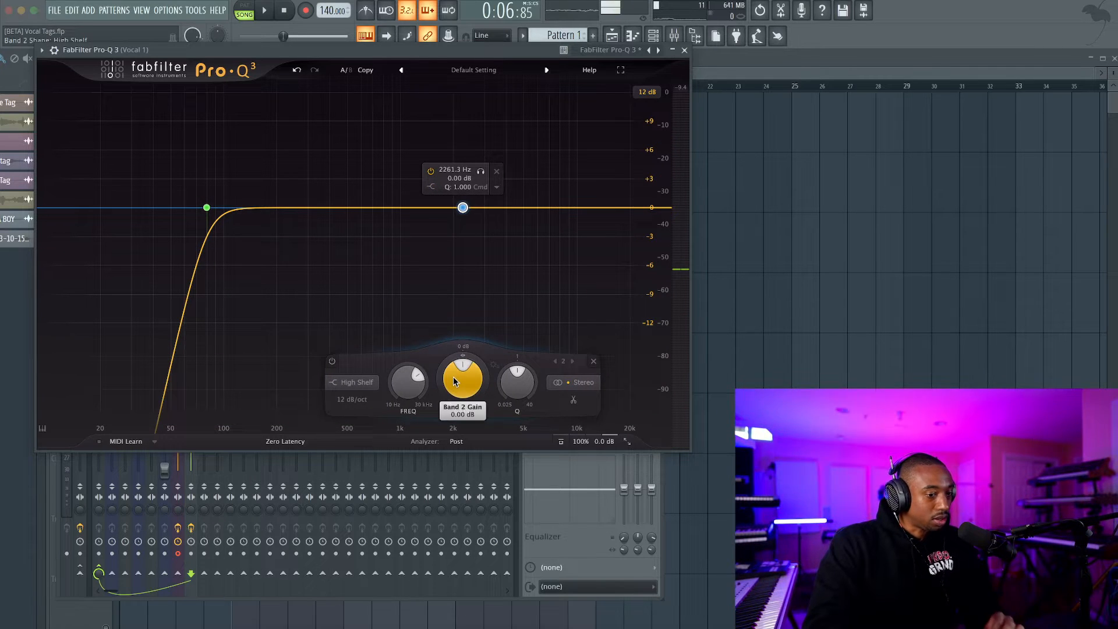
left_click_drag(454, 381, 455, 335)
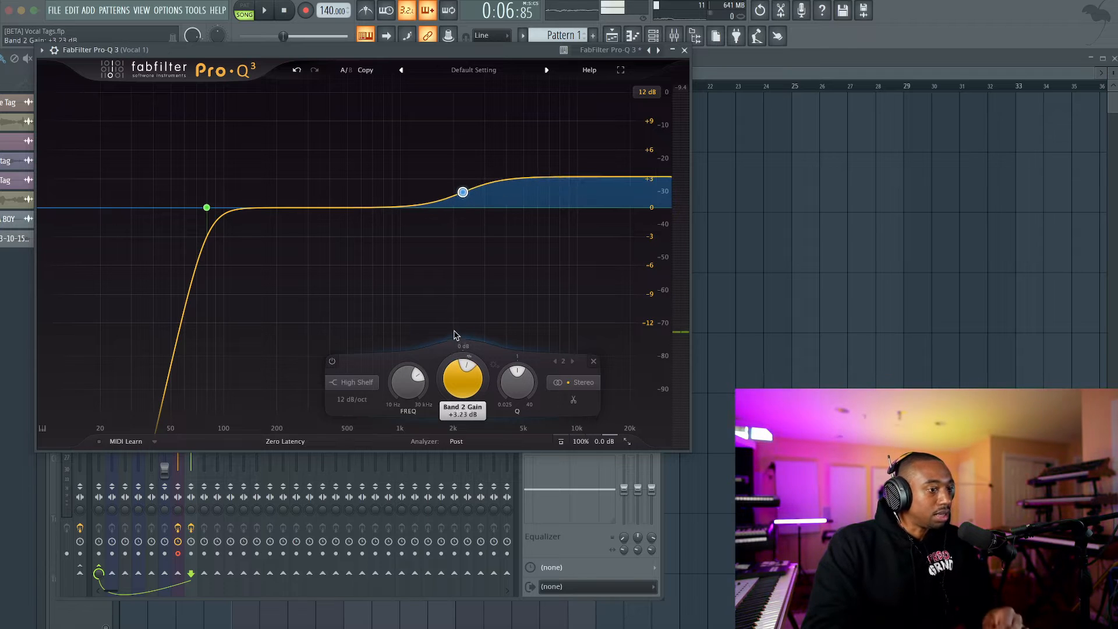
scroll(460, 378, "up", 1)
key("space")
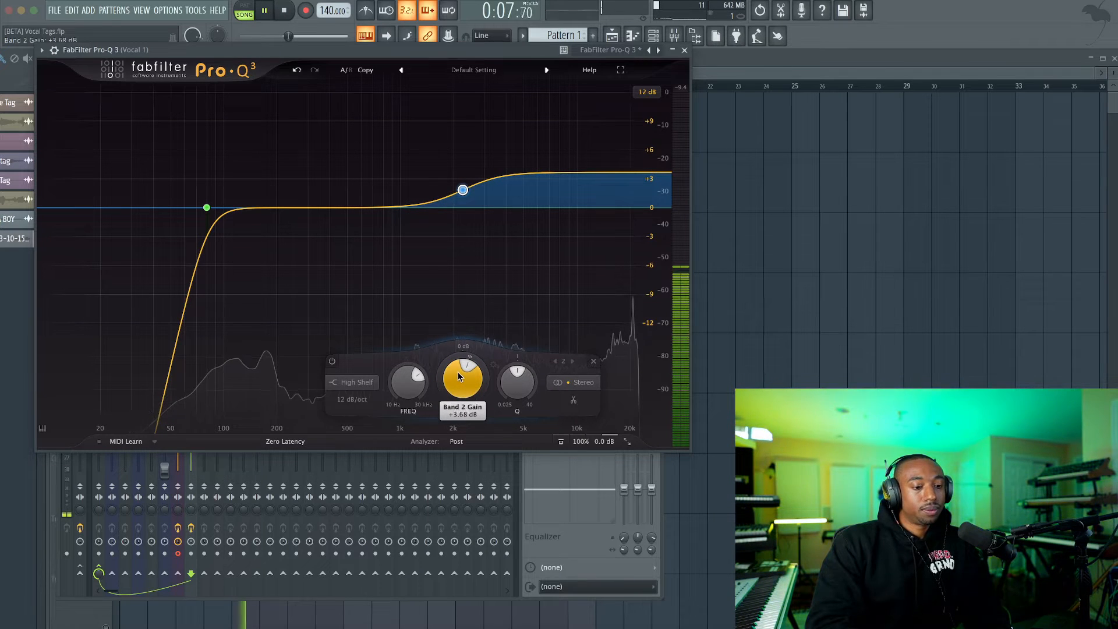
scroll(459, 376, "up", 1)
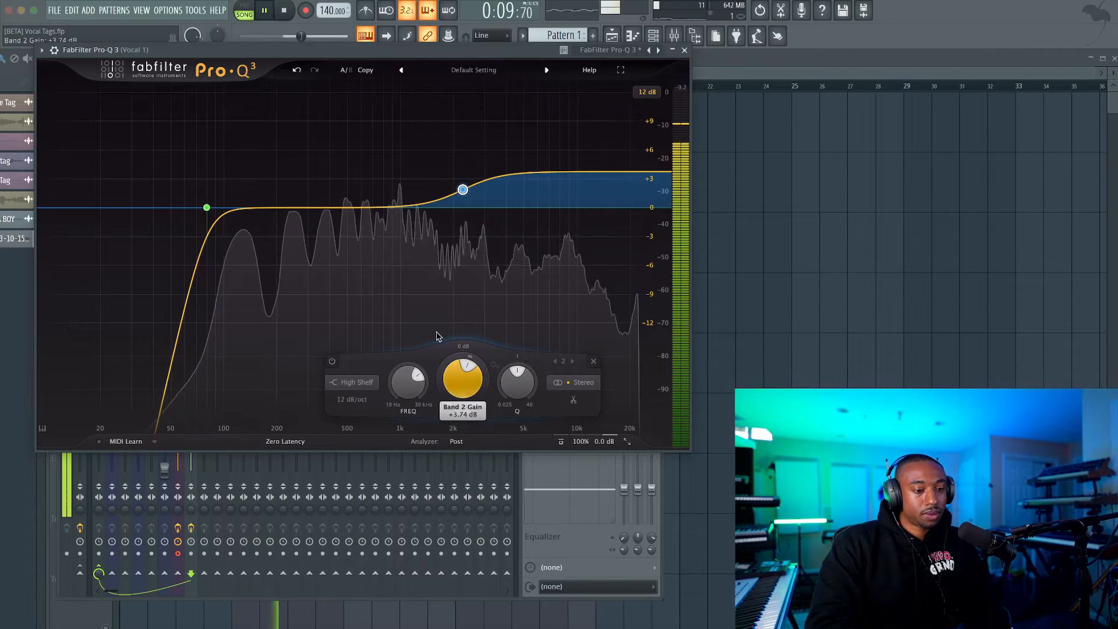
key("space")
Add a bell band at about 427 Hz with a 48 dB/oct slope while soloing the range during playback.
double_click(326, 208)
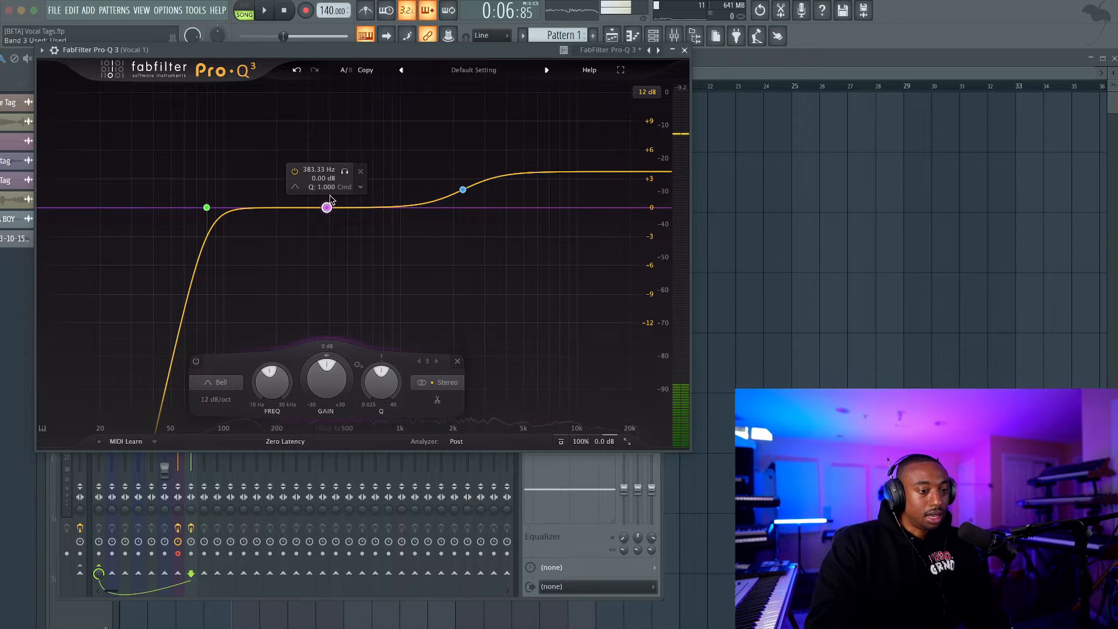
key("space")
left_click_drag(345, 171, 350, 172)
key("space")
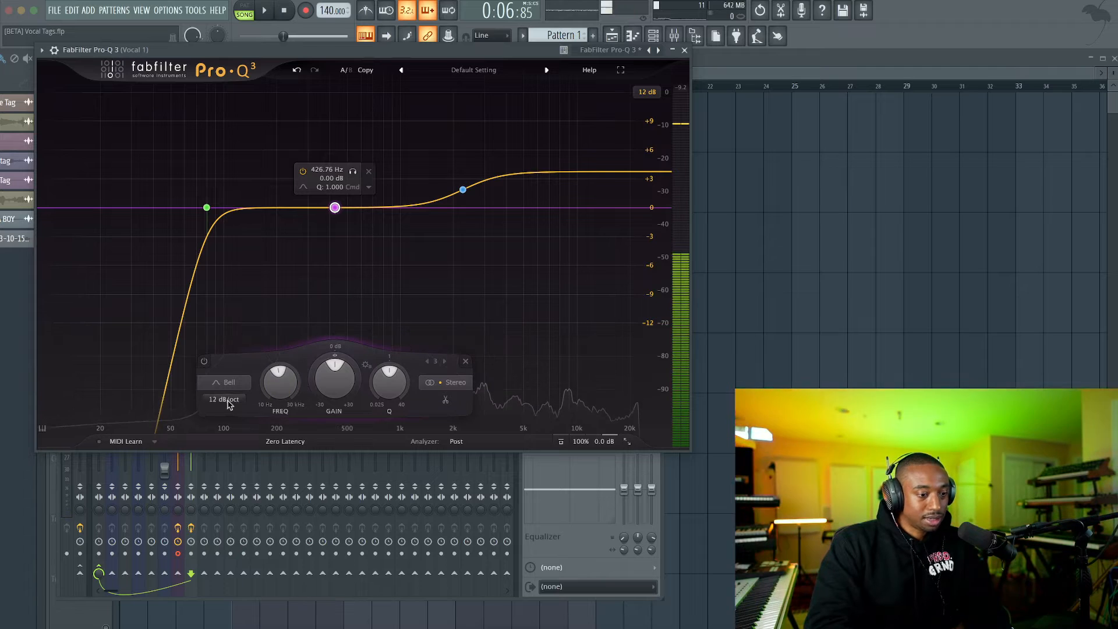
left_click(226, 400)
left_click(239, 458)
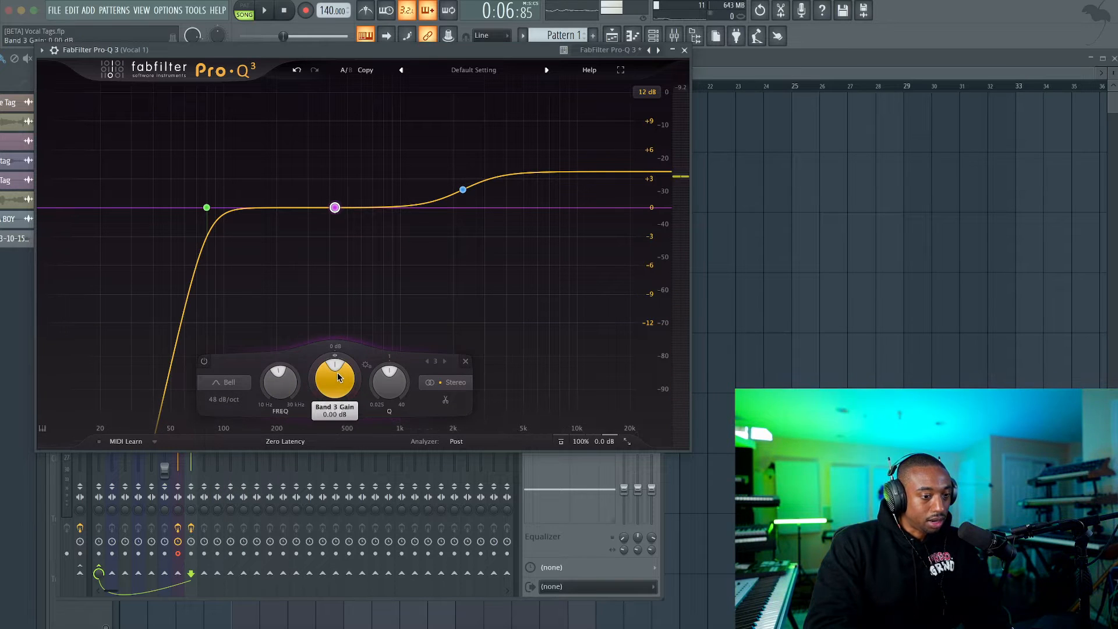
Lower the bell band's gain to about -0.74 dB, audition the vocal and close the equalizer.
left_click_drag(334, 385, 329, 397)
key("space")
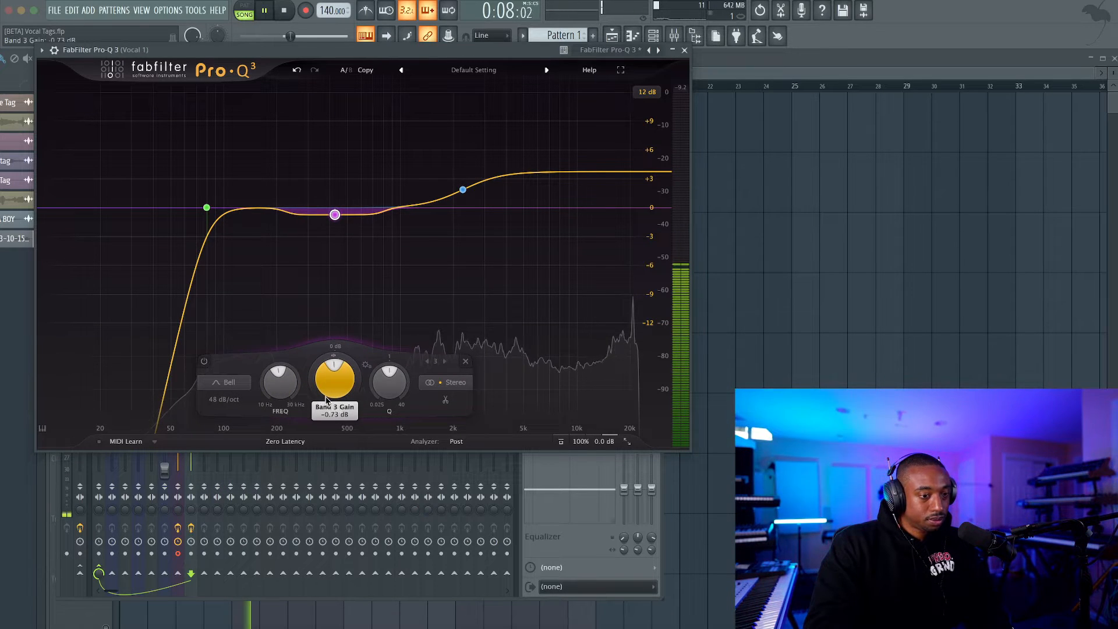
left_click(685, 51)
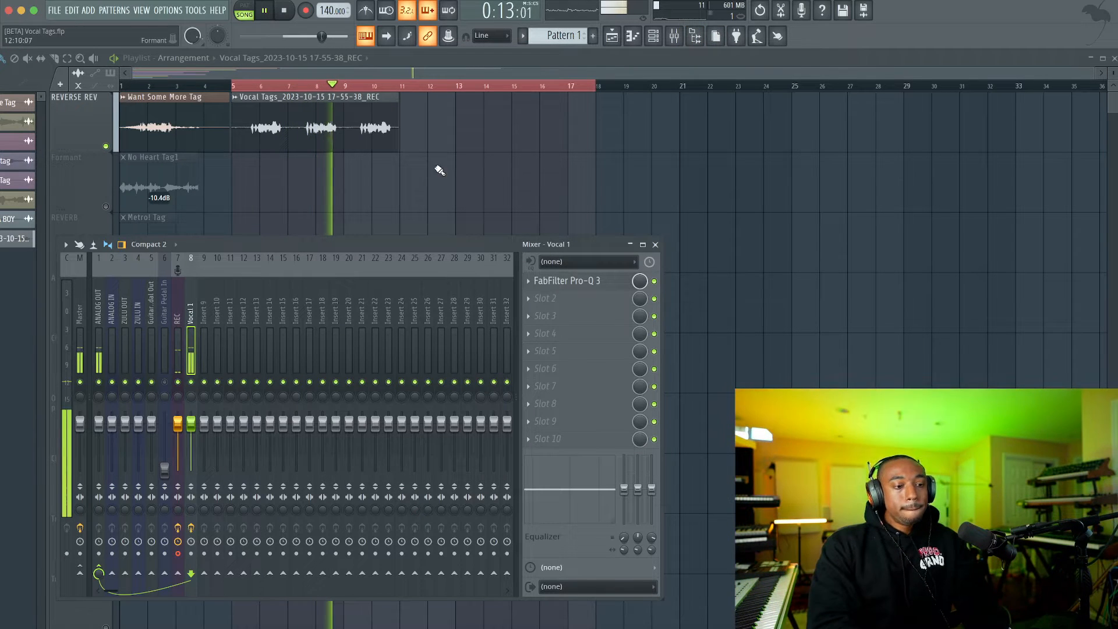
key("space")
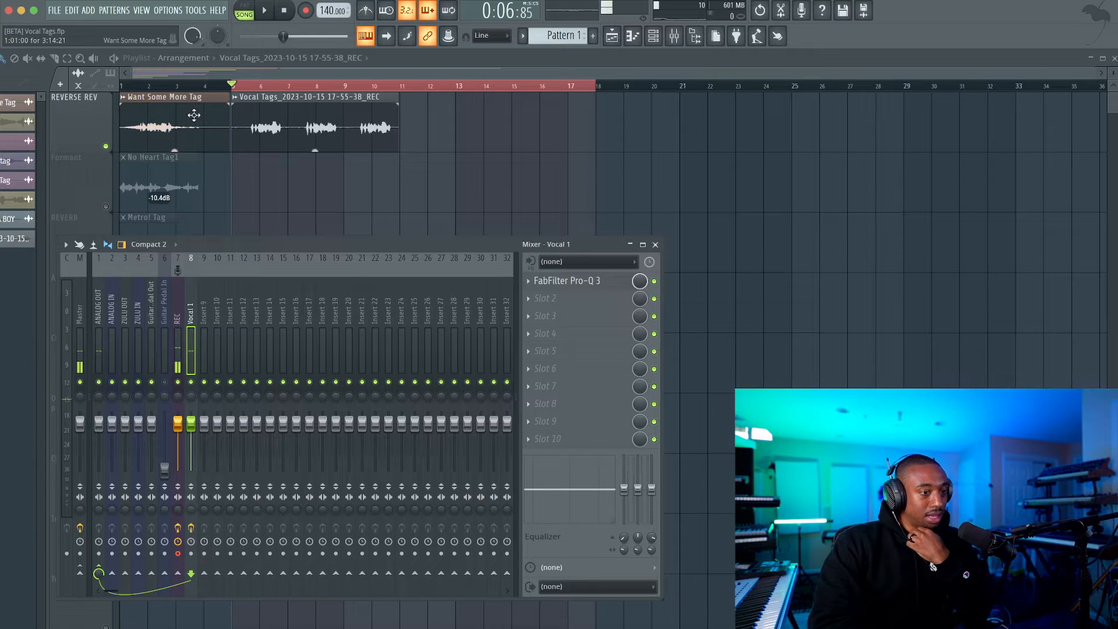
Select bars 5 to 17 in the playlist as the playback range and play the recorded vocal.
key("F9")
key("space")
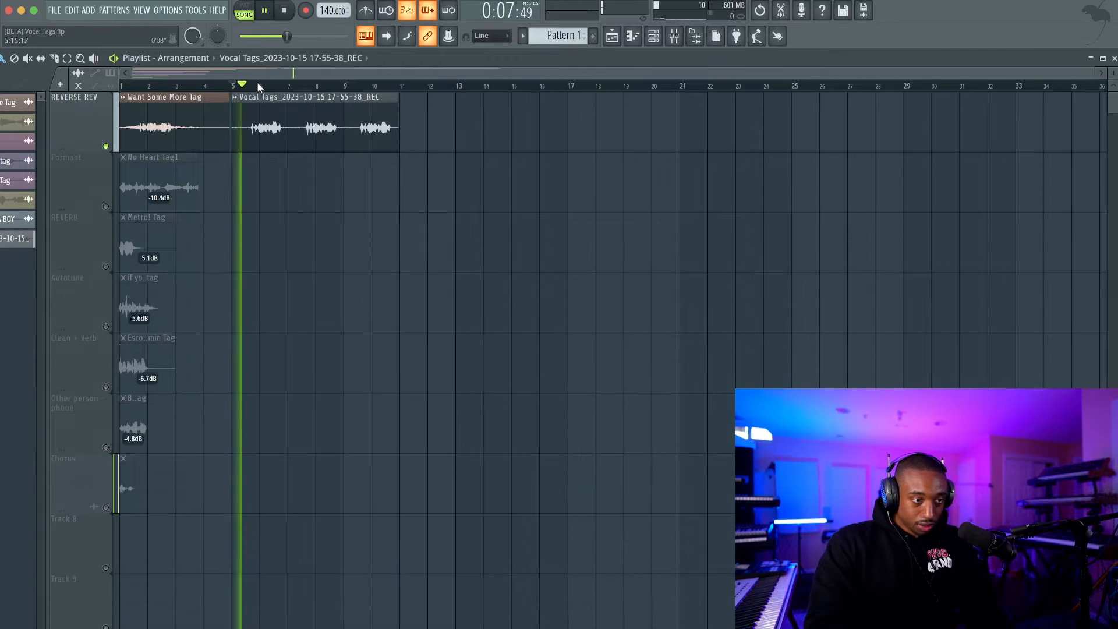
left_click_drag(232, 82, 567, 82)
key("space")
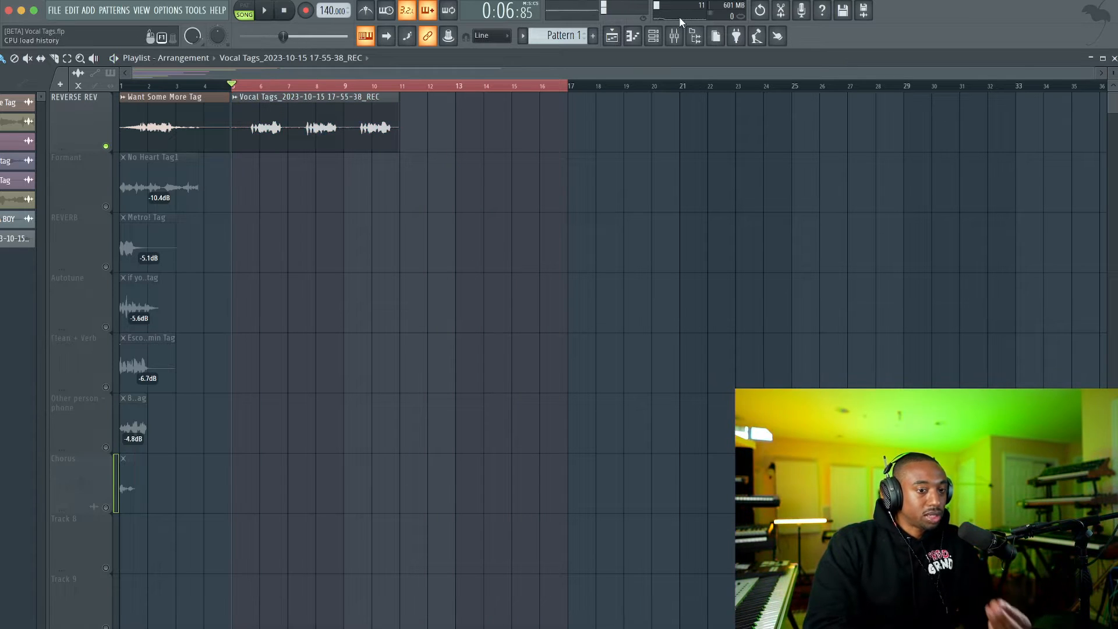
Load FabFilter Saturn 2 into effect slot 2 of the Vocal 1 mixer track.
left_click(673, 36)
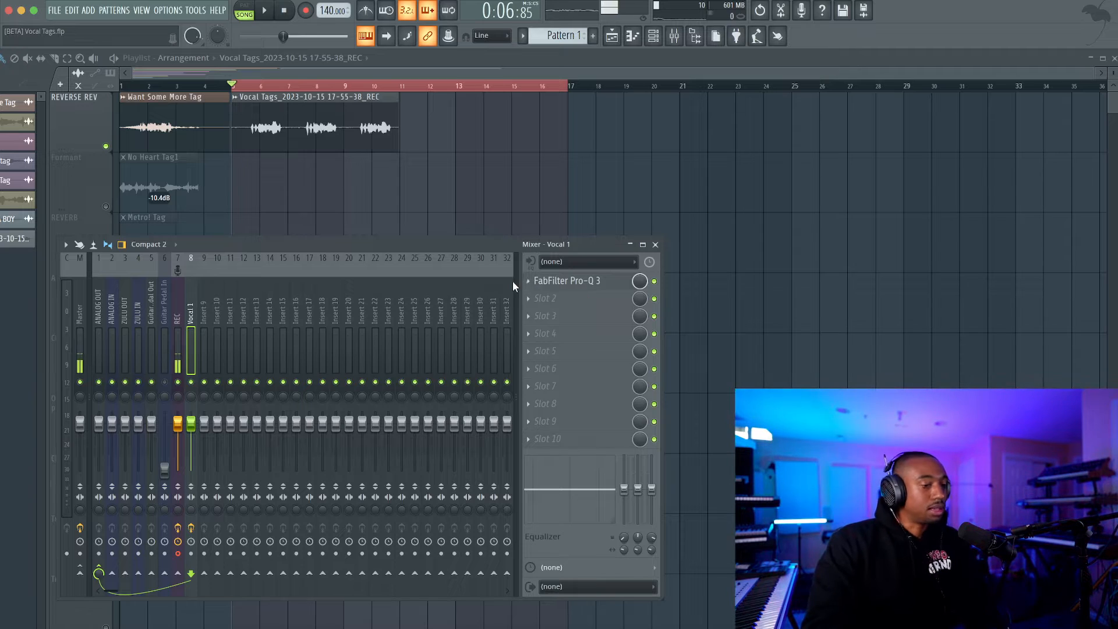
left_click(551, 300)
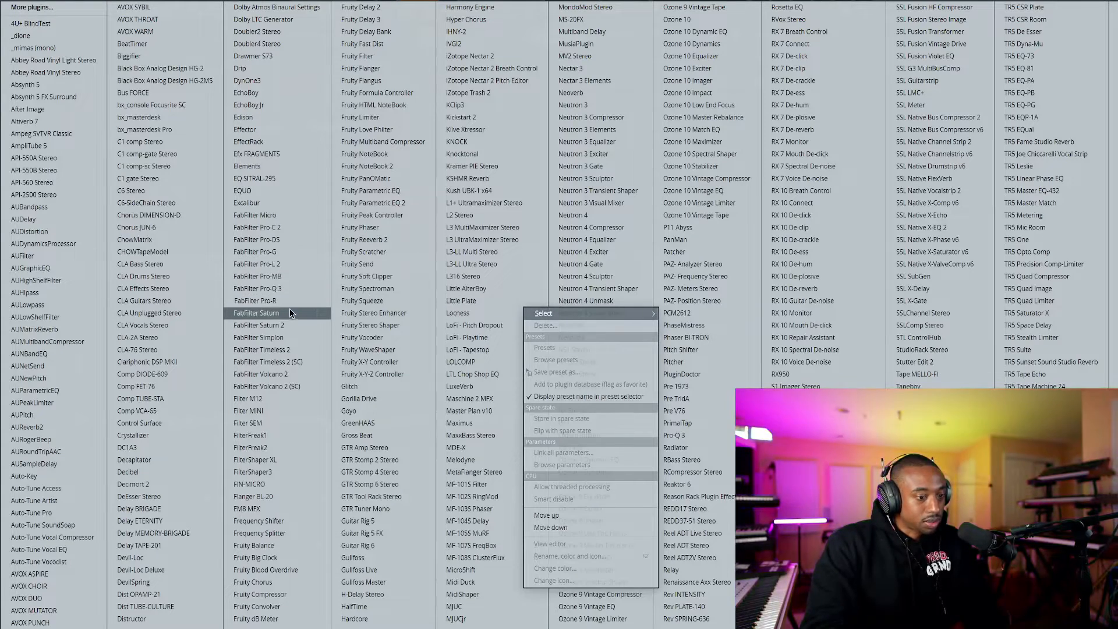
left_click(289, 324)
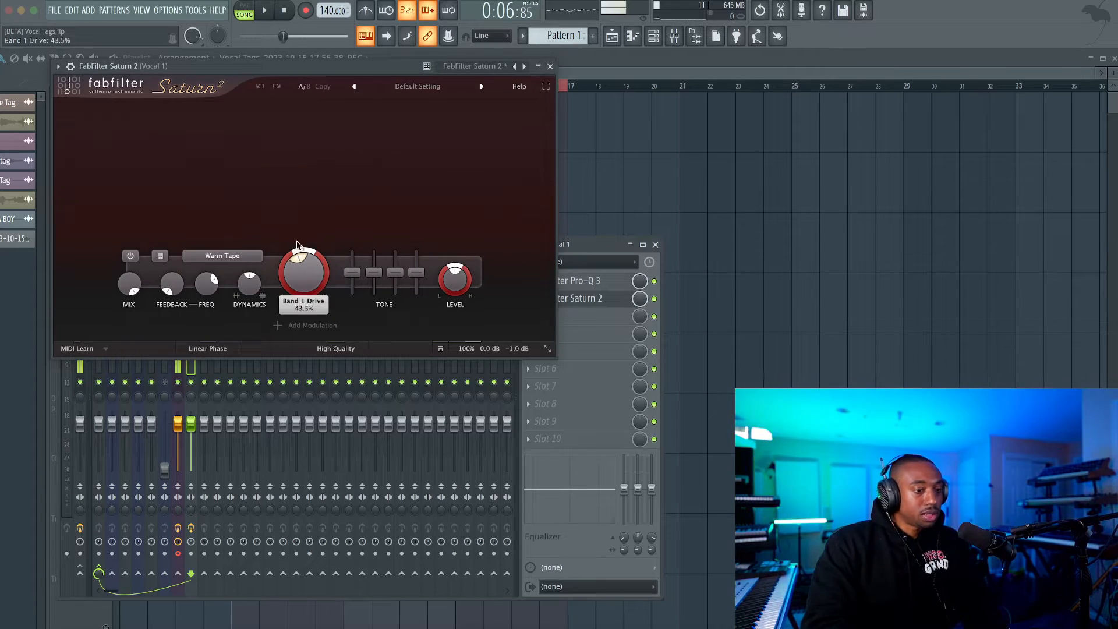
Raise Saturn 2's Warm Tape drive to about 66.8% while auditioning the vocal, and close the plugin.
scroll(308, 267, "up", 5)
key("space")
left_click_drag(308, 256, 310, 236)
key("space")
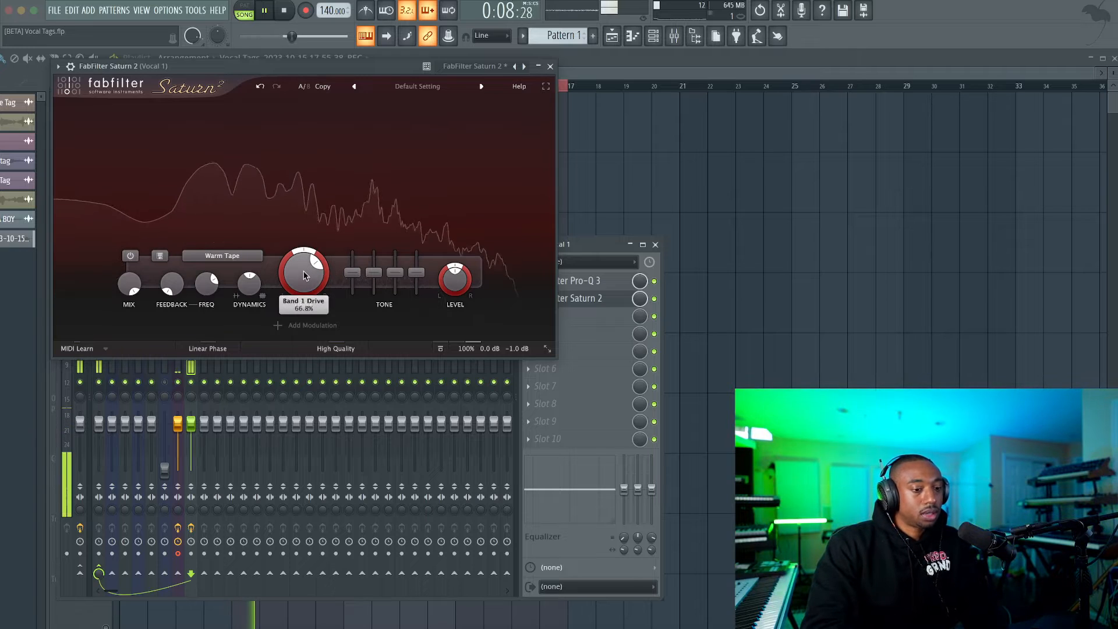
key("space")
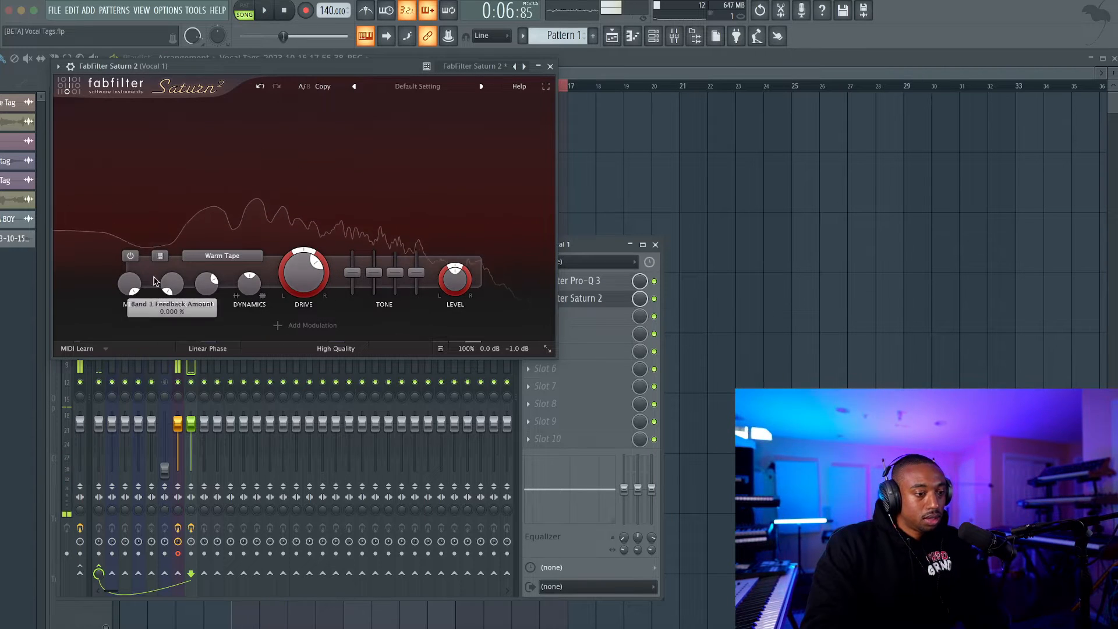
left_click(550, 67)
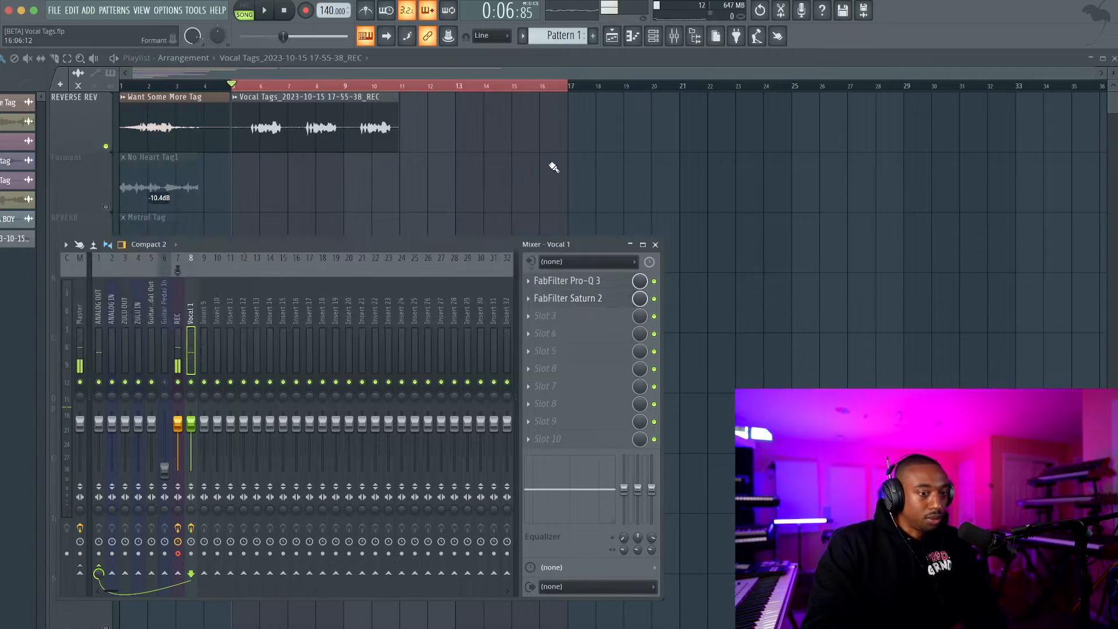
Select bars 6 to 11 in the playlist as the playback range and play back the processed vocal.
key("F9")
left_click_drag(133, 85, 401, 84)
key("space")
key("space")
key("space")
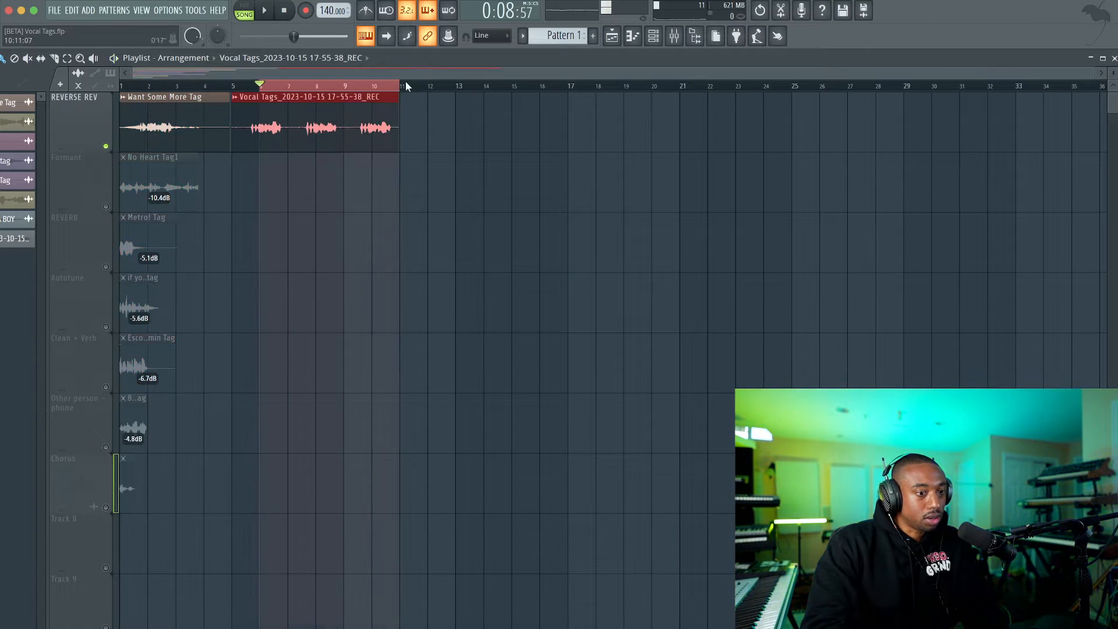
key("F9")
key("space")
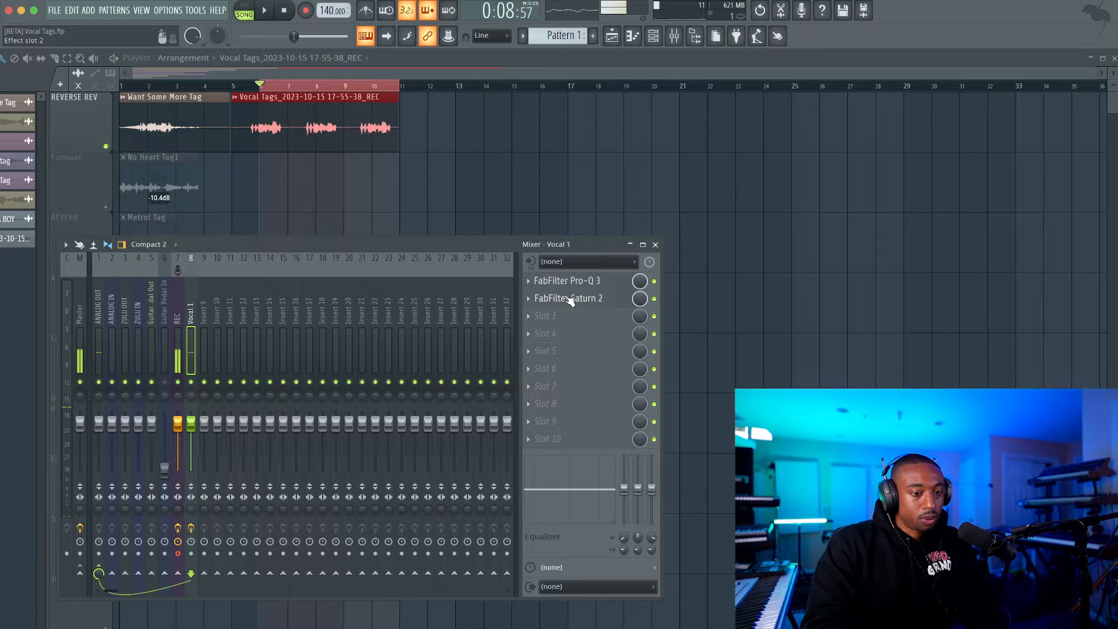
Split Saturn 2 into two bands, set the upper band's drive to about 66.7%, audition it and close the plugin.
left_click(566, 297)
left_click(223, 110)
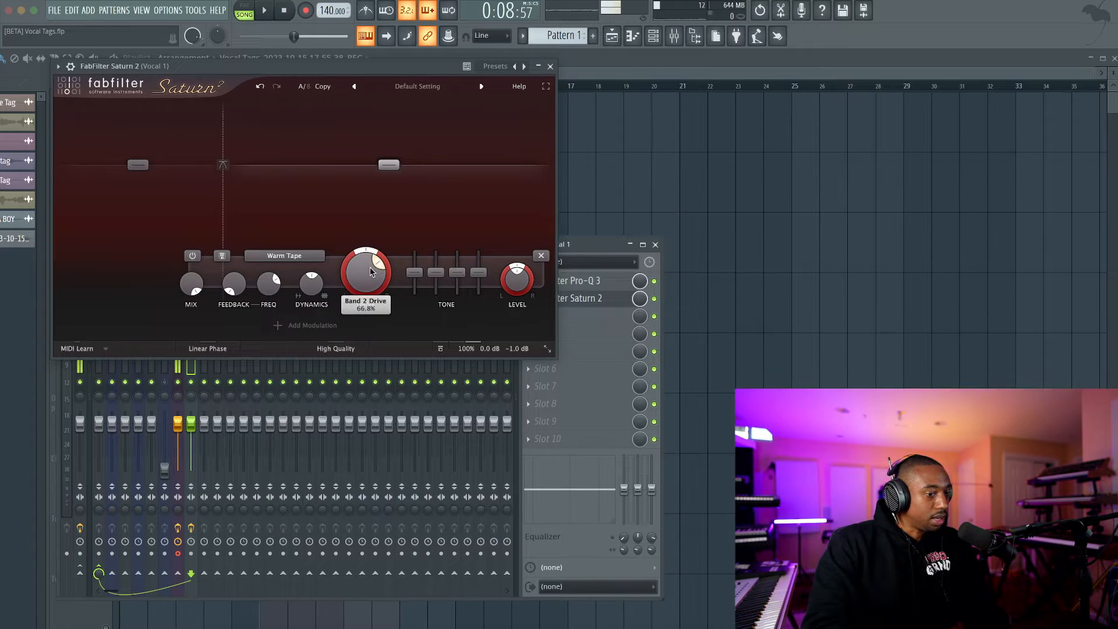
left_click_drag(370, 234, 364, 283)
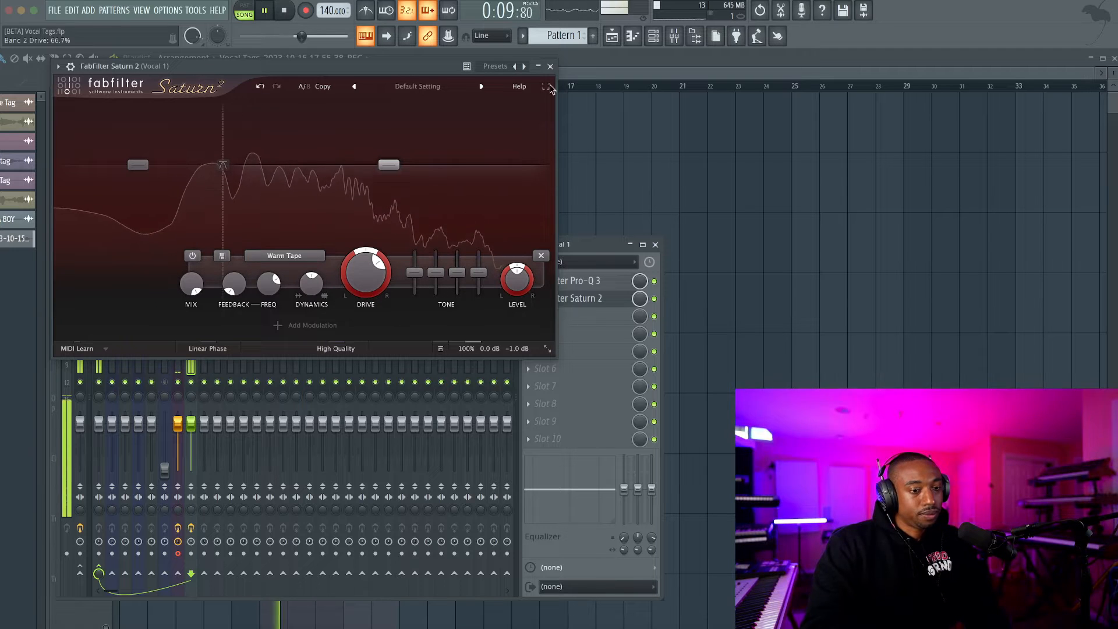
left_click(550, 65)
key("space")
Select bars 2 to 3 over the Want Some More Tag clip and play the reference.
left_click(237, 157)
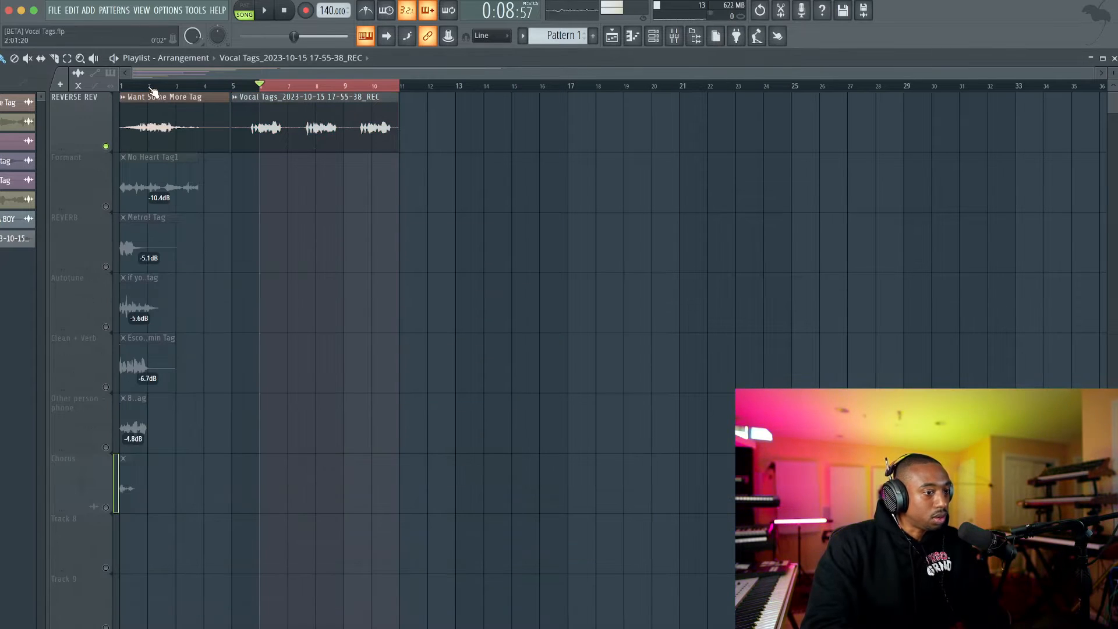
left_click_drag(152, 87, 186, 85)
key("space")
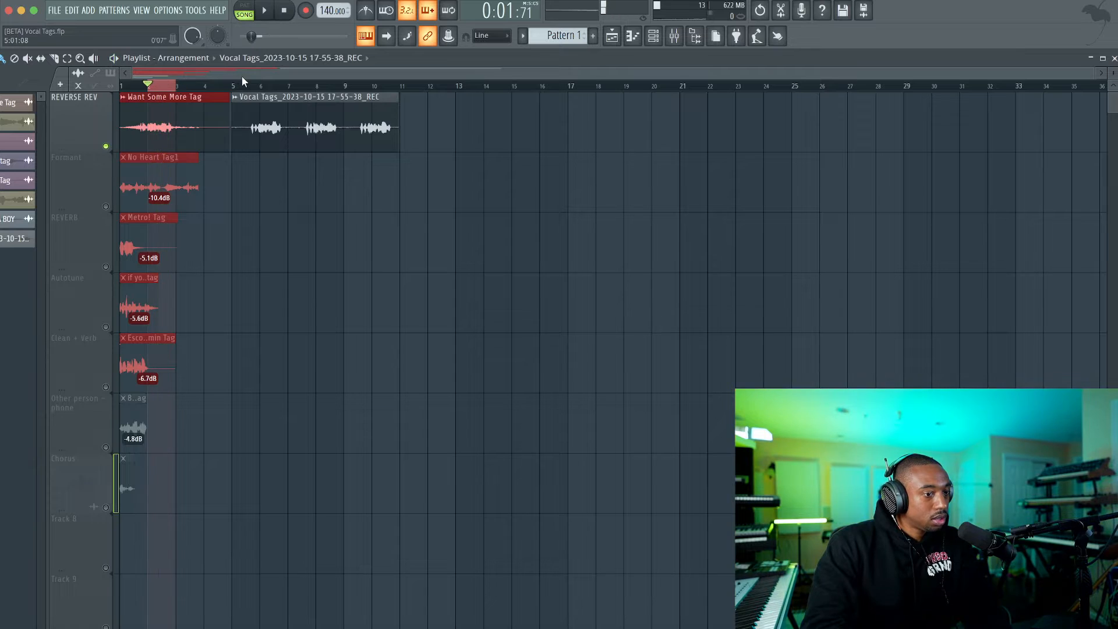
Select bars 5 to 11 over the recorded vocal clip and play it with the mixer open.
scroll(244, 77, "up", 10)
scroll(310, 83, "down", 10)
left_click_drag(274, 86, 491, 85)
key("space")
key("F9")
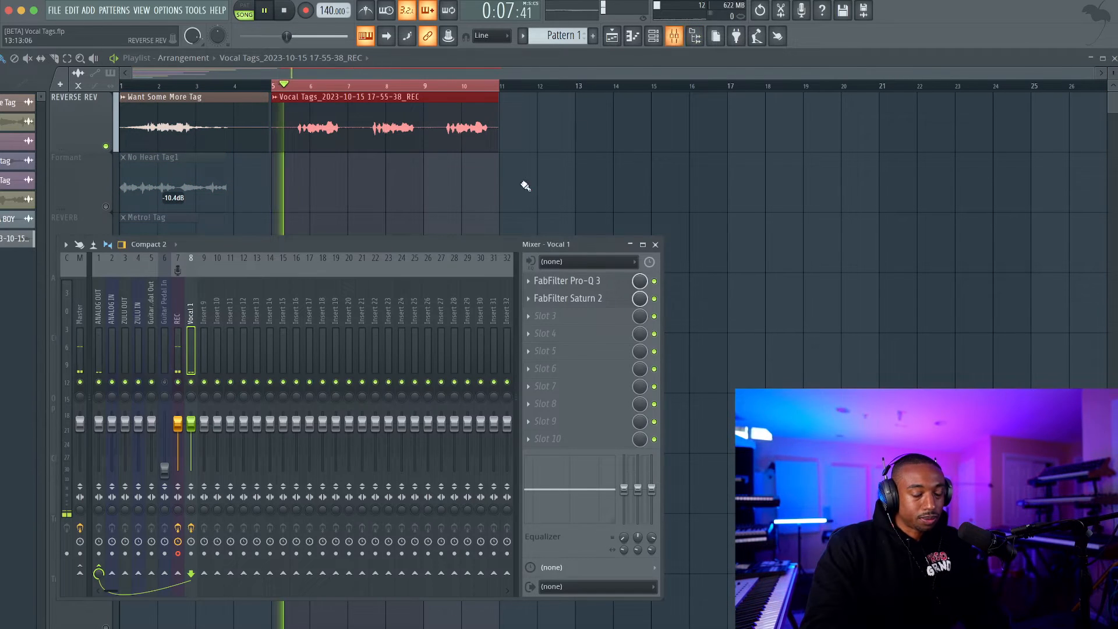
Try the Pro-Q 3 low-cut band at 100 Hz and play back the vocal.
left_click(587, 287)
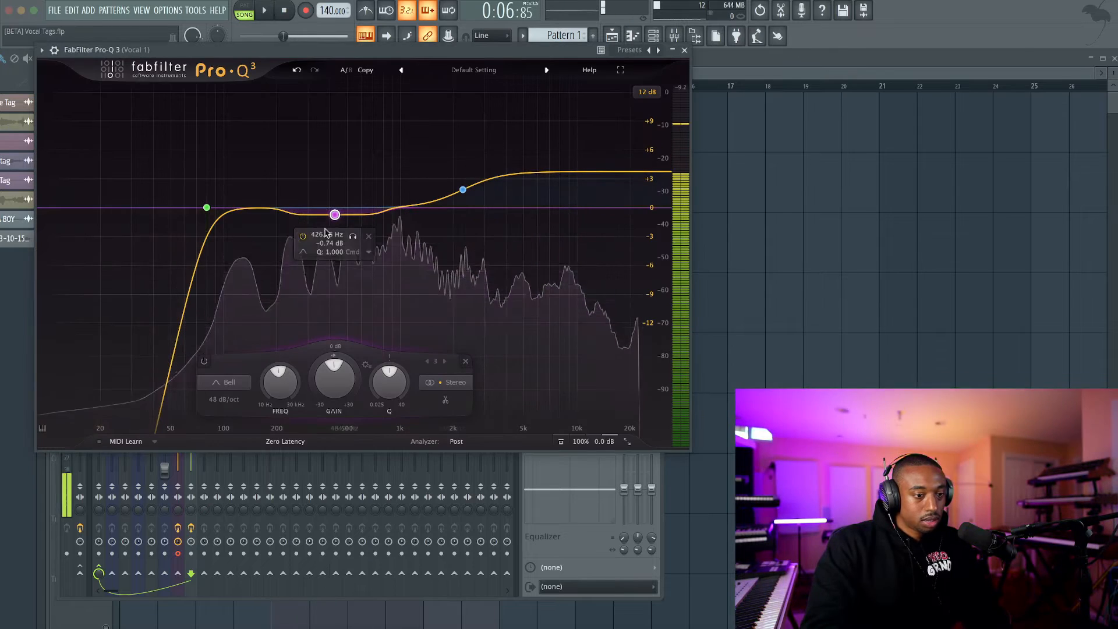
left_click(207, 208)
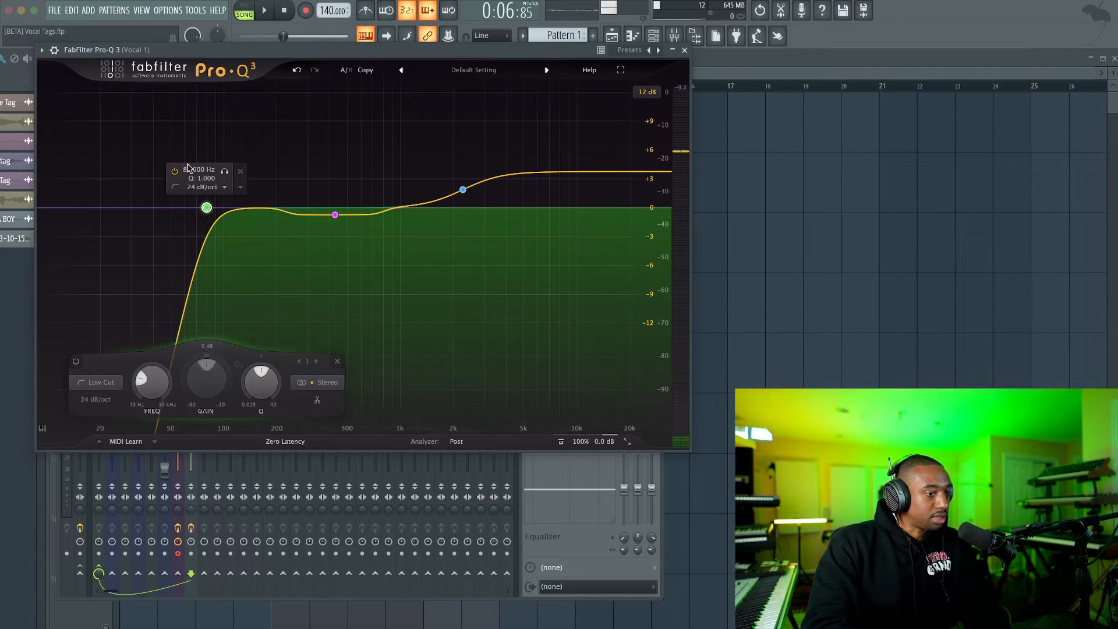
type("100")
key("Return")
key("space")
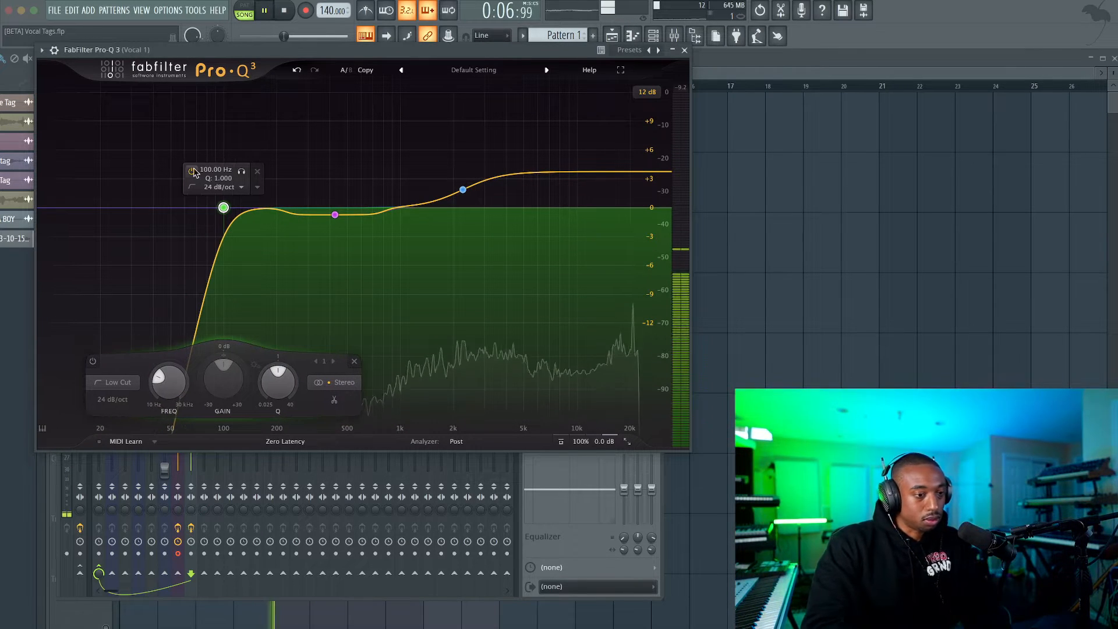
Try raising the low-cut frequency to about 195 Hz during playback and restore it to 80 Hz.
mouse_move(172, 390)
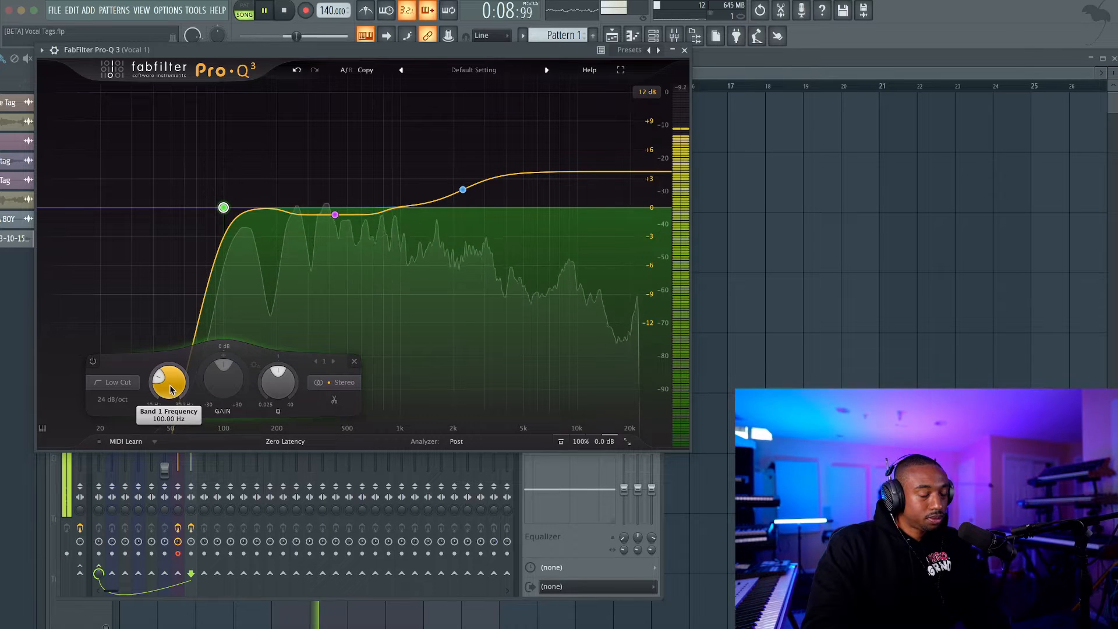
left_click_drag(172, 390, 172, 379)
key("space")
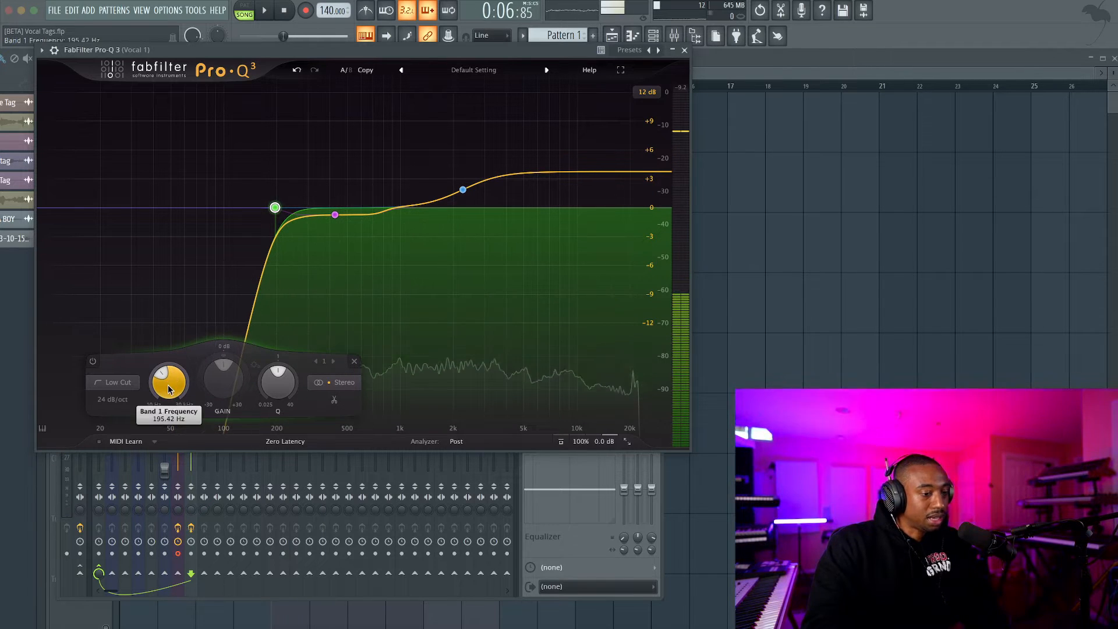
double_click(172, 380)
type("80")
key("Return")
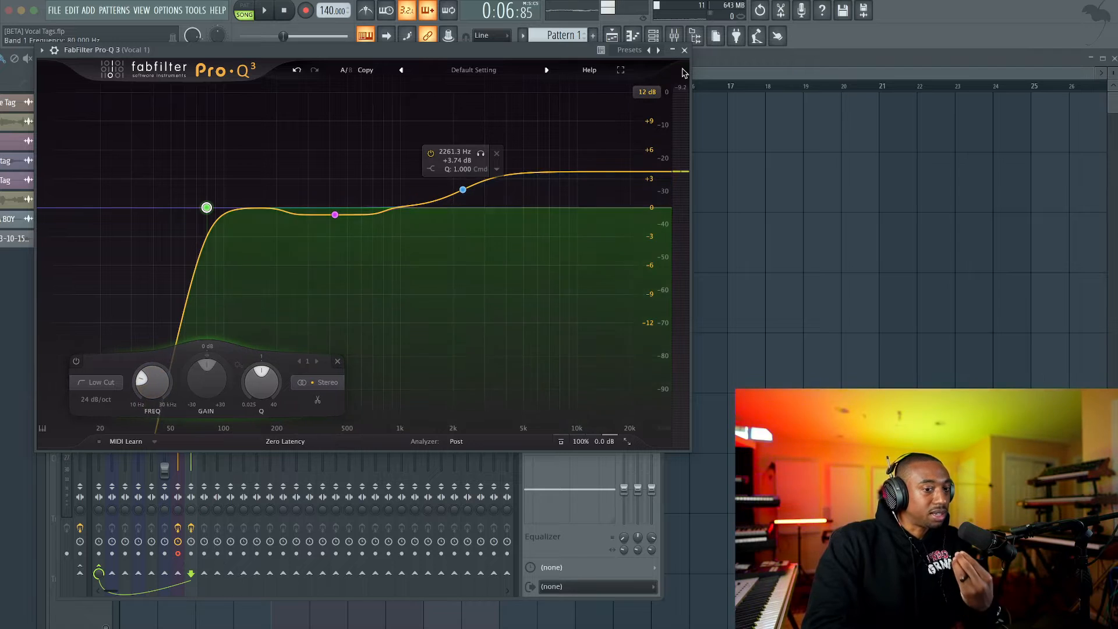
Return to the playlist and play back the processed vocal recording from bar 5.
left_click(705, 213)
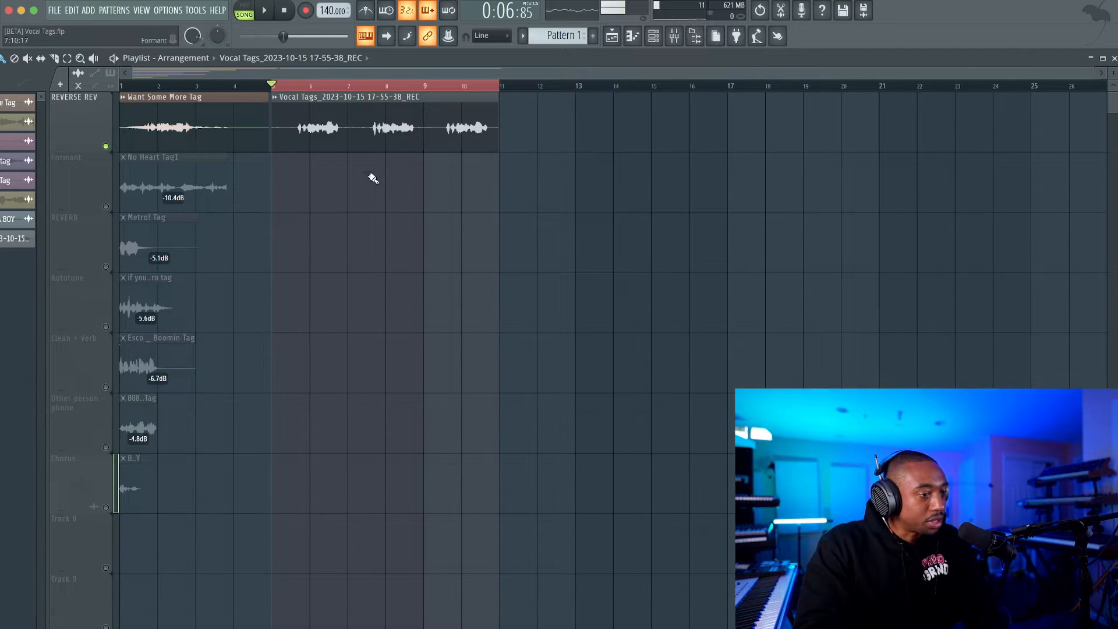
key("space")
key("space")
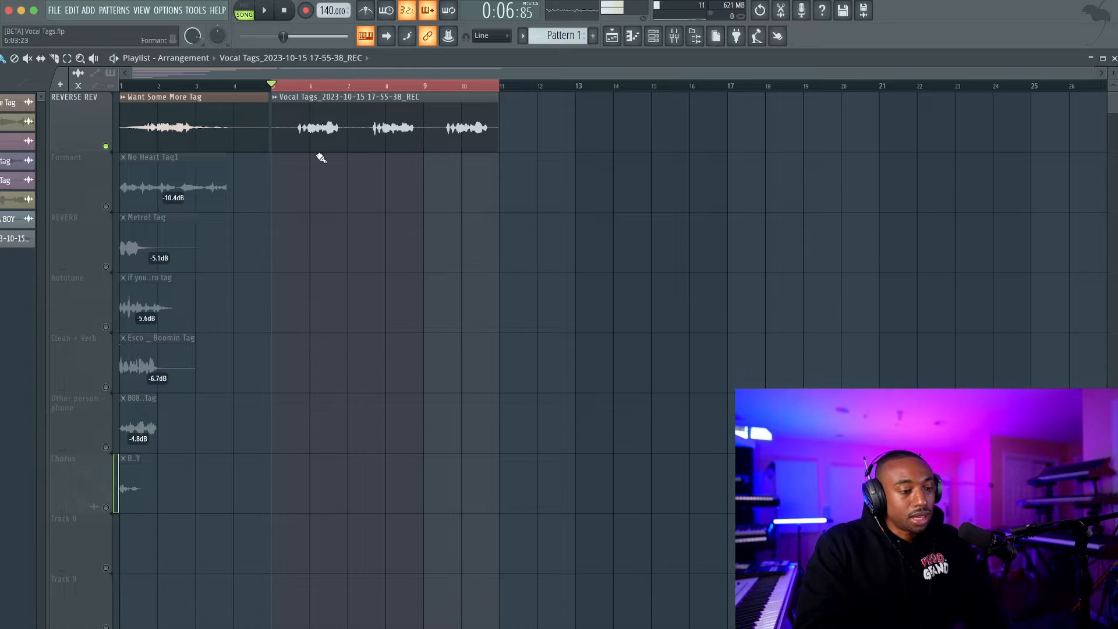
scroll(321, 158, "up", 2)
key("space")
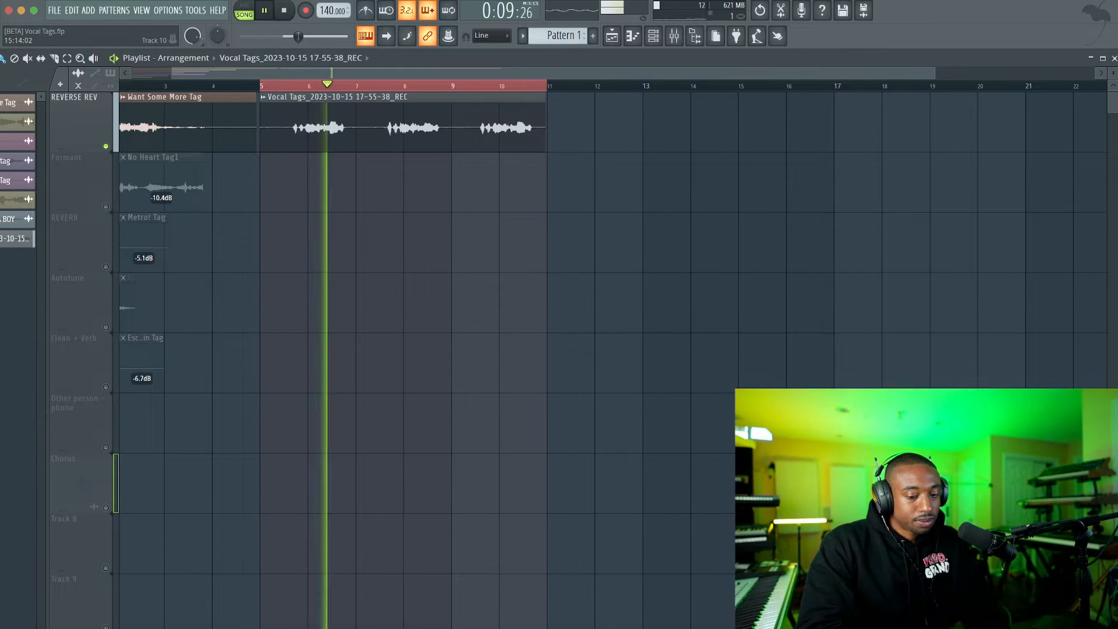
key("super+Tab")
key("super+m")
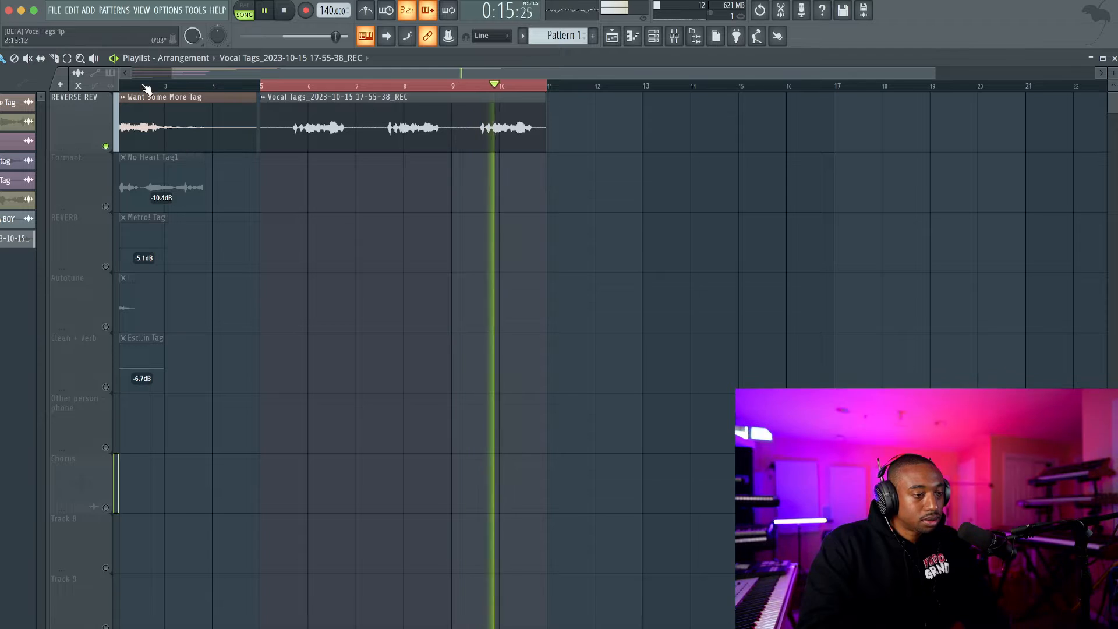
Slice the recorded vocal clip on both sides of its second take.
left_click(55, 58)
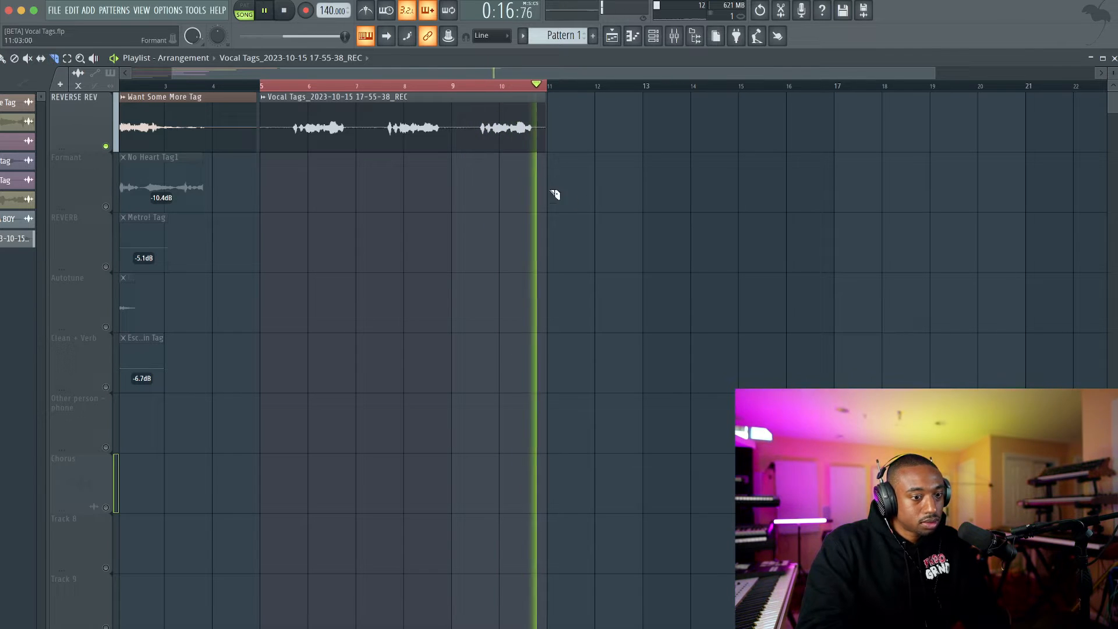
key("space")
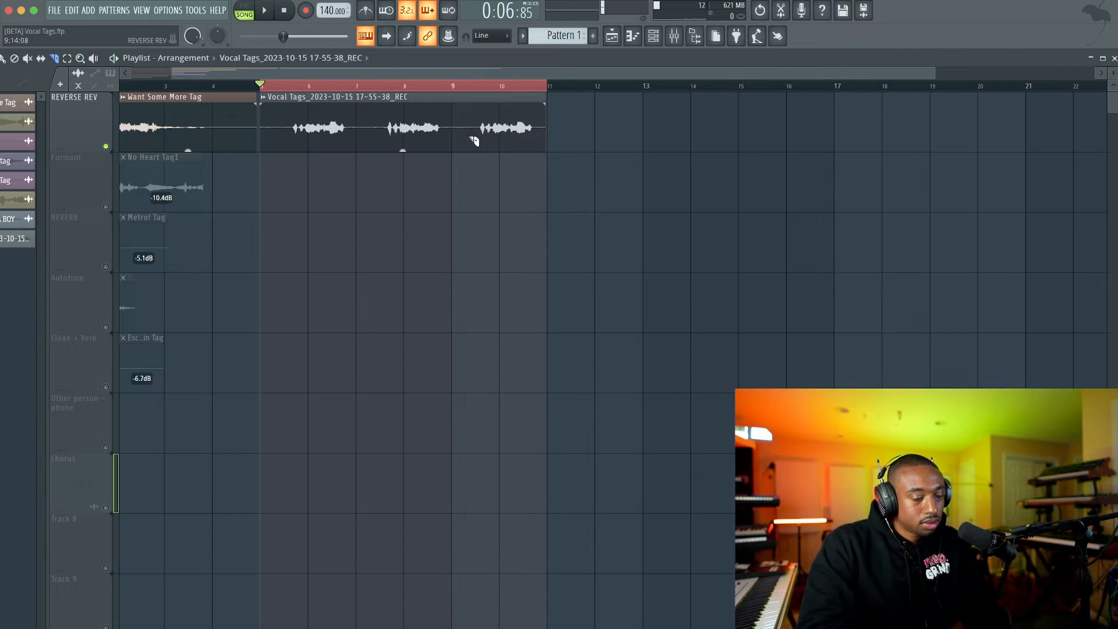
scroll(400, 108, "up", 2)
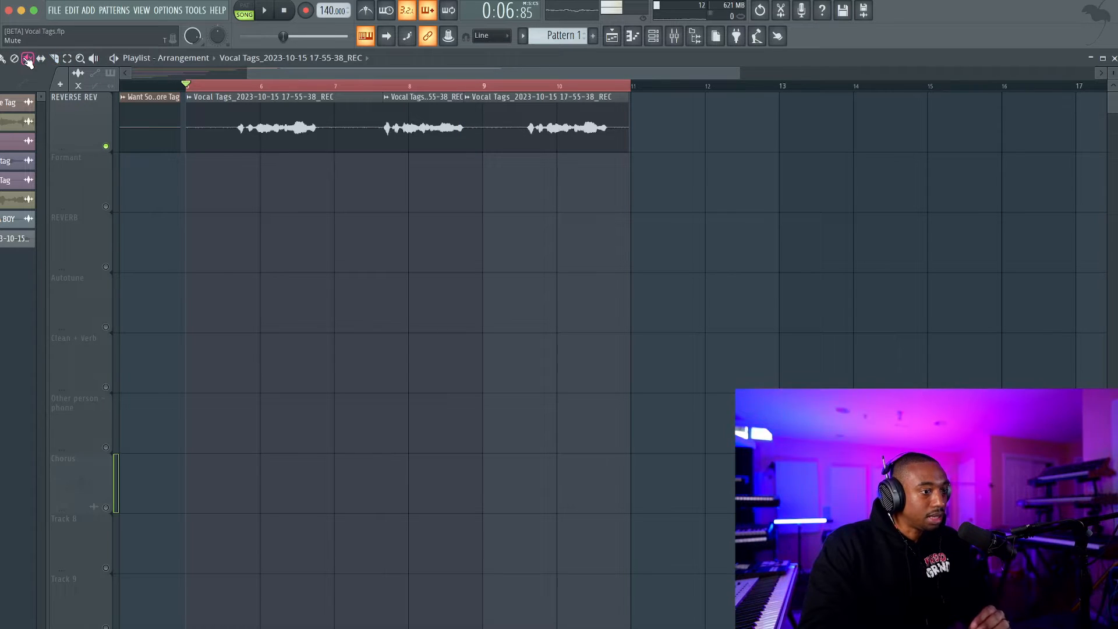
double_click(455, 58)
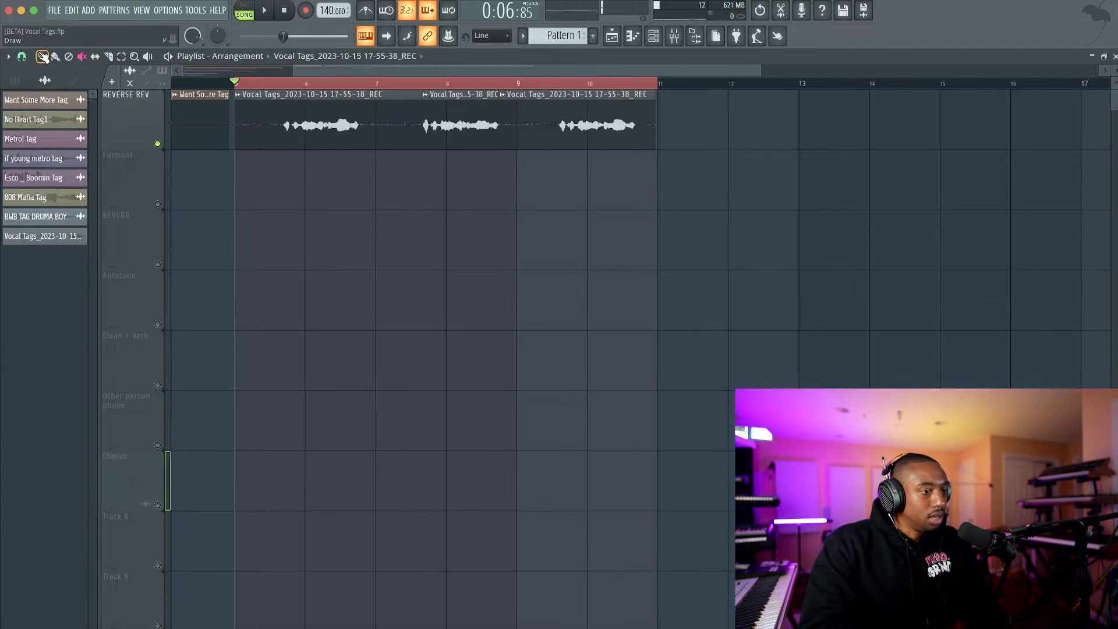
Delete the first and third takes and move the remaining take two bars earlier, to bar 5.
right_click(386, 111)
right_click(581, 121)
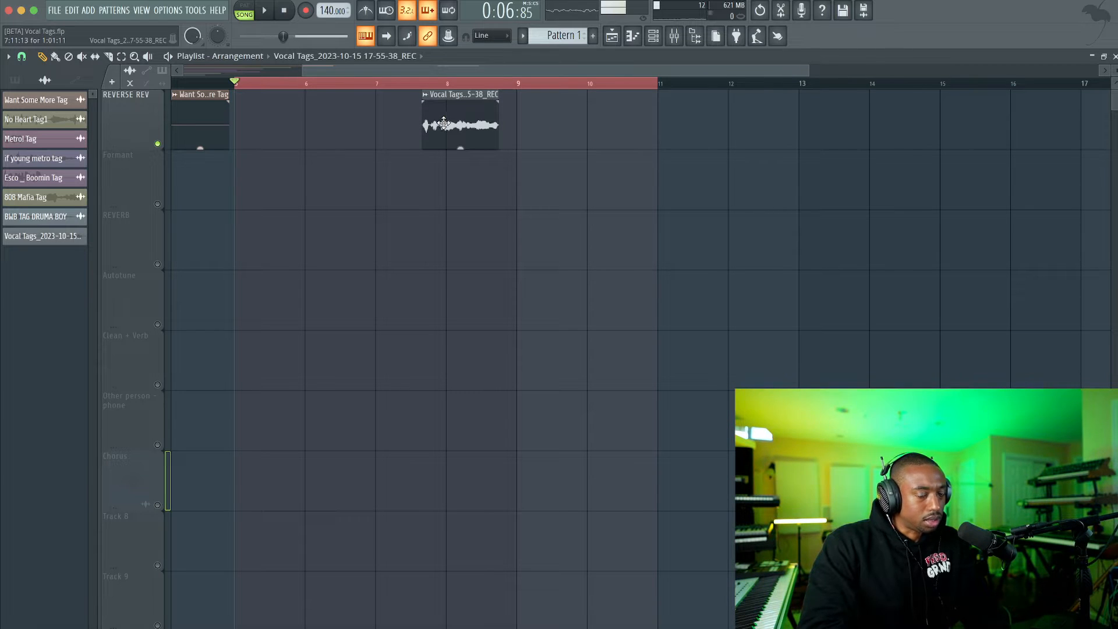
left_click_drag(443, 124, 324, 128)
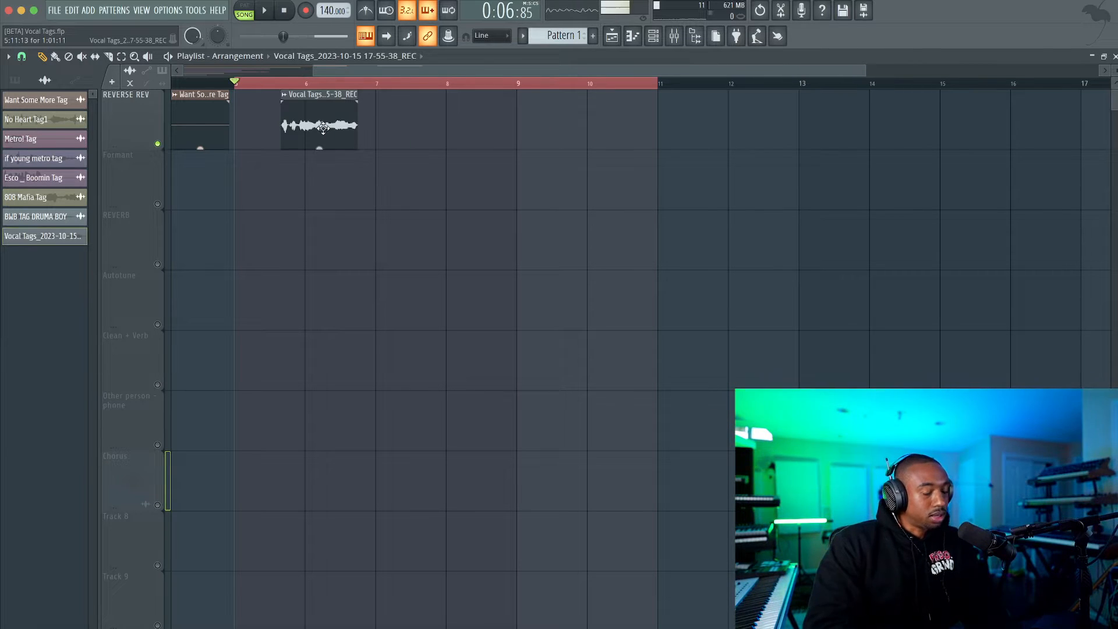
Slice off the opening word of the vocal take and place a copy at the start of bar 5 on the Formant track.
scroll(275, 127, "up", 3)
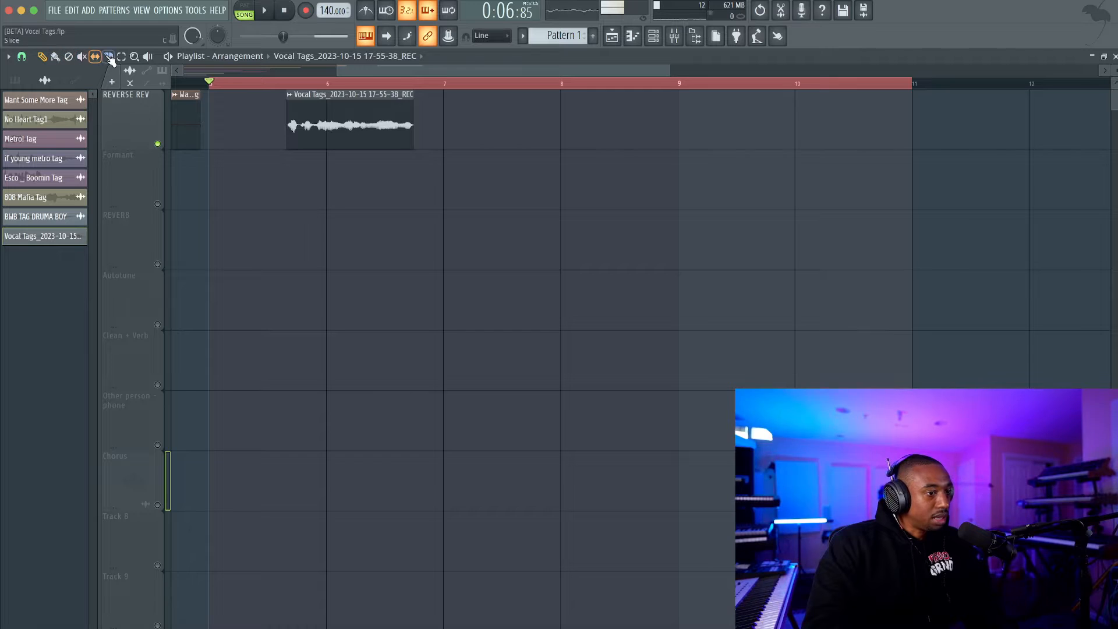
scroll(274, 102, "up", 2)
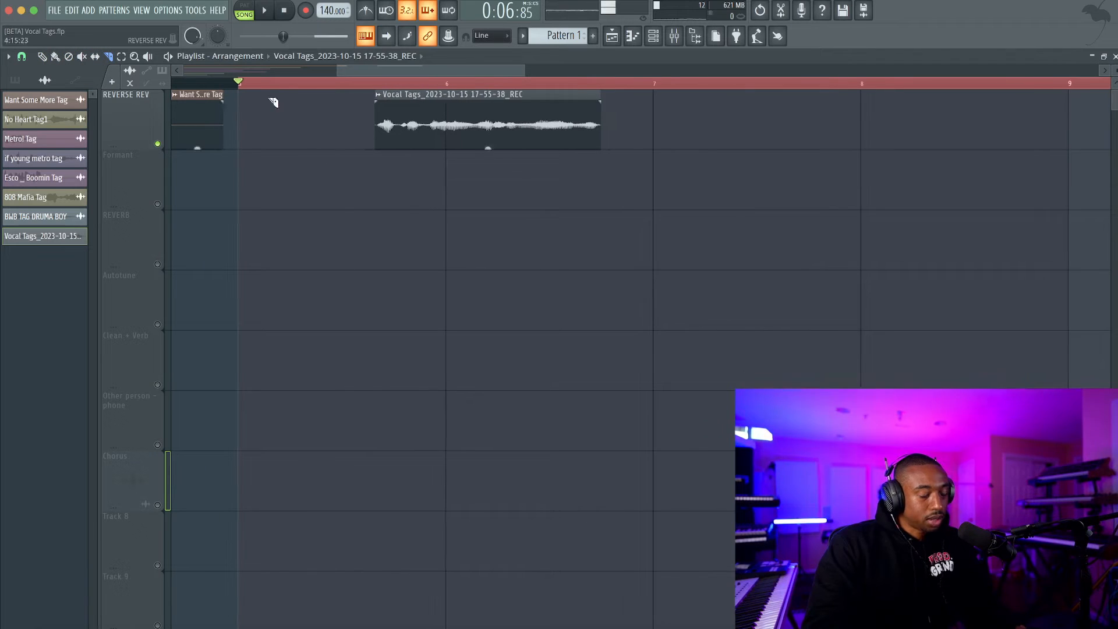
left_click(402, 147)
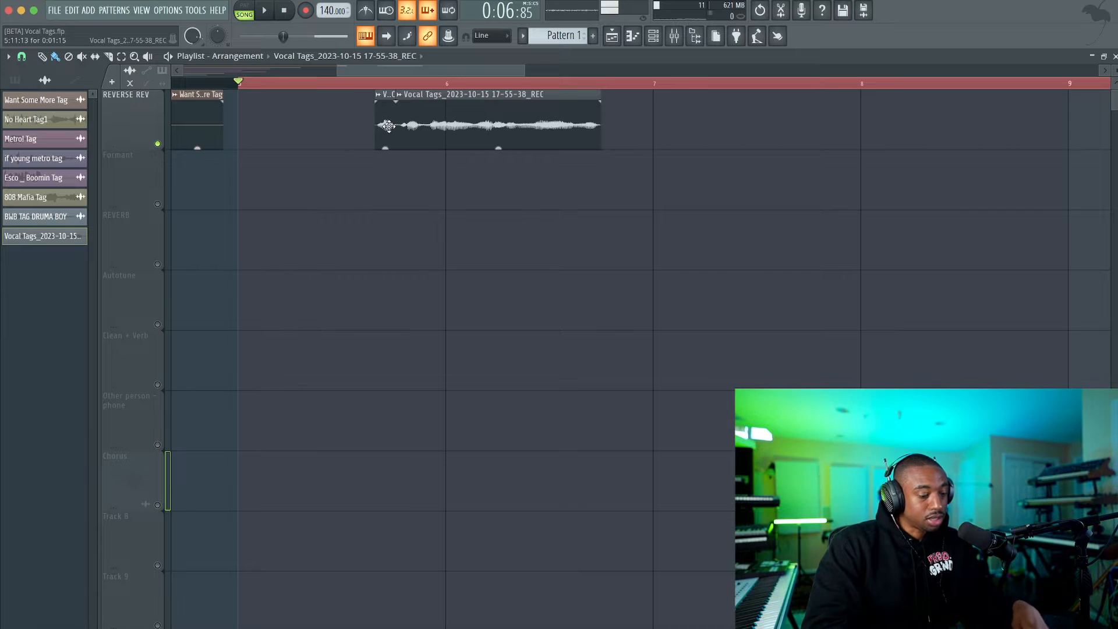
left_click_drag(273, 203, 295, 193)
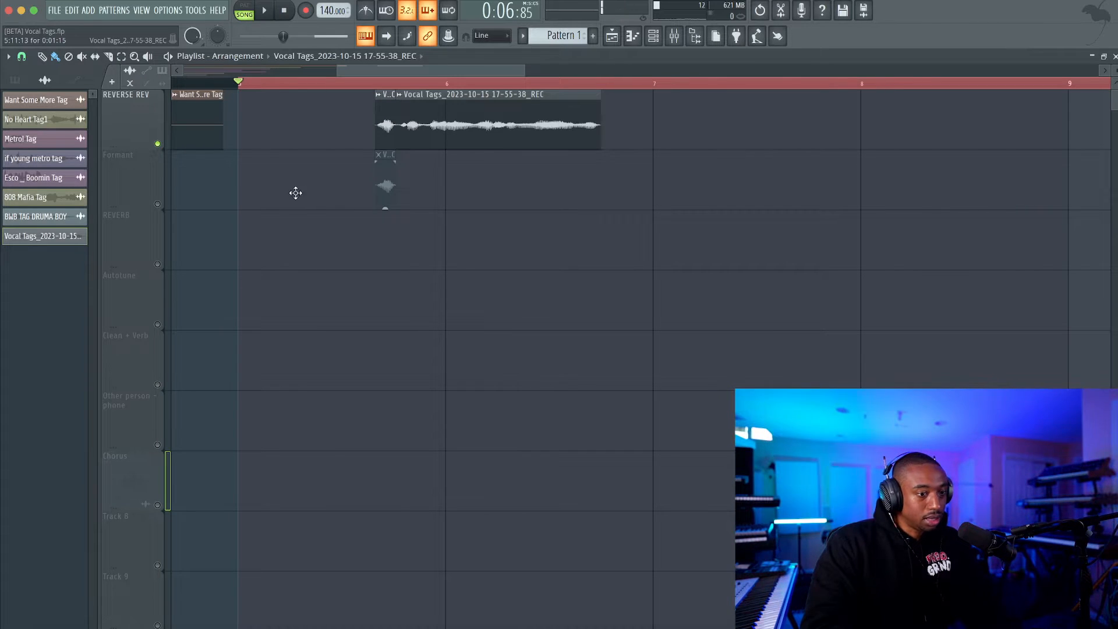
left_click_drag(410, 190, 481, 183)
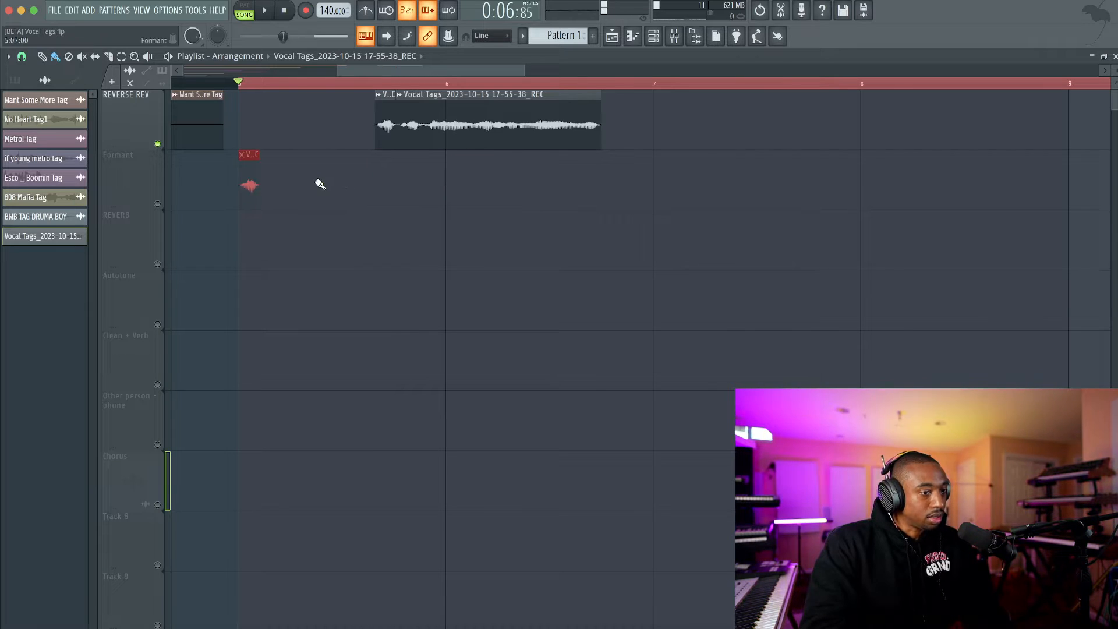
Solo the Formant track and play the copied vocal slice.
right_click(158, 205)
key("space")
key("space")
key("space")
key("space")
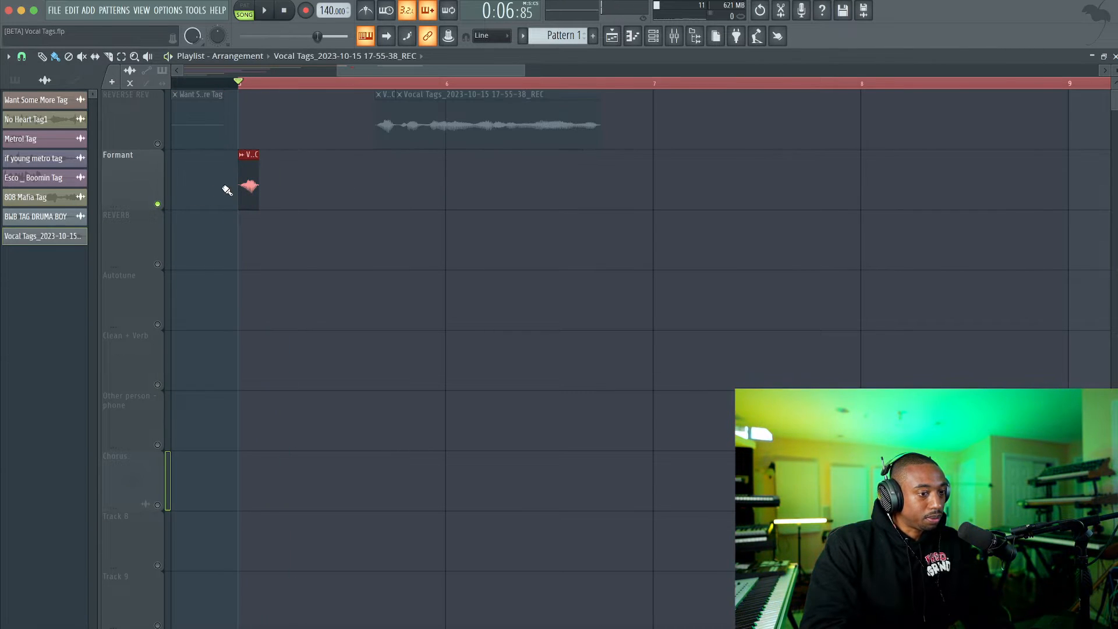
Route the copied vocal slice to mixer track 9 and load Fruity Reeverb 2 in its first effect slot.
double_click(246, 154)
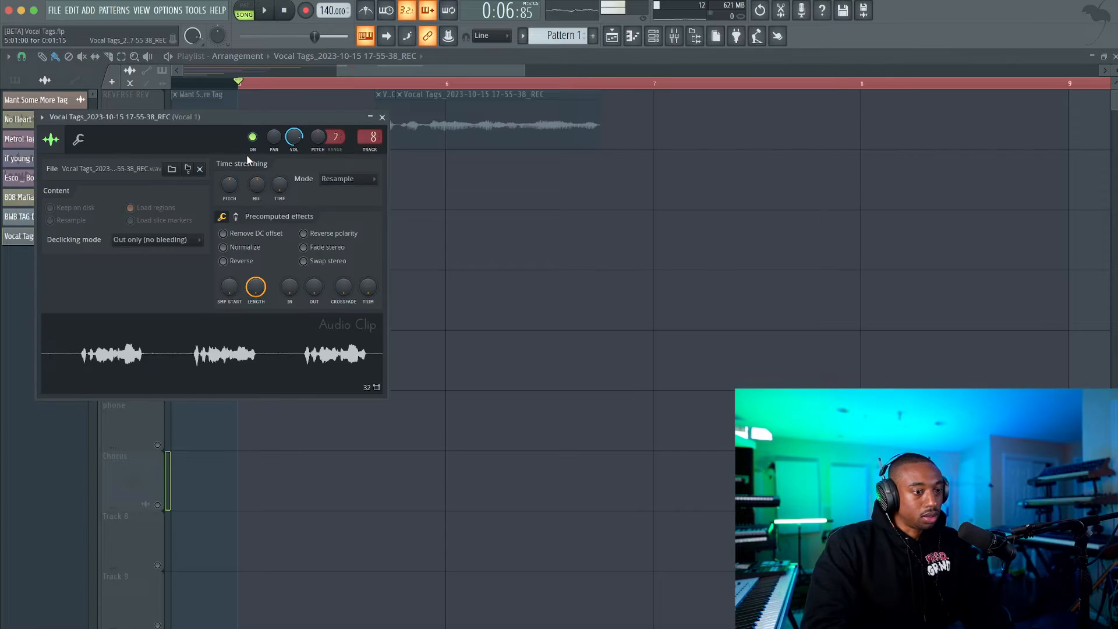
key("F9")
left_click(565, 284)
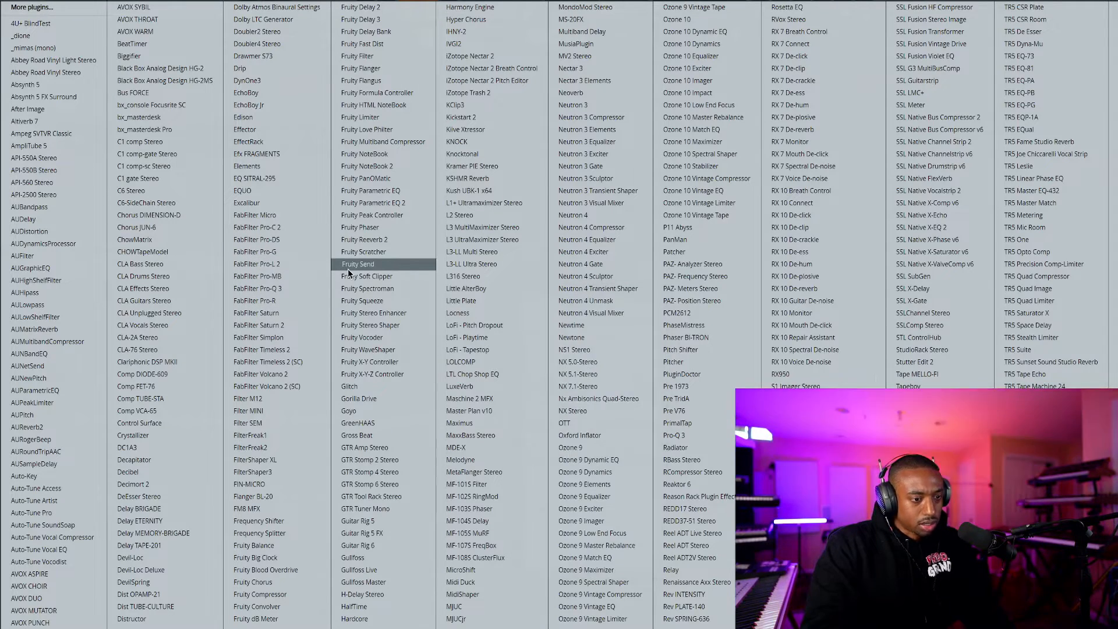
left_click(361, 227)
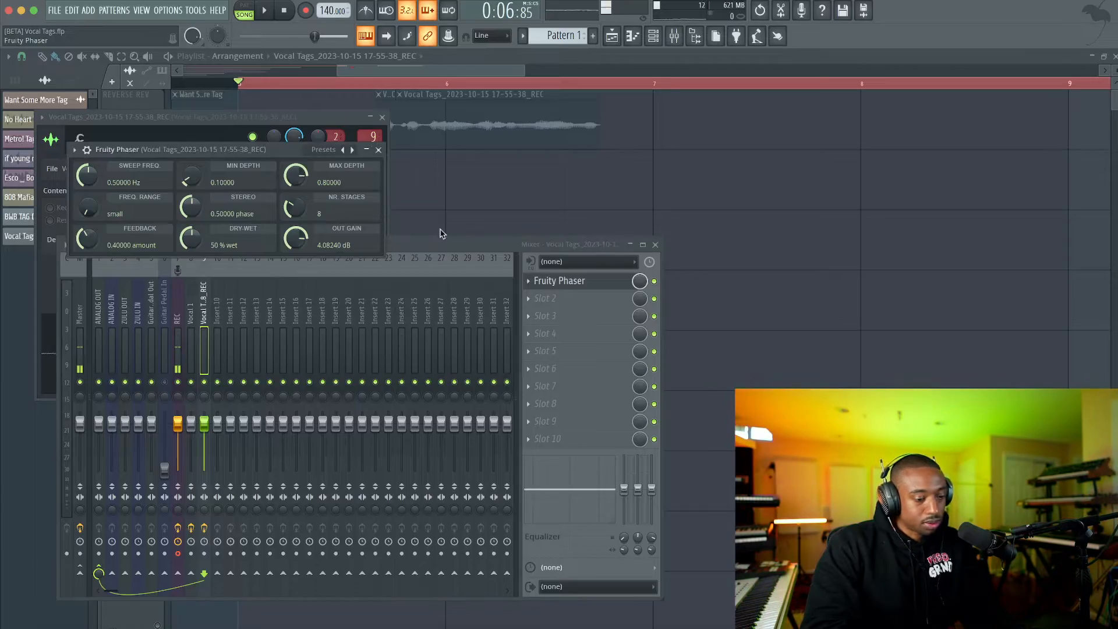
left_click(541, 283)
mouse_move(536, 295)
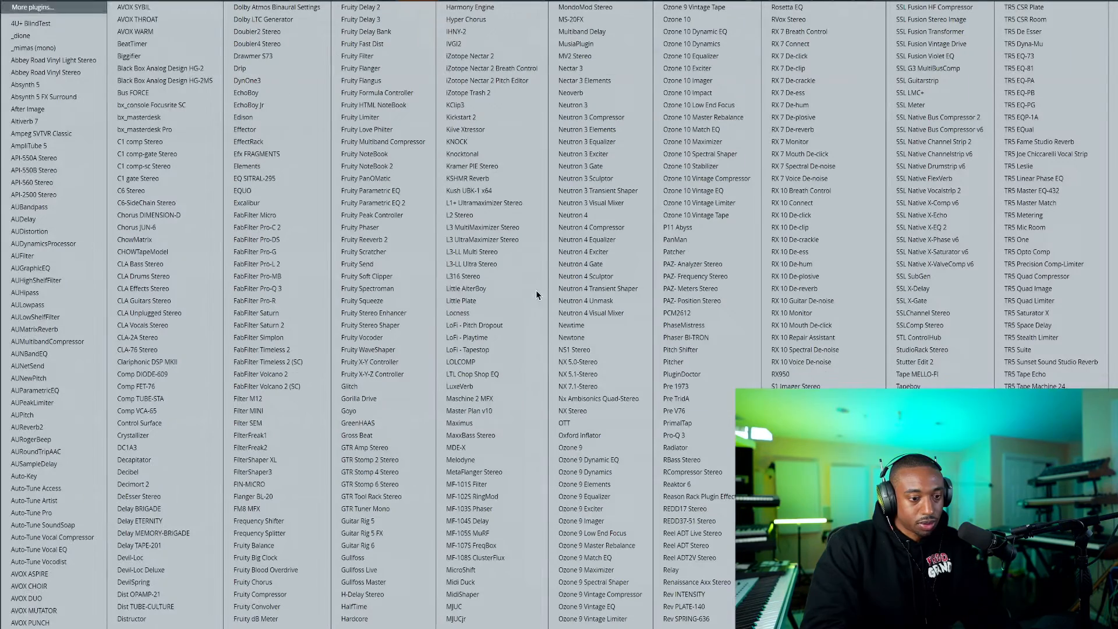
left_click(383, 239)
Raise the reverb's wet level, lower the dry level, lengthen the decay and set the low cut to 425 Hz during playback.
right_click(389, 200)
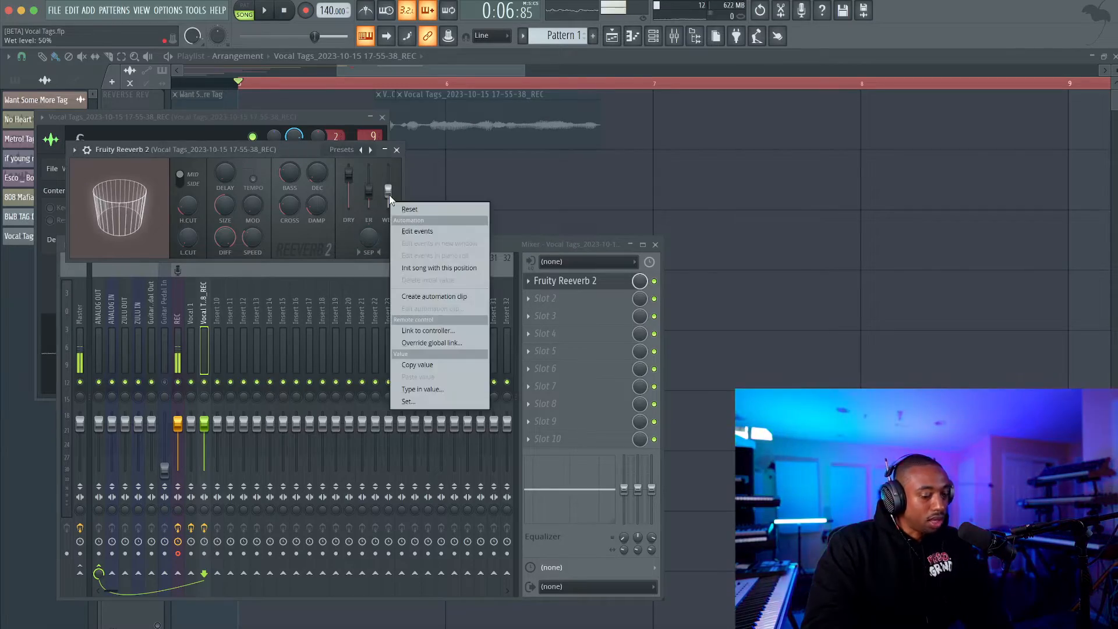
left_click(409, 208)
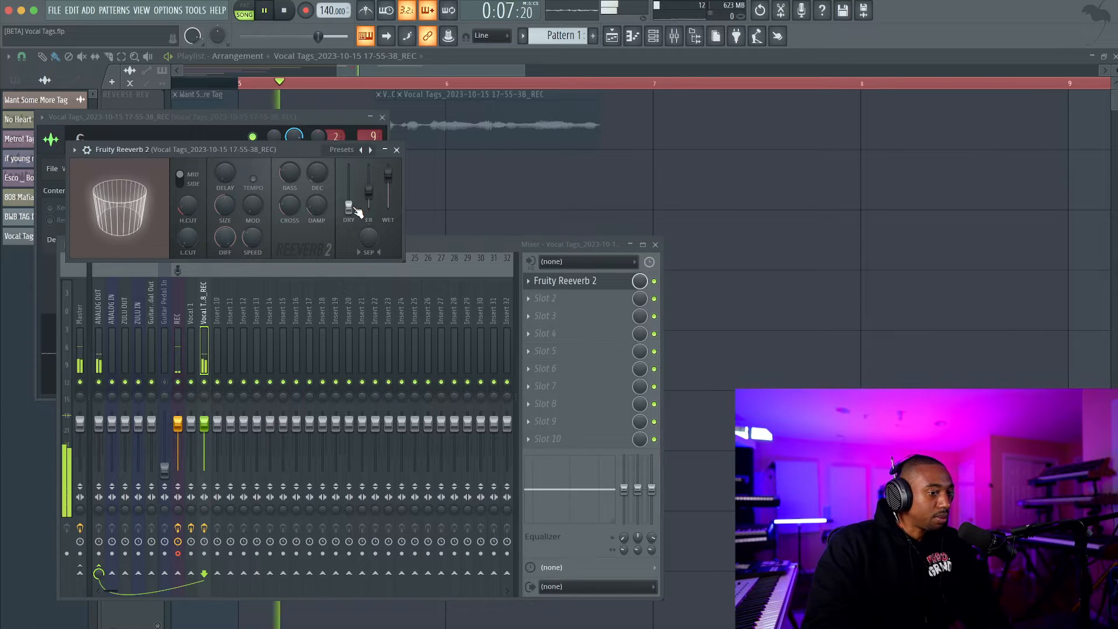
left_click_drag(316, 172, 317, 163)
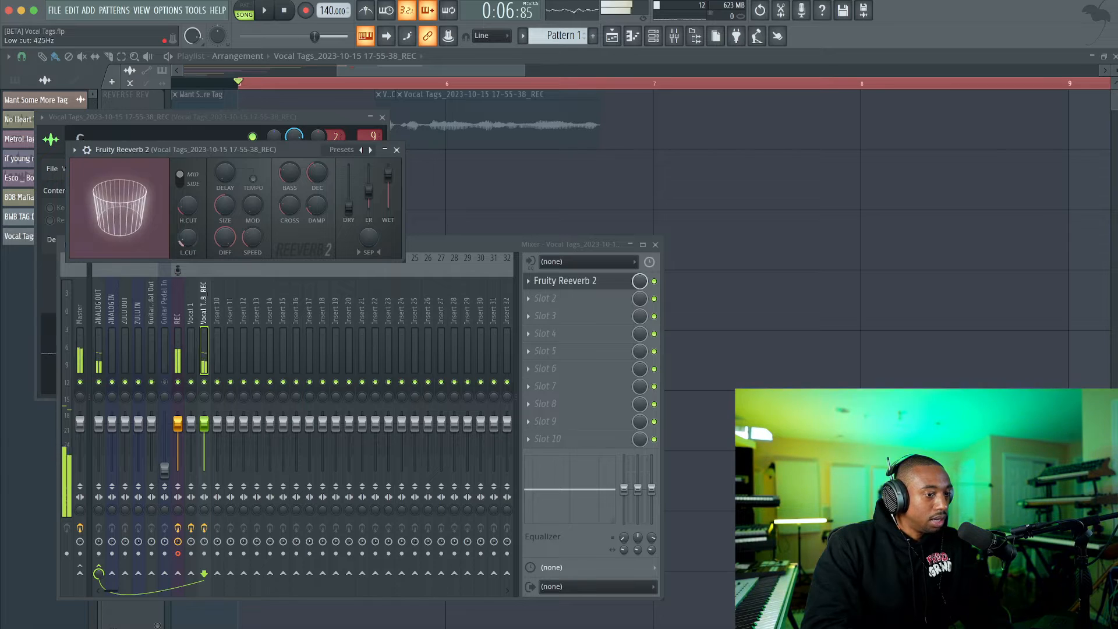
key("space")
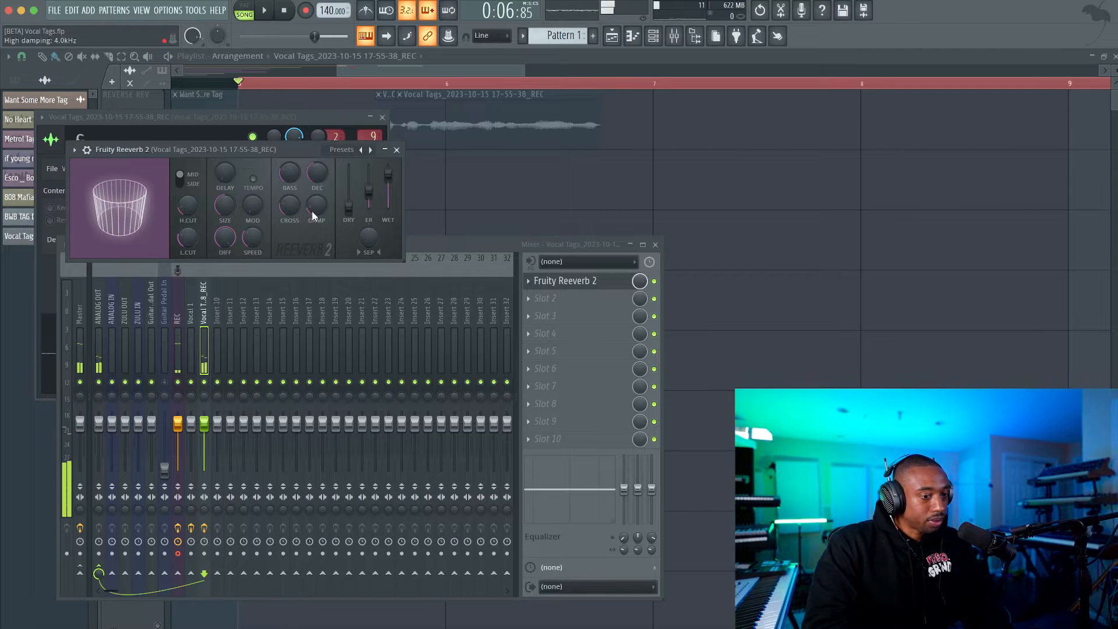
left_click(397, 150)
key("F12")
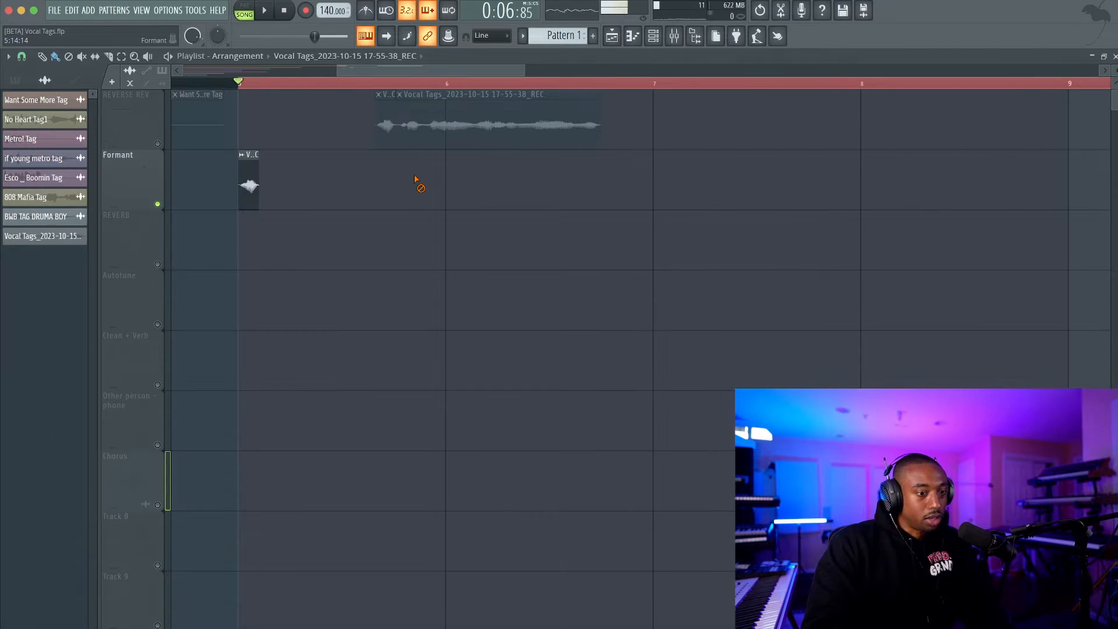
Consolidate the Formant track over the time selection as a 16-bit stereo WAV with insert effects enabled, and play the render.
right_click(137, 178)
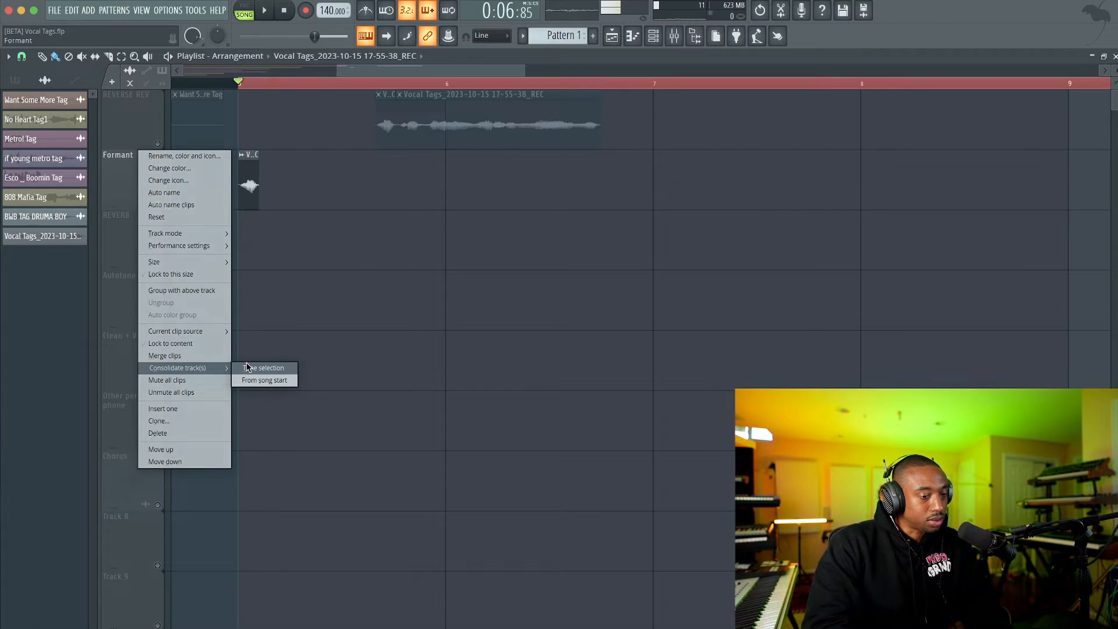
left_click(247, 367)
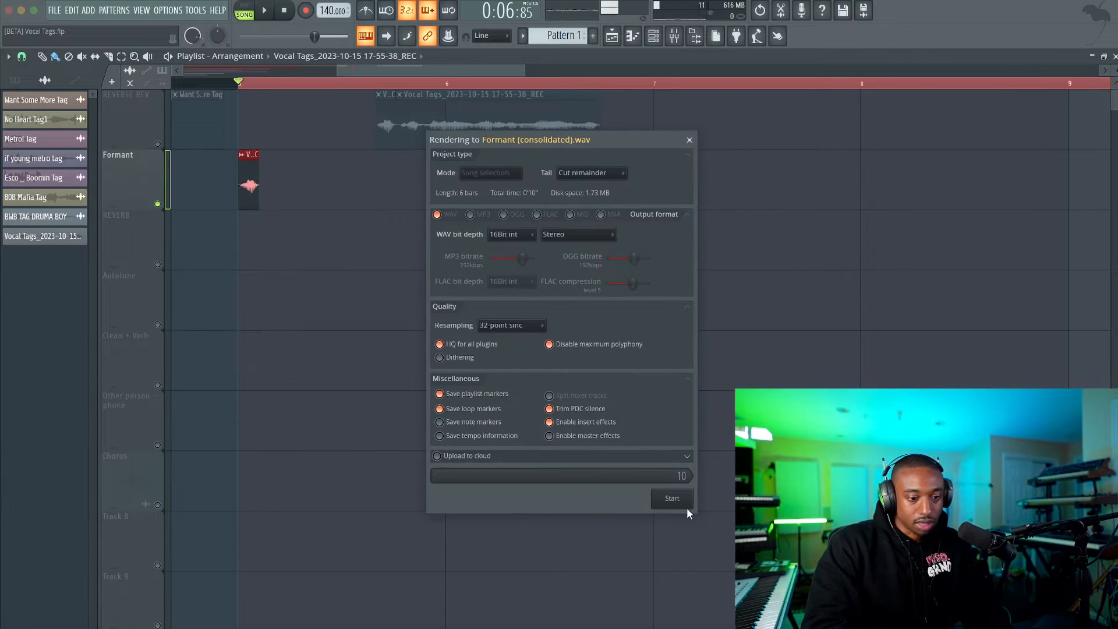
left_click(686, 505)
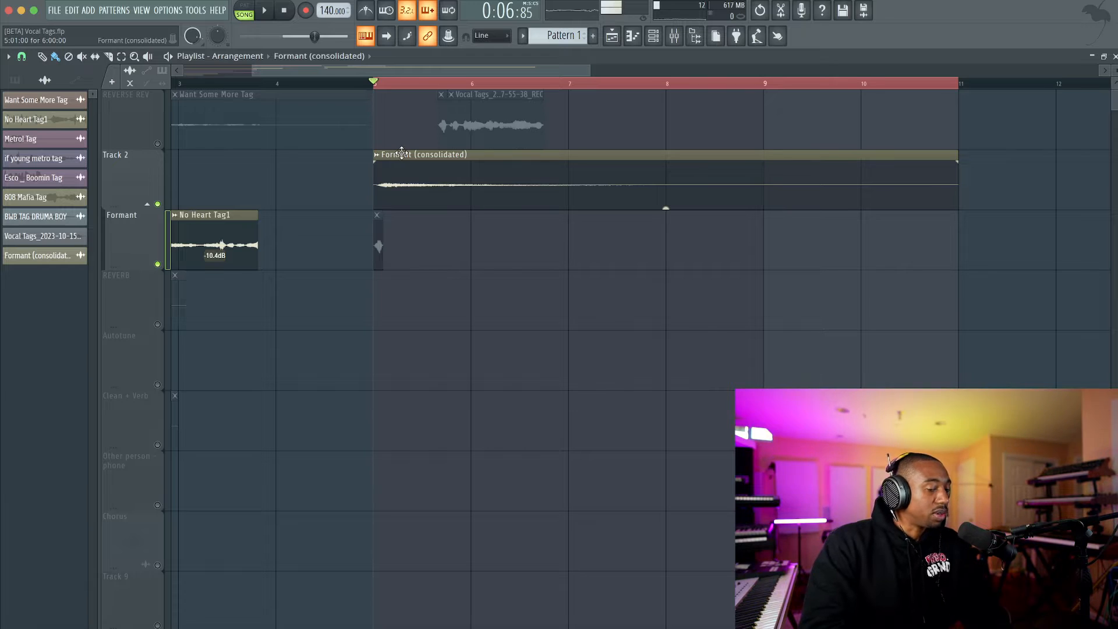
key("space")
key("space")
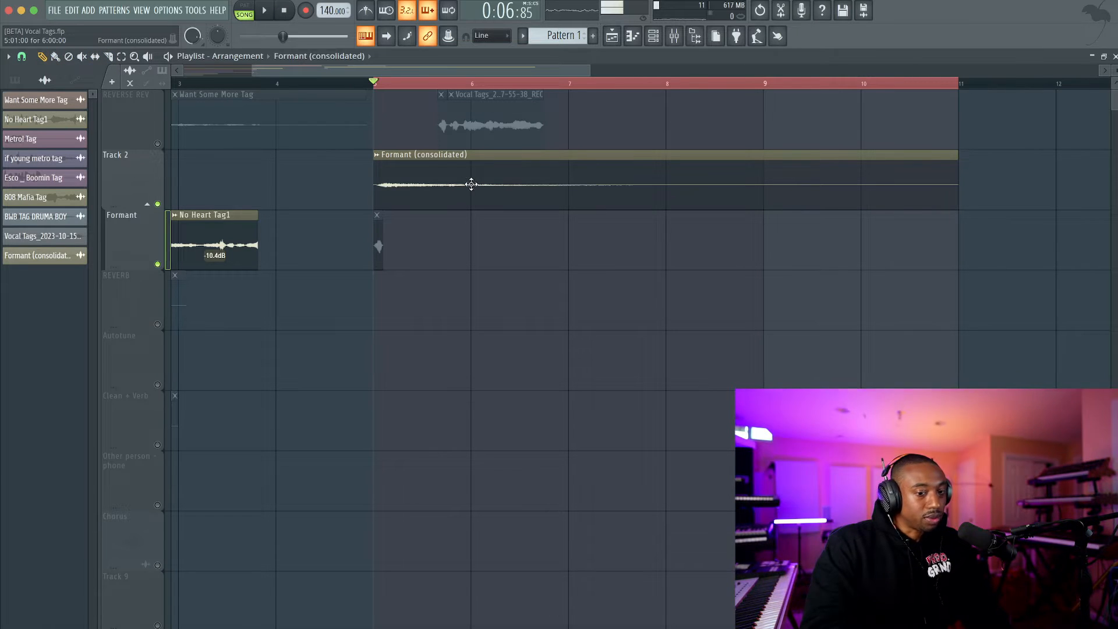
Reverse the Formant (consolidated) clip and move its settings window clear of the clip.
double_click(448, 169)
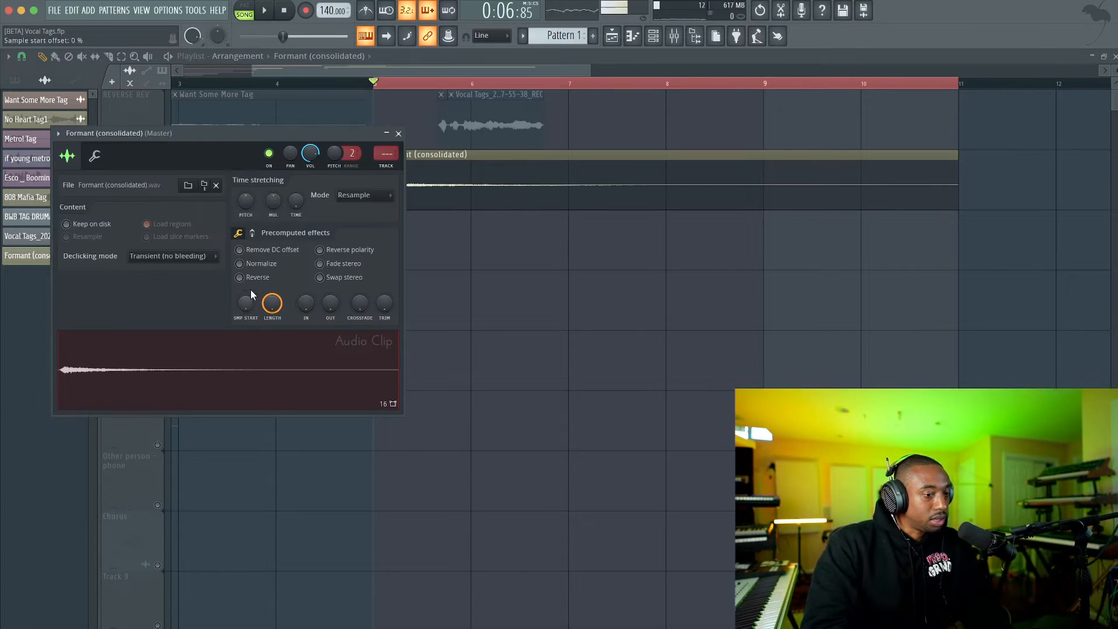
left_click(239, 278)
left_click_drag(260, 155, 169, 270)
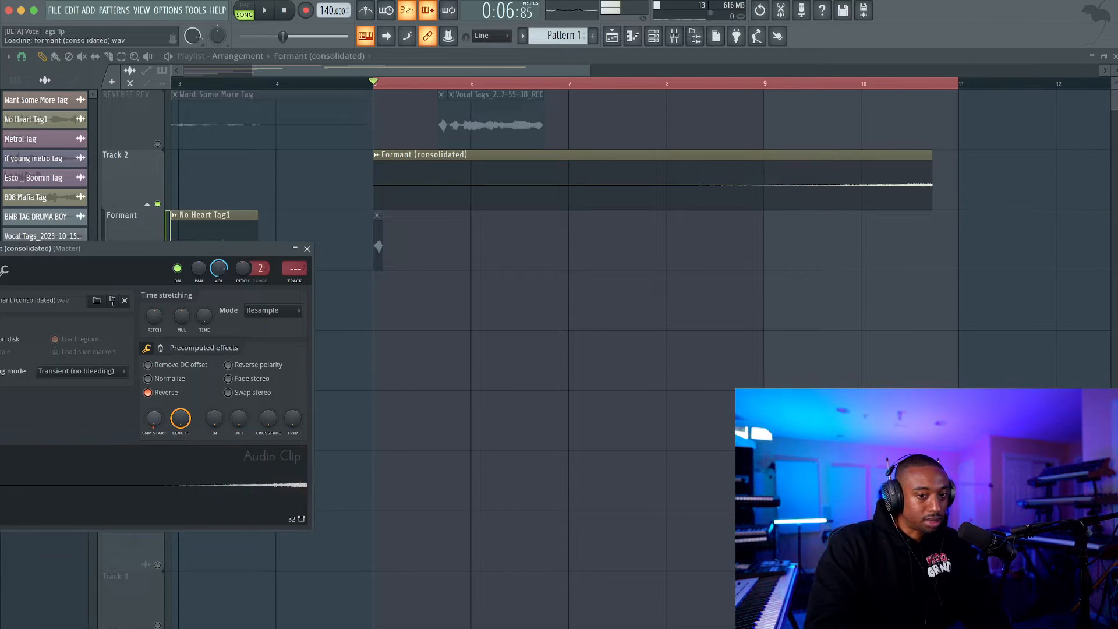
Shorten the reversed clip's sample length to just over one bar, checking it by playback.
left_click_drag(180, 418, 181, 453)
key("space")
key("space")
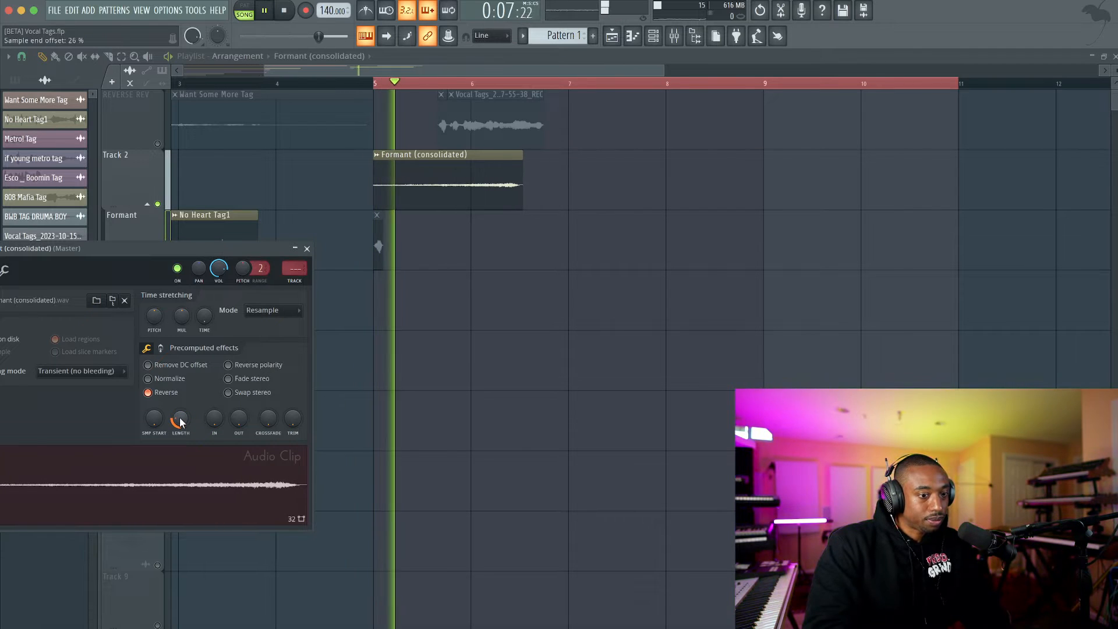
left_click_drag(183, 414, 180, 416)
key("space")
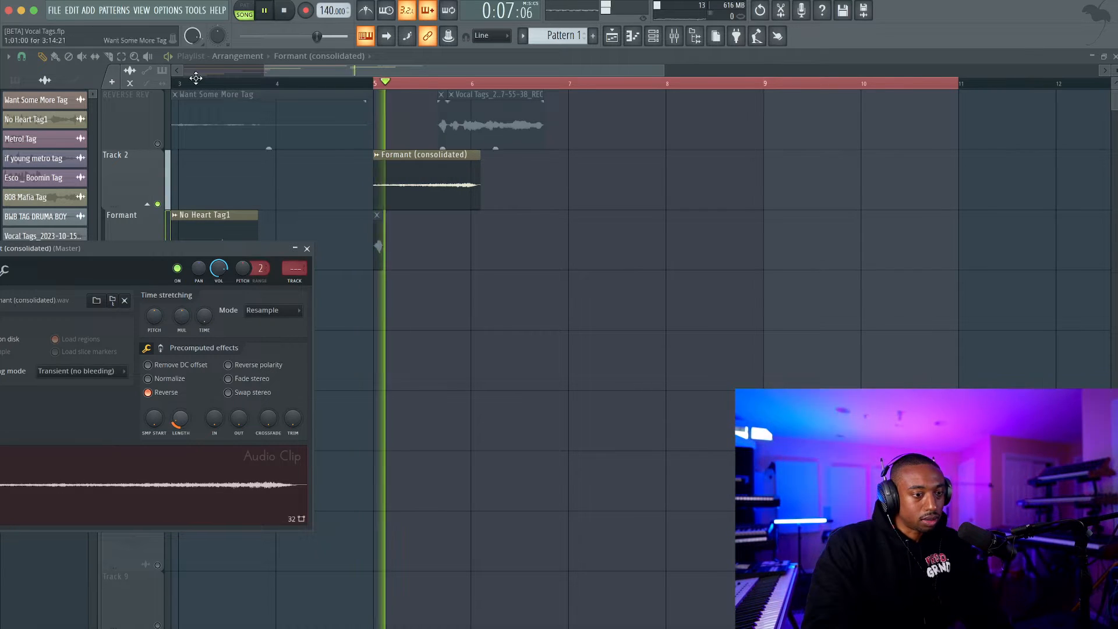
Turn on the metronome and play the shortened reversed clip repeatedly to judge its timing.
key("space")
key("space")
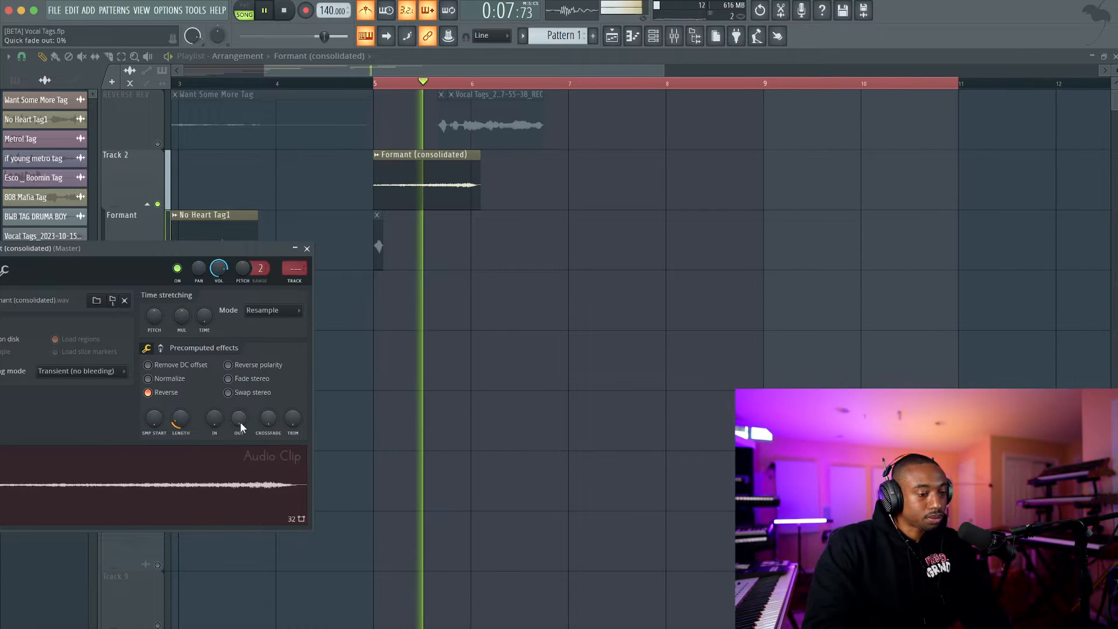
key("space")
key("space")
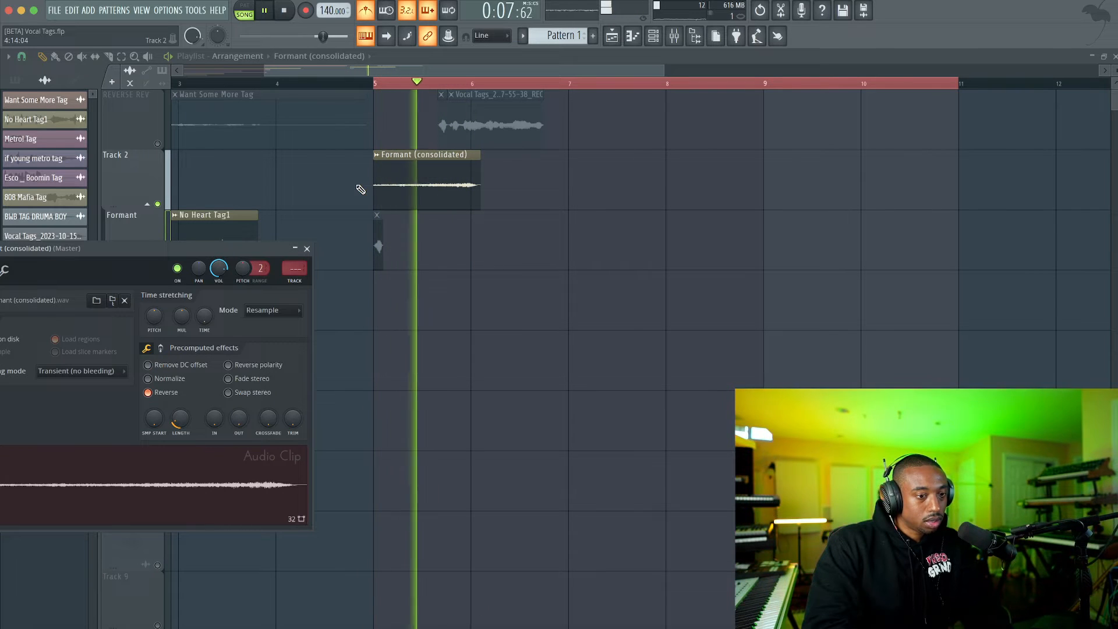
key("space")
scroll(440, 136, "up", 2)
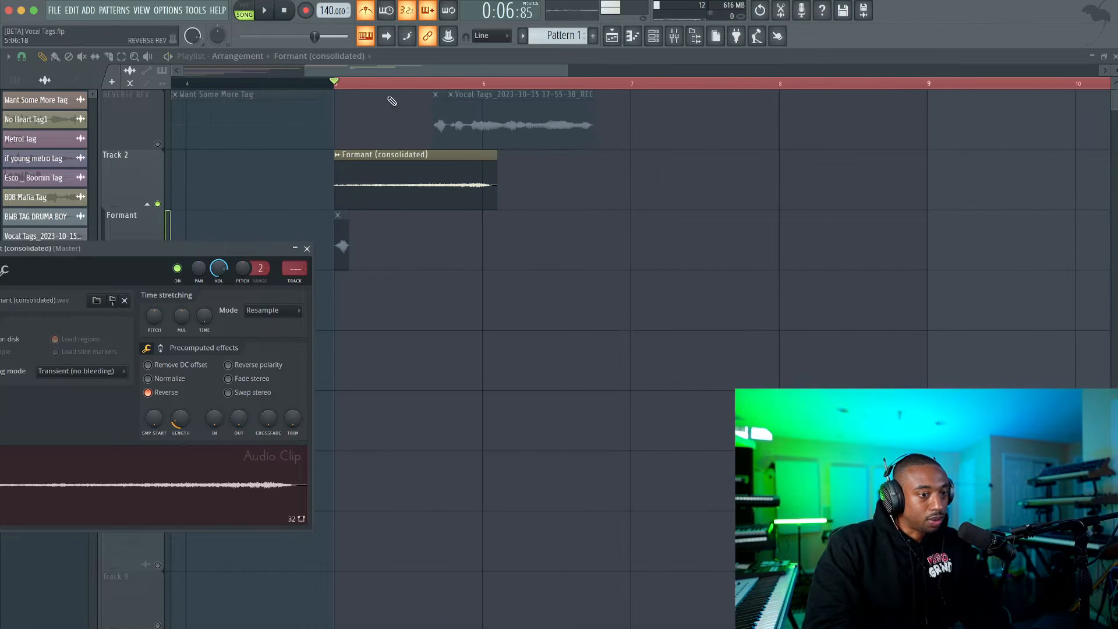
Slice the reversed Formant clip shortly after the vocal recording's start and delete the piece behind the cut.
key("space")
left_click(110, 58)
key("space")
scroll(443, 175, "up", 1)
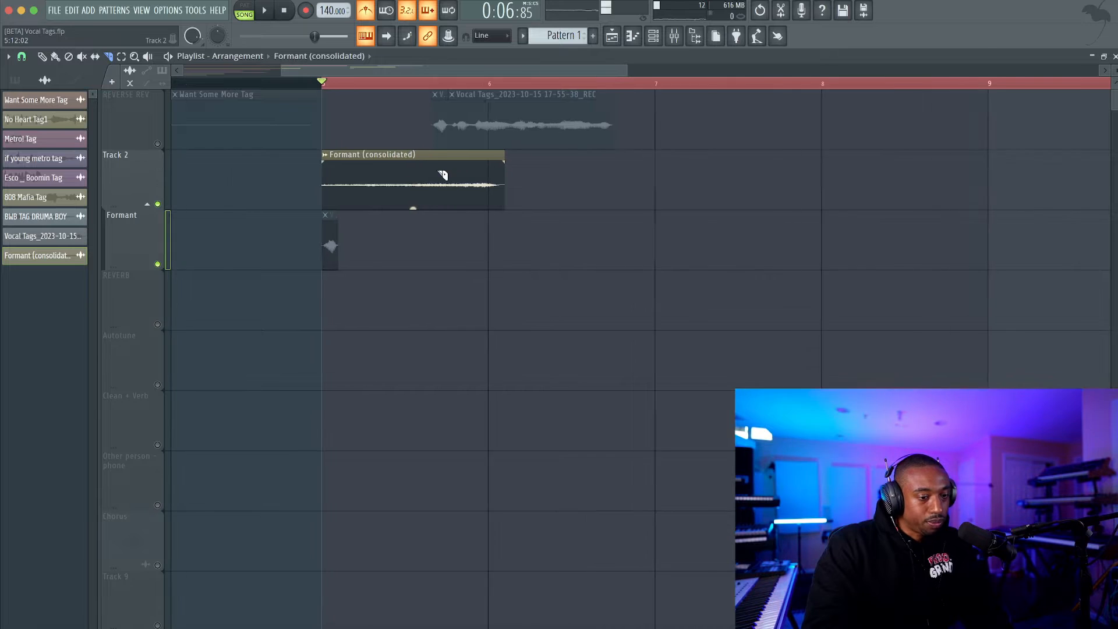
scroll(440, 164, "down", 4)
scroll(439, 161, "up", 5)
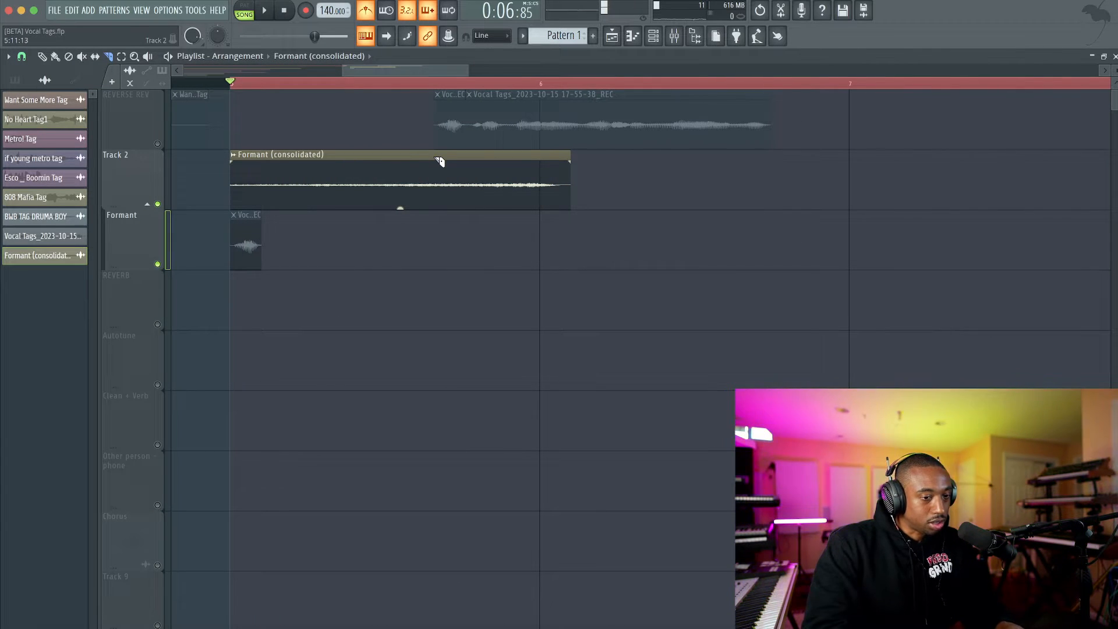
left_click_drag(437, 159, 437, 186)
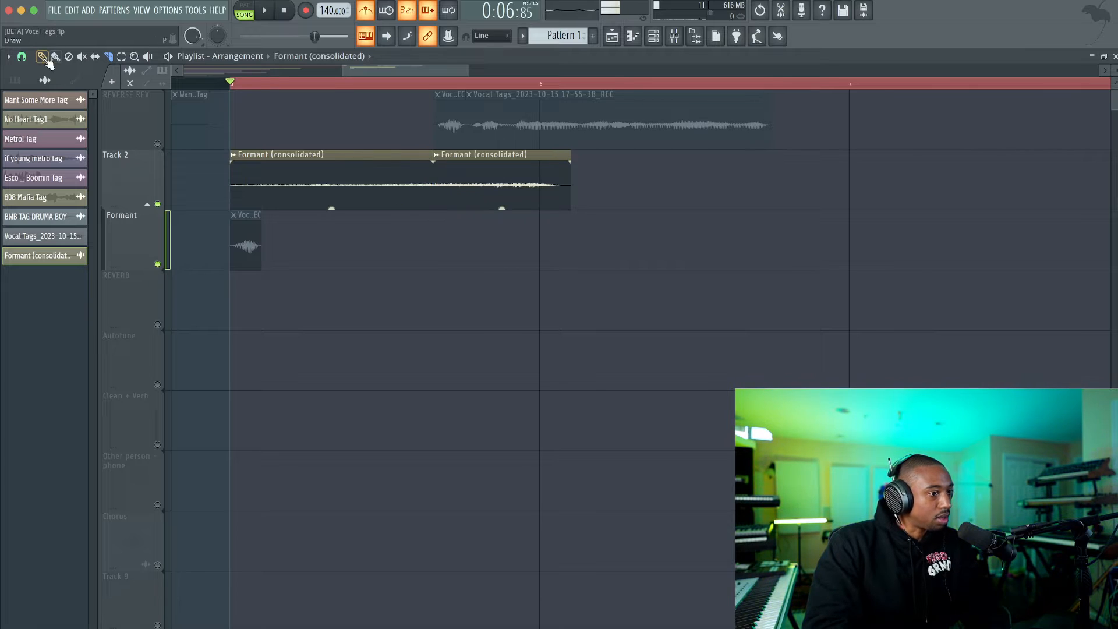
right_click(504, 196)
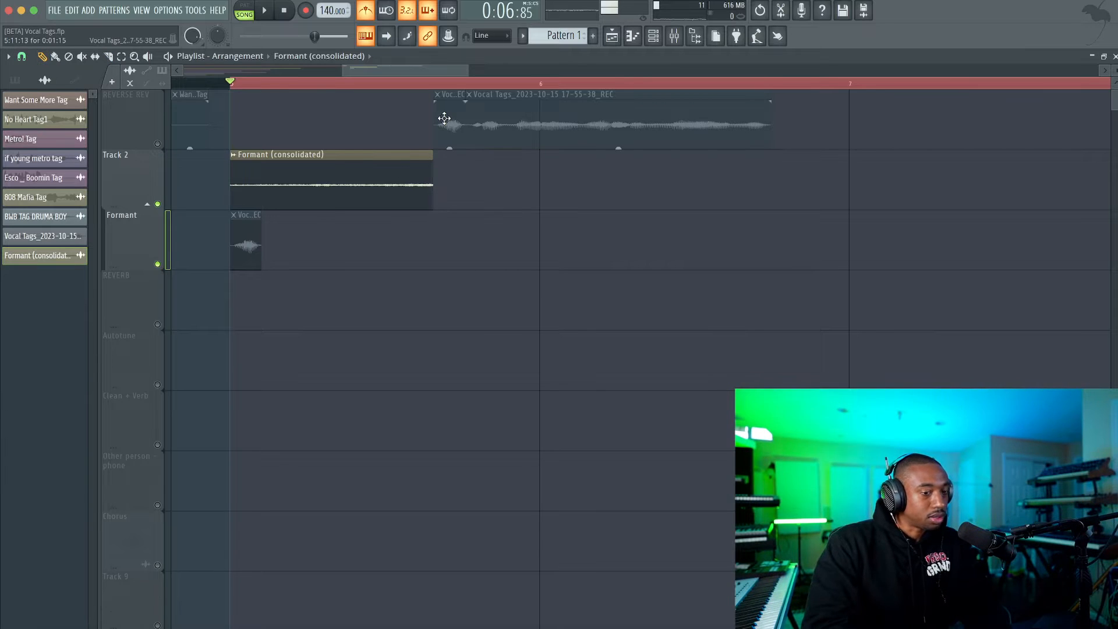
Unmute the REVERSE REV track and route its vocal recording to the Vocal 1 mixer track, checking it by playback.
left_click(157, 144)
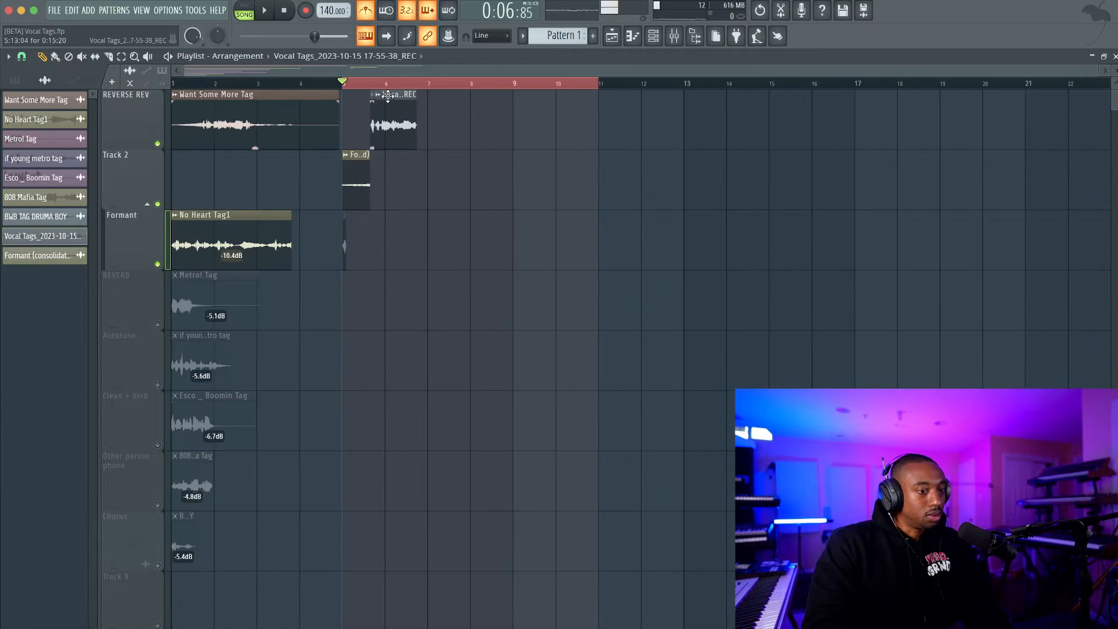
double_click(407, 119)
left_click(674, 36)
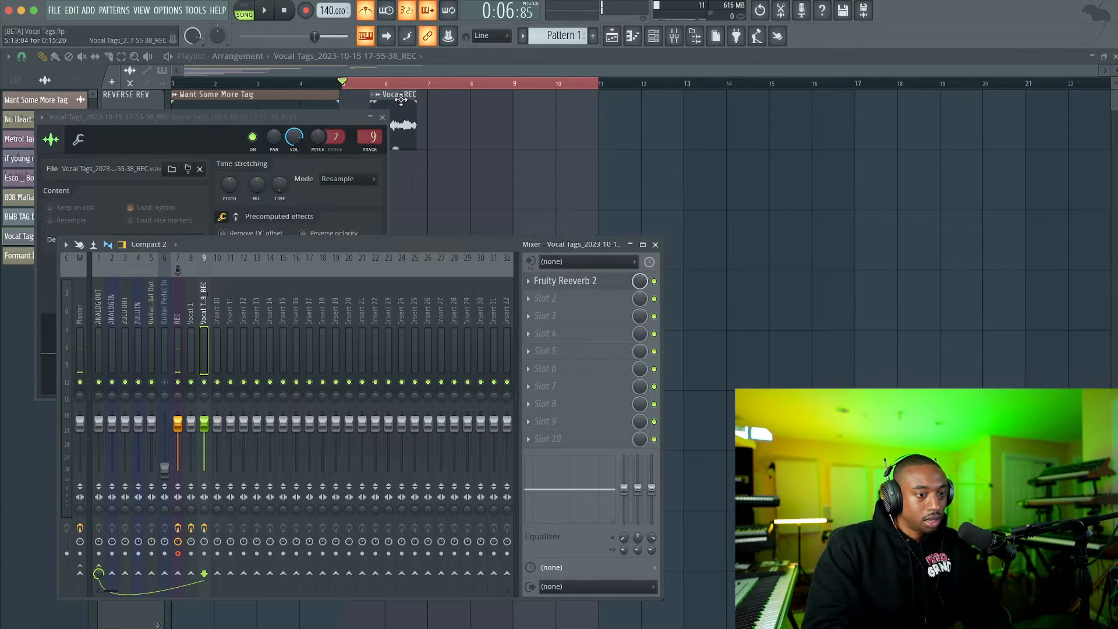
key("F9")
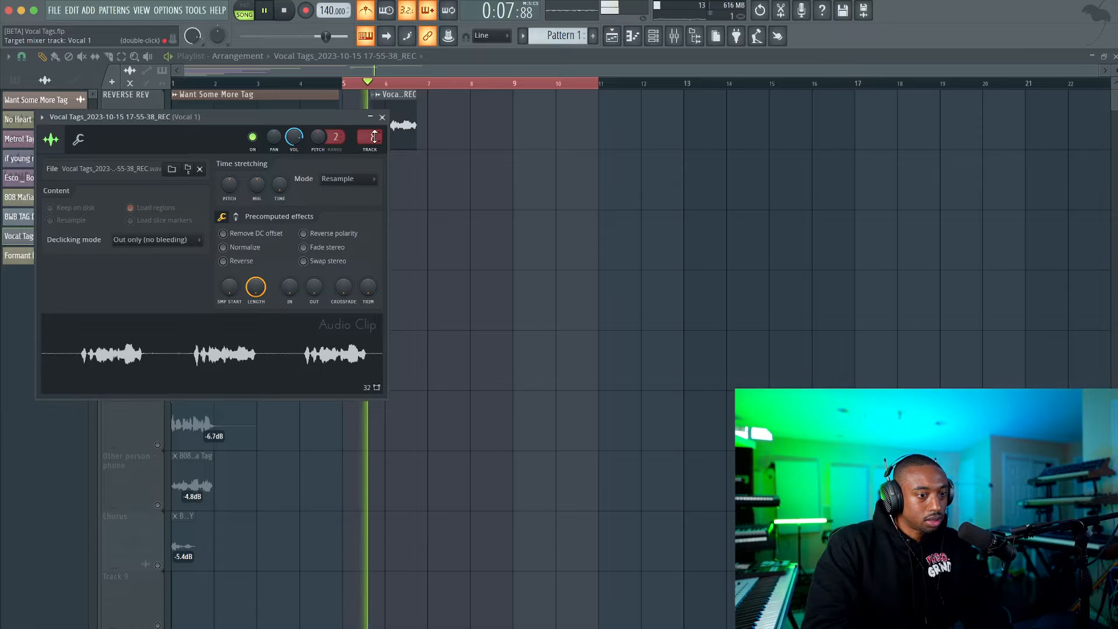
left_click(382, 117)
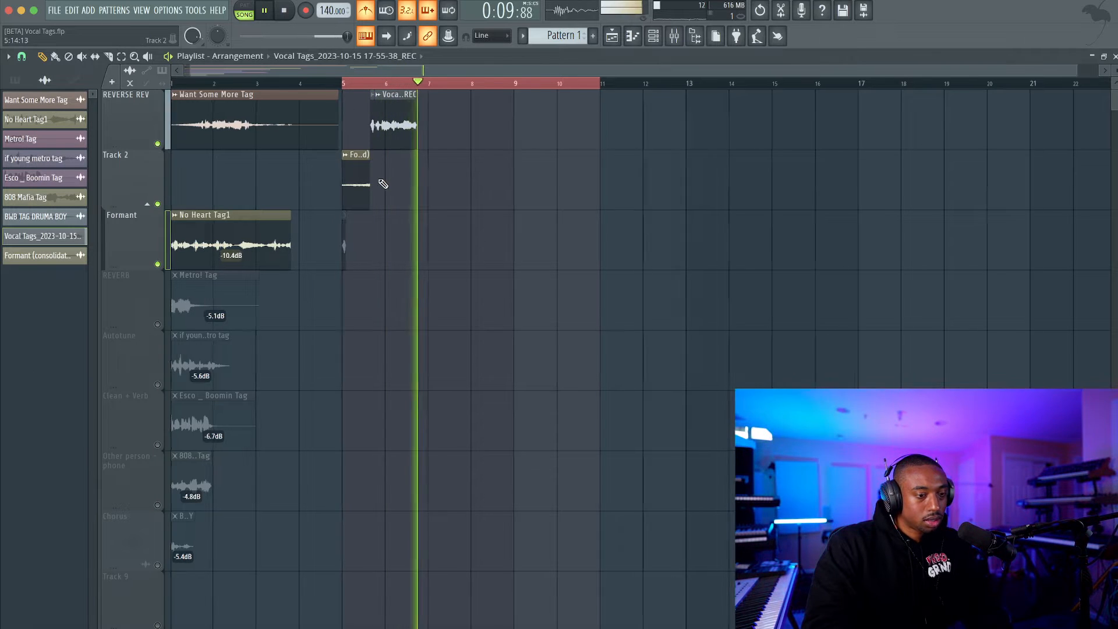
key("space")
Extend the reversed Formant clip slightly past the vocal's start, to a length of 0:11:08, and play the transition.
scroll(380, 182, "up", 5)
key("space")
key("space")
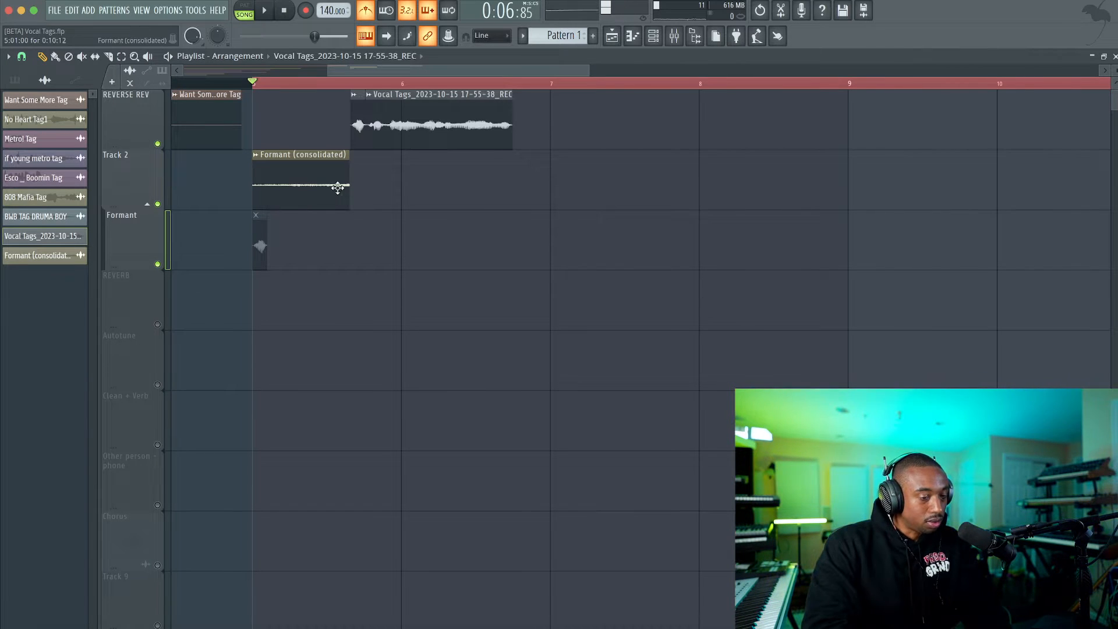
scroll(355, 178, "up", 2)
left_click_drag(350, 175, 361, 175)
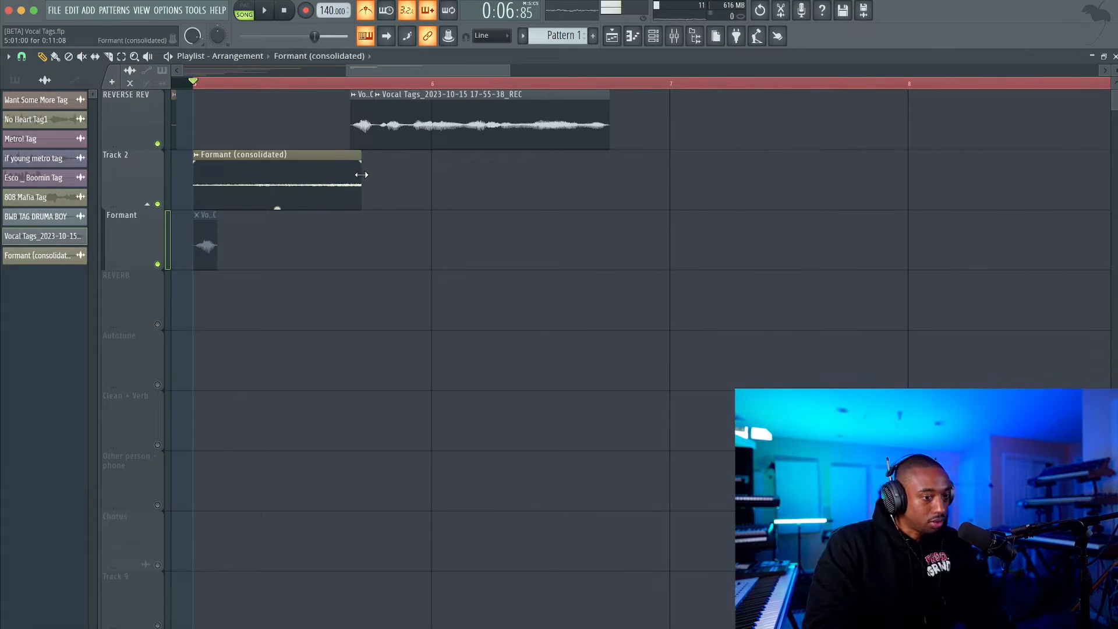
key("space")
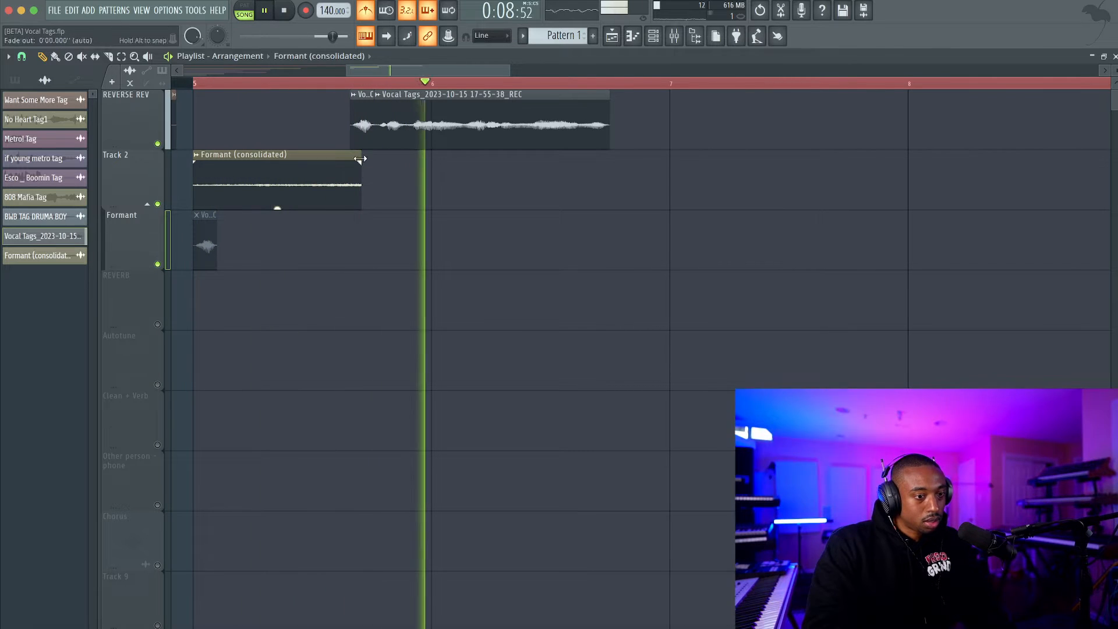
key("space")
Select both vocal recording clips, set the playlist snap to 1/2 beat, and play the transition from the reversed clip.
left_click_drag(365, 96, 463, 127)
key("space")
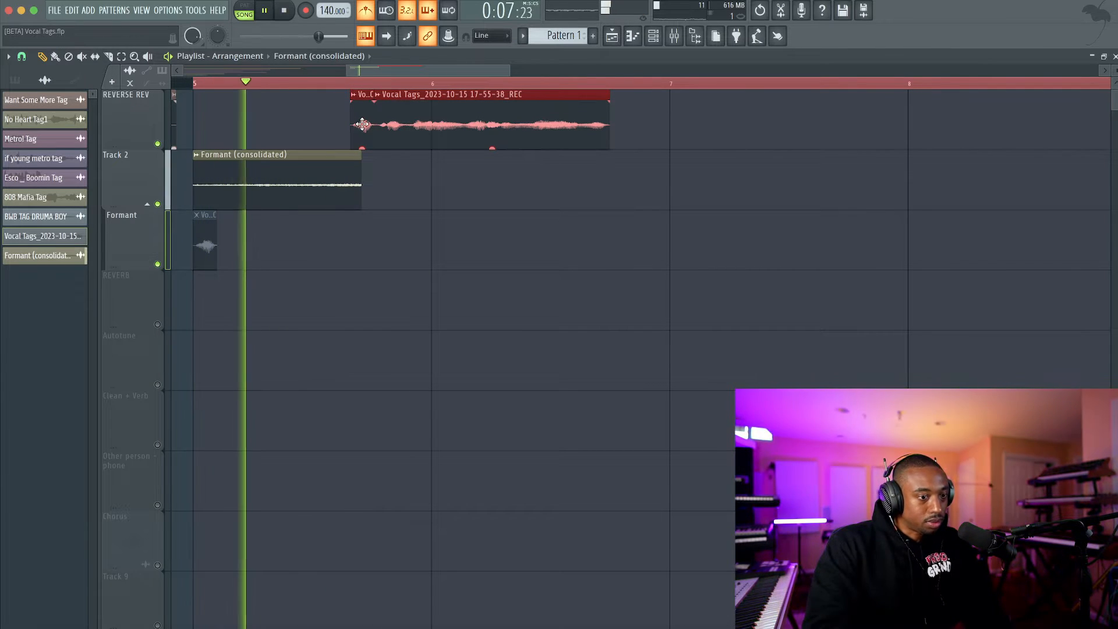
key("space")
left_click(22, 57)
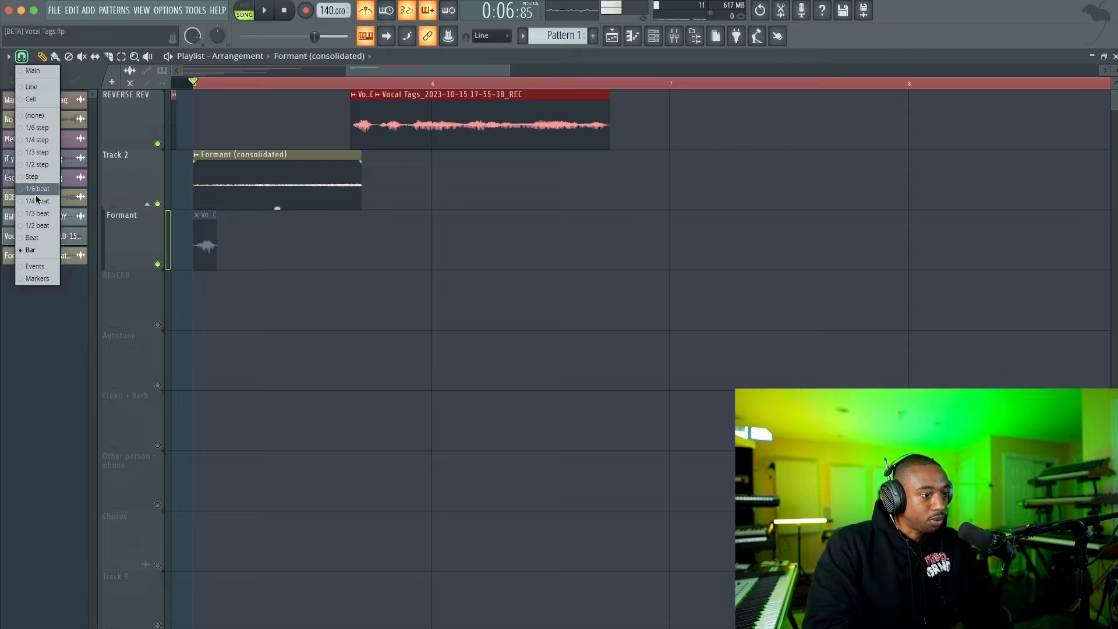
left_click(41, 225)
key("space")
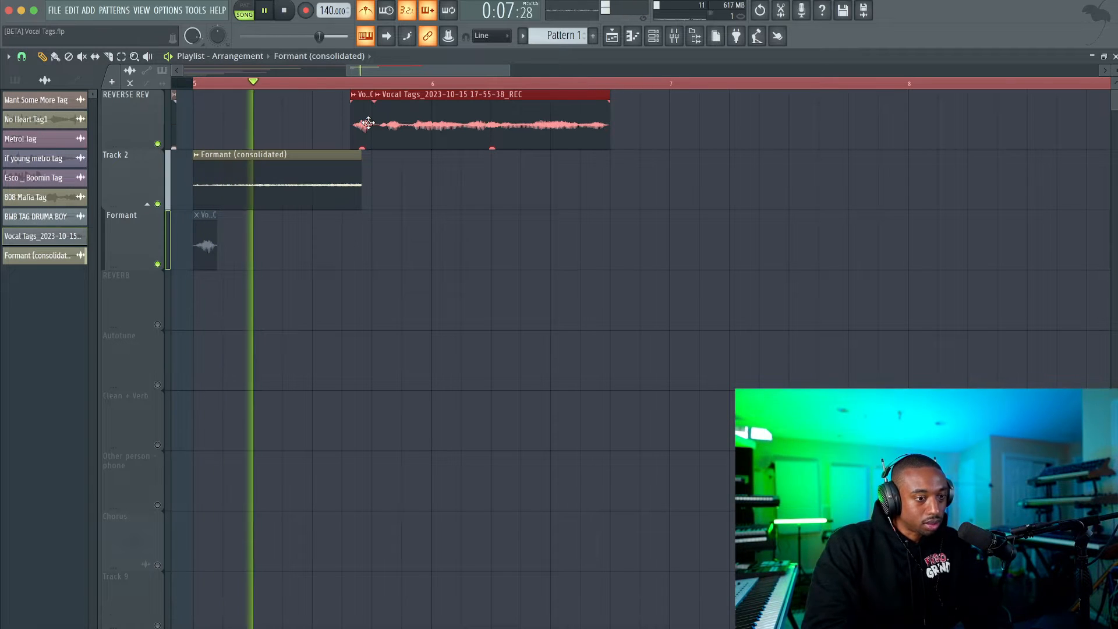
key("space")
key("space")
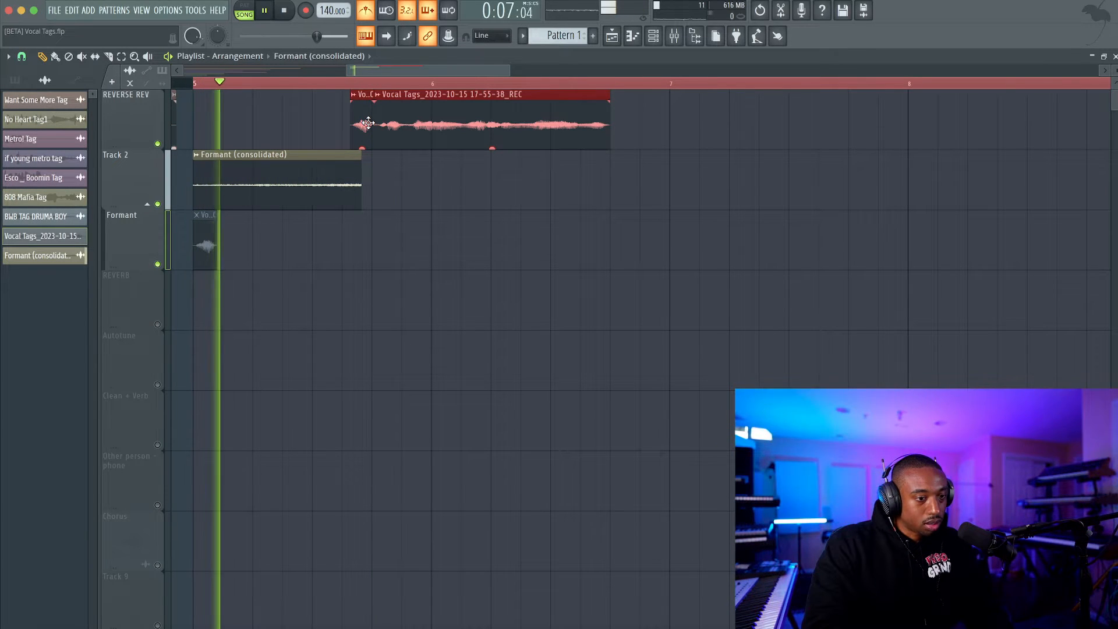
key("space")
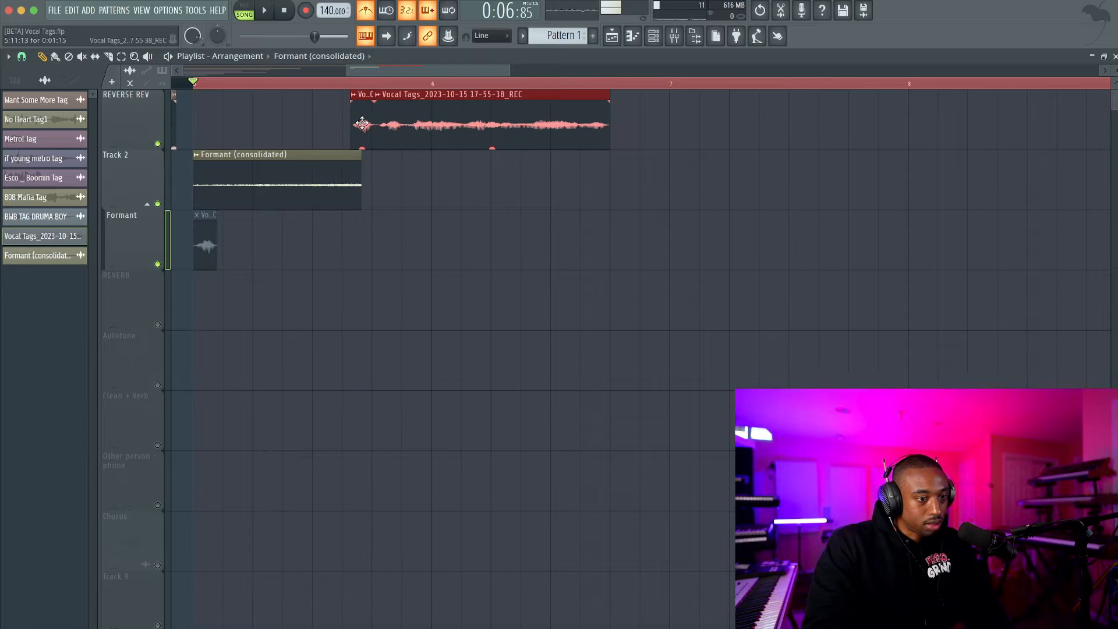
Try moving the selected vocal clips earlier so they start at 5:11:01, checking the timing by playback.
left_click_drag(362, 123, 359, 123)
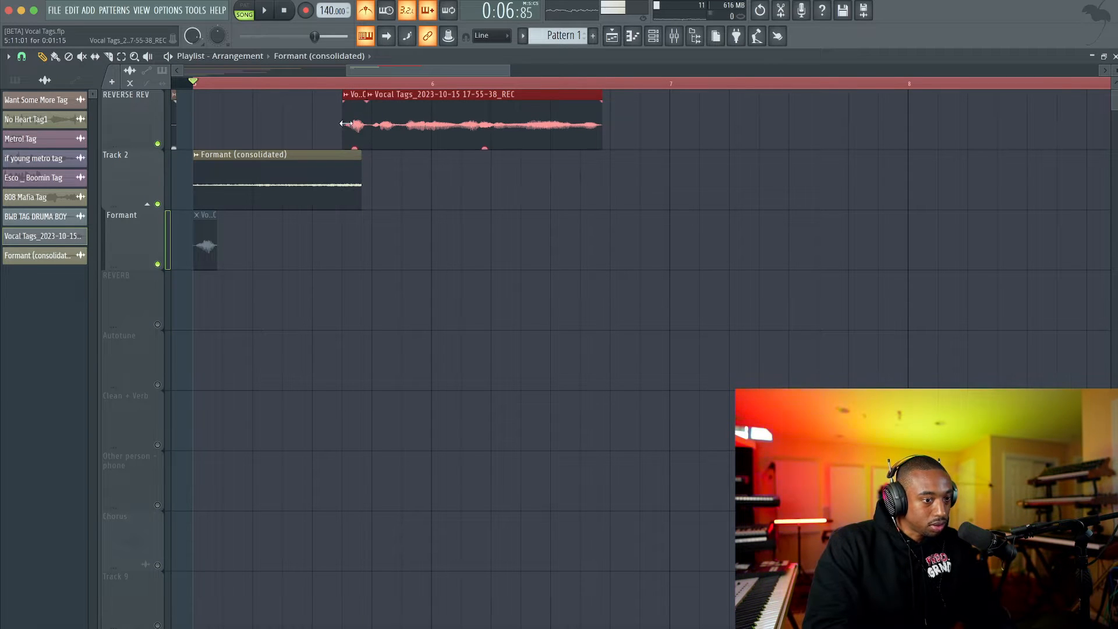
key("space")
key("space")
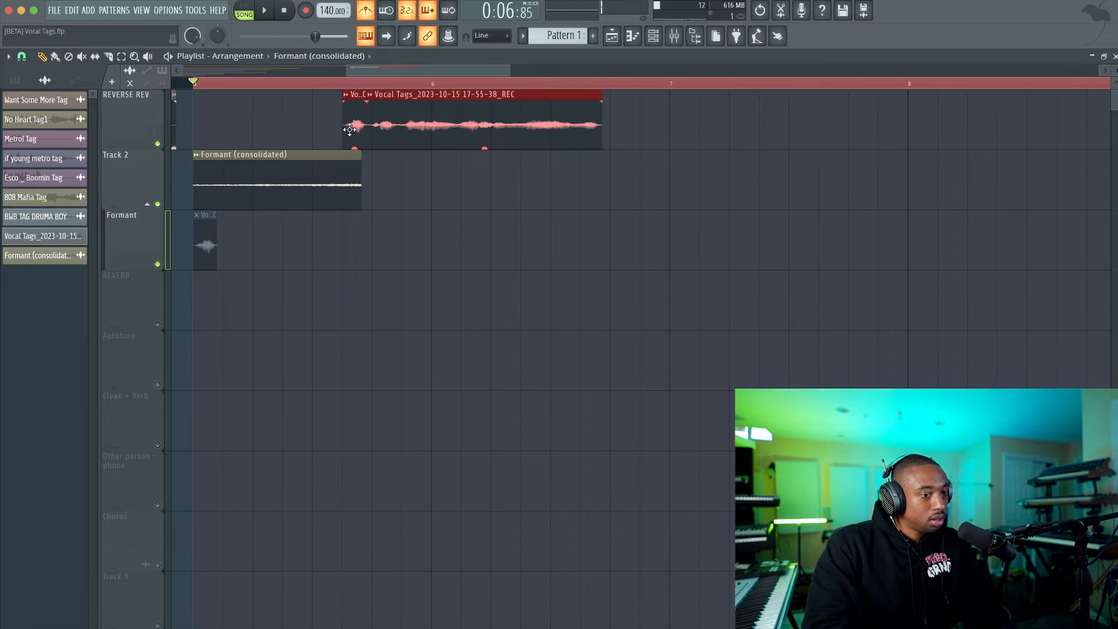
key("space")
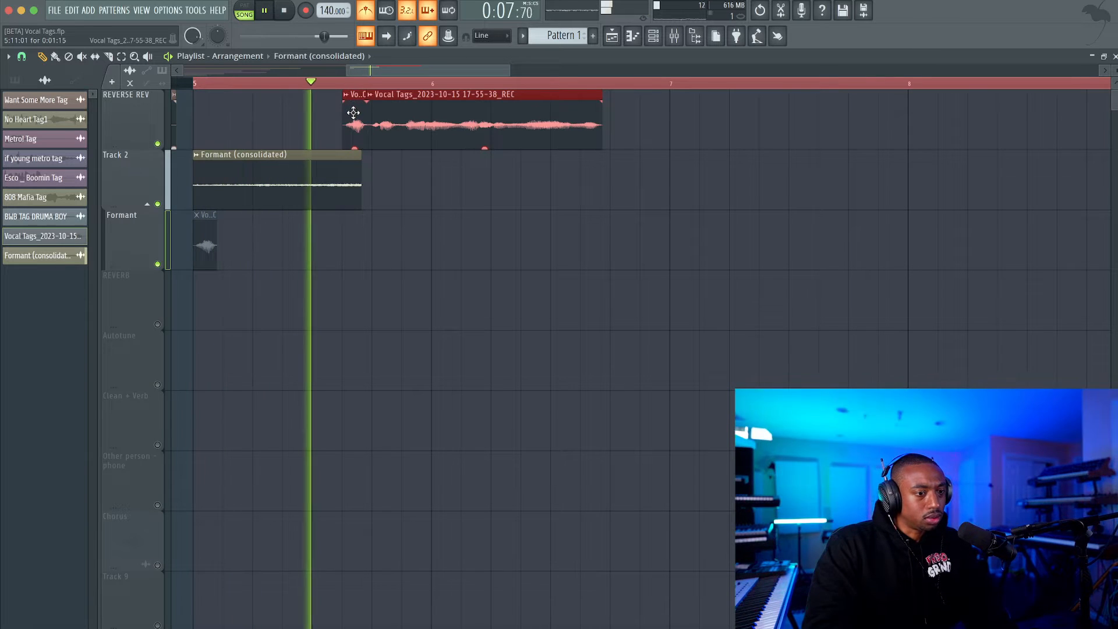
Move the selected vocal clips so they start at 5:12:04, by the end of the reversed clip, and play the result.
key("space")
key("space")
left_click_drag(371, 118, 373, 121)
key("space")
key("space")
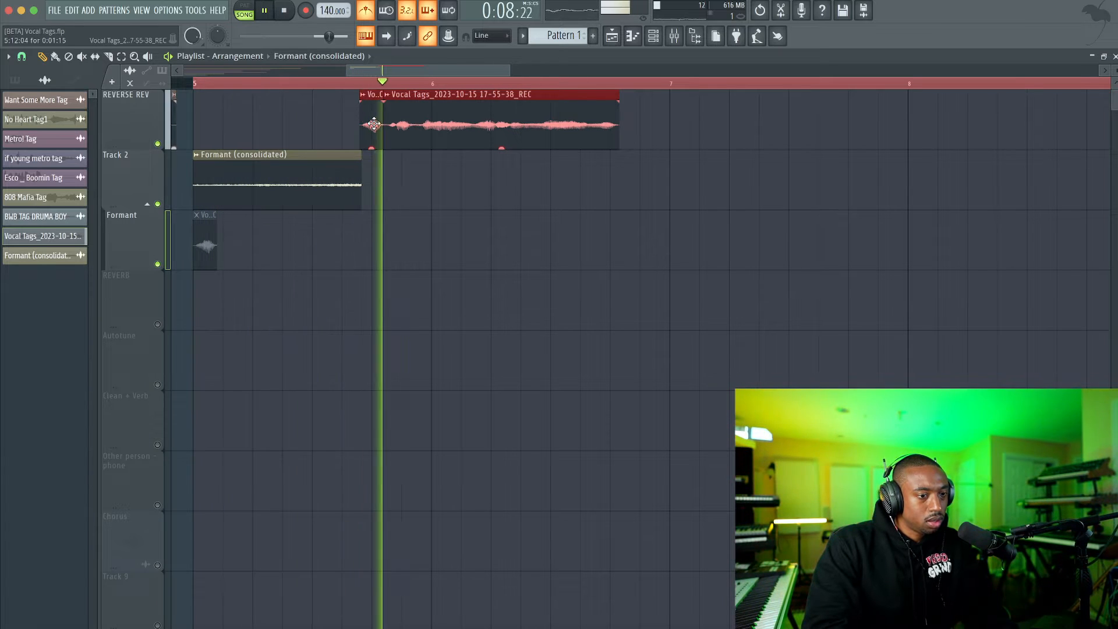
key("space")
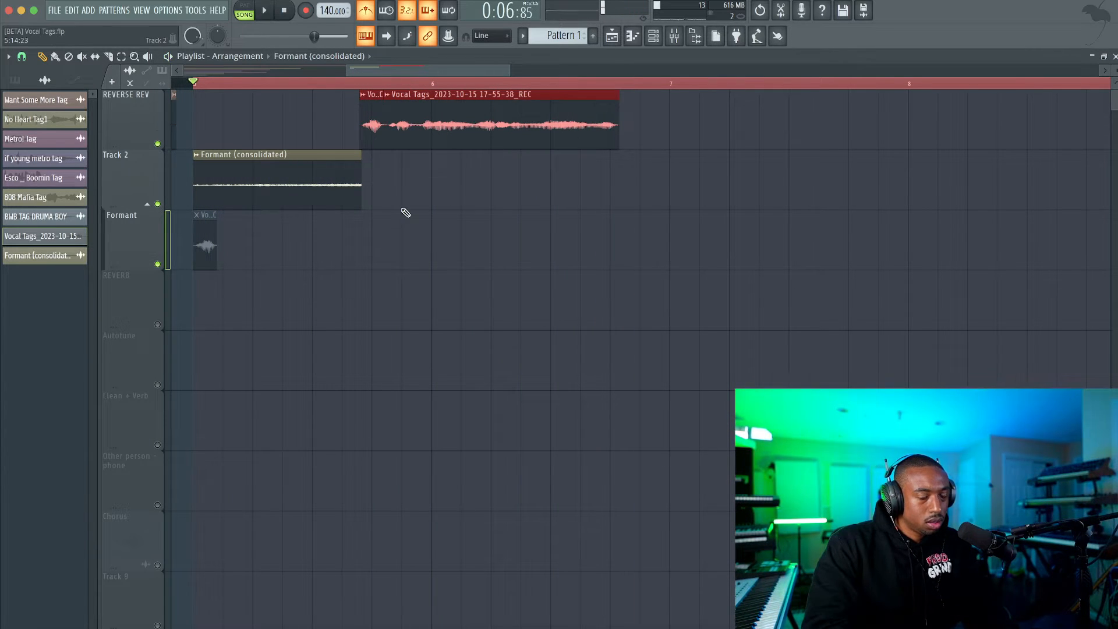
Lengthen the reversed Formant clip to 0:12:00 so it overlaps the vocal's beginning, and play the overlap.
scroll(356, 174, "up", 4)
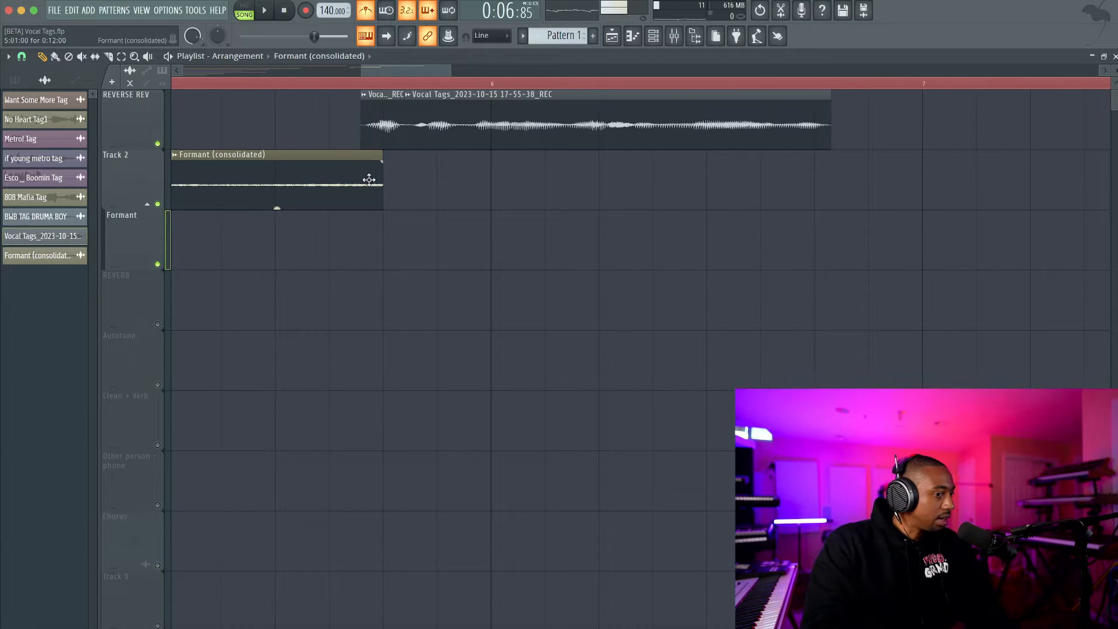
scroll(369, 179, "down", 4)
key("space")
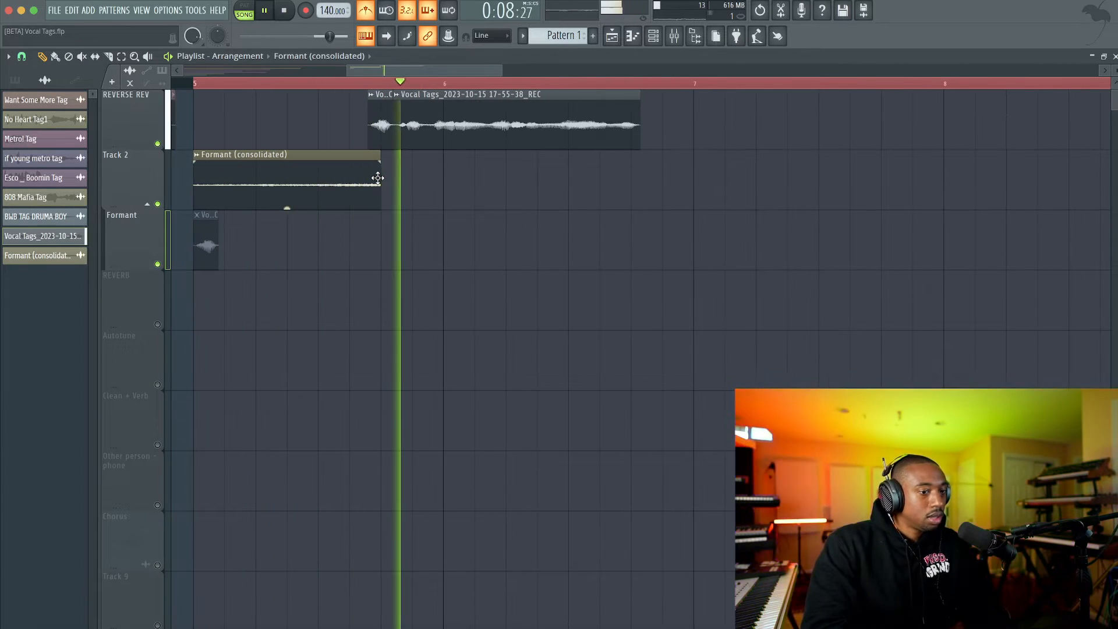
key("space")
Send Vocal 1 to the reverb mixer track on insert 9 and set the send level to 38%, checking by playback.
left_click(673, 40)
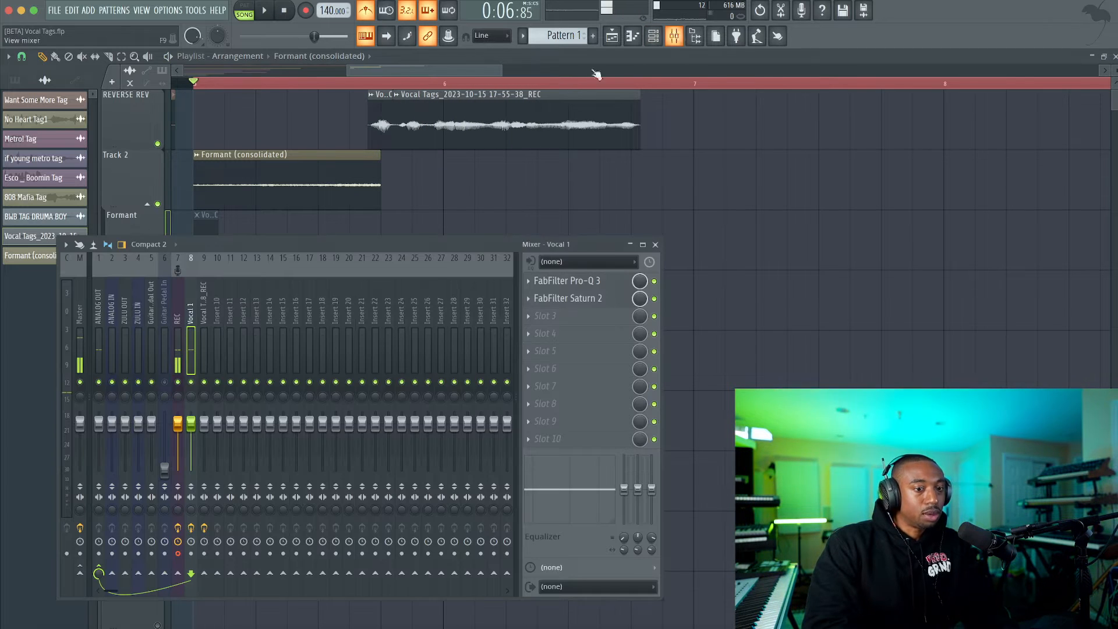
left_click(198, 320)
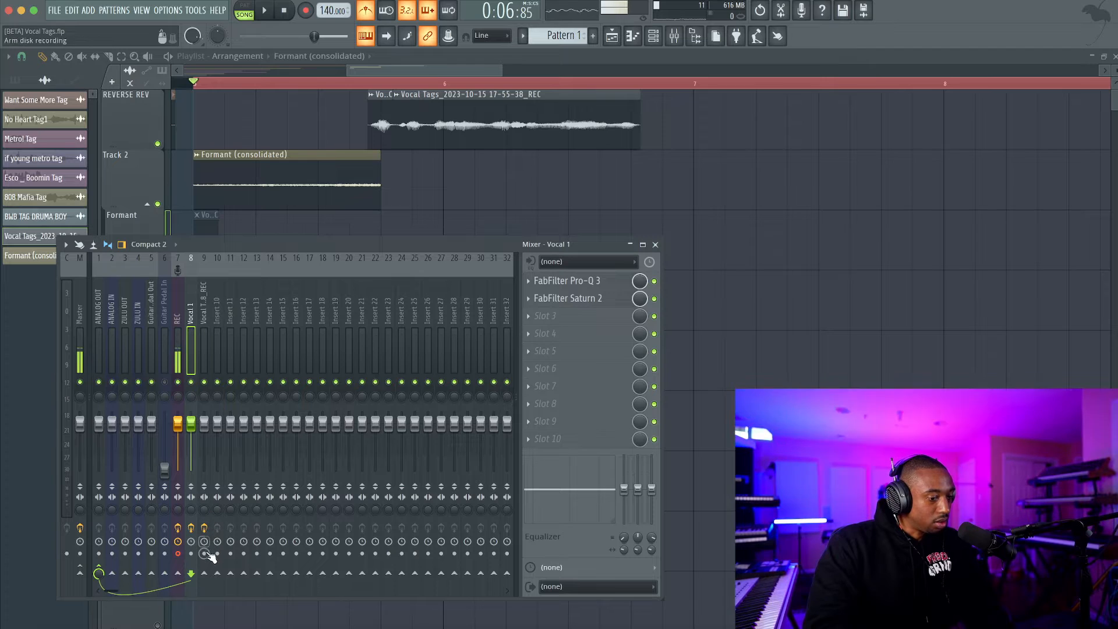
left_click_drag(204, 573, 204, 599)
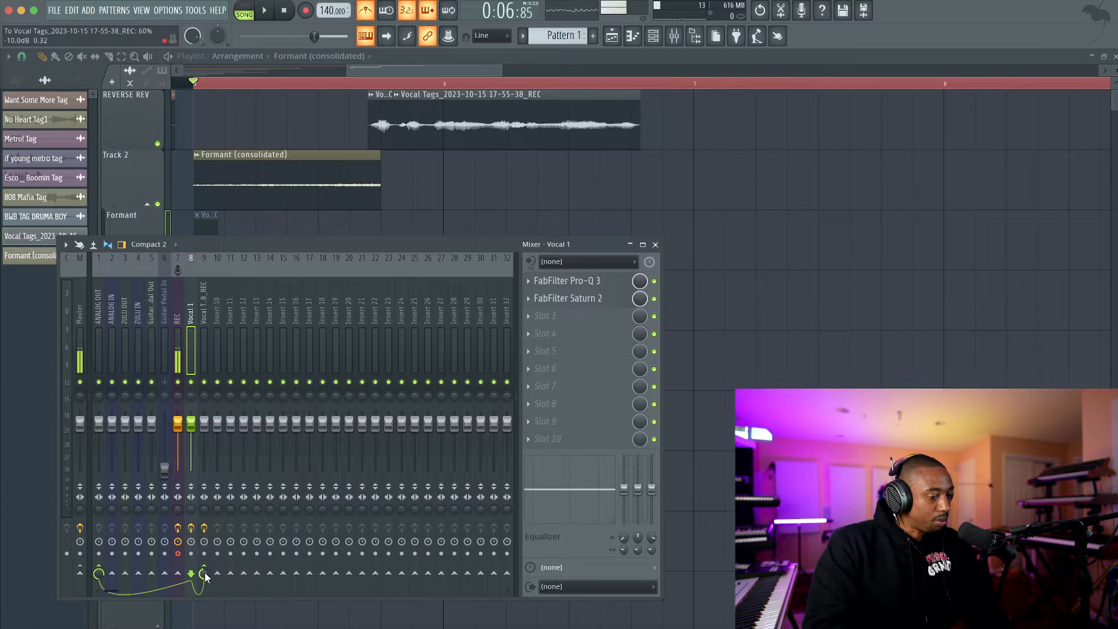
key("space")
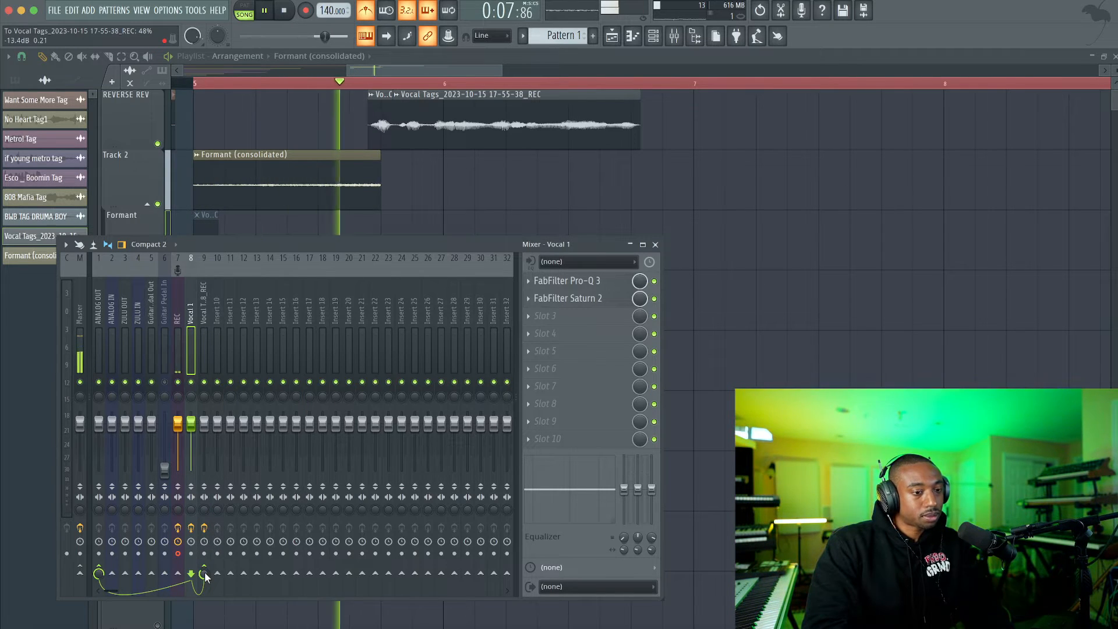
key("space")
left_click_drag(204, 576, 205, 578)
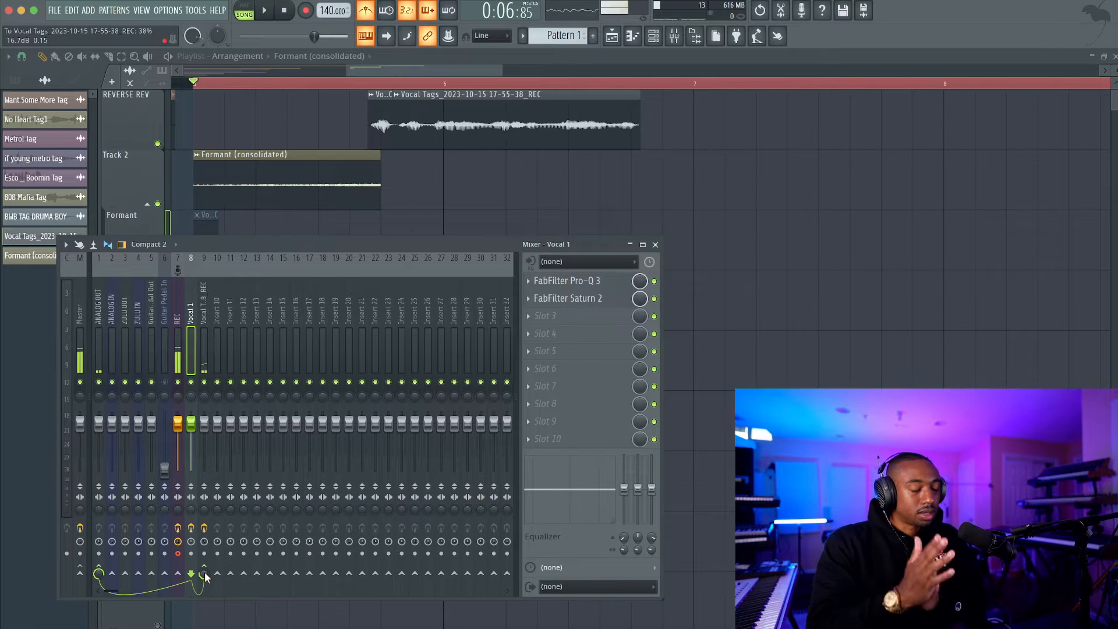
Create an automation clip for Vocal 1's send level to the reverb and unmute the REVERB playlist track holding it.
right_click(204, 575)
left_click(243, 528)
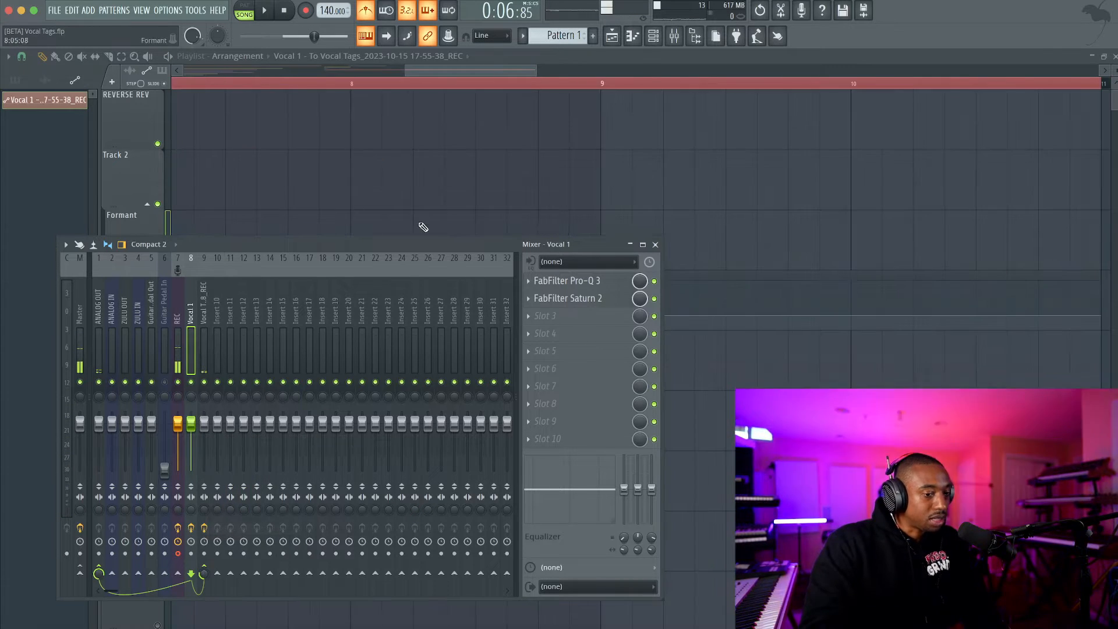
key("F9")
scroll(471, 208, "down", 3)
scroll(291, 242, "up", 5)
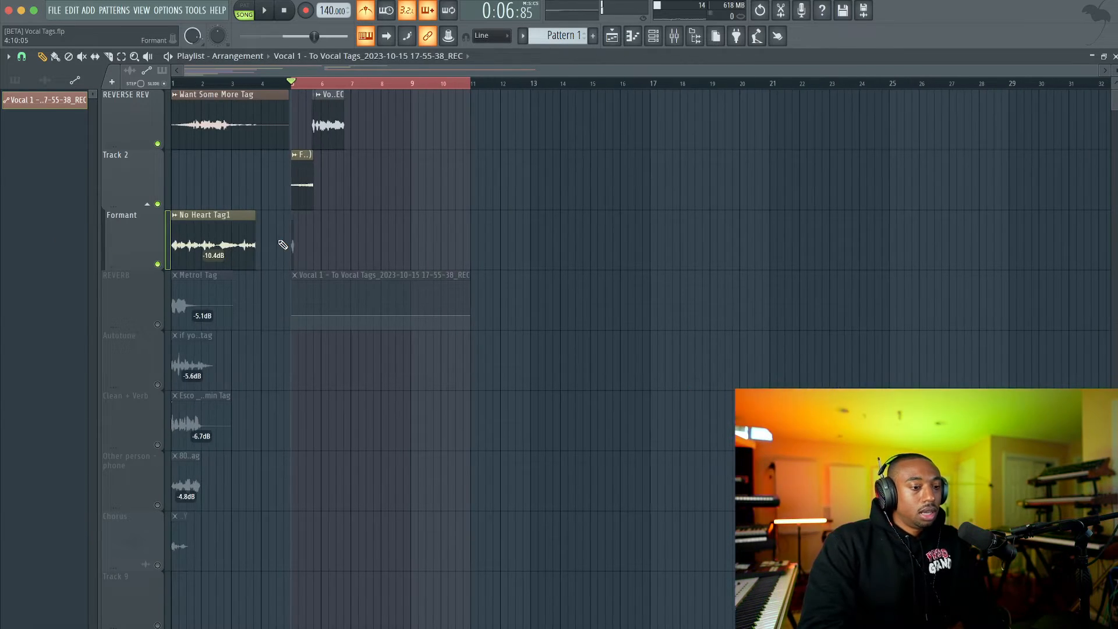
left_click(157, 324)
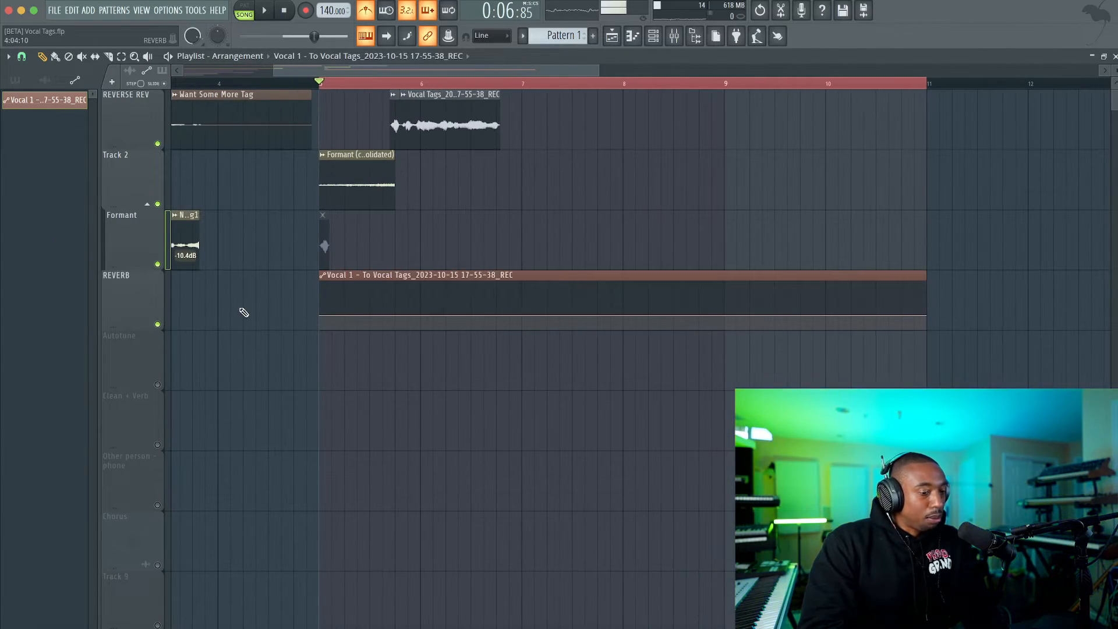
Shape the send automation to stay at zero until 5:13, rise to about 38% halfway through bar 6, and fall to zero at bar 7.
scroll(373, 279, "up", 3)
left_click_drag(413, 315, 413, 364)
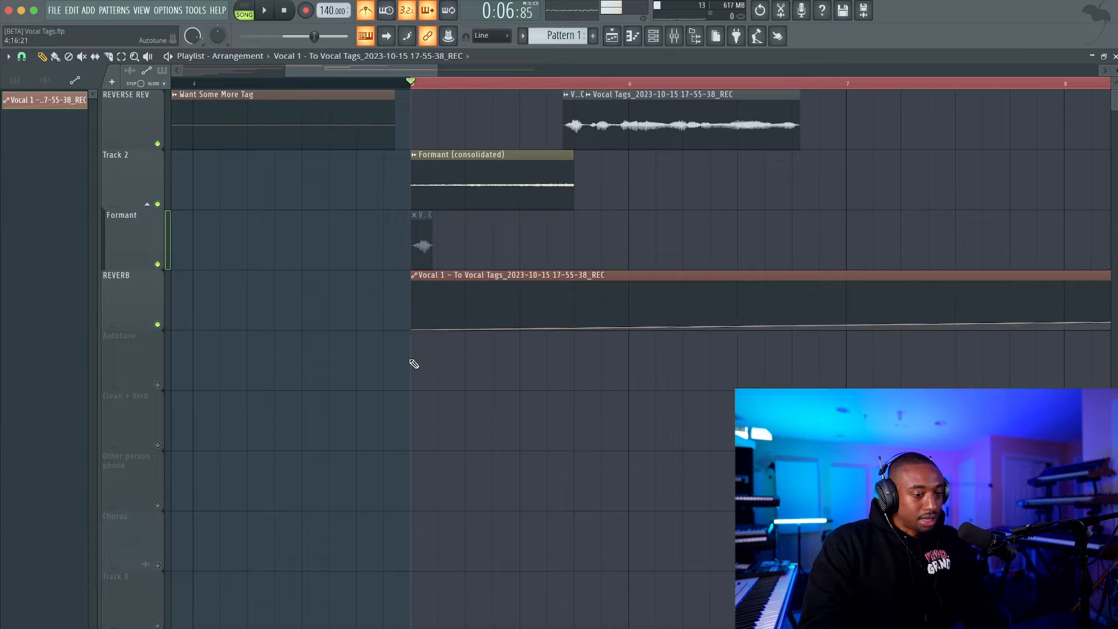
left_click(574, 316)
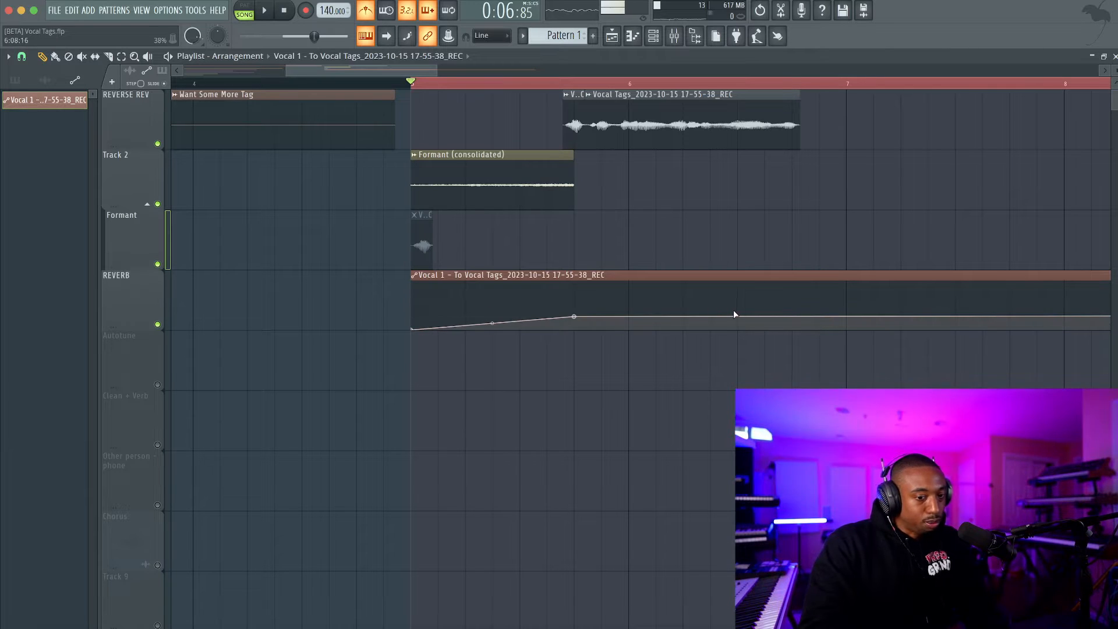
right_click(574, 316)
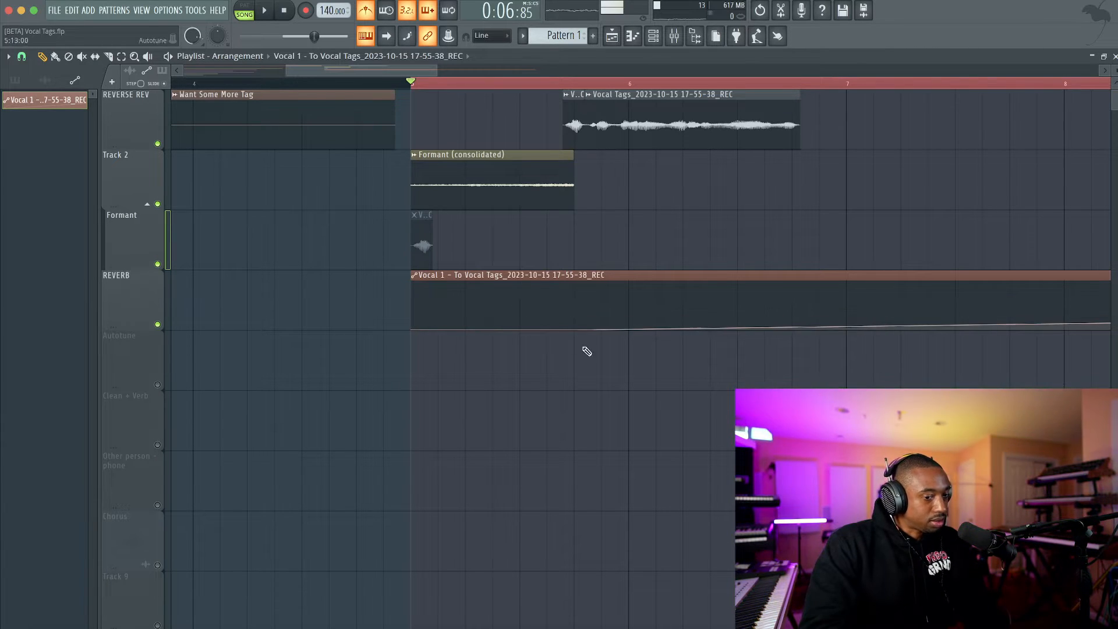
right_click(739, 317)
right_click(846, 318)
left_click_drag(846, 317, 850, 338)
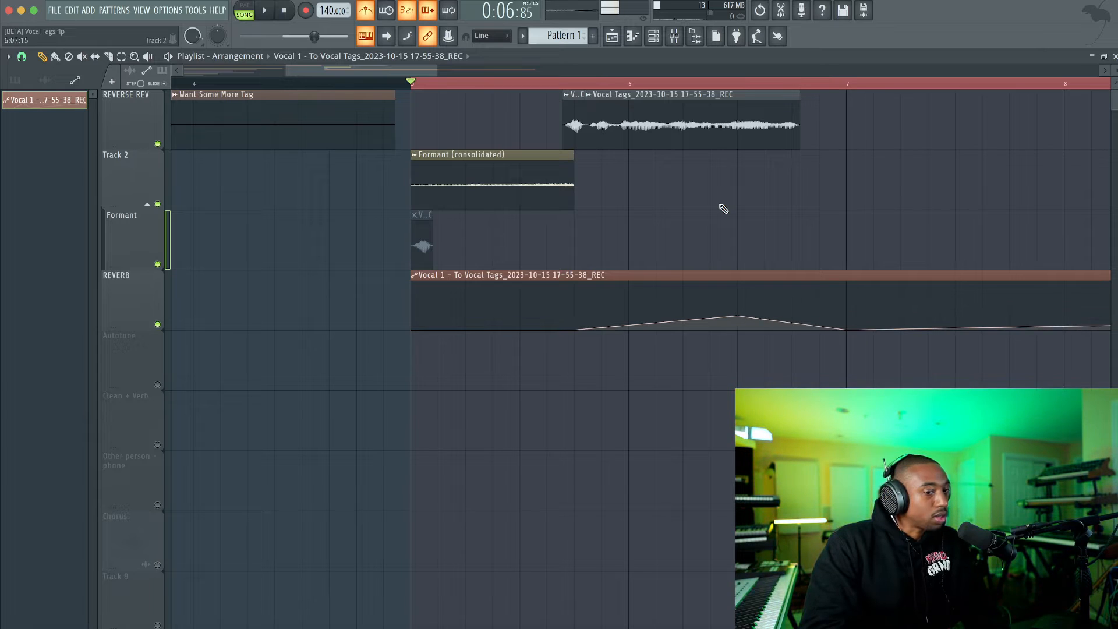
Lower the end point of the reverb send automation at bar 11 to zero and play the tag.
key("space")
scroll(723, 208, "down", 2)
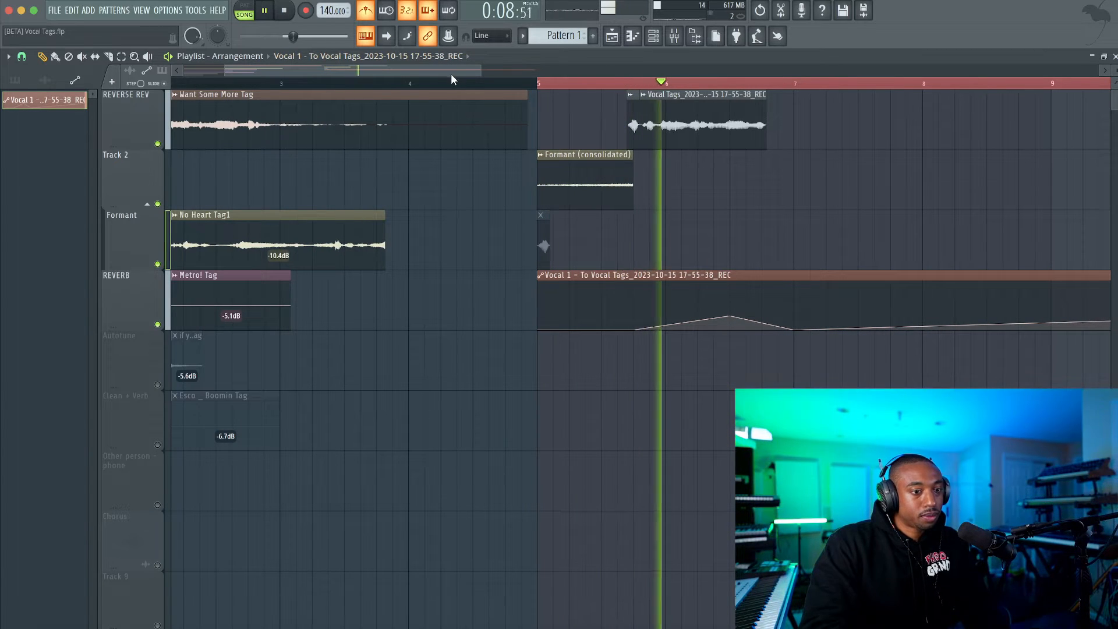
left_click_drag(450, 74, 487, 71)
key("space")
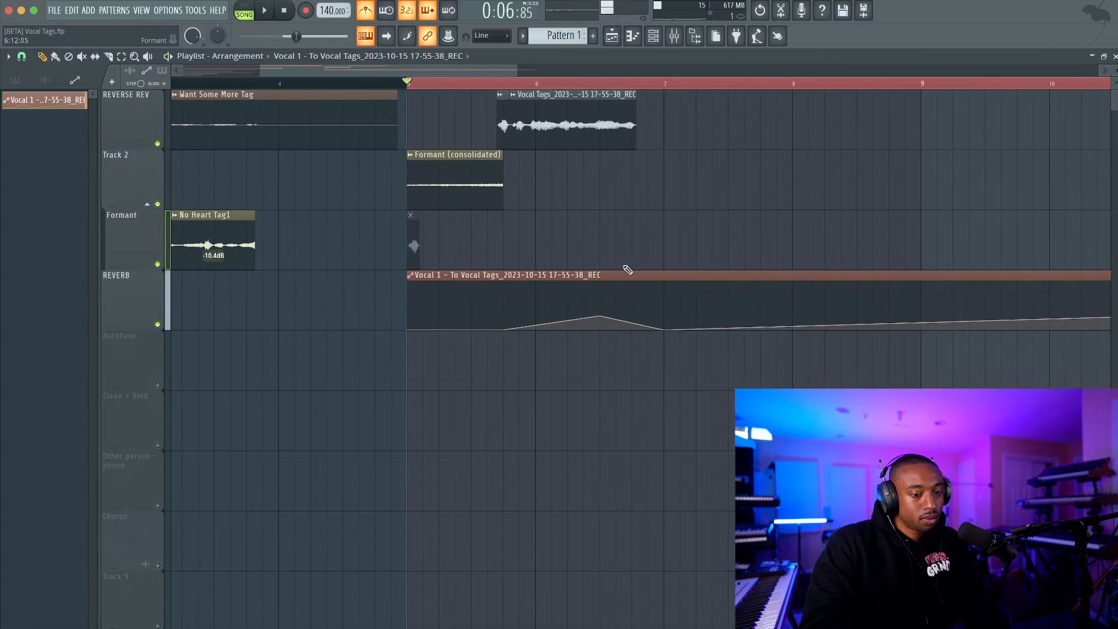
scroll(674, 318, "down", 1)
key("space")
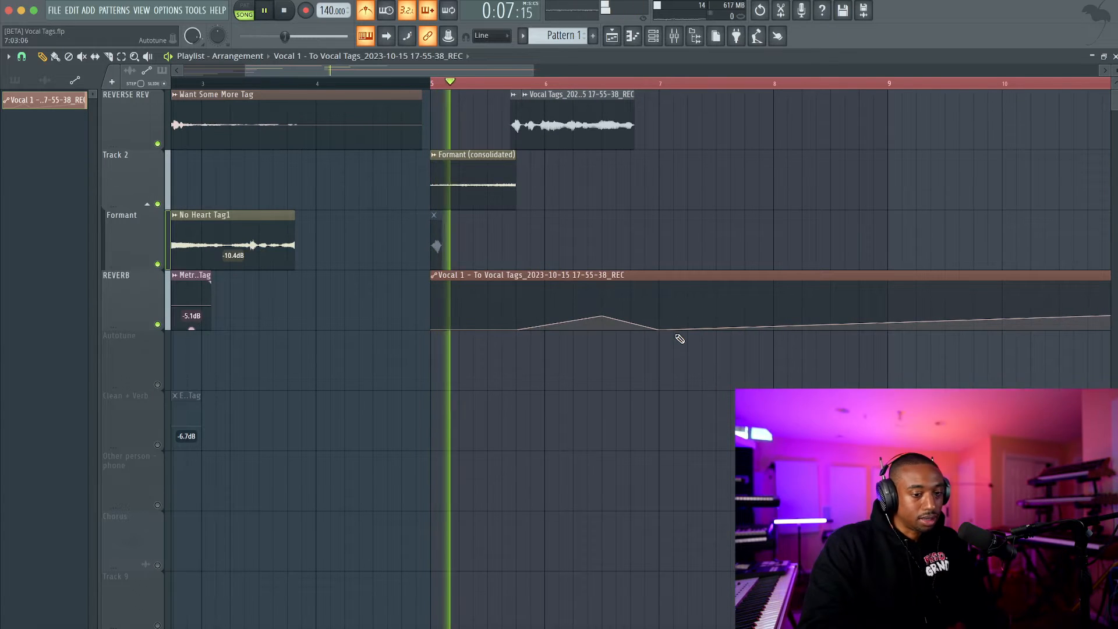
scroll(716, 341, "down", 1)
left_click_drag(809, 315, 815, 359)
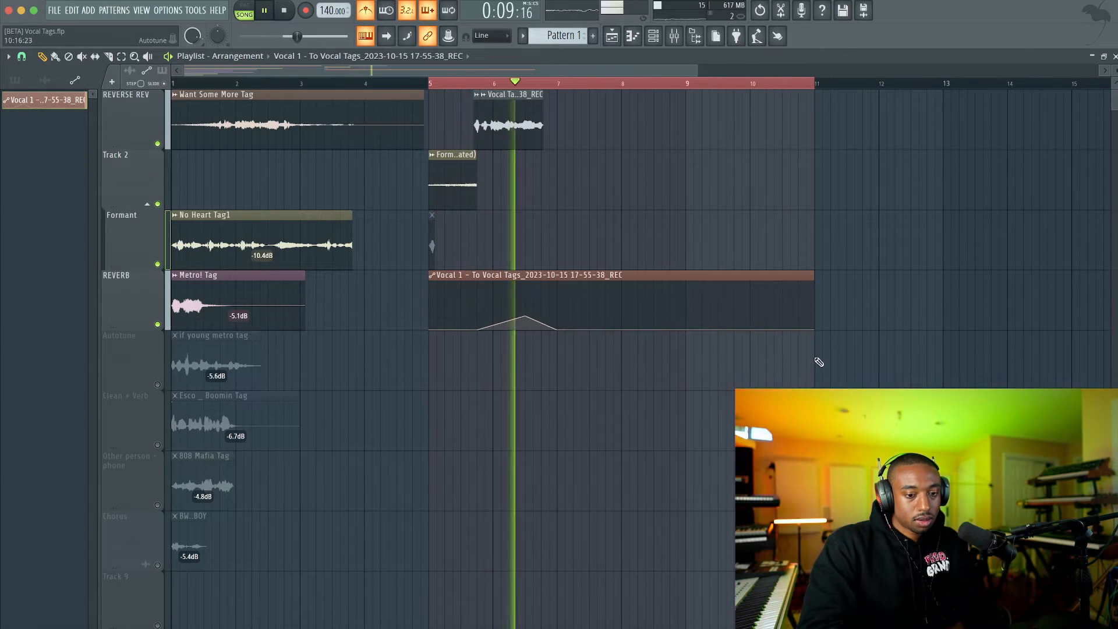
key("space")
scroll(539, 208, "up", 2)
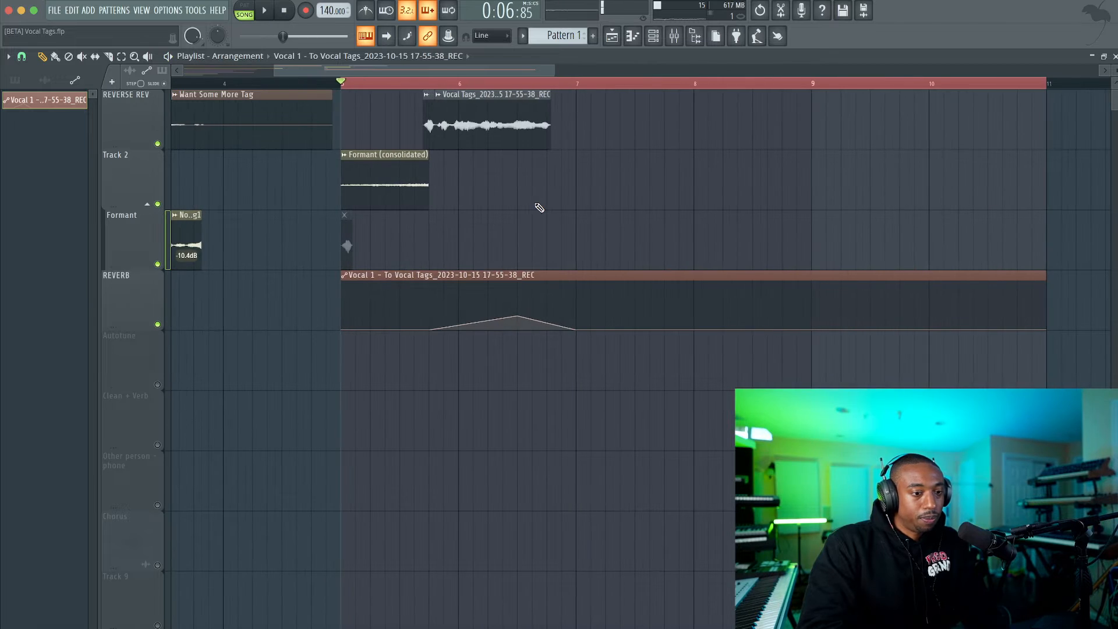
Solo the REVERSE REV playlist track and play the Want Some More reference tag.
scroll(306, 123, "left", 5)
scroll(365, 173, "down", 3)
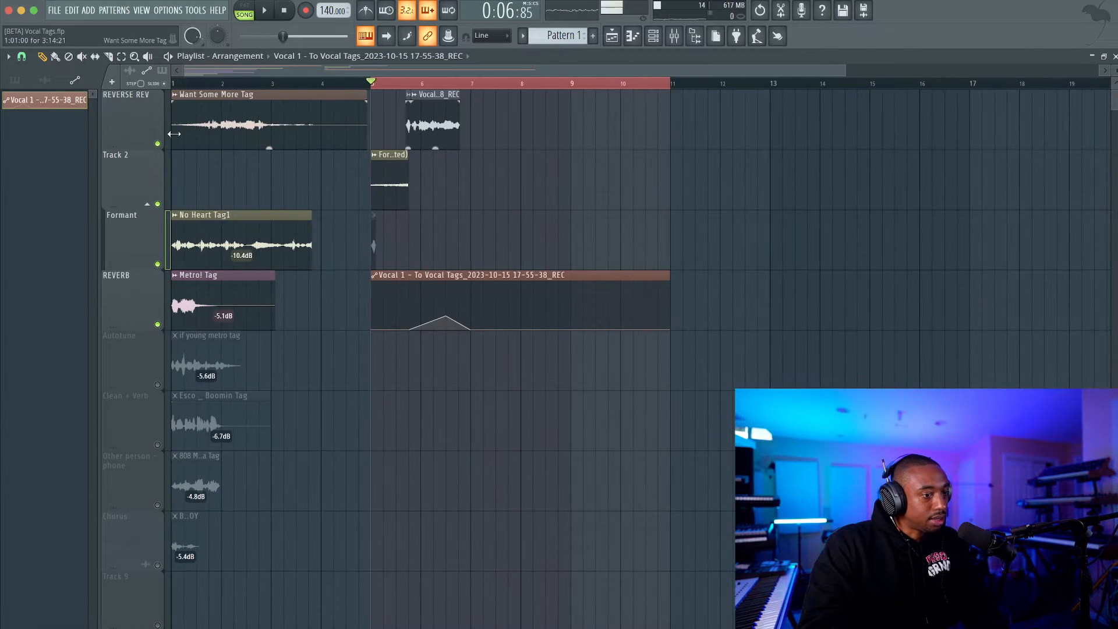
right_click(157, 144)
key("space")
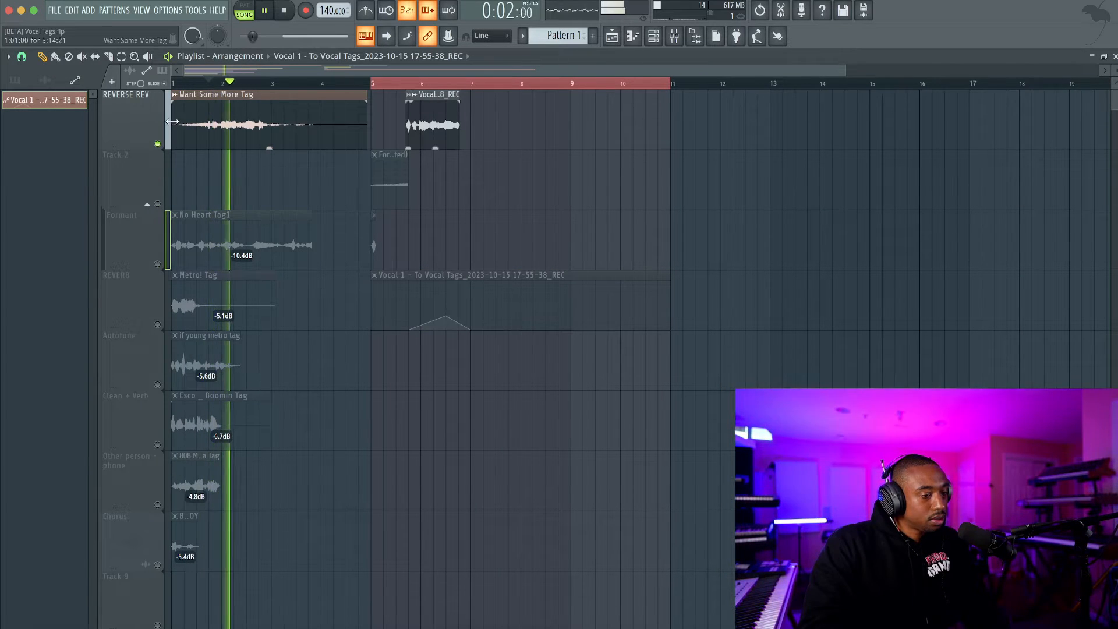
key("space")
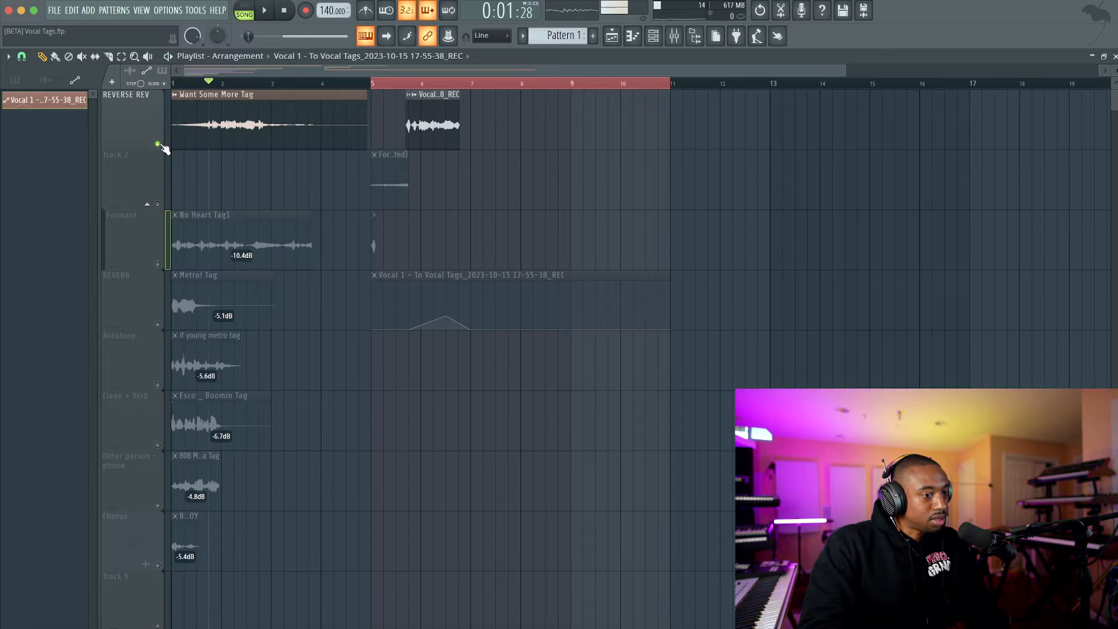
key("space")
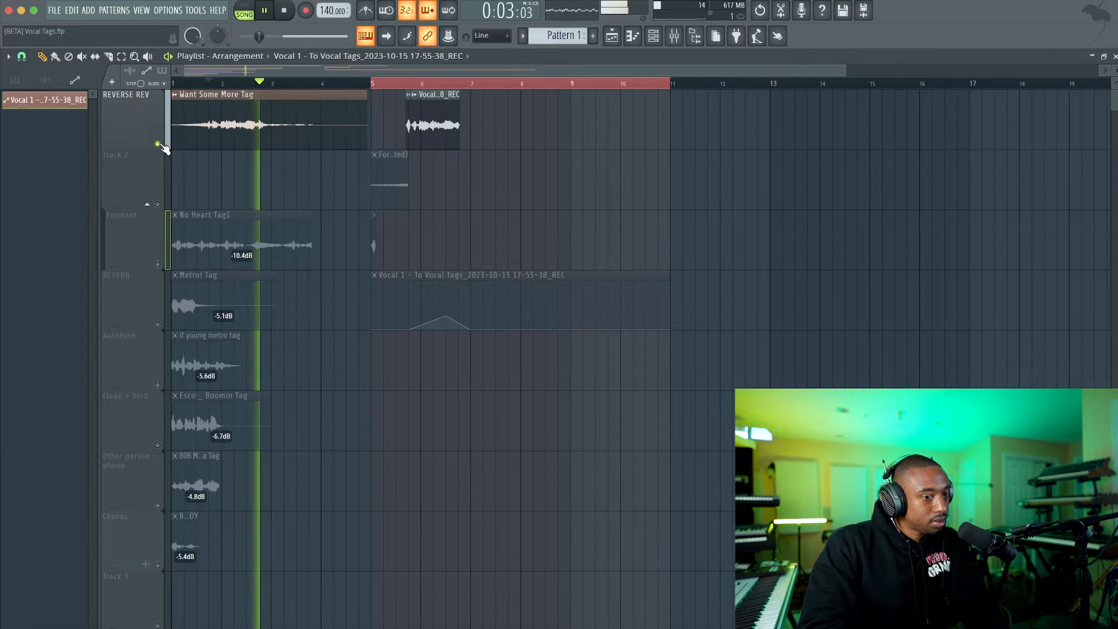
key("space")
Unmute Track 2 and the REVERB playlist track, select from bar 5 to just past bar 8, and play the new tag.
left_click(375, 92)
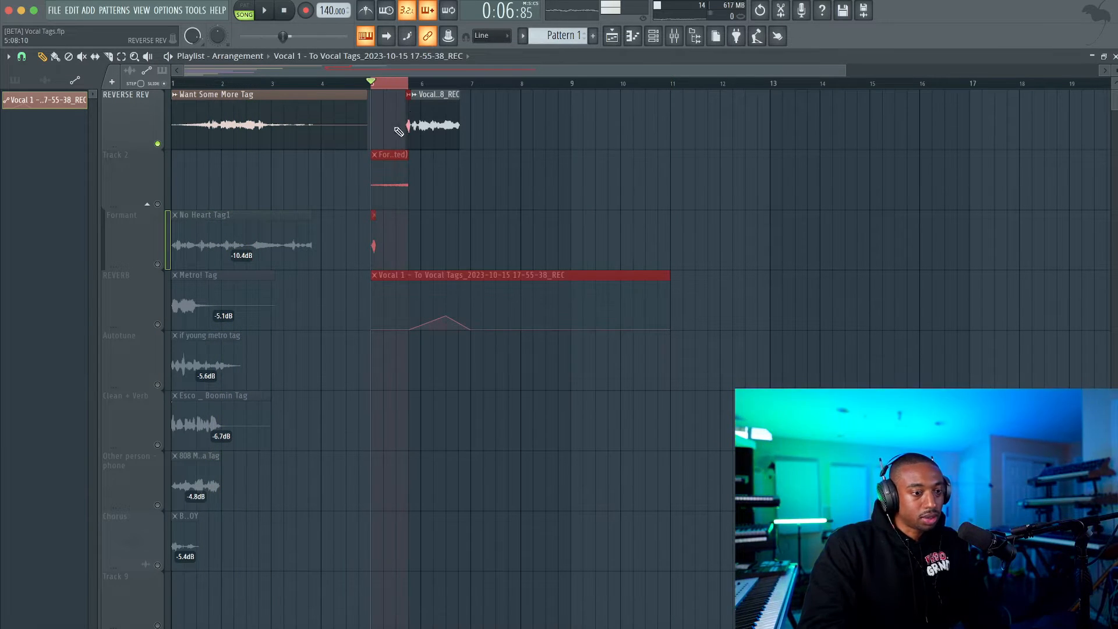
left_click(163, 197)
key("space")
scroll(349, 146, "up", 2)
scroll(349, 147, "up", 1)
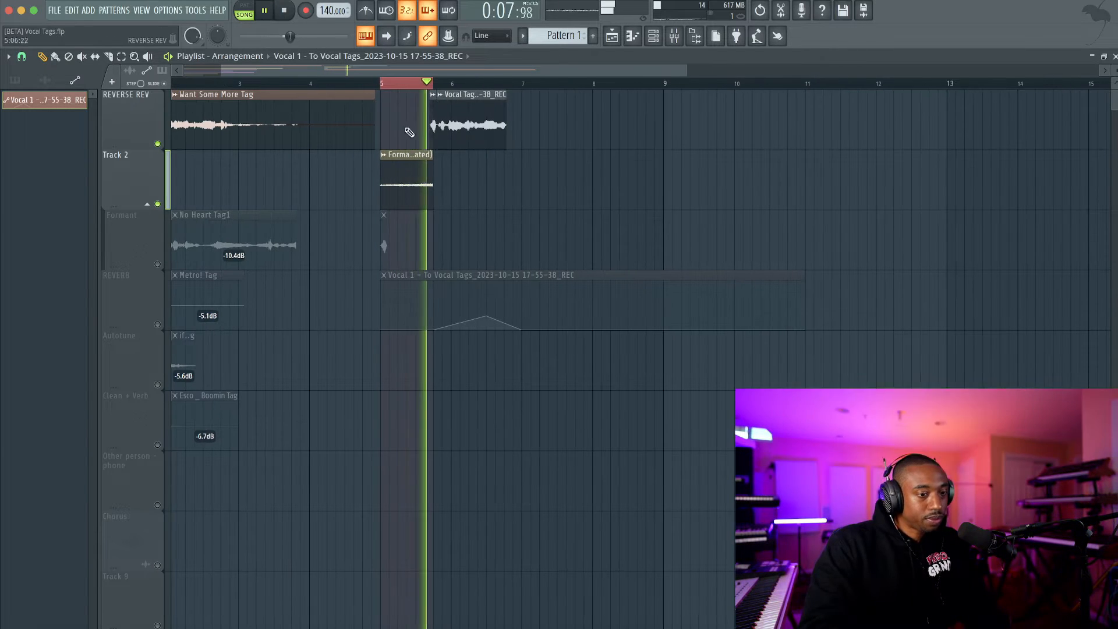
left_click_drag(385, 86, 613, 86)
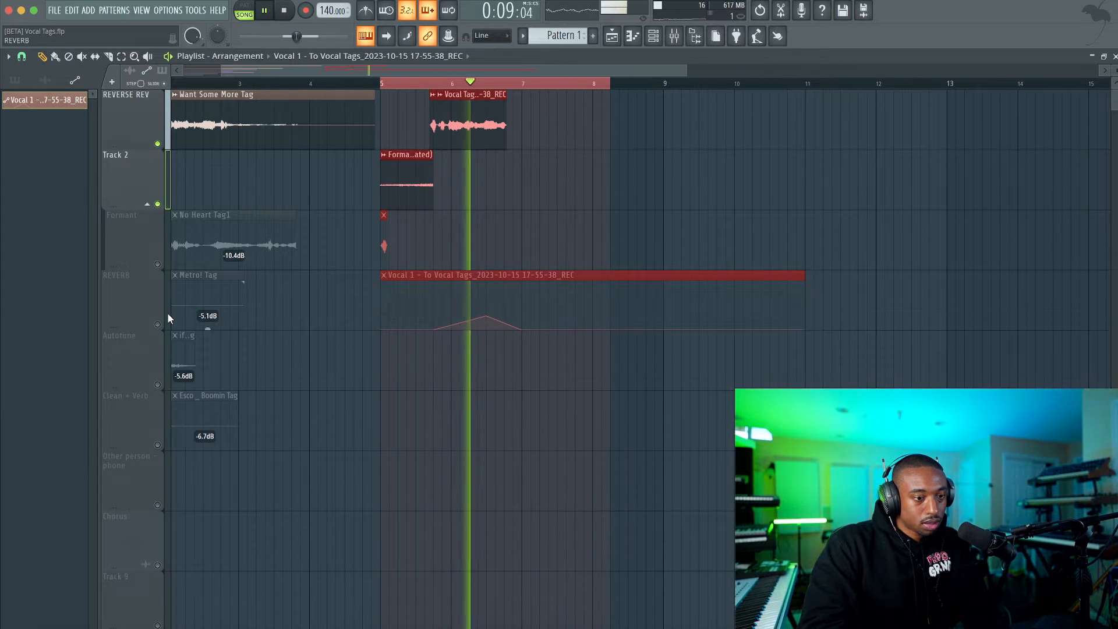
left_click(157, 324)
key("space")
key("space")
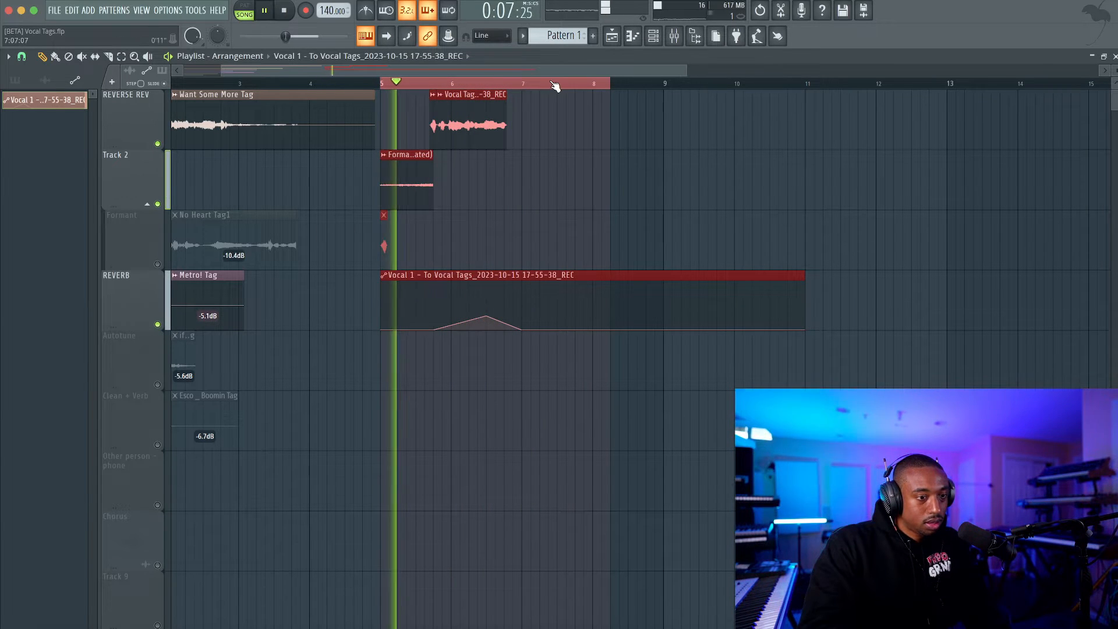
Open the mixer and stop playback.
key("F6")
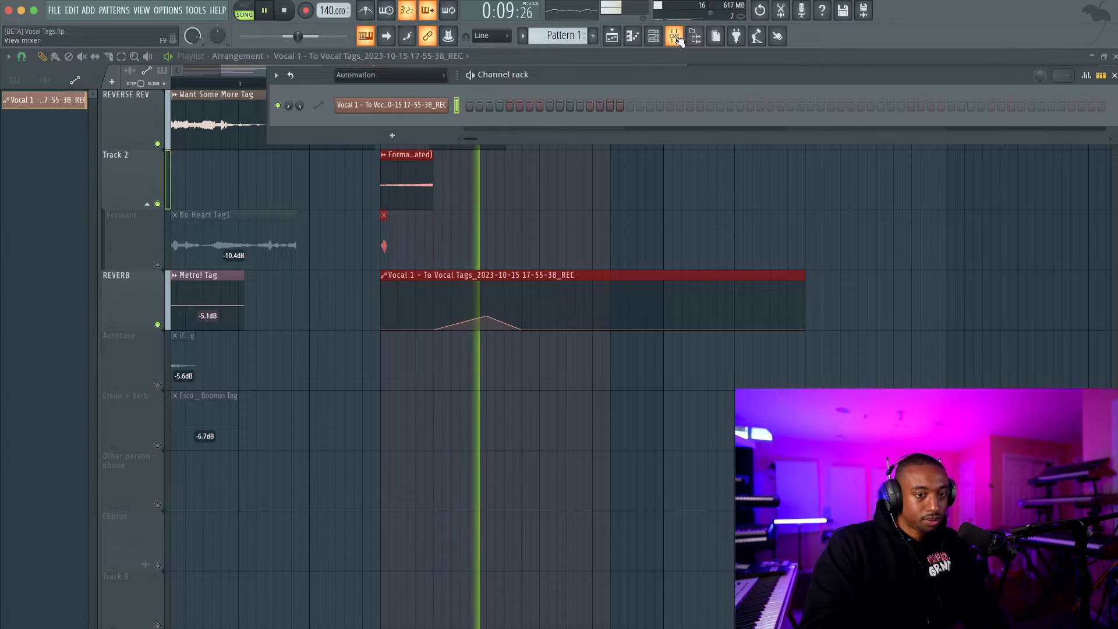
key("F9")
key("space")
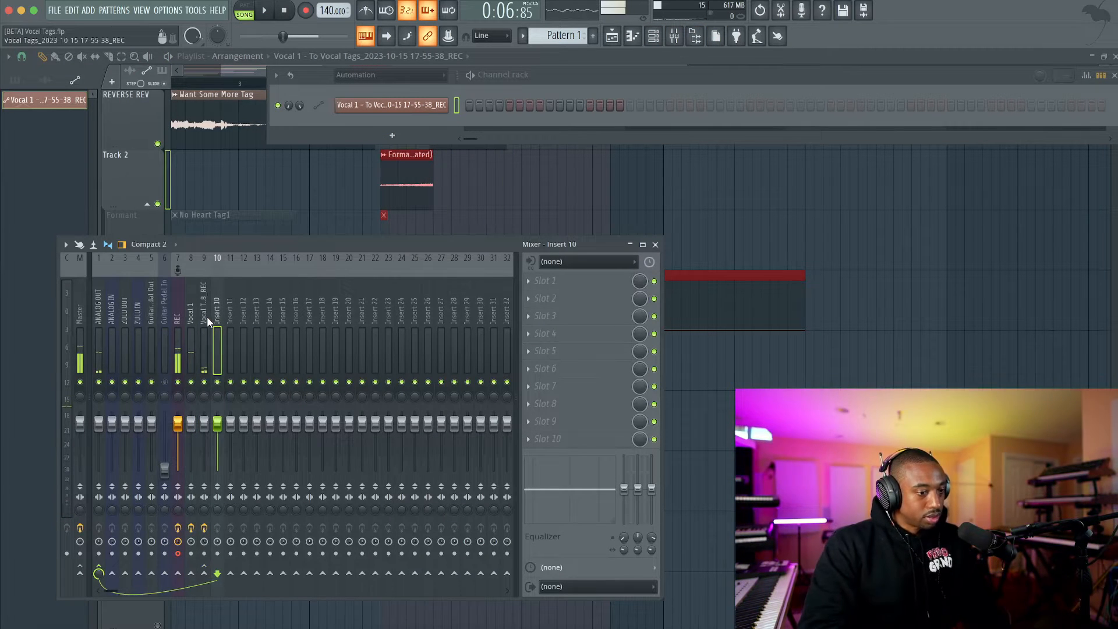
right_click(218, 318)
left_click(262, 268)
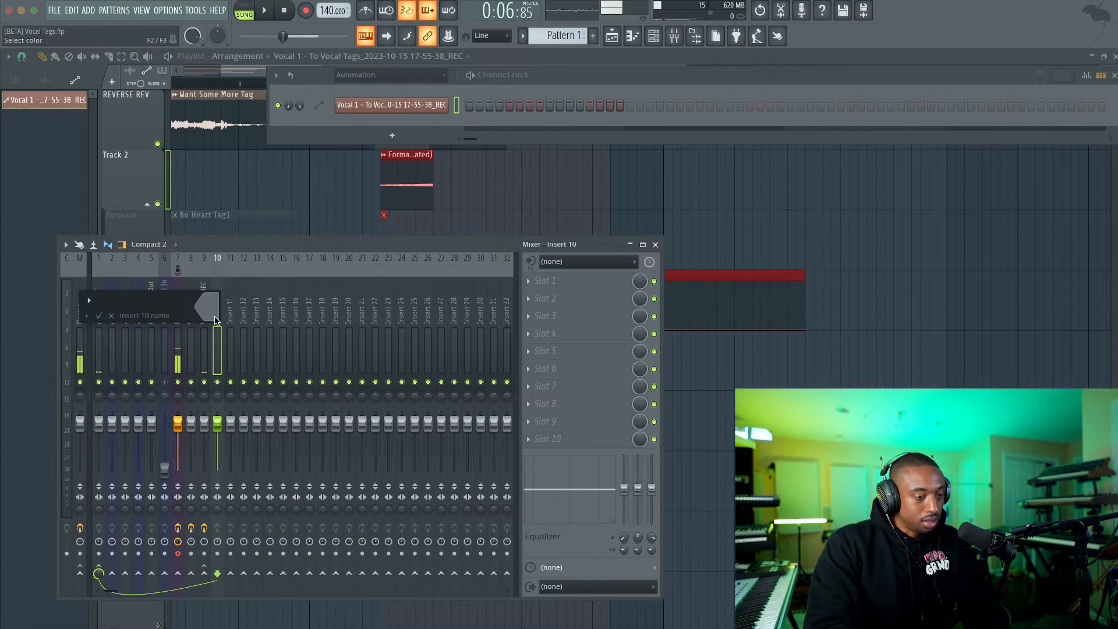
key("Escape")
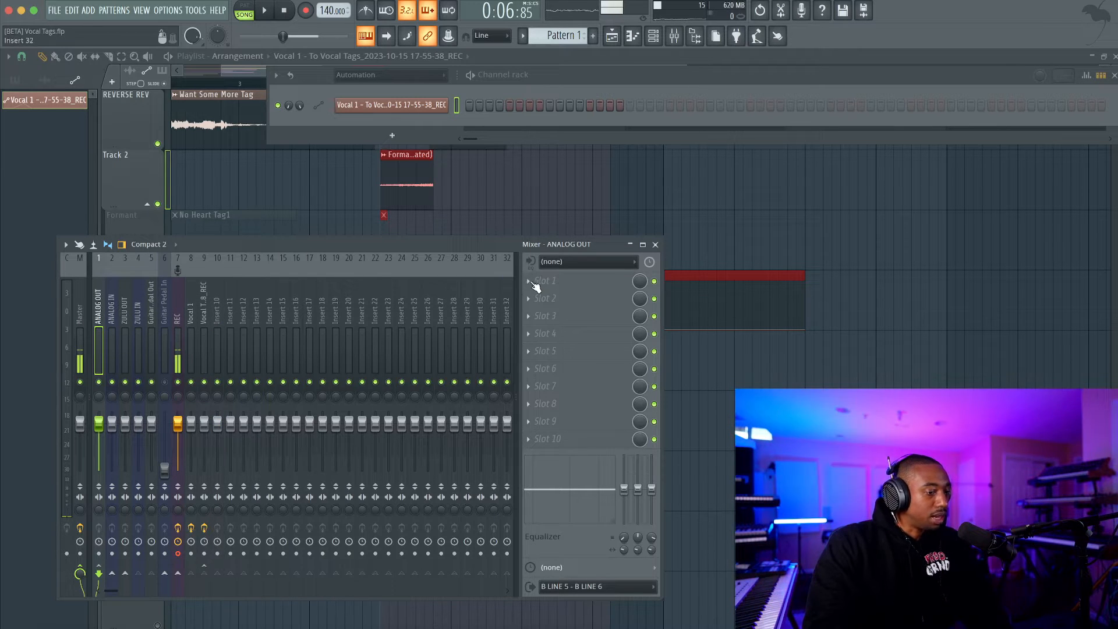
Add FabFilter Pro-C 2 to ANALOG OUT's first effect slot with threshold -26.56 dB and ratio 7.74:1, checking by playback.
left_click(544, 282)
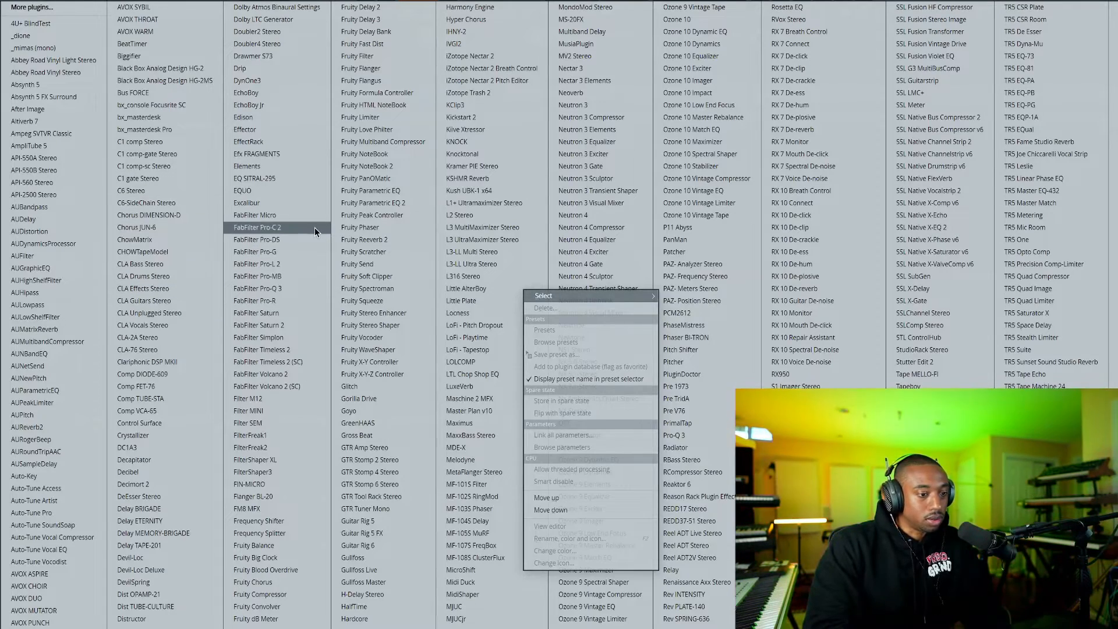
left_click(259, 228)
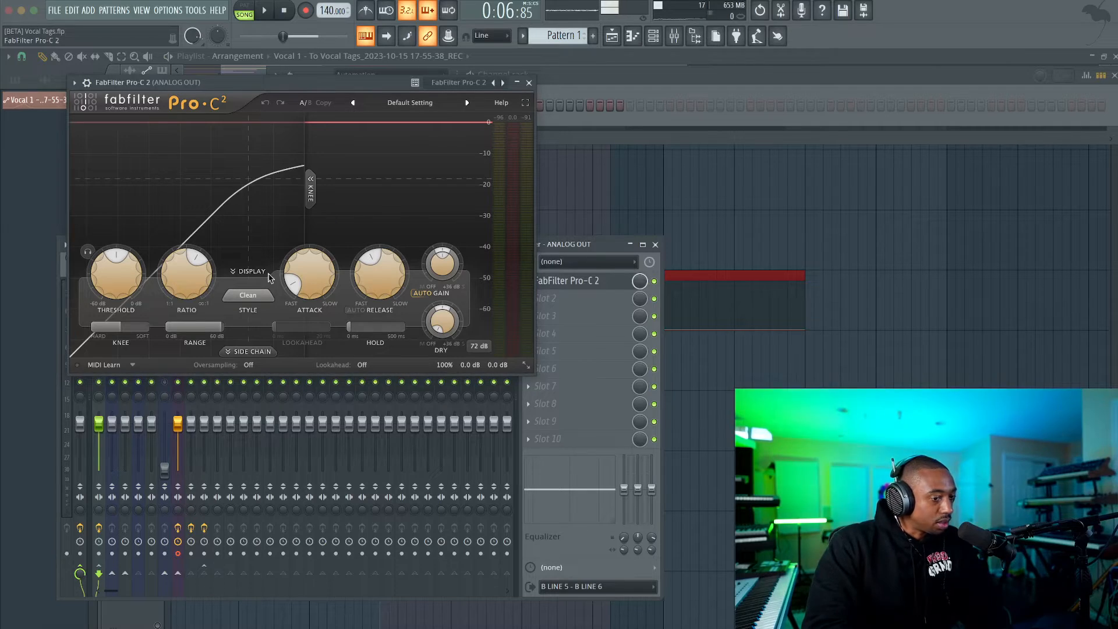
mouse_move(116, 278)
left_mouse_down()
mouse_move(114, 309)
mouse_move(124, 286)
left_mouse_up()
key("space")
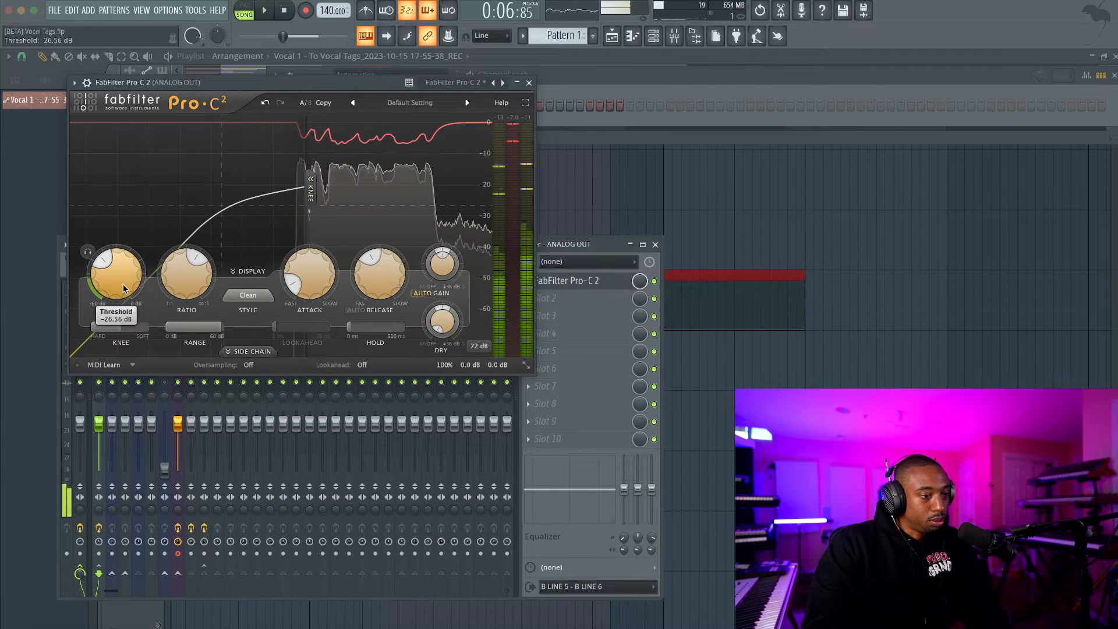
left_click_drag(196, 286, 192, 273)
key("space")
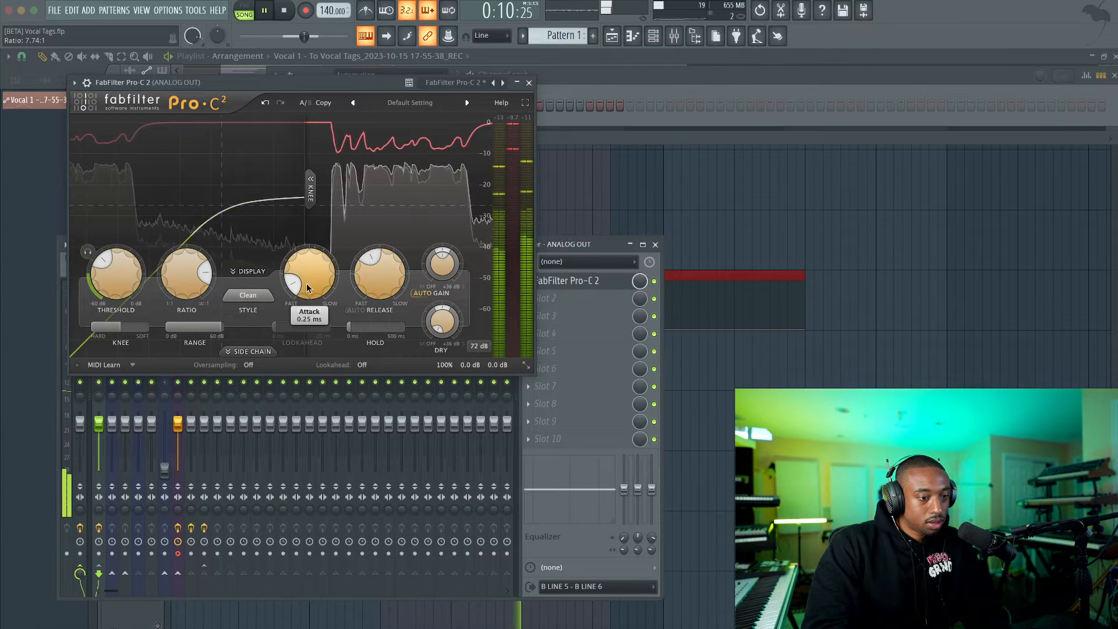
key("space")
left_click(528, 83)
Play the compressed tag and compare it with the Want Some More reference, starting partway through bar 2.
key("space")
right_click(532, 171)
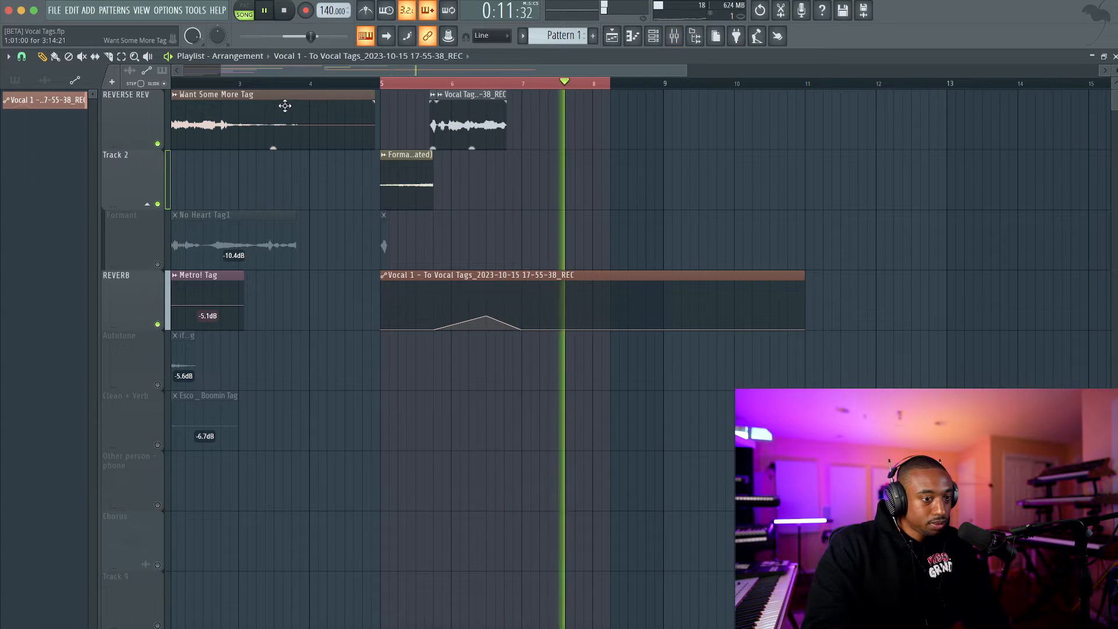
key("space")
left_click(193, 80)
key("space")
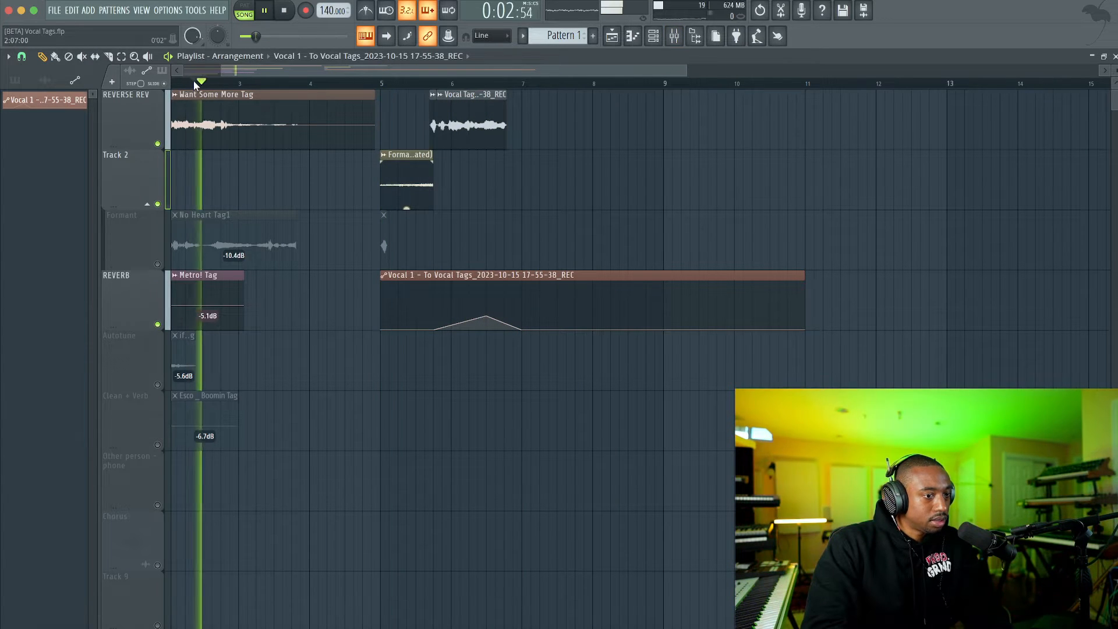
key("space")
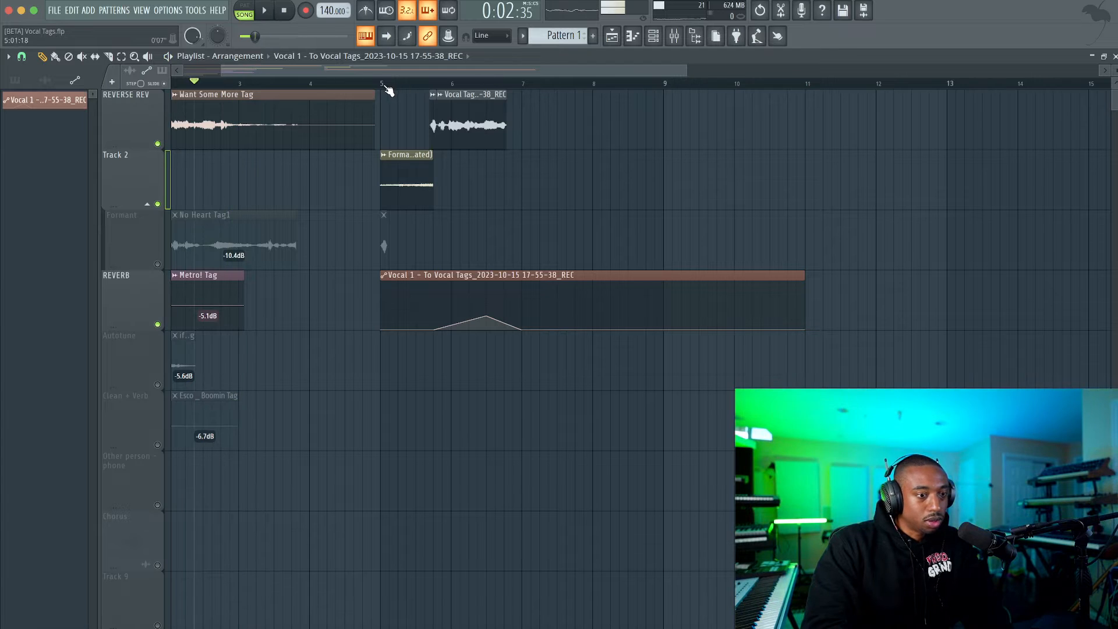
Set the playlist snap to Bar and select the range from bar 5 to bar 11.
left_click(22, 57)
left_click(41, 249)
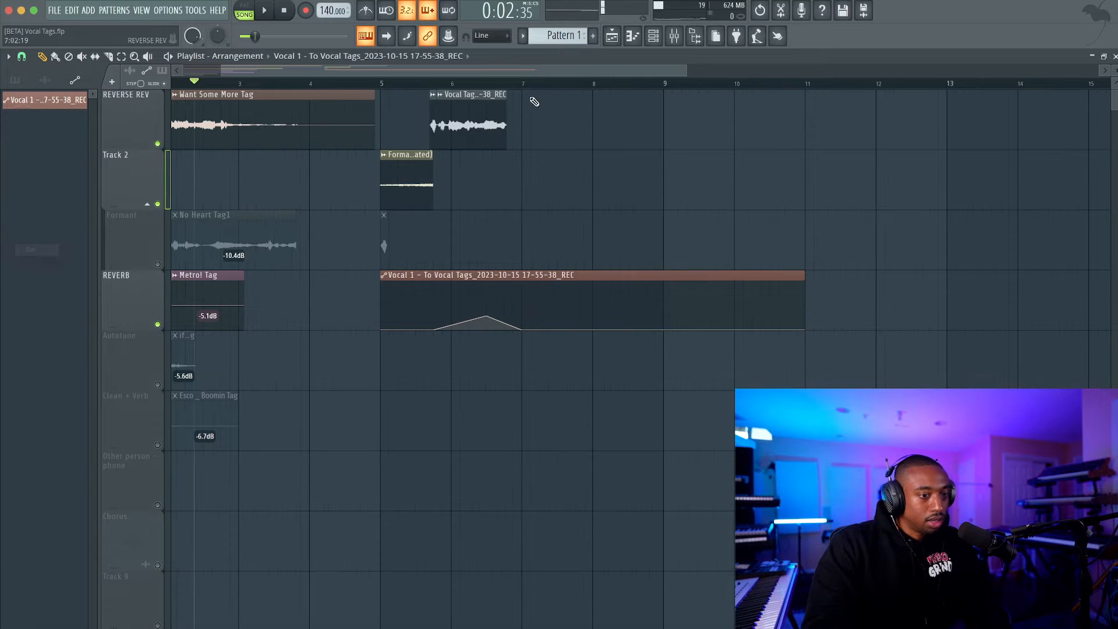
left_click_drag(381, 85, 814, 87)
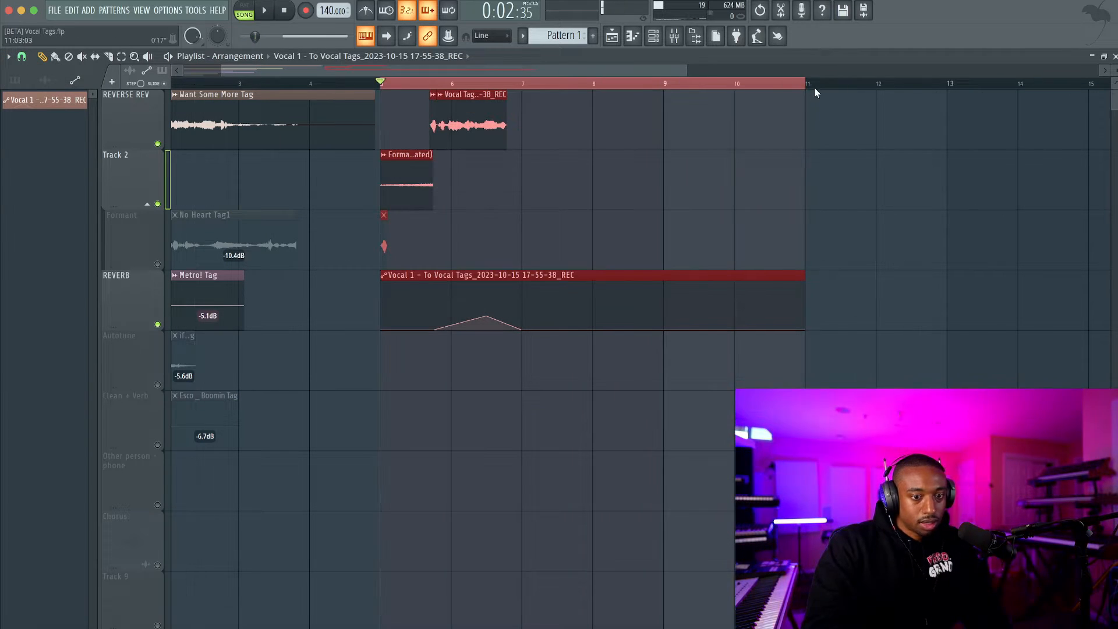
Add Fruity Delay 3 to Vocal 1's third effect slot and play the tag through it.
left_click(673, 36)
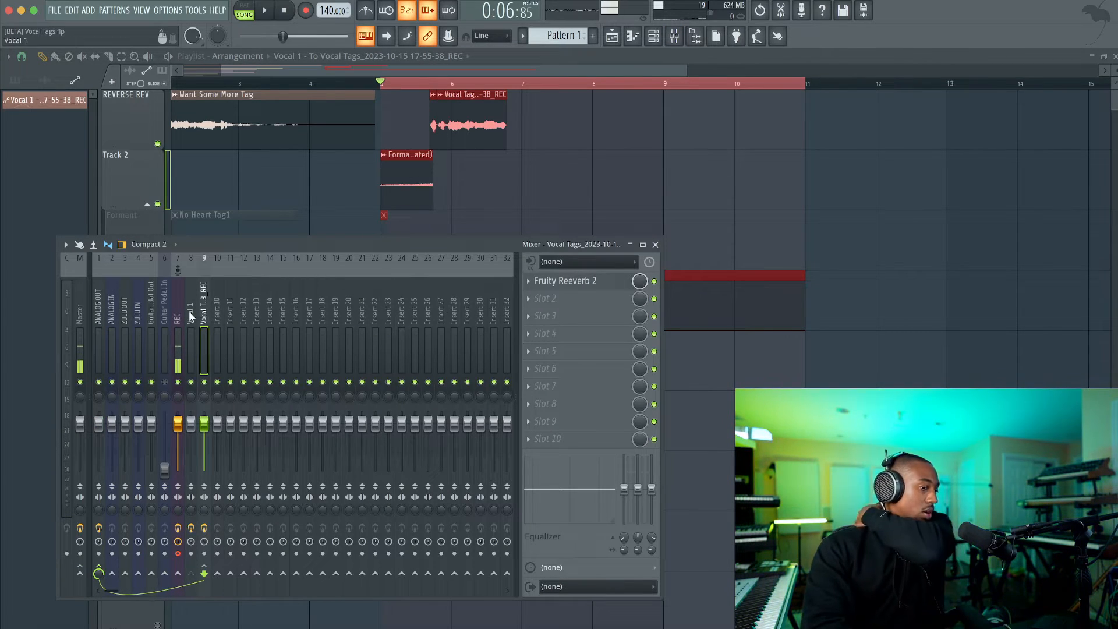
left_click(599, 312)
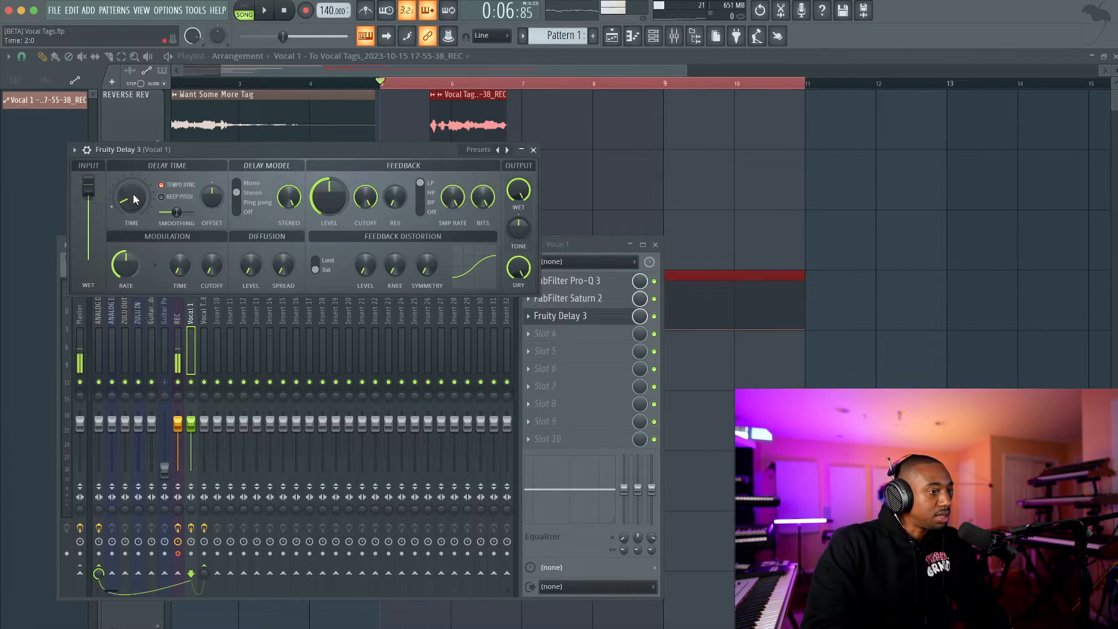
key("space")
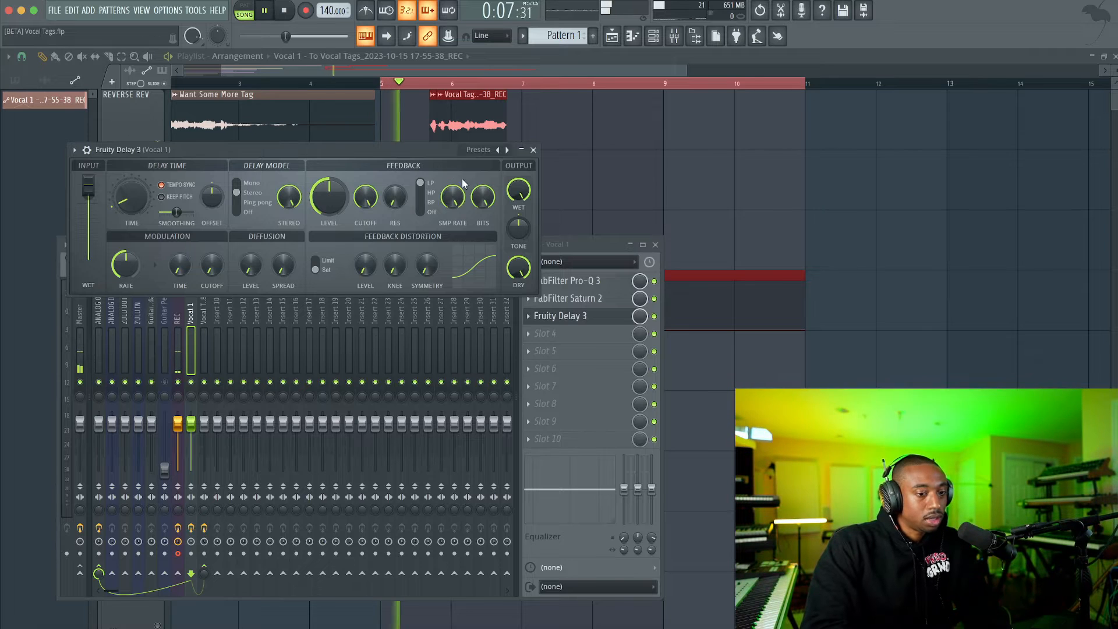
key("space")
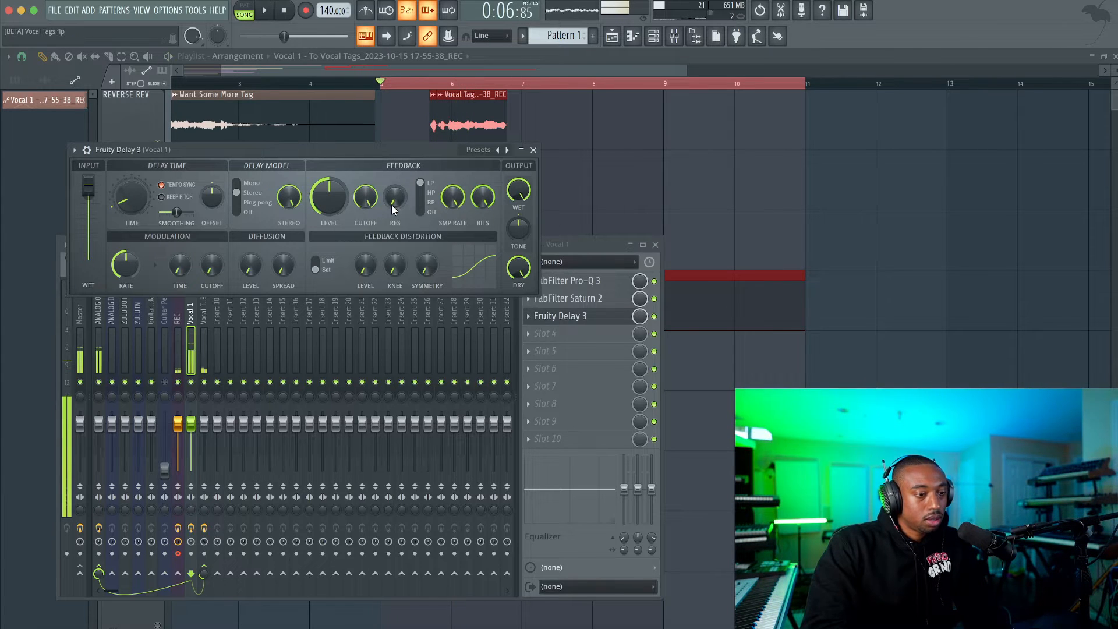
Lengthen the delay time, switch the feedback filter to HP with a lower cutoff, and reduce the feedback level while listening.
left_click_drag(140, 200, 140, 188)
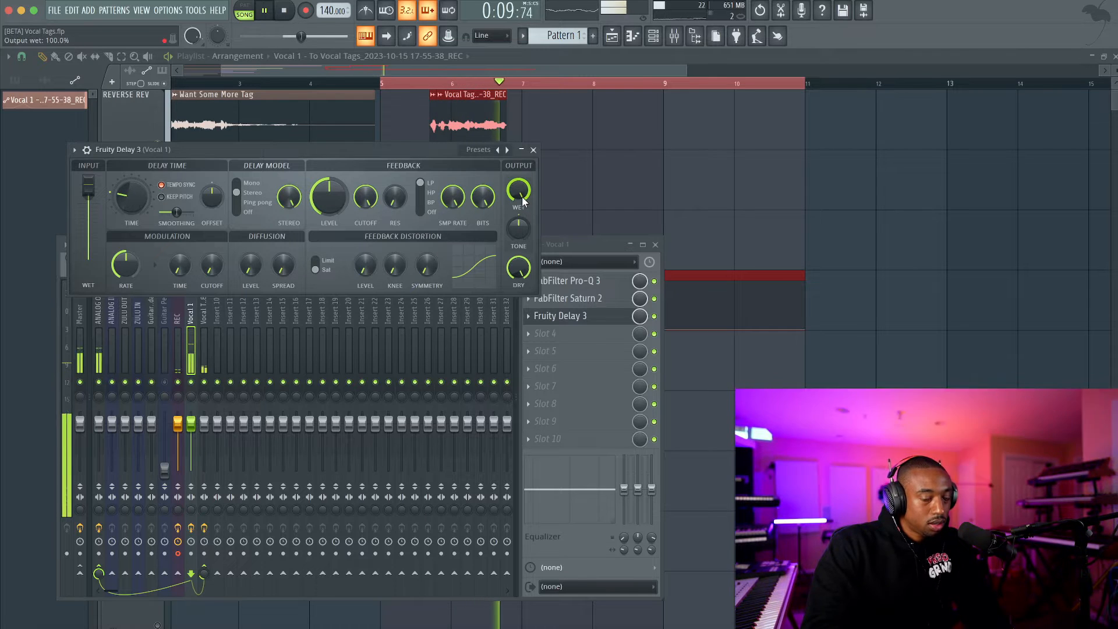
key("space")
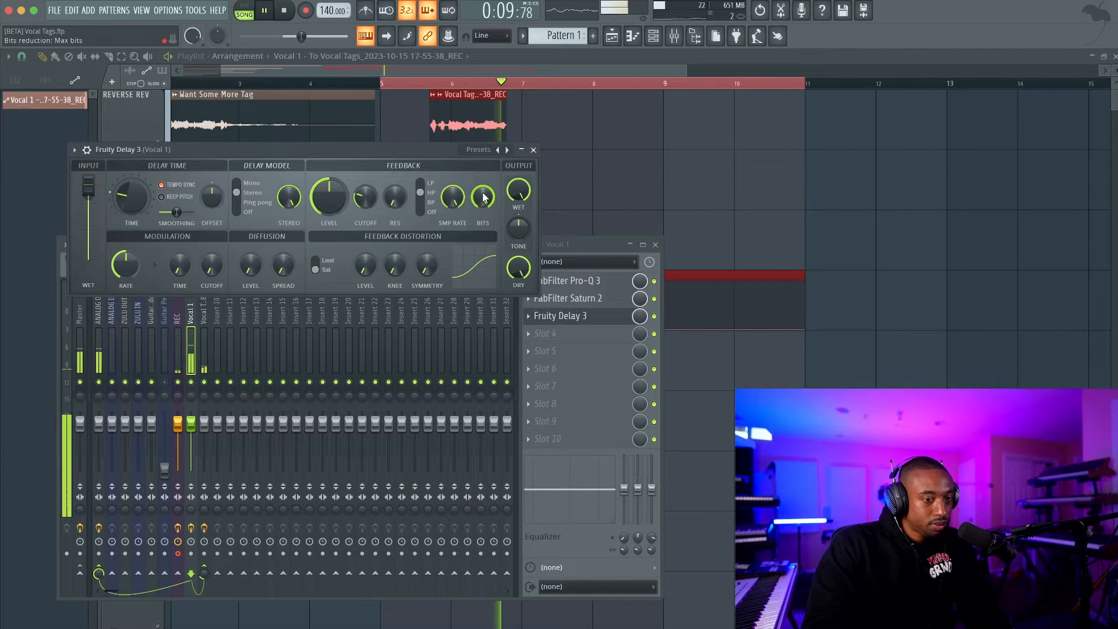
key("space")
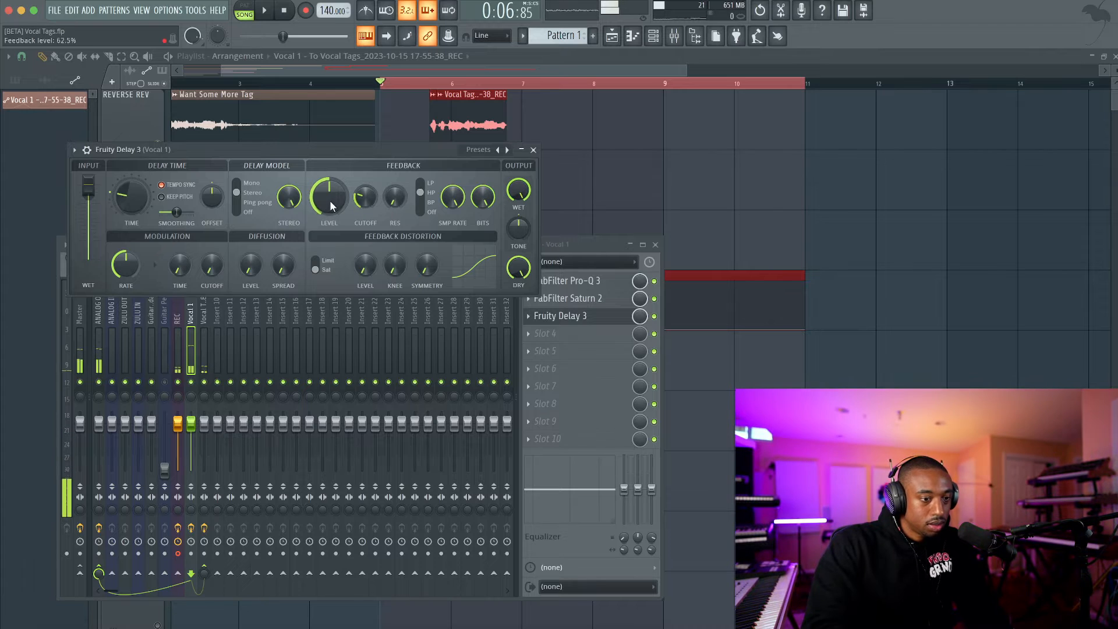
Create an automation clip for Fruity Delay 3's mix level on Vocal 1 and unmute the Autotune playlist track holding it.
right_click(640, 317)
left_click(705, 410)
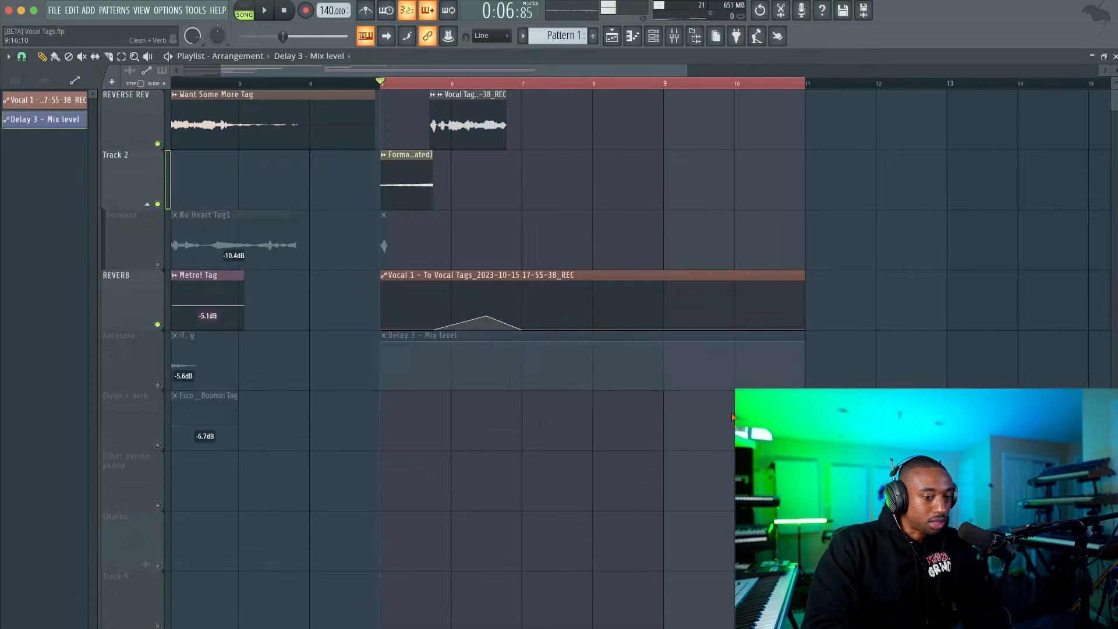
left_click(157, 384)
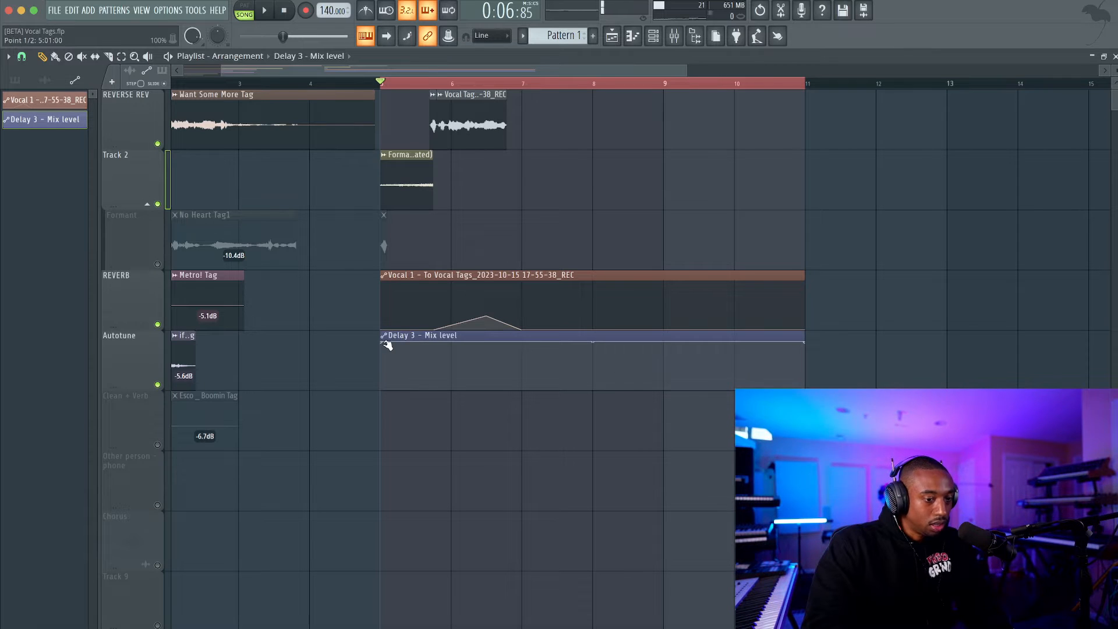
Using Beat snap, shape the Delay 3 mix-level automation to stay at zero except for a peak at bar 7 that falls back to zero at bar 8.
left_click_drag(385, 344, 384, 450)
scroll(512, 359, "up", 2)
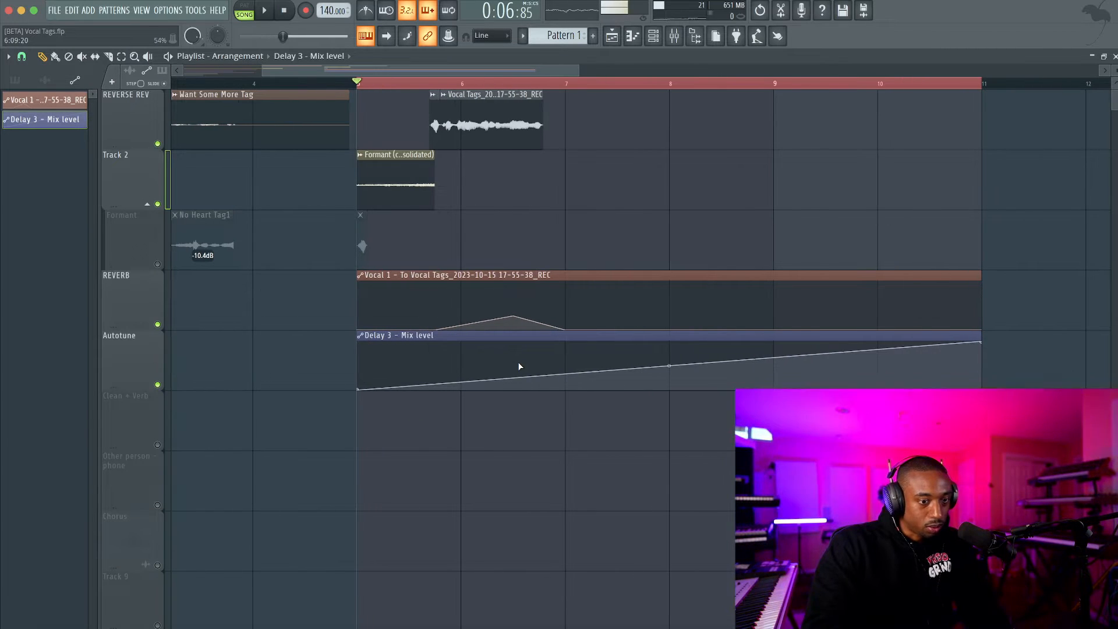
left_click(22, 56)
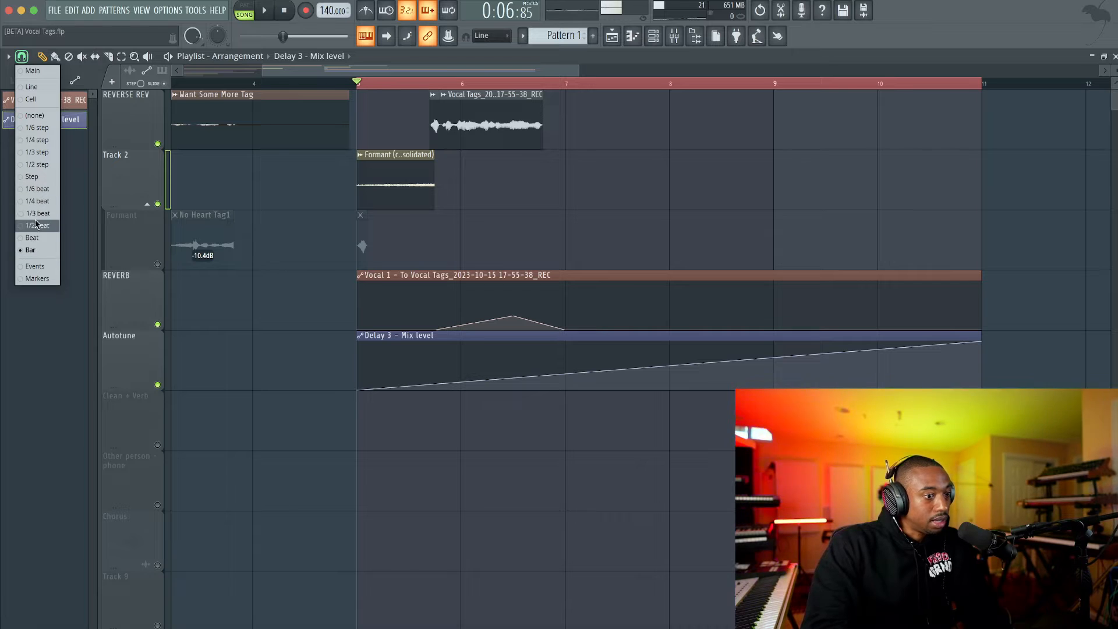
left_click(35, 238)
left_click_drag(516, 374, 567, 365)
right_click(644, 362)
left_click_drag(645, 363, 671, 391)
key("space")
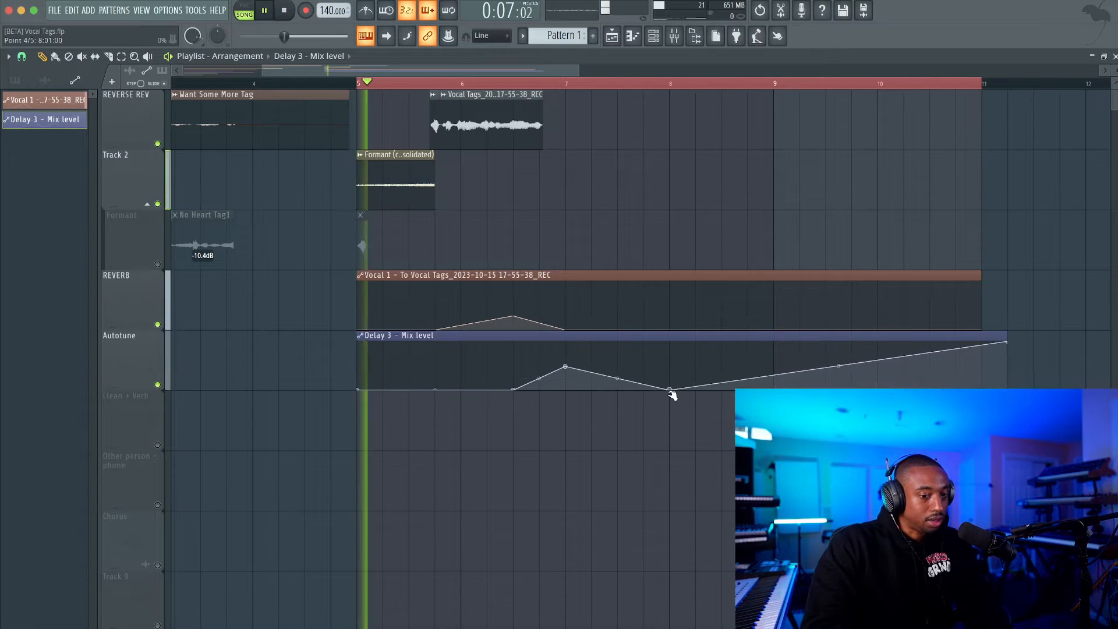
right_click(1010, 342)
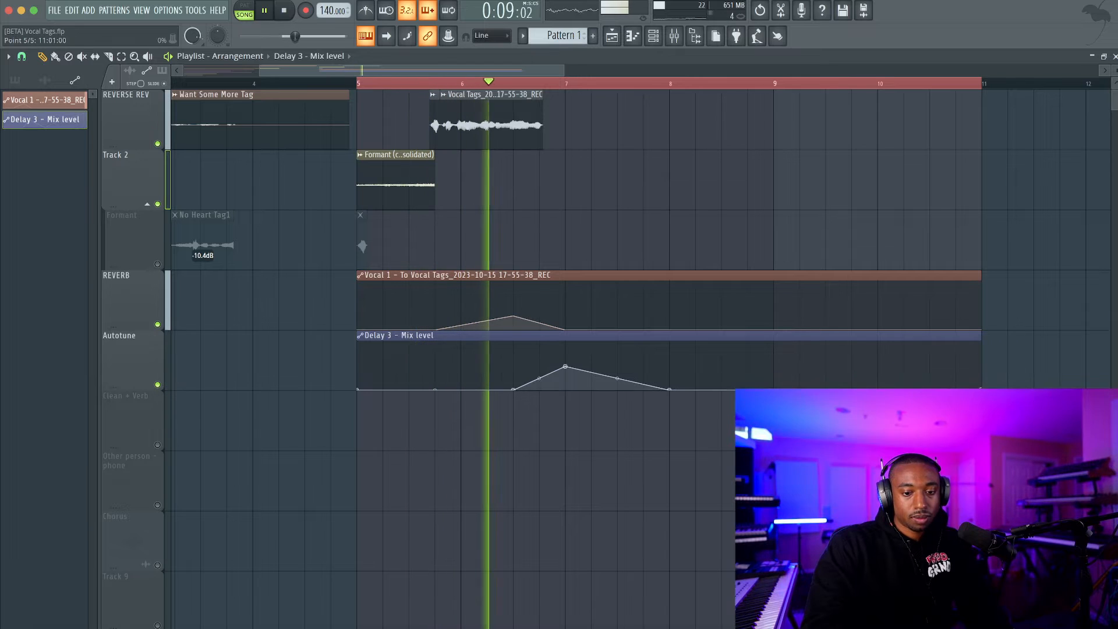
Lower the bar 7 peak of the Delay 3 mix-level automation and play back the tag to check the delay.
left_click_drag(564, 367, 567, 380)
key("space")
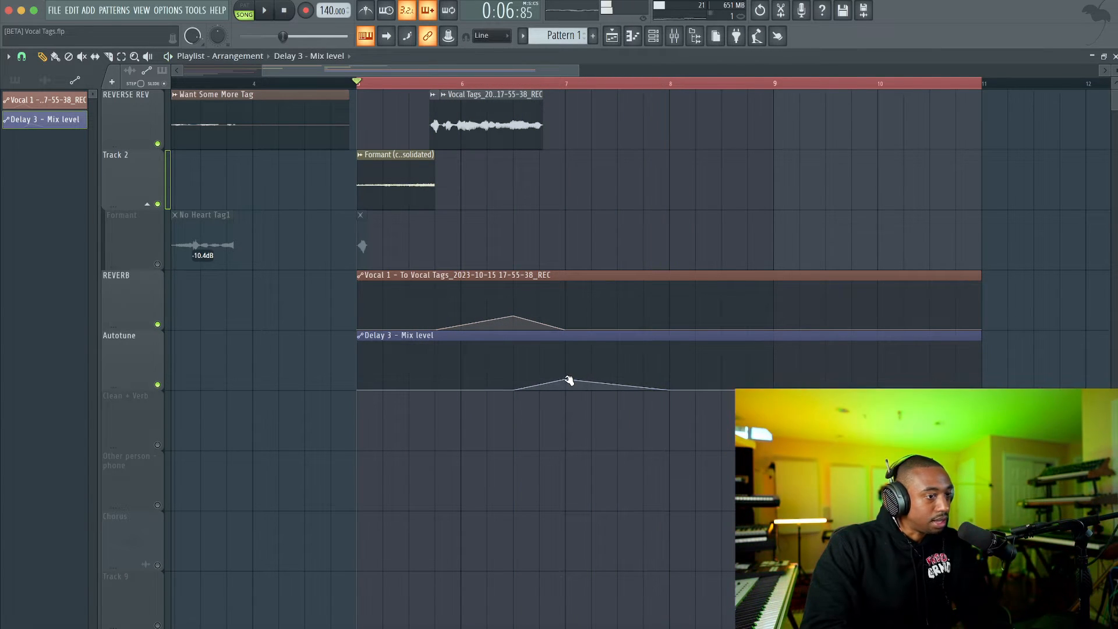
key("space")
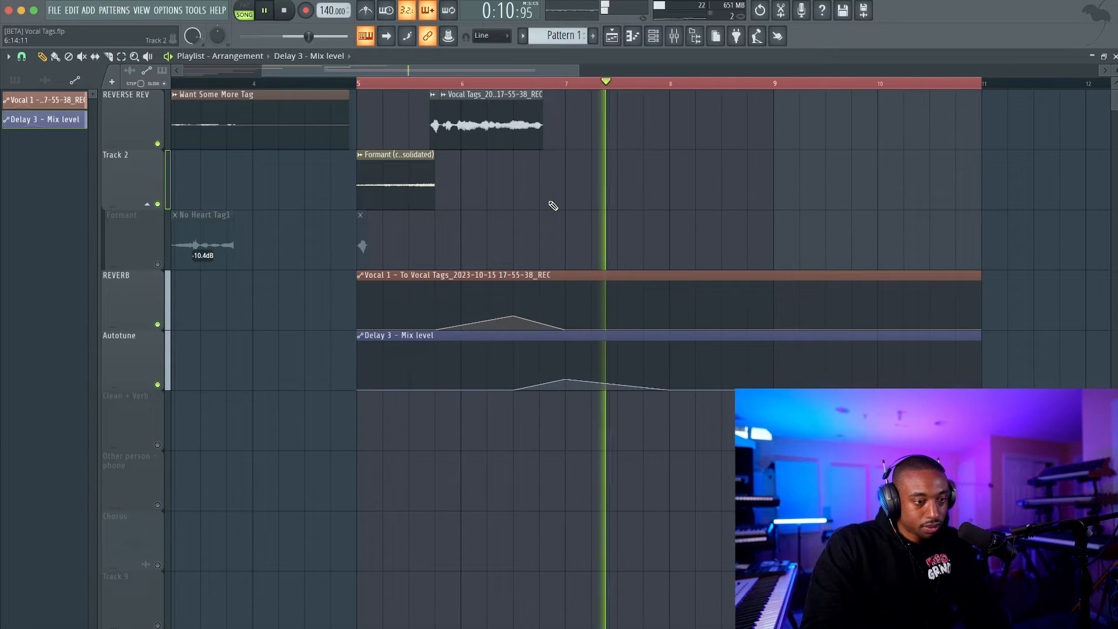
key("space")
Export the selected bars 5 to 11 as a WAV file named "metro tag - Vocal Tags".
scroll(552, 205, "down", 1)
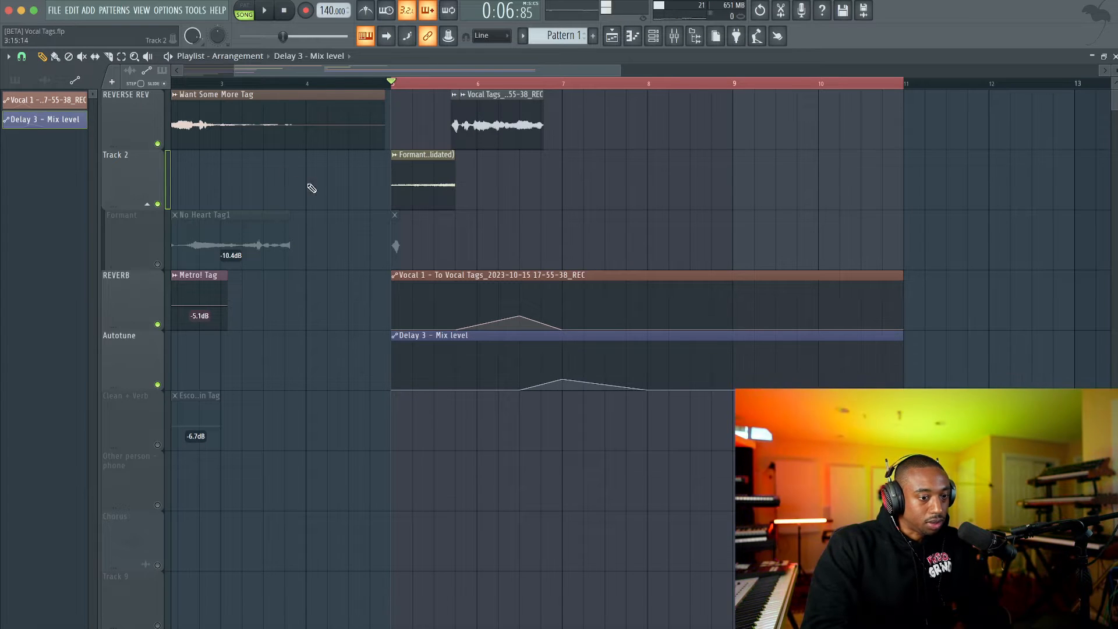
left_click(54, 10)
mouse_move(280, 144)
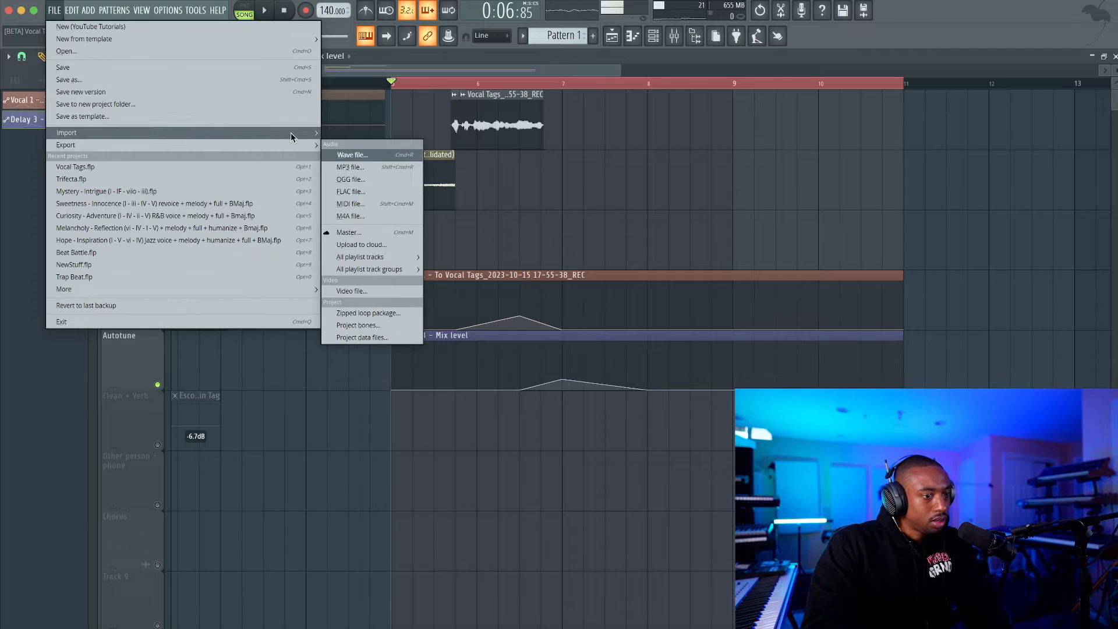
left_click(352, 156)
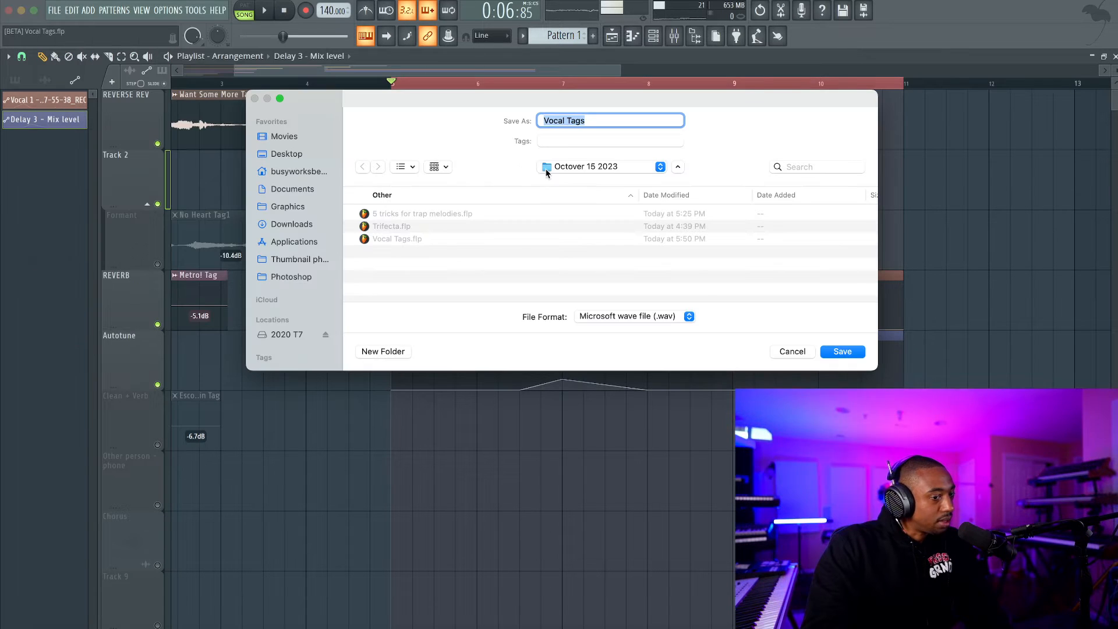
key("Left")
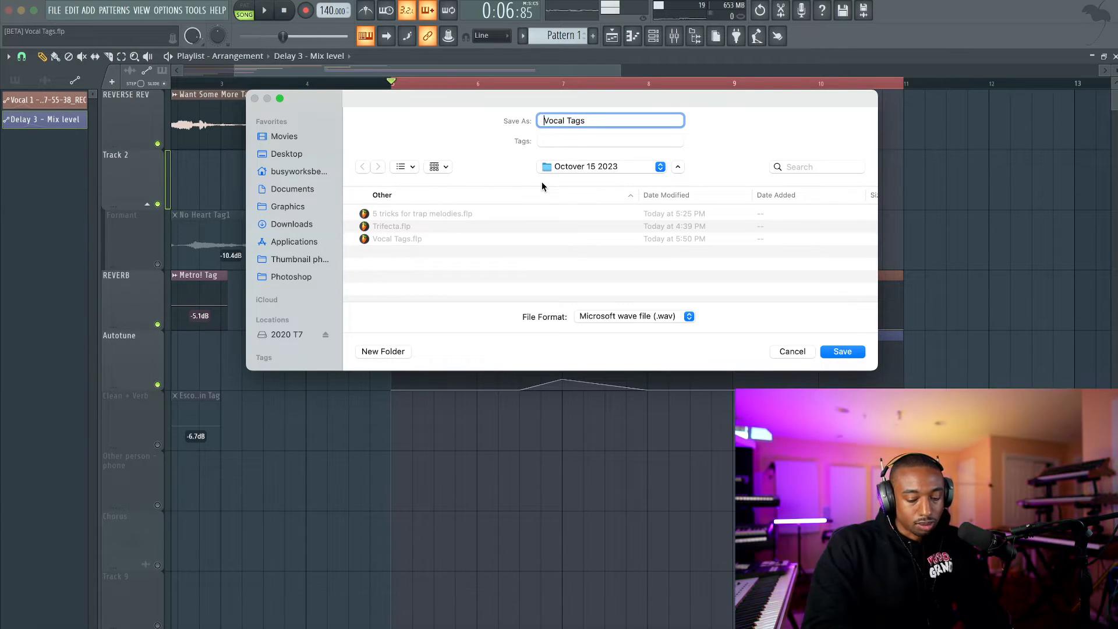
type("netr")
key("BackSpace")
key("BackSpace")
key("BackSpace")
key("BackSpace")
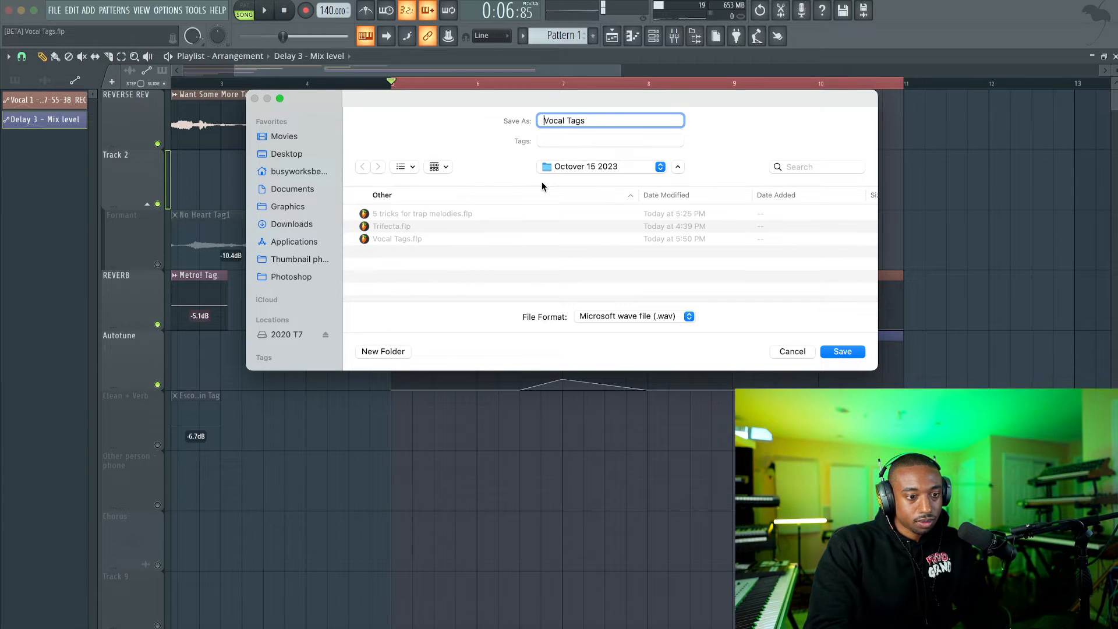
type("metro tag -")
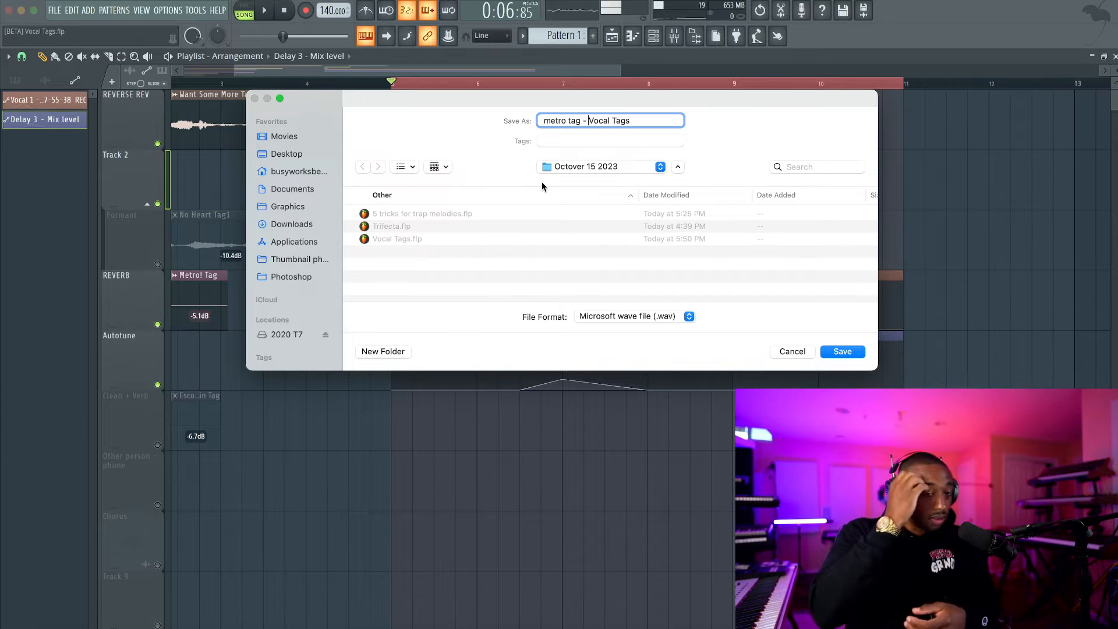
key("Return")
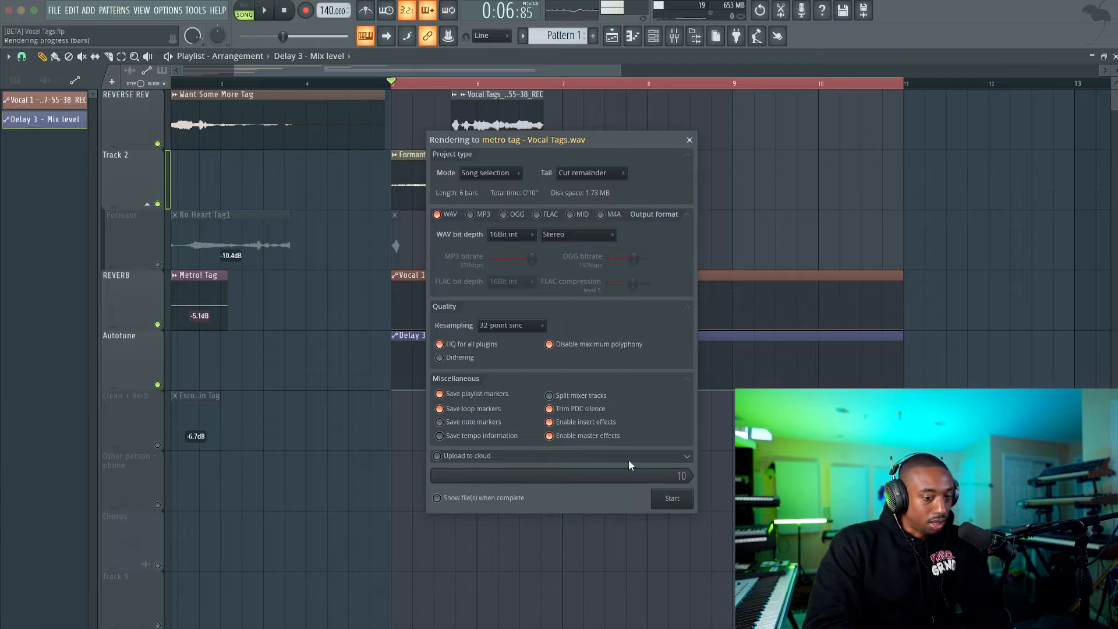
left_click(676, 497)
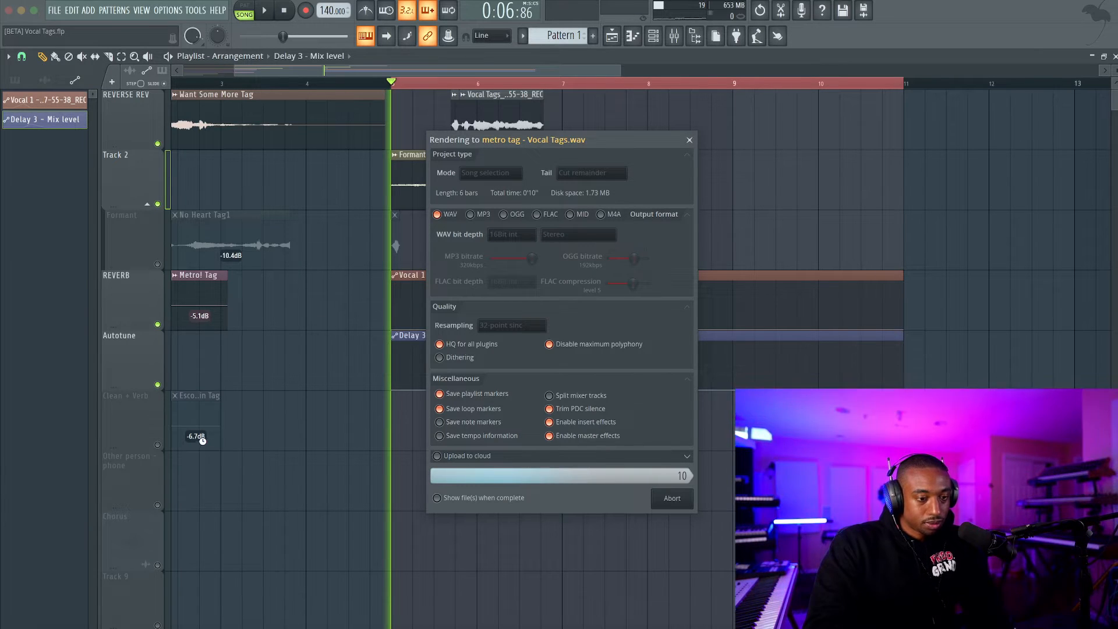
Switch to Finder and browse the 2020 T7 drive to the FL Studio project folder's Tutorials subfolder.
left_click(58, 622)
scroll(367, 347, "down", 3)
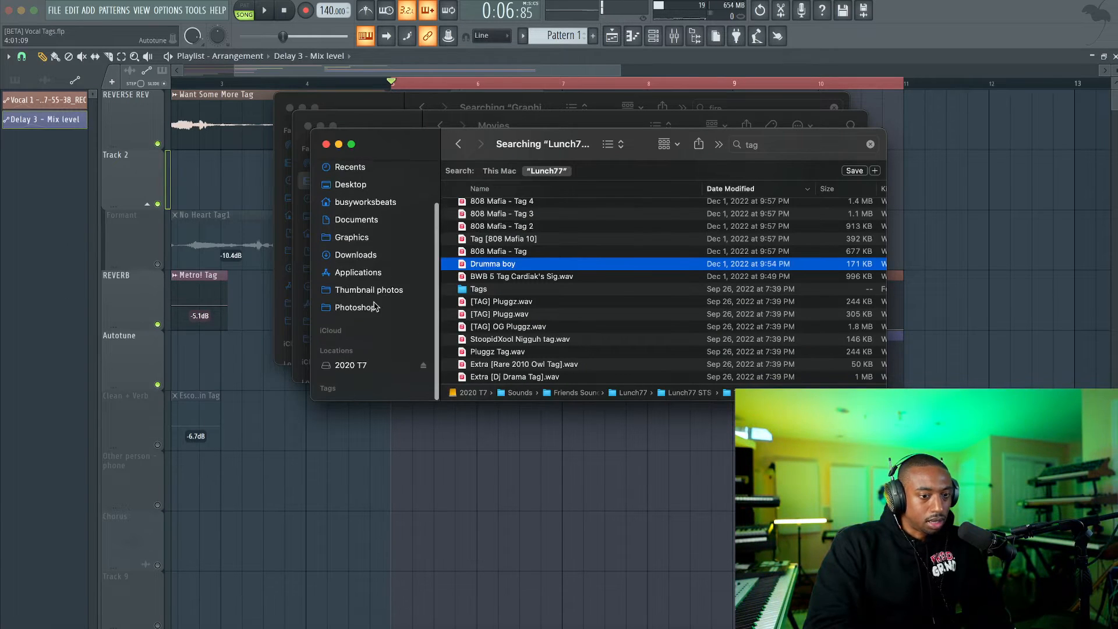
left_click(353, 367)
double_click(498, 250)
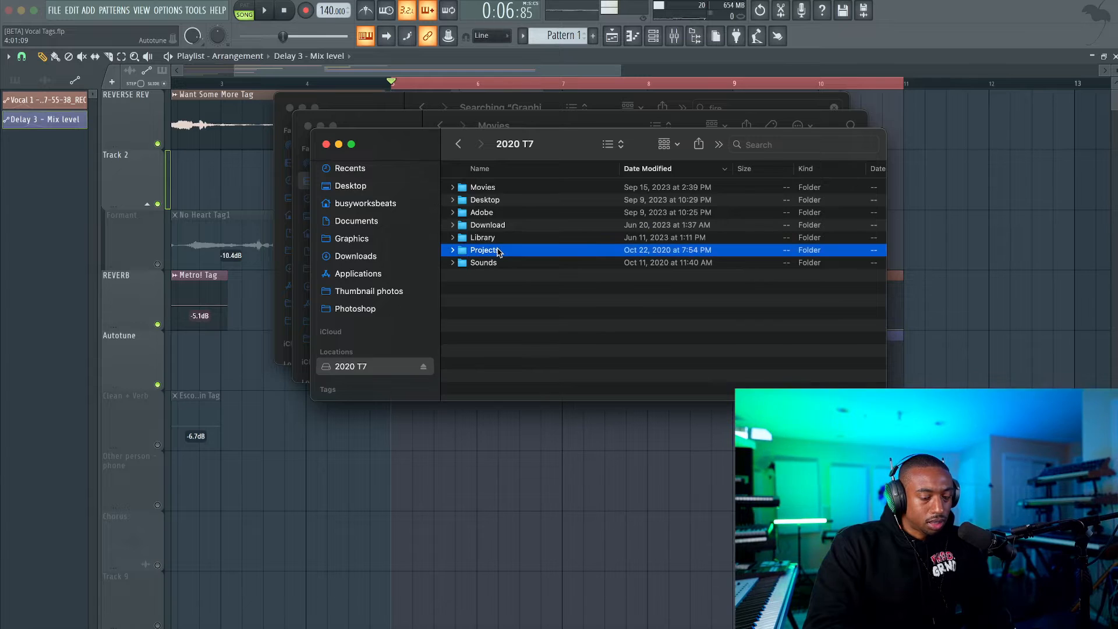
double_click(500, 200)
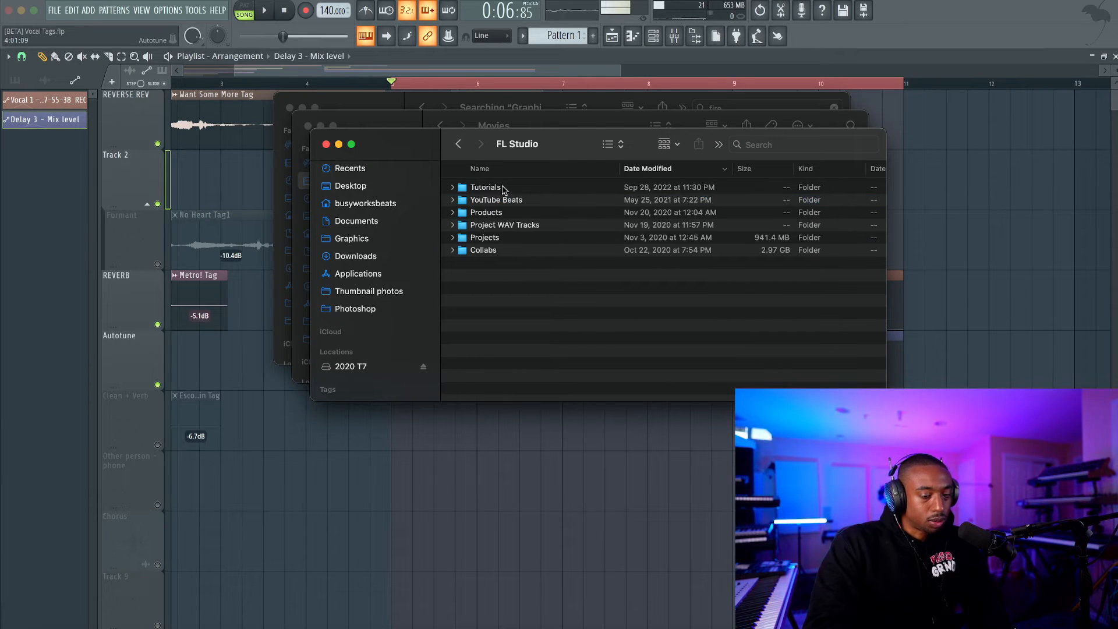
double_click(504, 190)
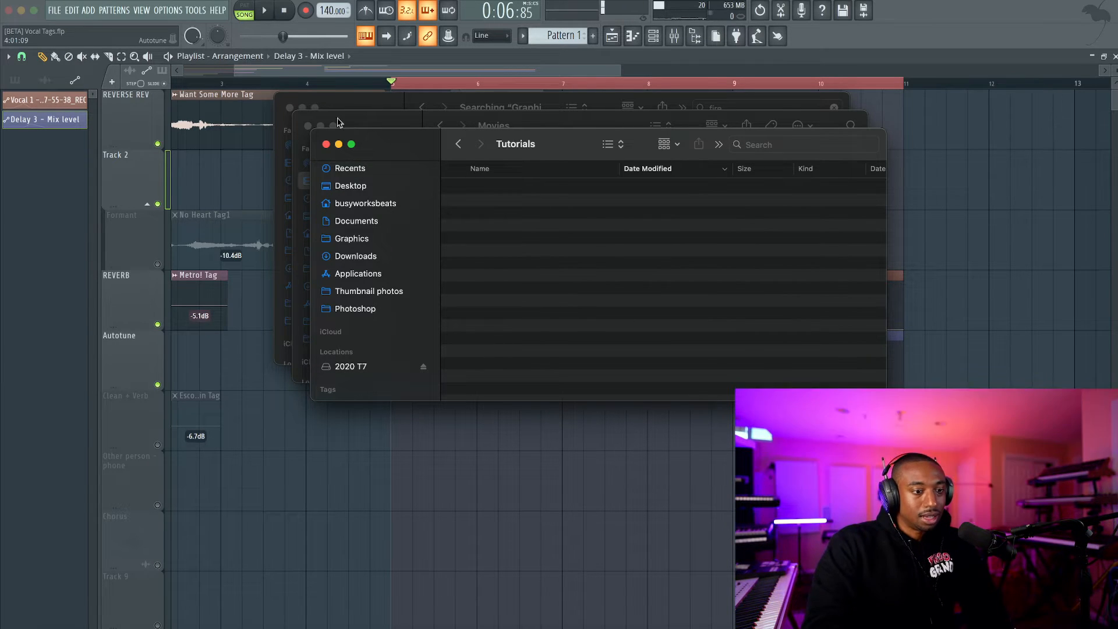
Close the two background Finder windows and return to the FL Studio playlist.
left_click(289, 107)
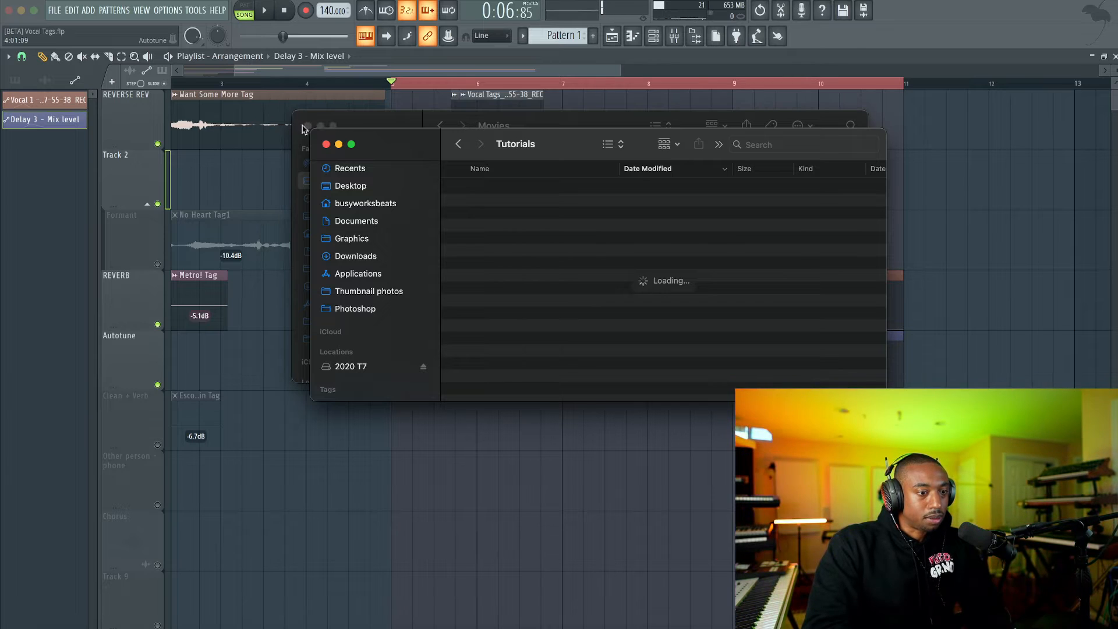
left_click(307, 126)
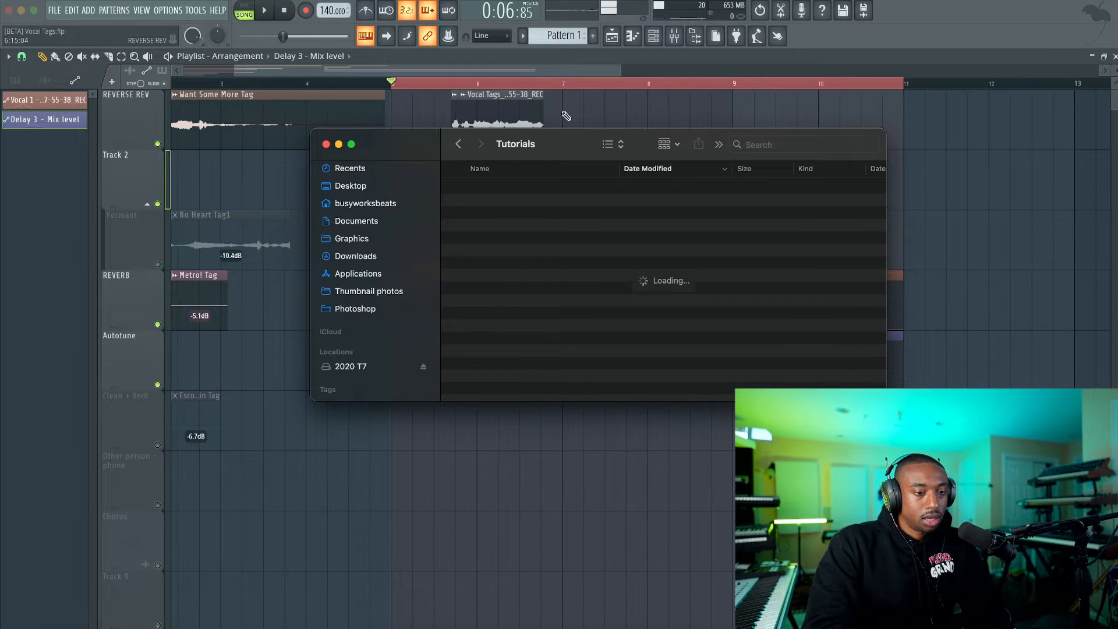
left_click(491, 58)
Solo the Formant track, clear the time selection, and listen to the No Heart Tag1 reference clip.
scroll(486, 138, "down", 5)
key("space")
key("space")
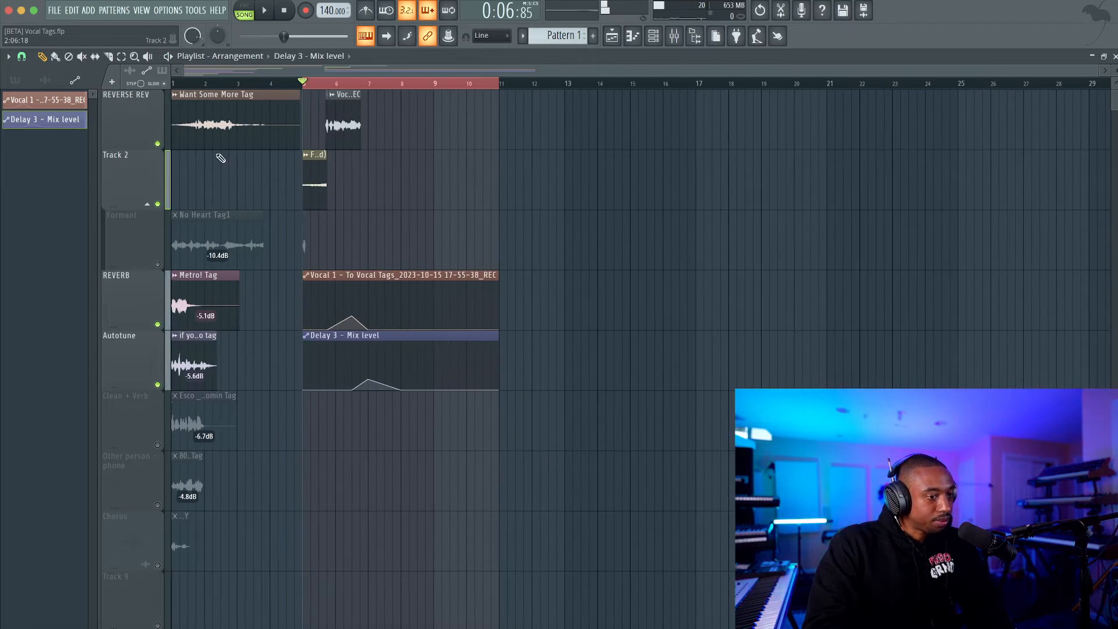
right_click(158, 265)
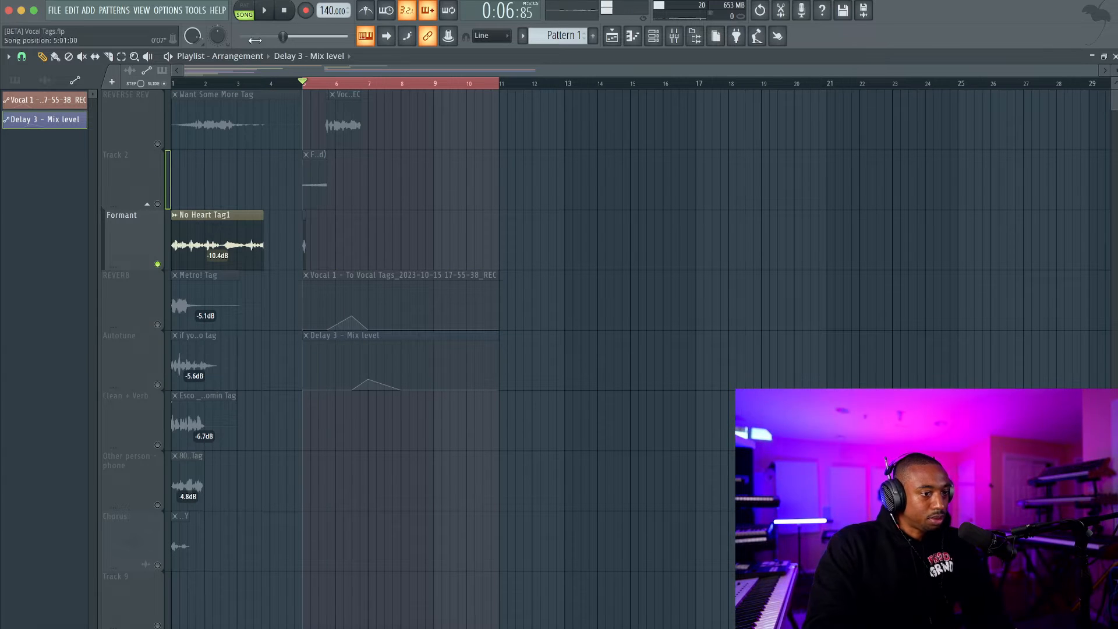
right_click(186, 85)
left_click(184, 84)
key("space")
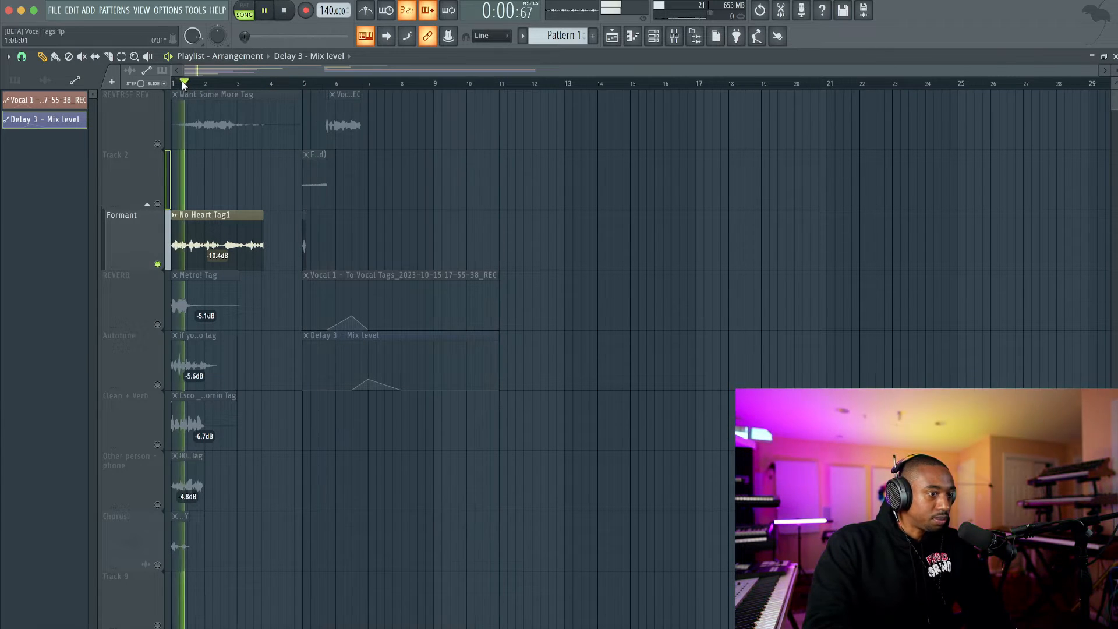
key("space")
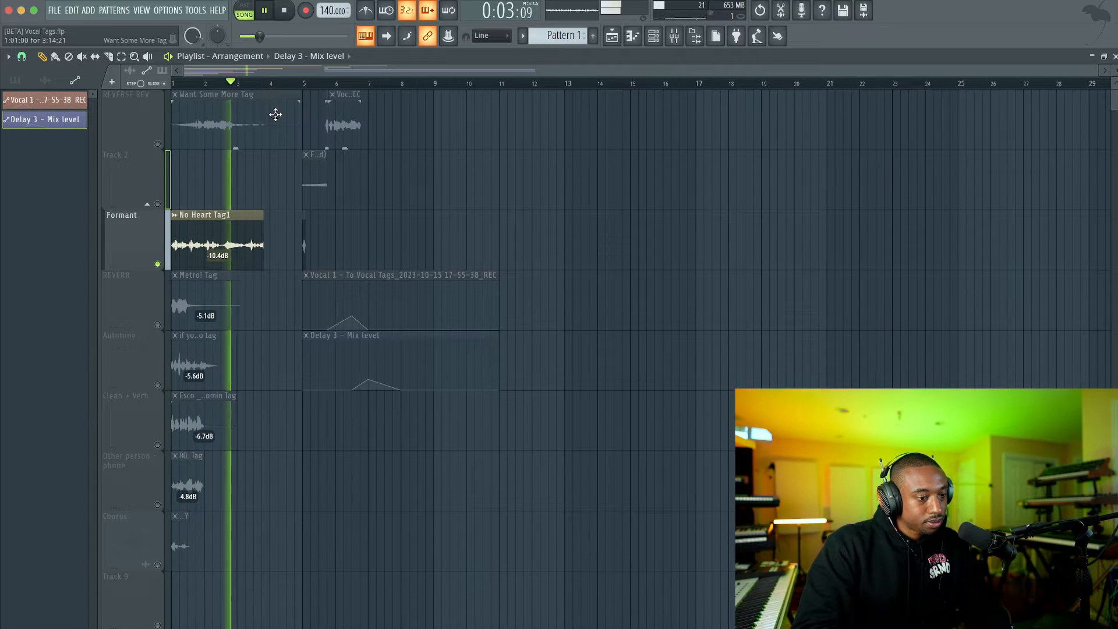
key("space")
Select the empty playlist range from bar 11 to bar 20 and enable the metronome.
scroll(438, 171, "up", 1)
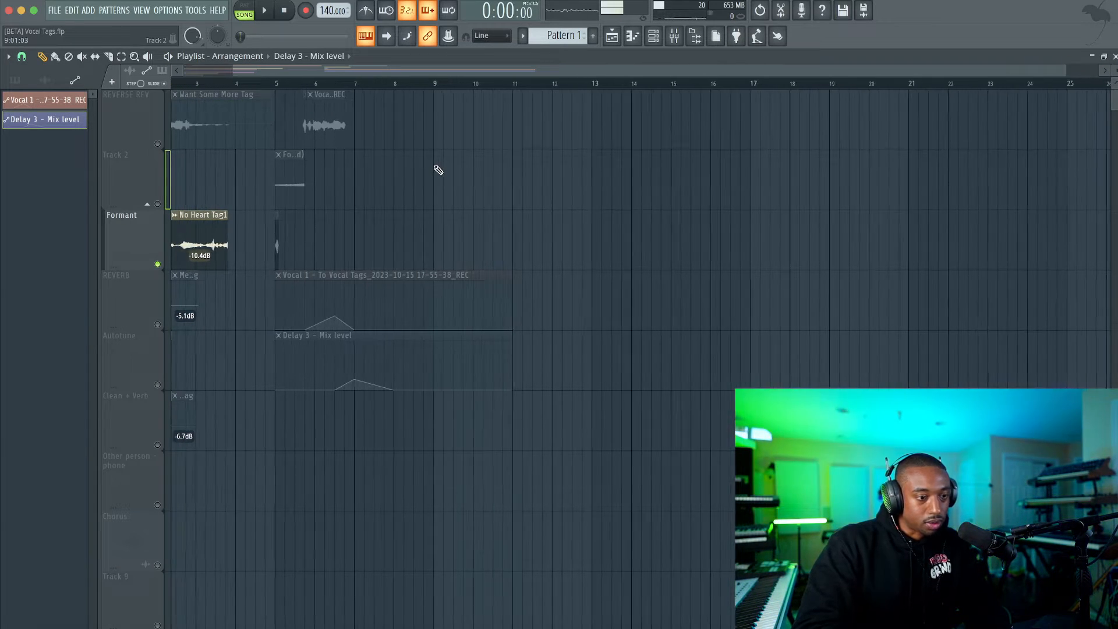
left_click(512, 83)
mouse_move(513, 85)
left_mouse_down()
mouse_move(883, 89)
mouse_move(518, 92)
left_mouse_up()
left_click(369, 12)
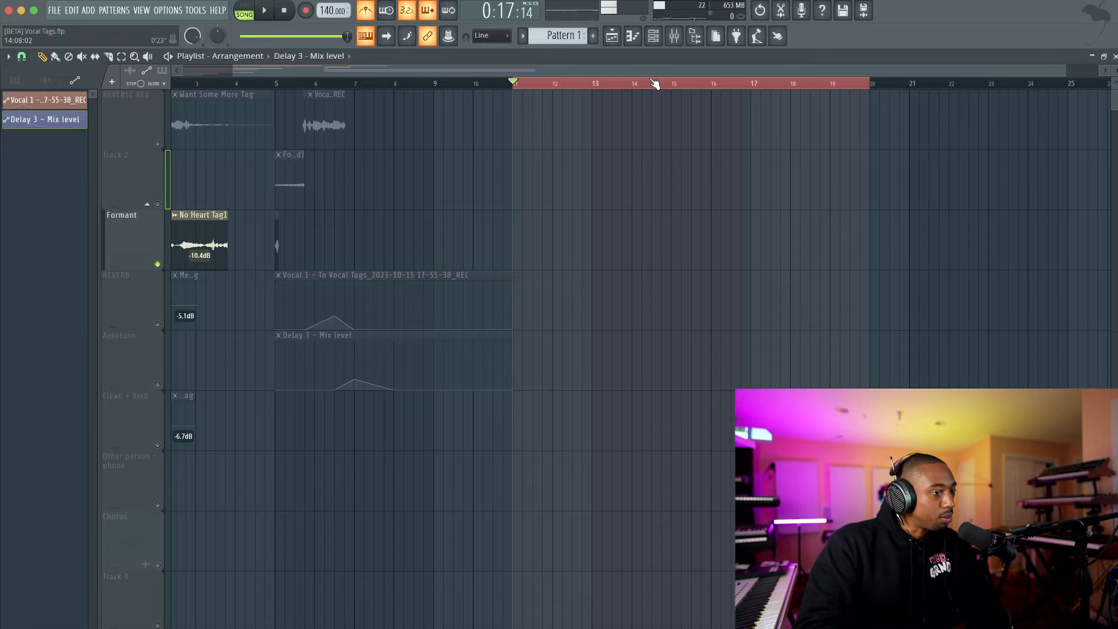
Disable Auto-Tune Pro on the REC mixer track.
left_click(673, 35)
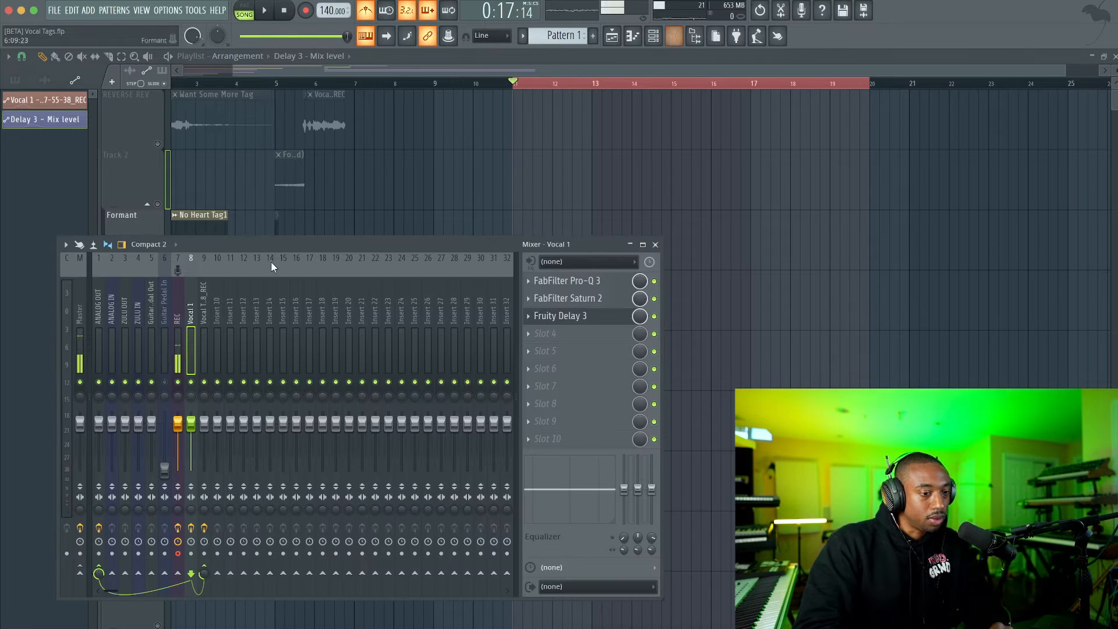
left_click(178, 319)
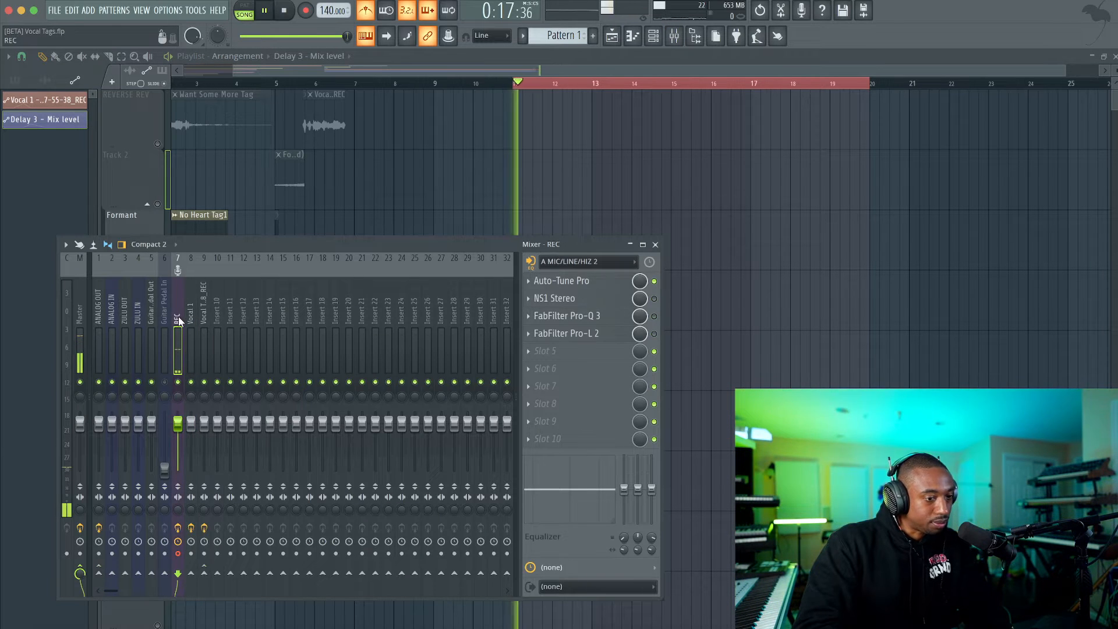
left_click(653, 282)
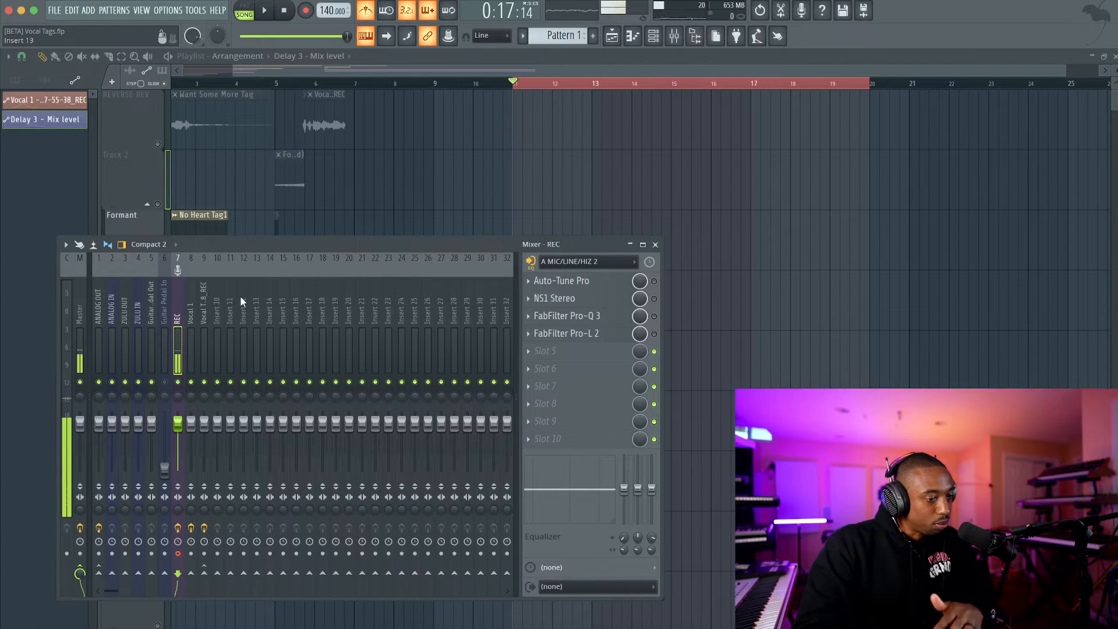
Record several takes of the vocal tag into the playlist as an audio clip starting at bar 11.
left_click(304, 11)
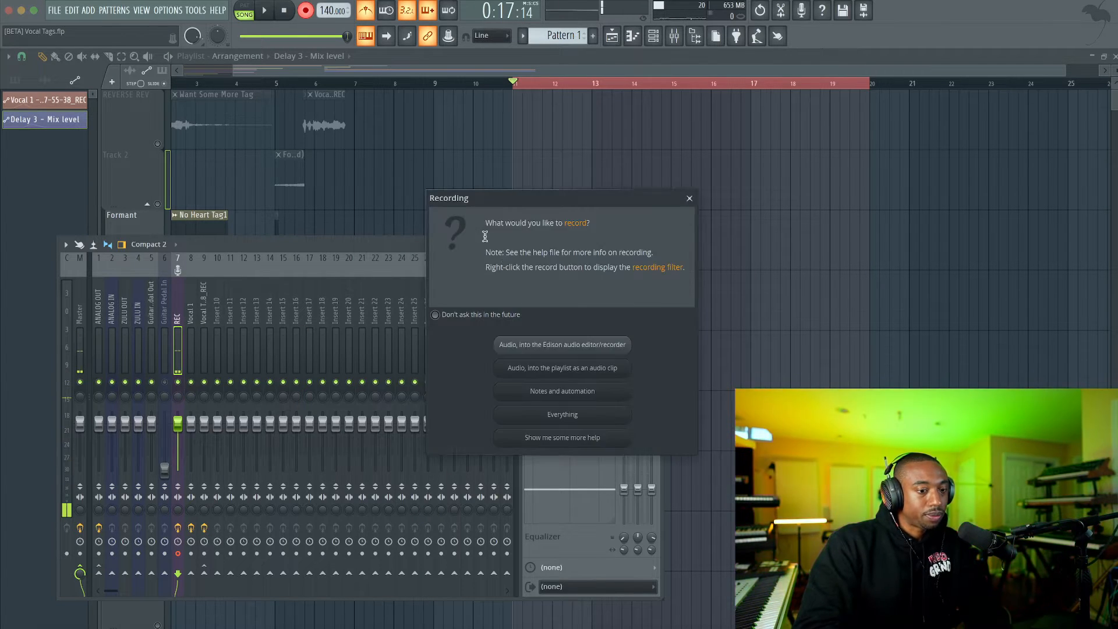
left_click(547, 366)
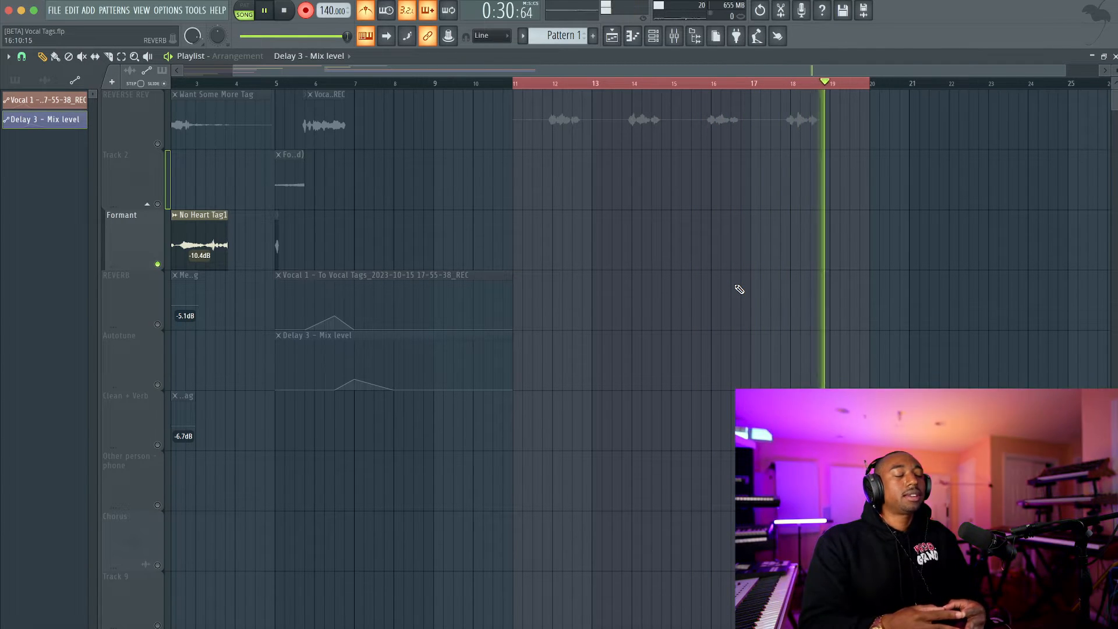
key("space")
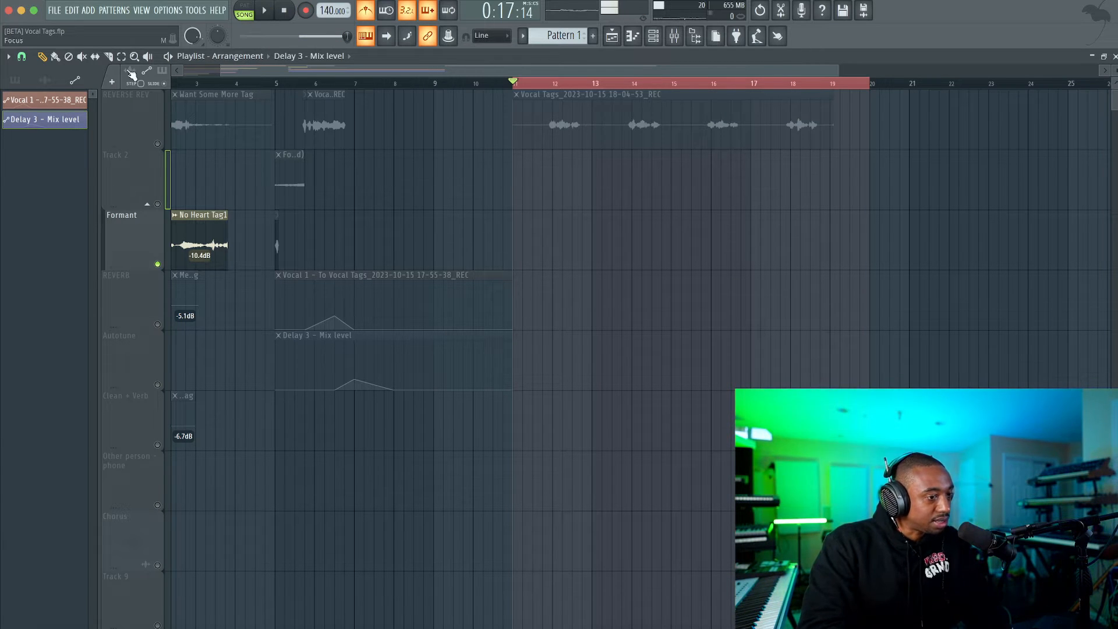
Unmute the REVERSE REV playlist track and route the new vocal recording at bar 11 to mixer track 10.
left_click(78, 58)
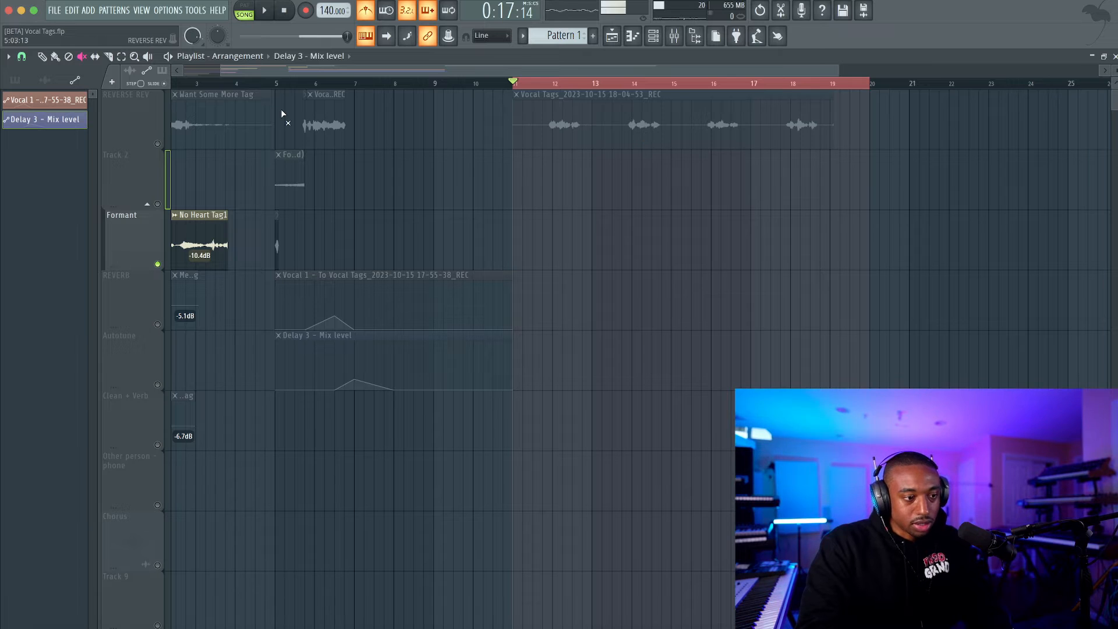
left_click(157, 143)
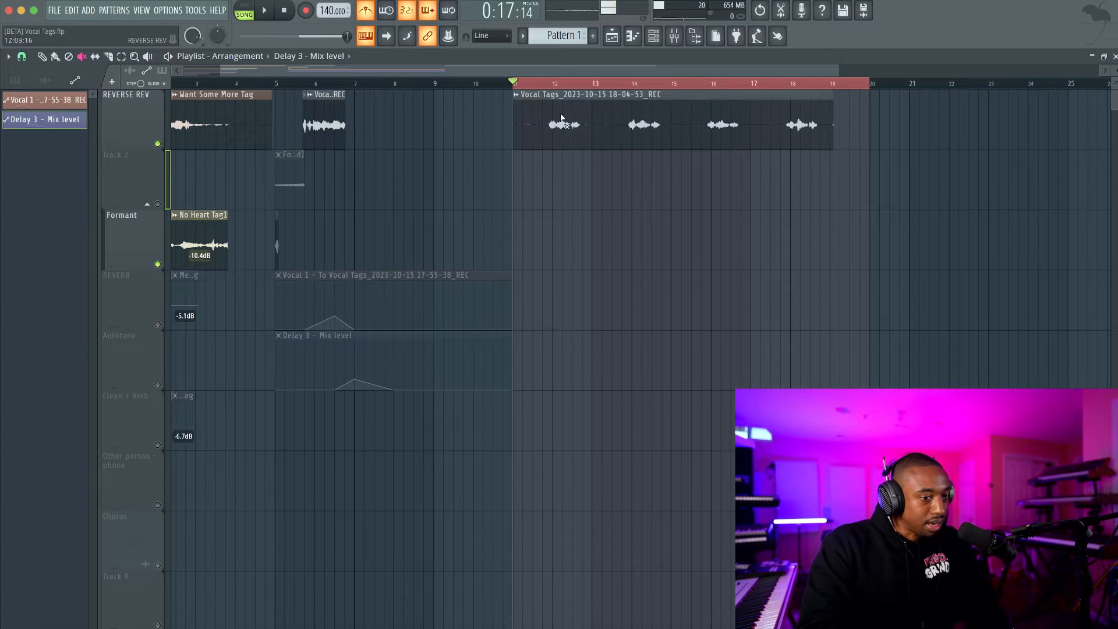
left_click(42, 56)
double_click(539, 110)
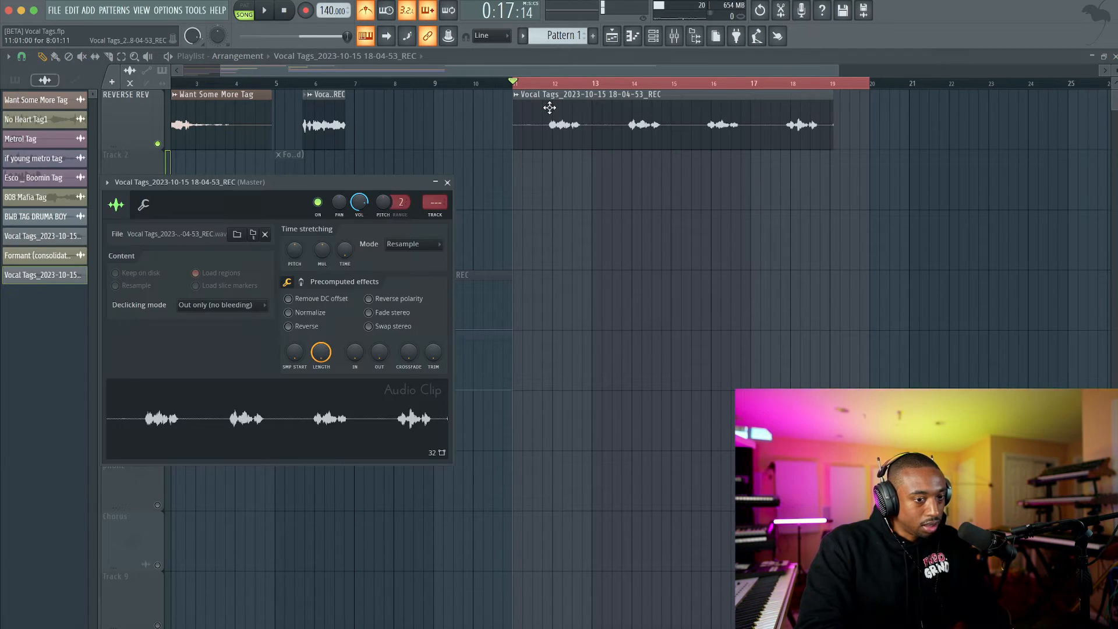
key("F9")
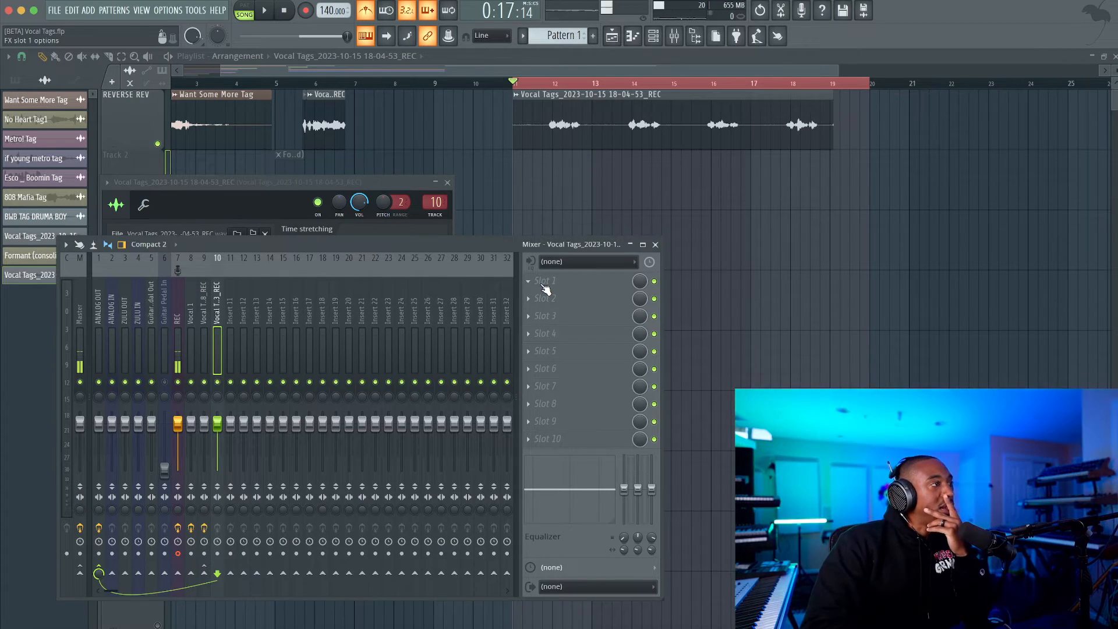
Load Vocal Bender Stereo in slot 1 of mixer track 10 and set its formant to 3 semitones during playback.
left_click(545, 285)
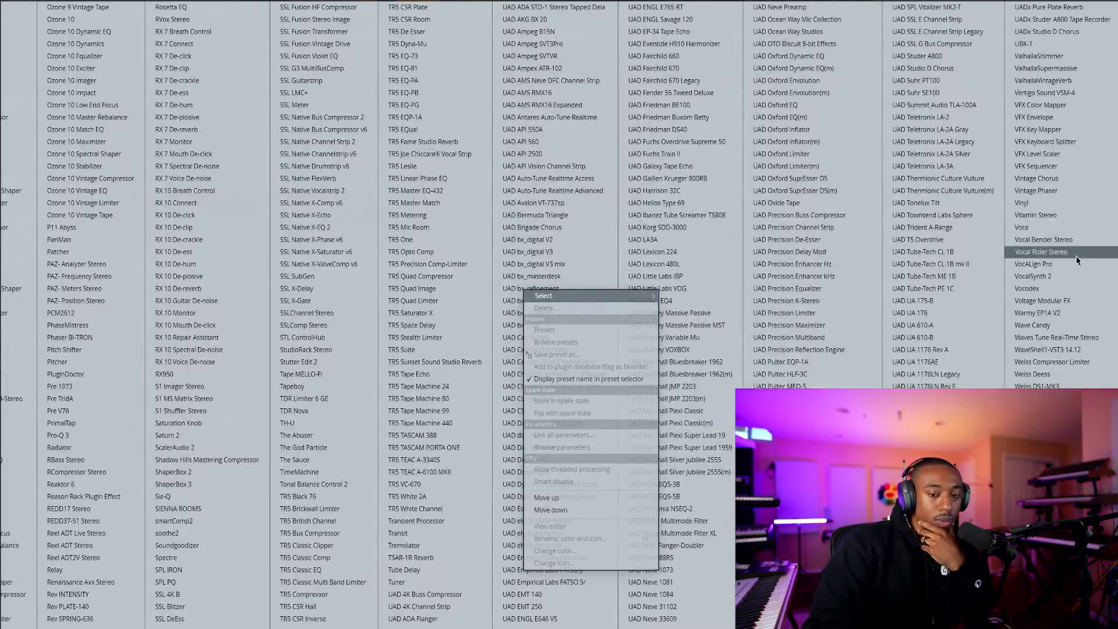
left_click(1070, 241)
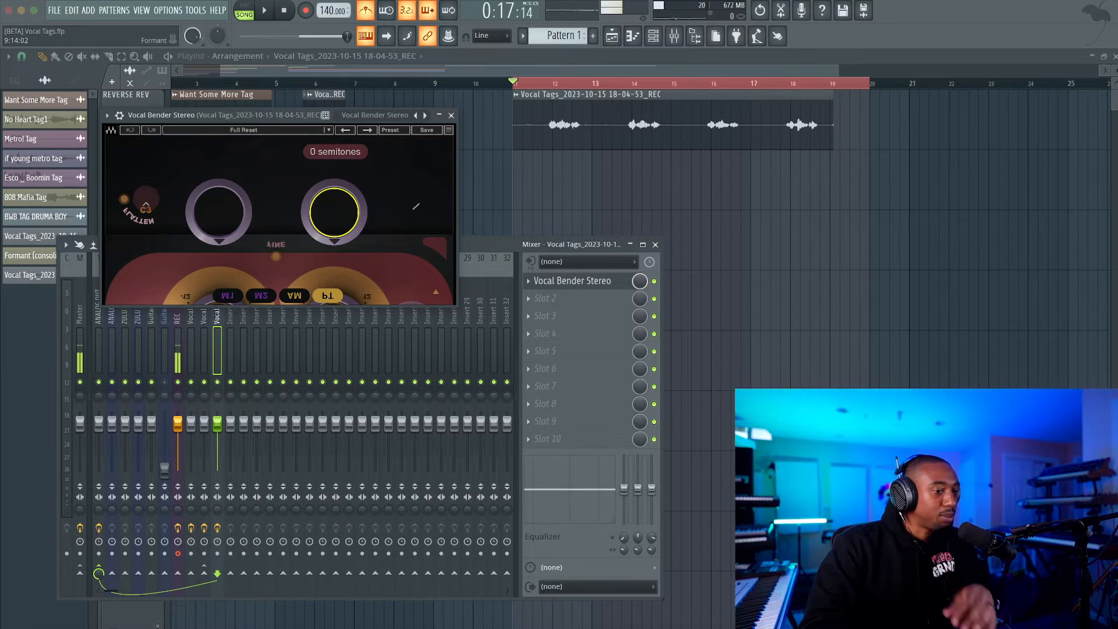
left_click_drag(333, 210, 333, 199)
key("space")
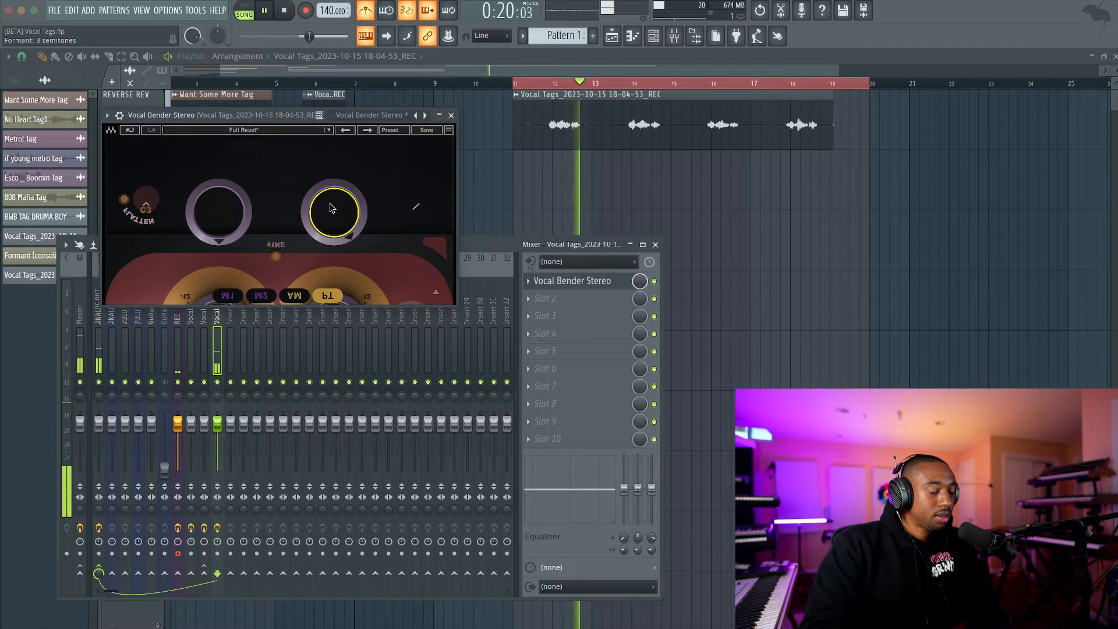
Adjust Vocal Bender's pitch on mixer track 10 and turn off the metronome while playing back the recorded takes.
key("space")
left_click_drag(244, 210, 226, 215)
key("space")
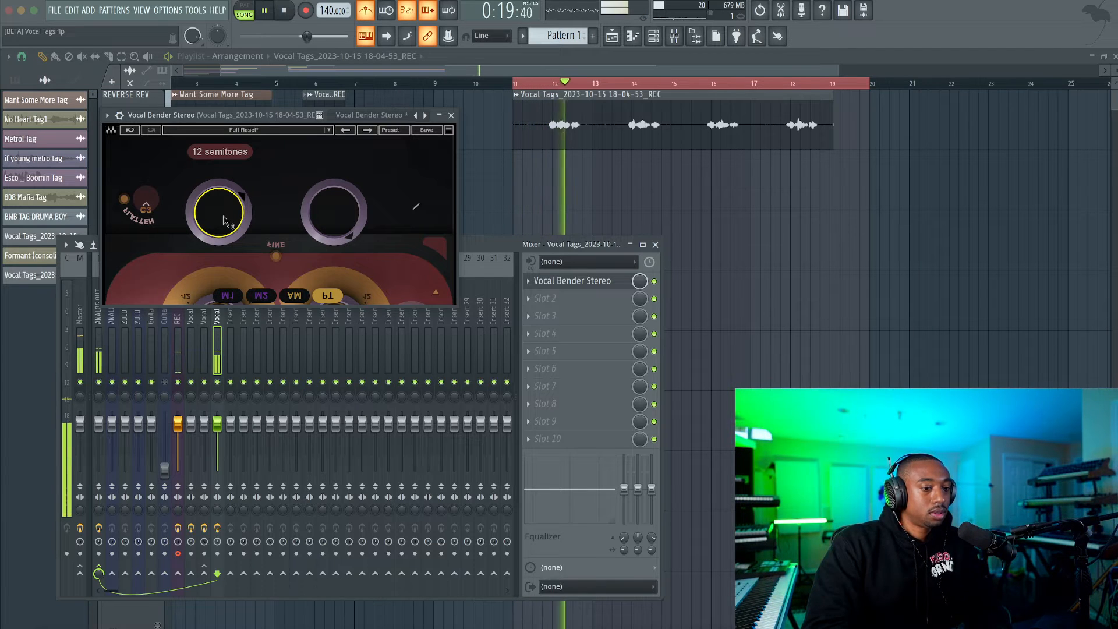
left_click(366, 16)
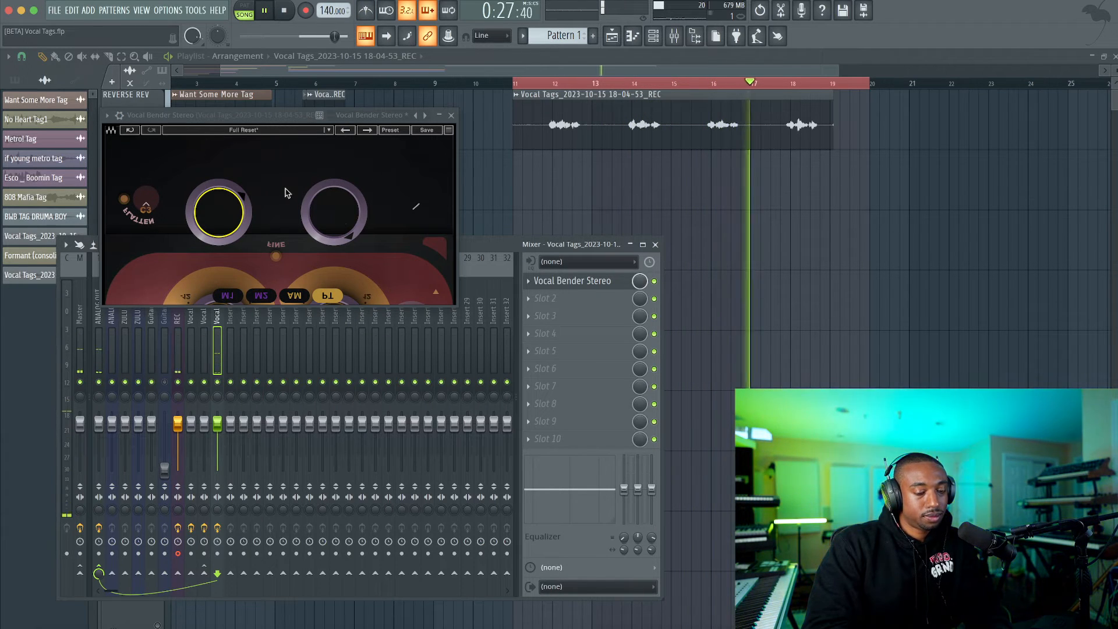
left_click(452, 116)
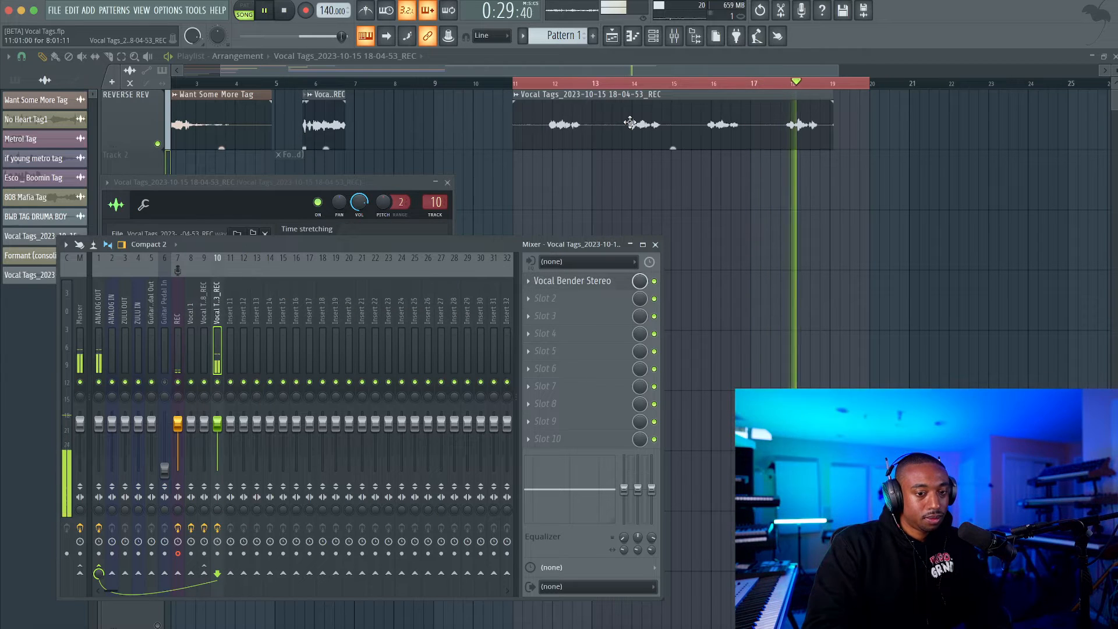
key("space")
Slice the vocal recording on the REVERSE REV track around the third and fourth takes, near bars 16 and 18.
left_click(108, 56)
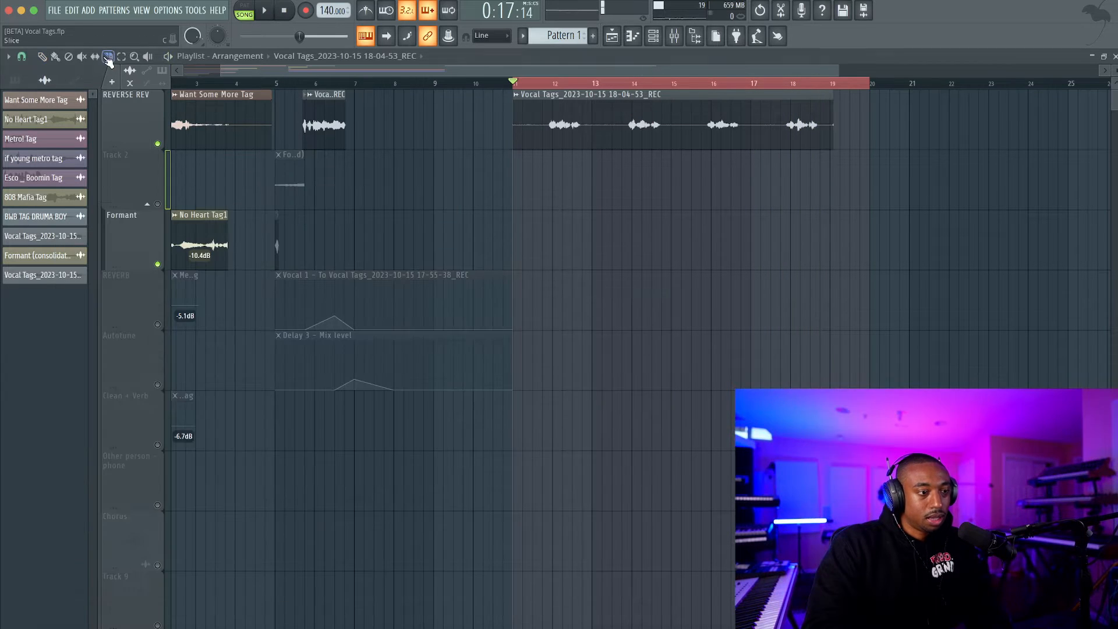
key("space")
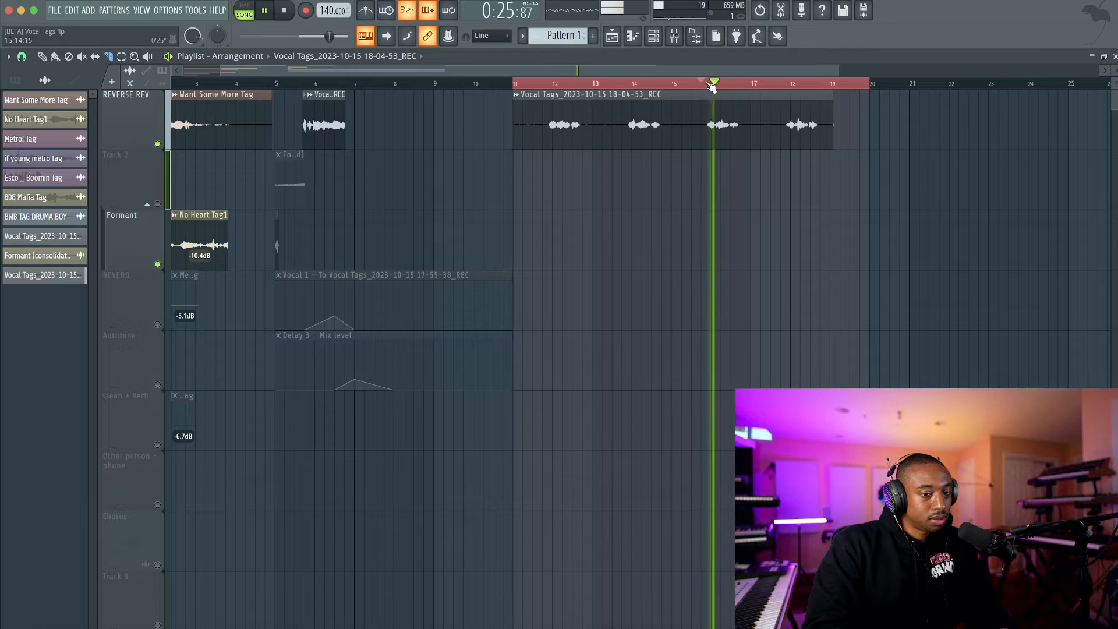
key("space")
scroll(739, 128, "up", 4)
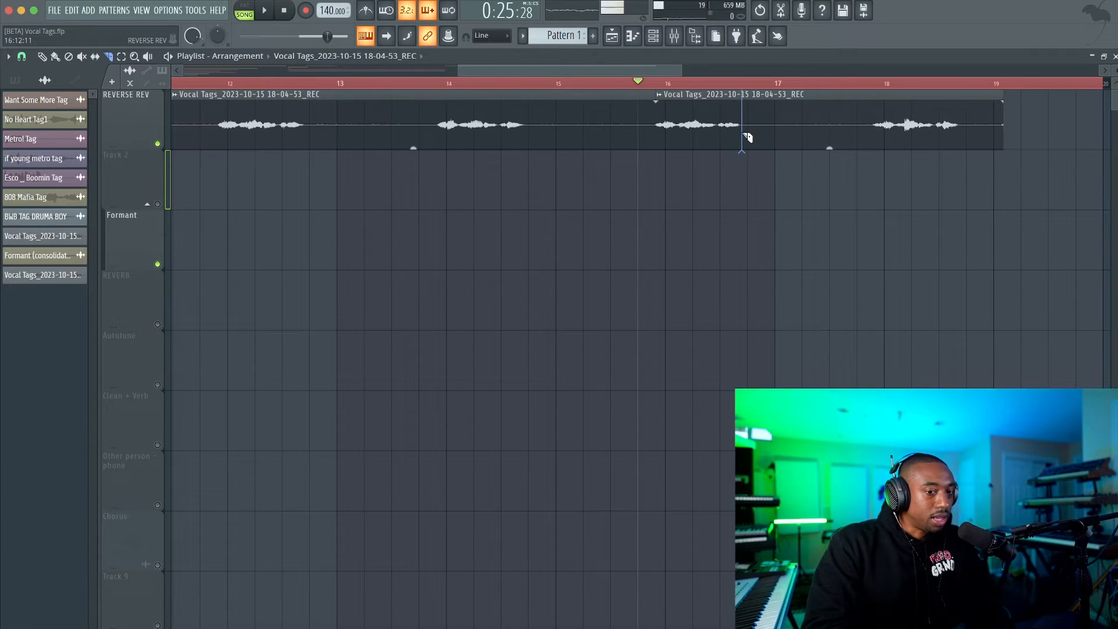
left_click(742, 137)
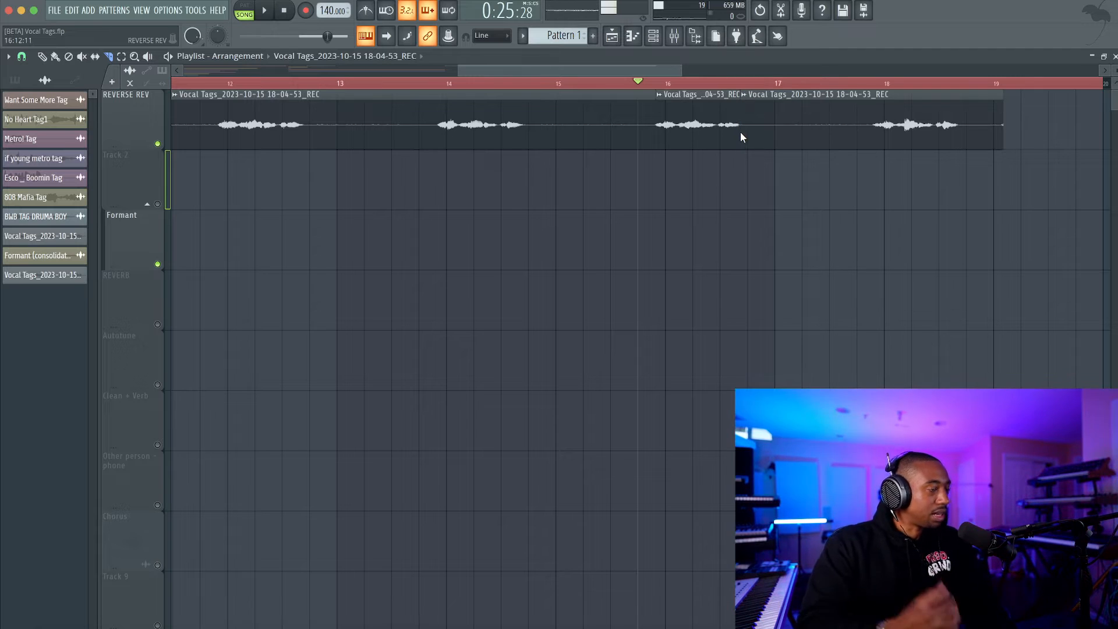
left_click(955, 131)
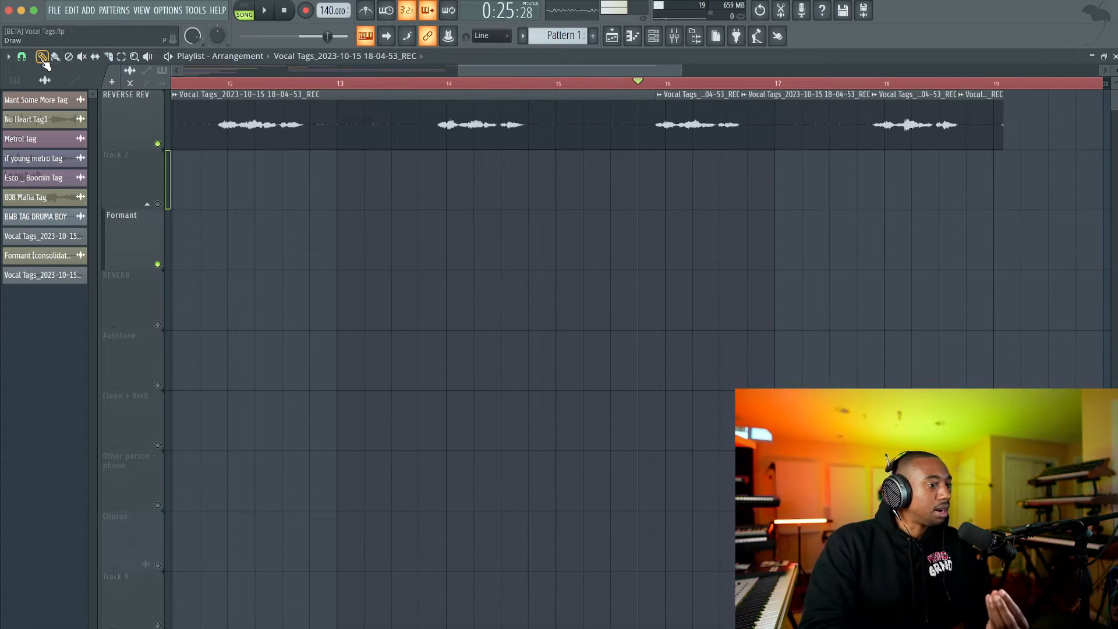
Play back the sliced takes and delete every segment of the recording except the two takes near bars 16 and 18.
key("space")
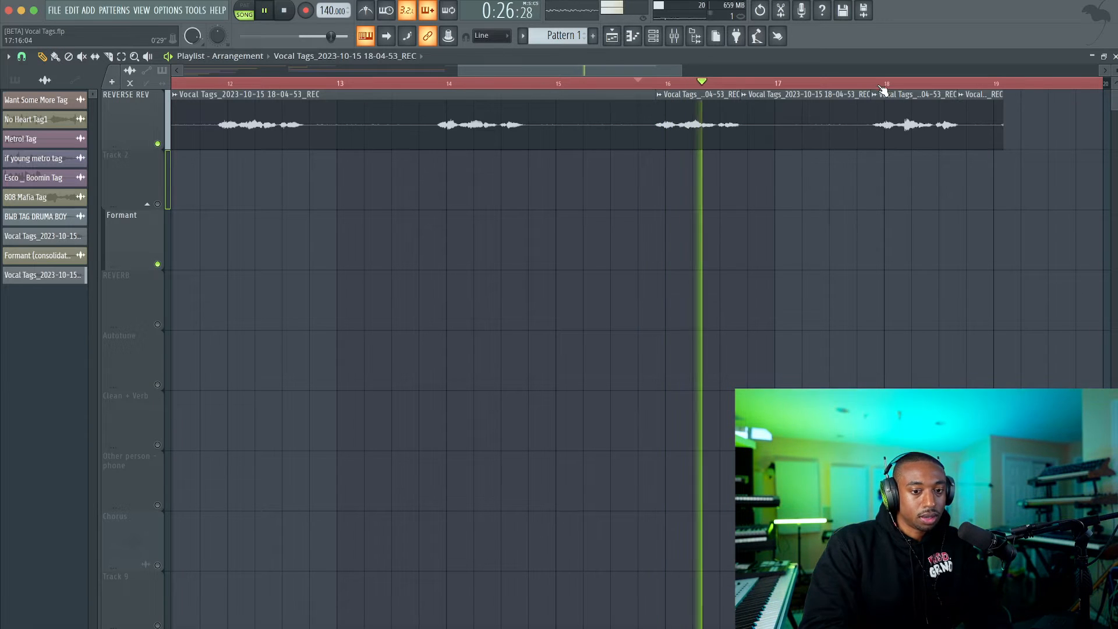
scroll(873, 92, "down", 2)
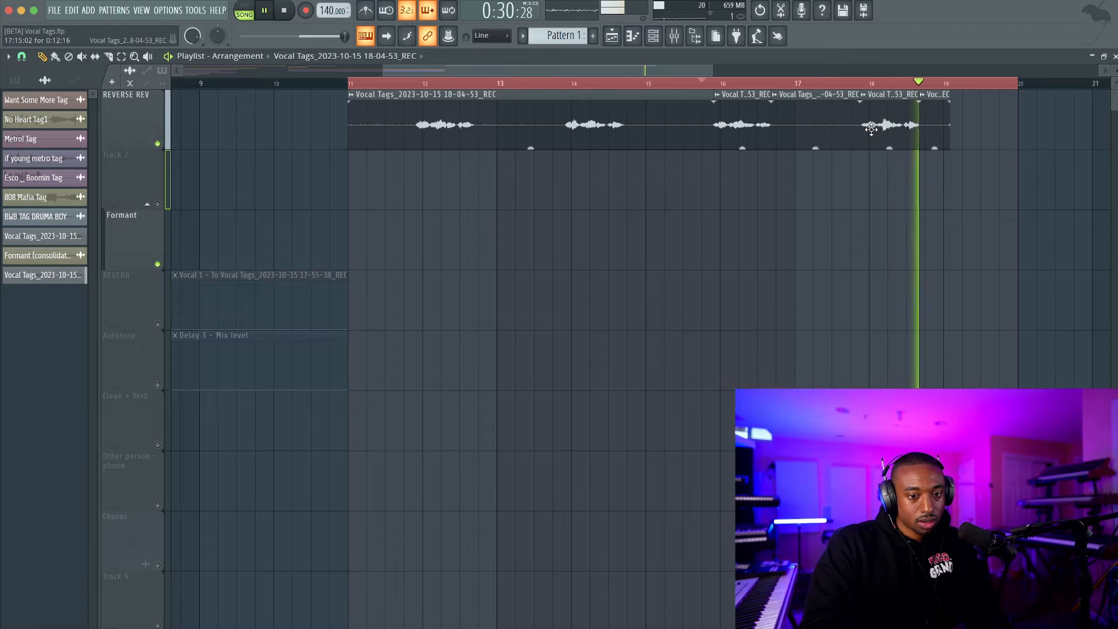
key("space")
right_click(935, 122)
right_click(815, 122)
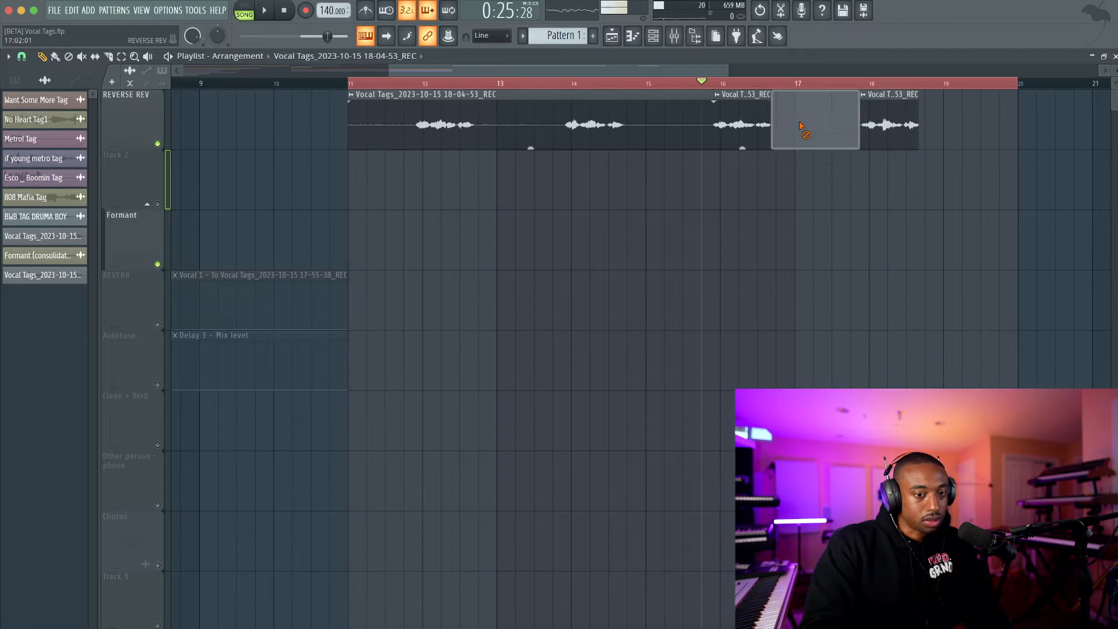
right_click(614, 108)
Clear the time selection, solo the Formant track to listen to the No Heart Tag1 reference, and restore all tracks.
scroll(231, 155, "left", 10)
scroll(231, 155, "down", 3)
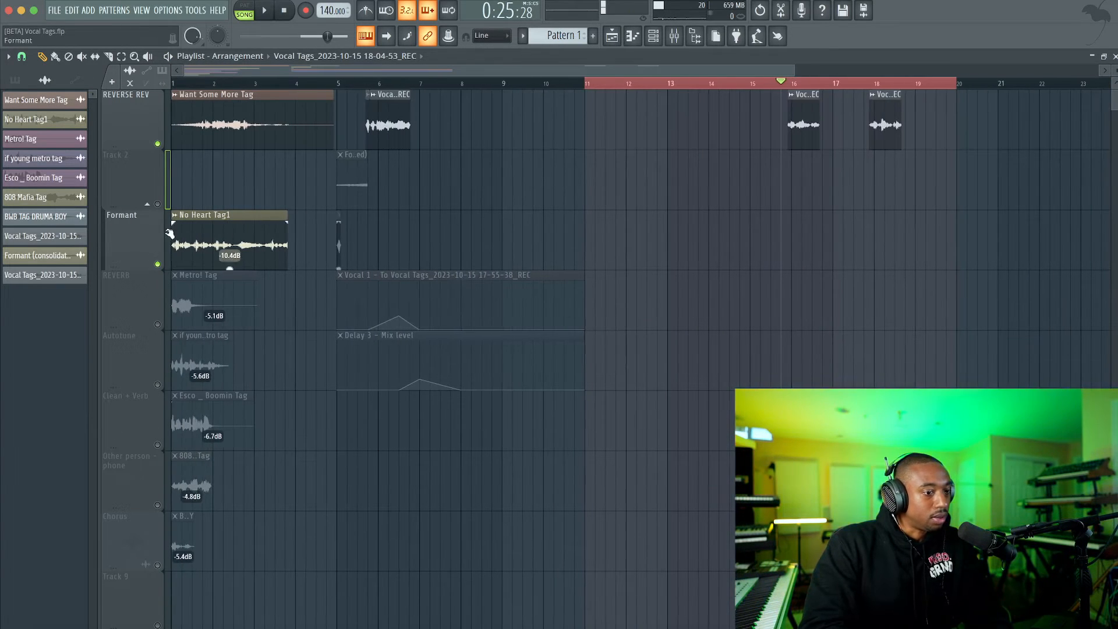
right_click(191, 86)
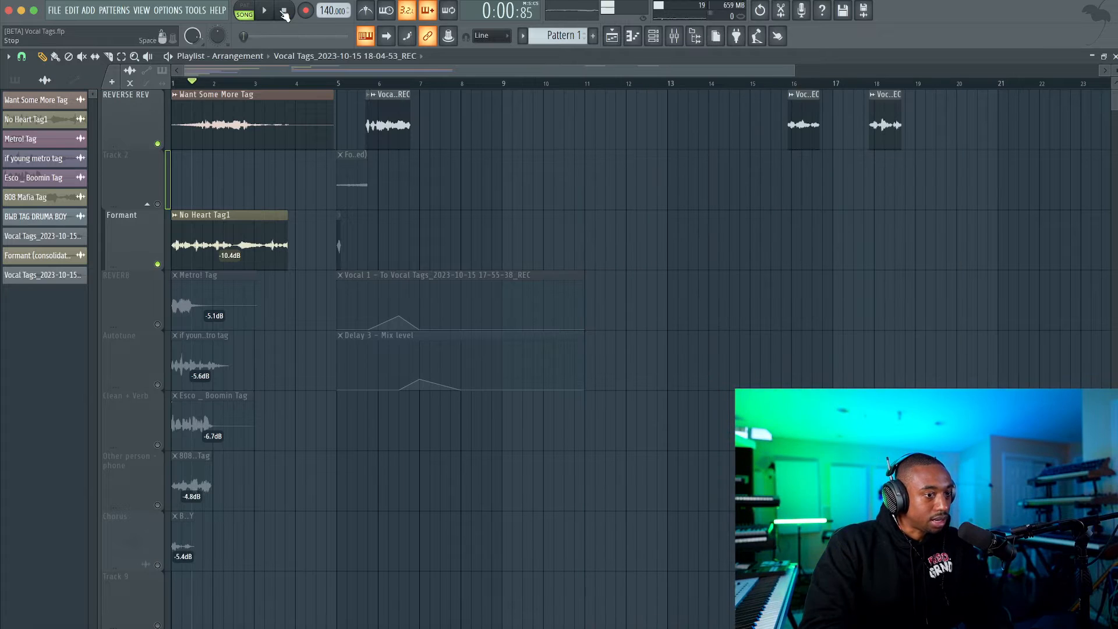
right_click(158, 264)
key("space")
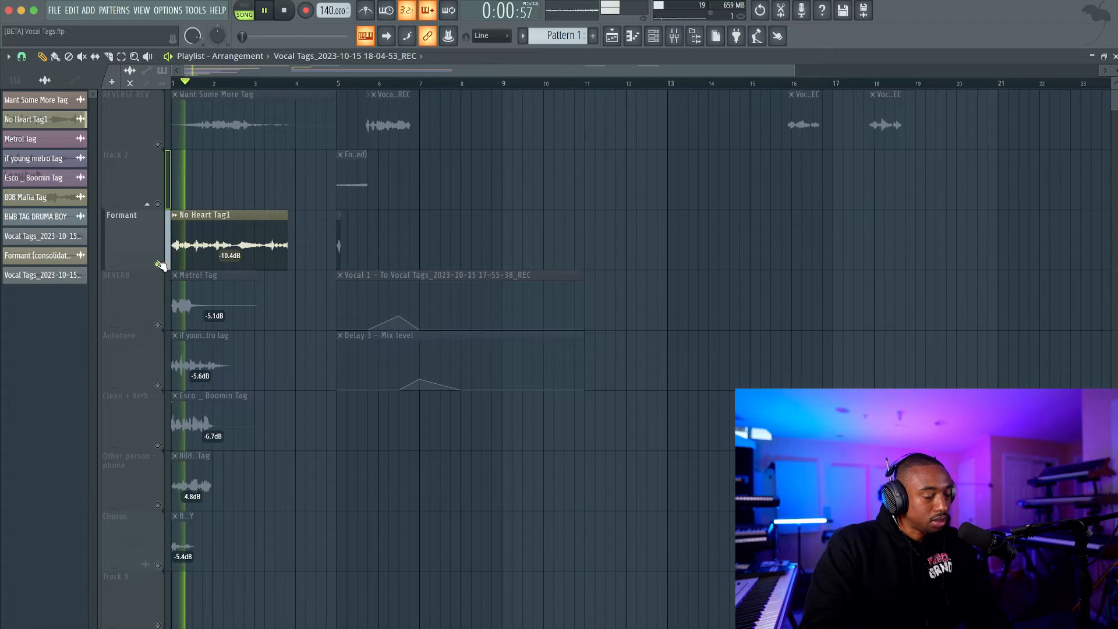
key("space")
key("space")
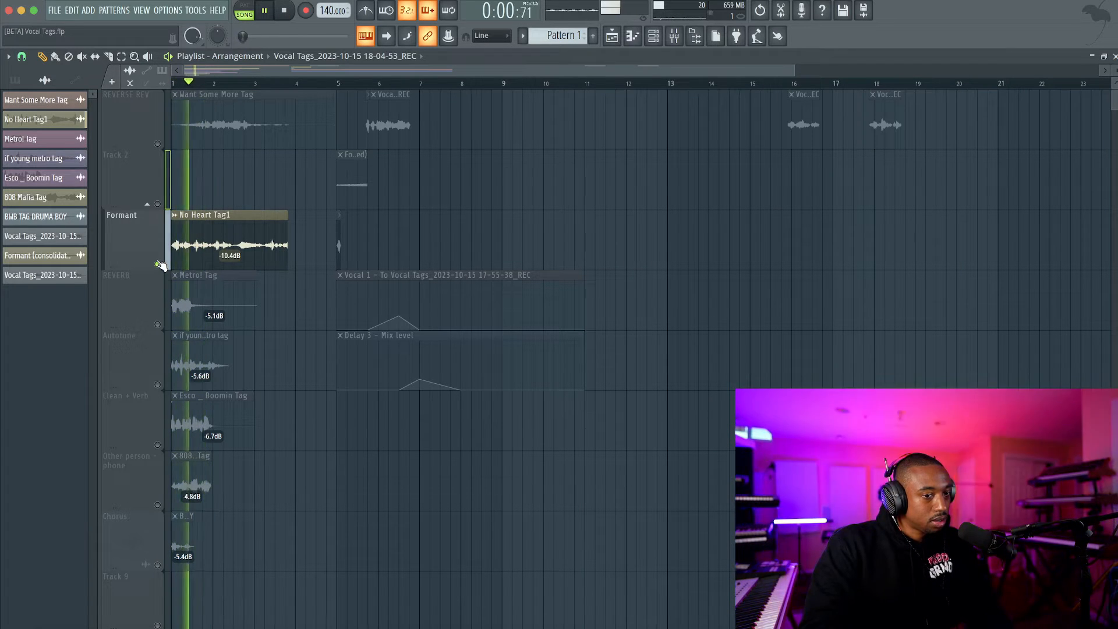
right_click(157, 263)
key("space")
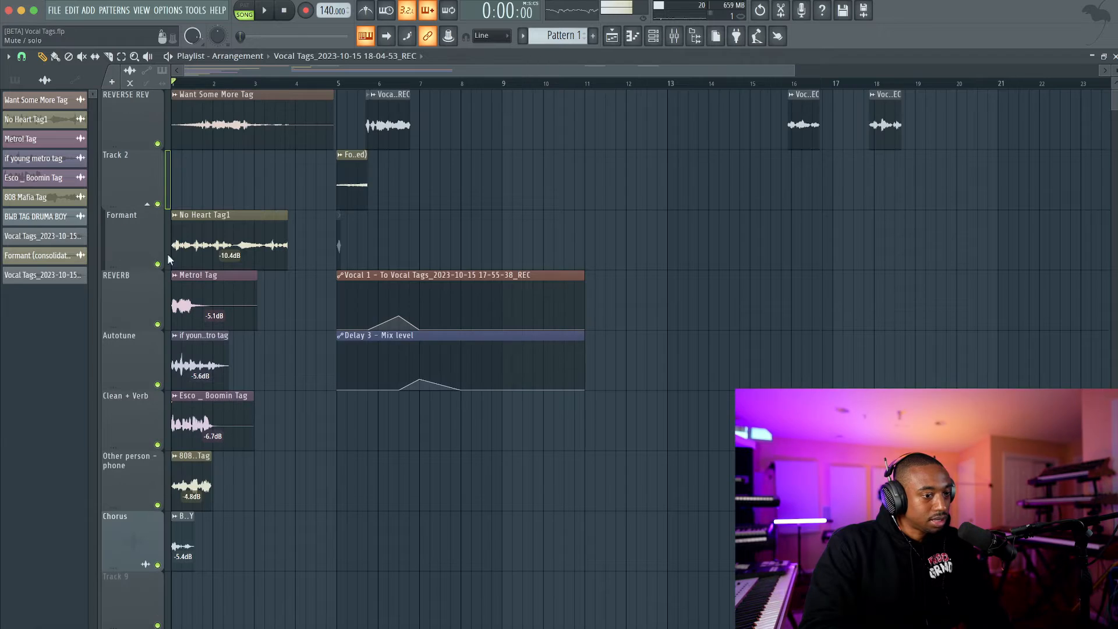
Route the vocal clip near bar 16 to mixer track 11 and load Fruity Stereo Enhancer in its slot 1.
left_click_drag(797, 89, 806, 99)
double_click(805, 99)
key("ctrl+l")
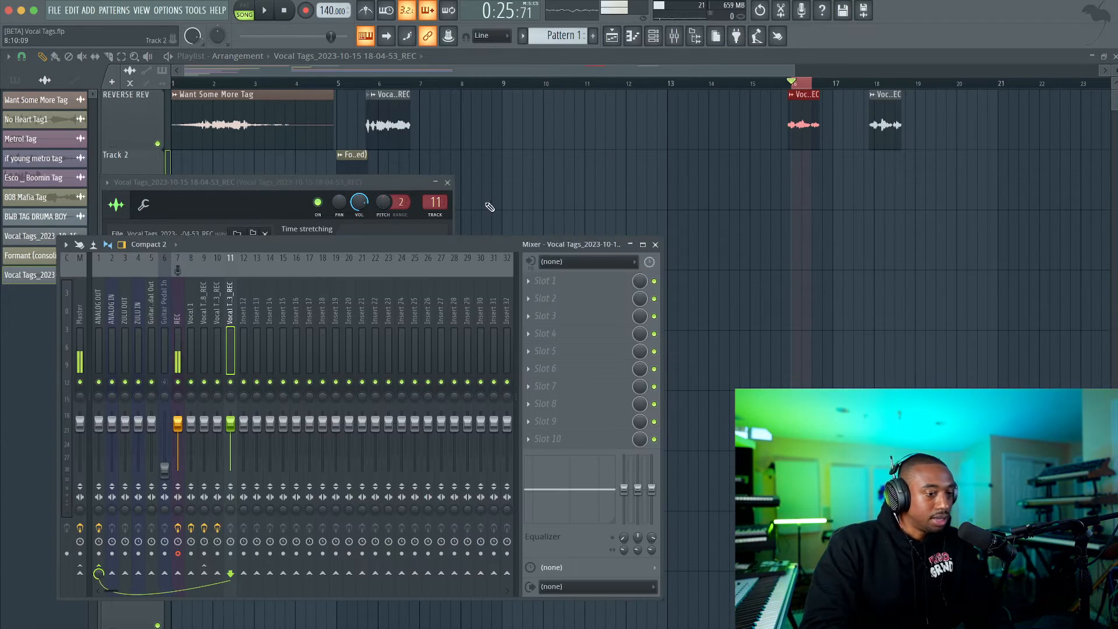
left_click(534, 282)
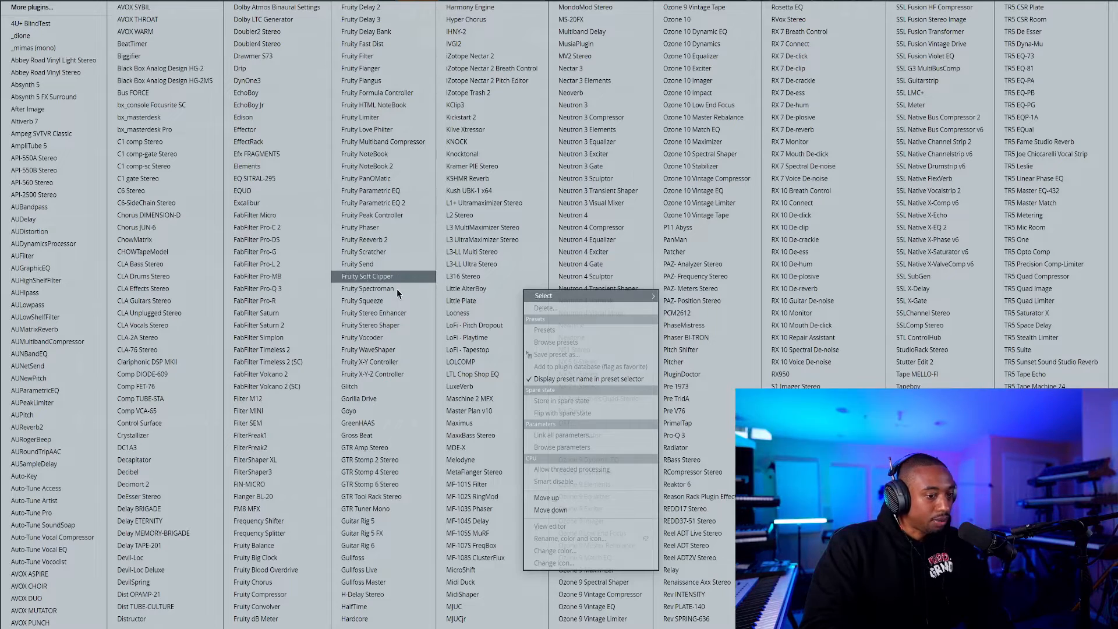
left_click(394, 314)
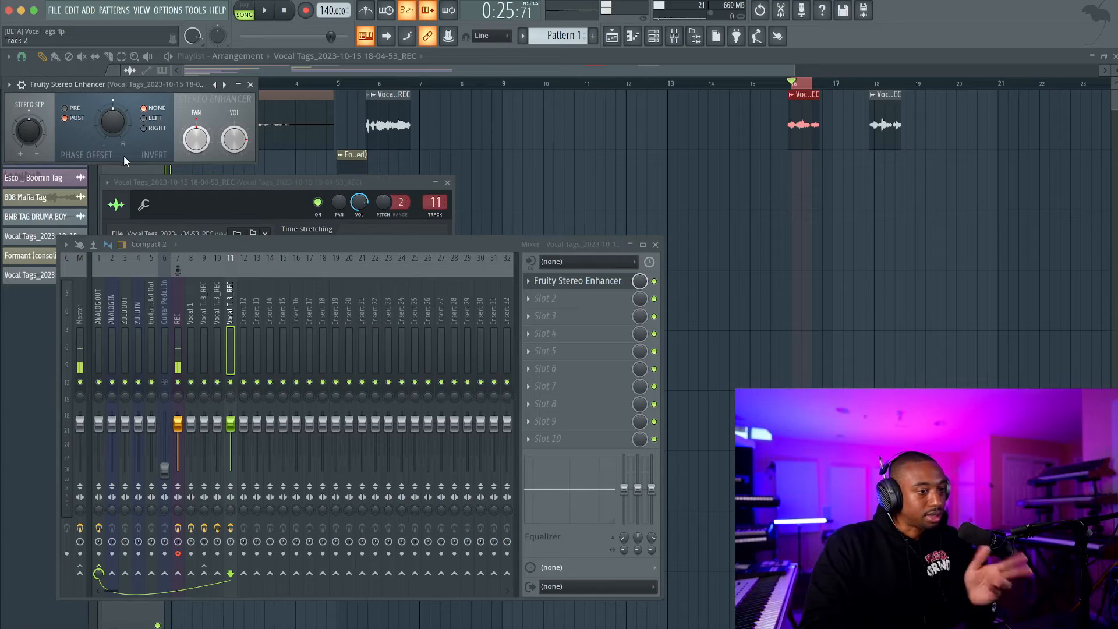
key("space")
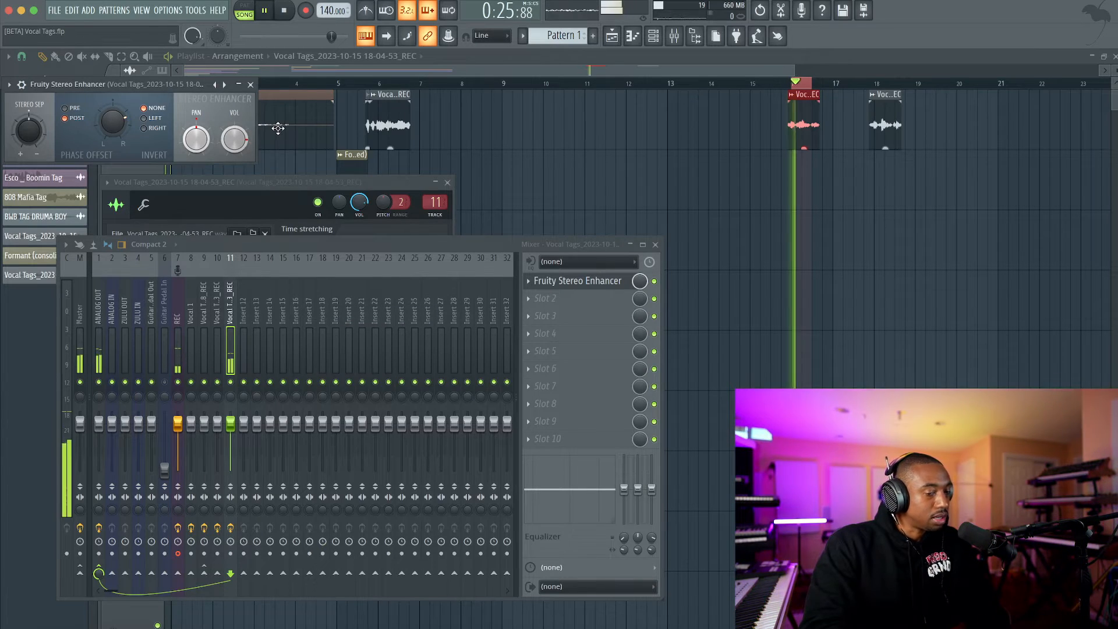
key("space")
Copy Vocal Bender Stereo with its settings from mixer track 10 to track 11 and place it before Fruity Stereo Enhancer.
left_click(219, 301)
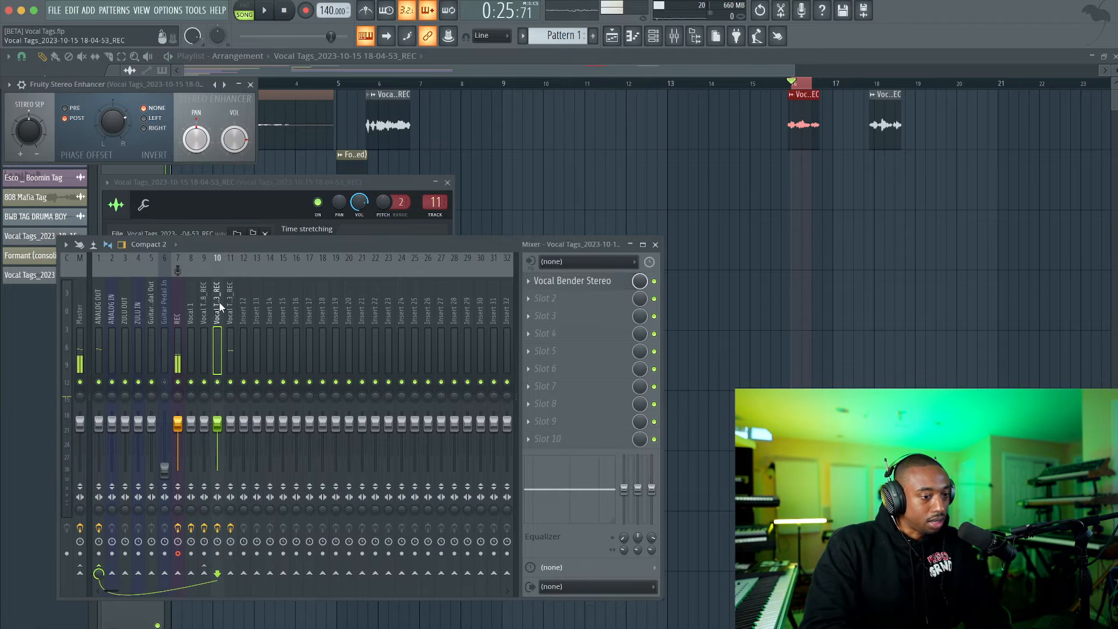
left_click(204, 304)
left_click(215, 309)
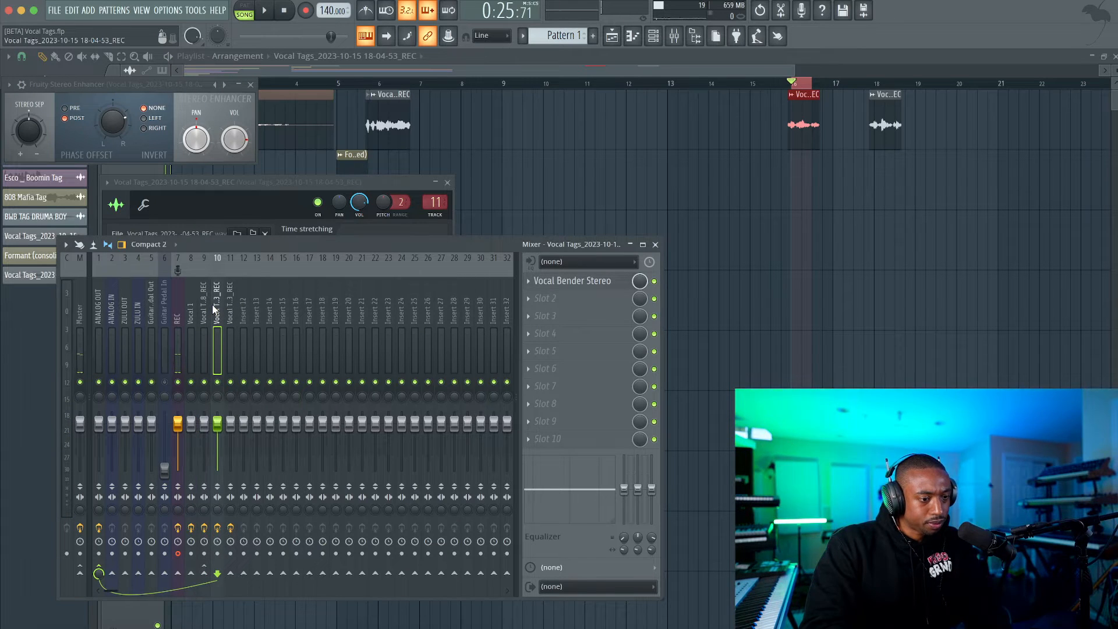
left_click(231, 315)
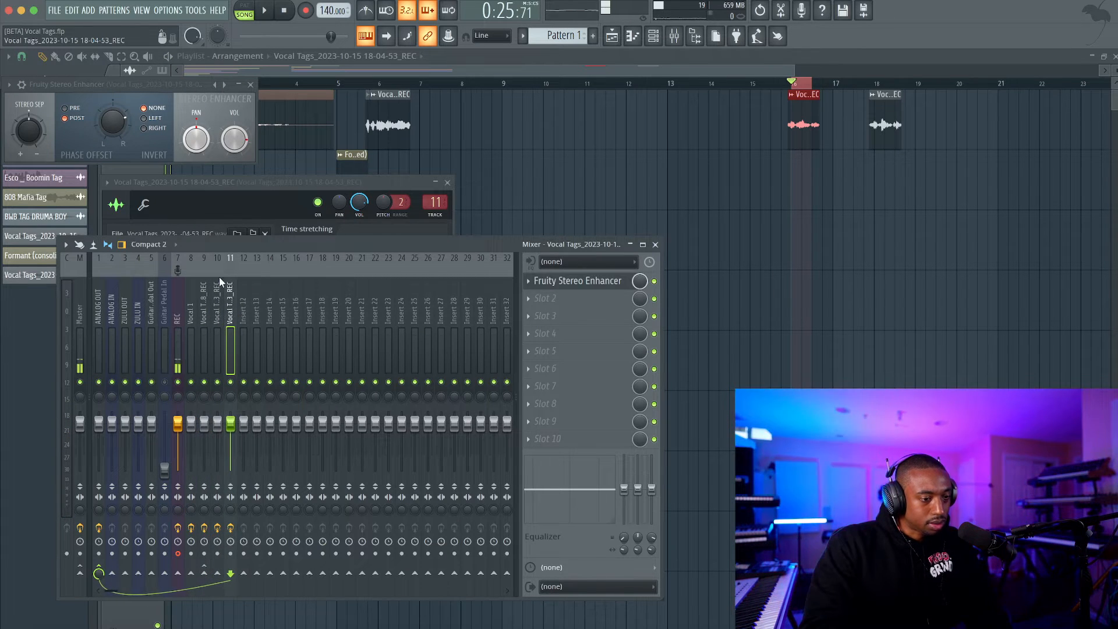
left_click(207, 301)
left_click(217, 302)
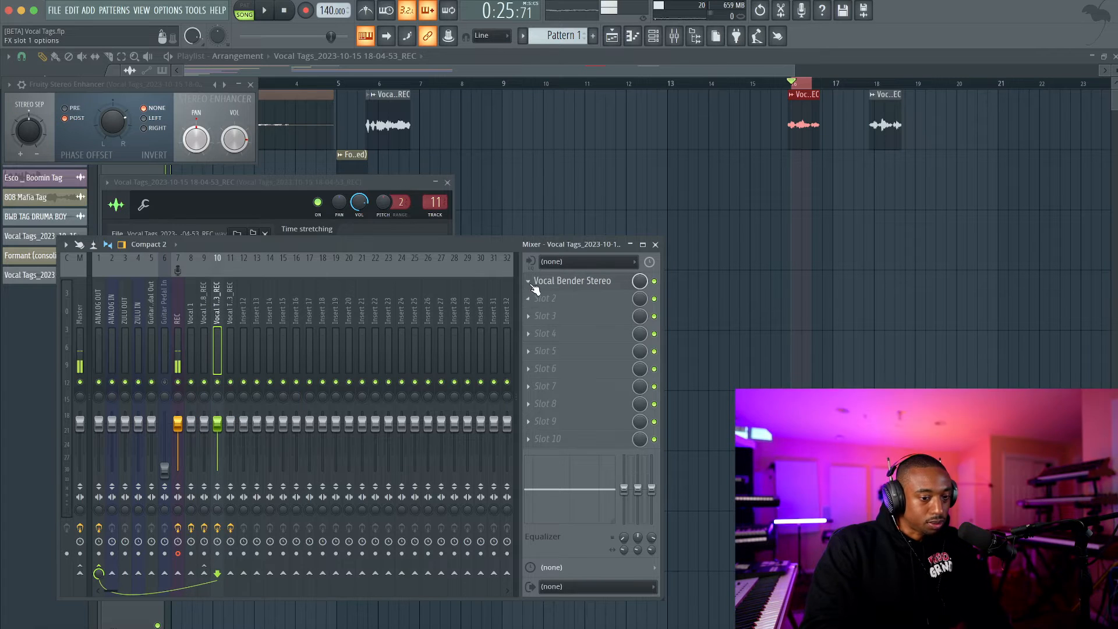
left_click(528, 280)
left_click_drag(558, 354, 234, 317)
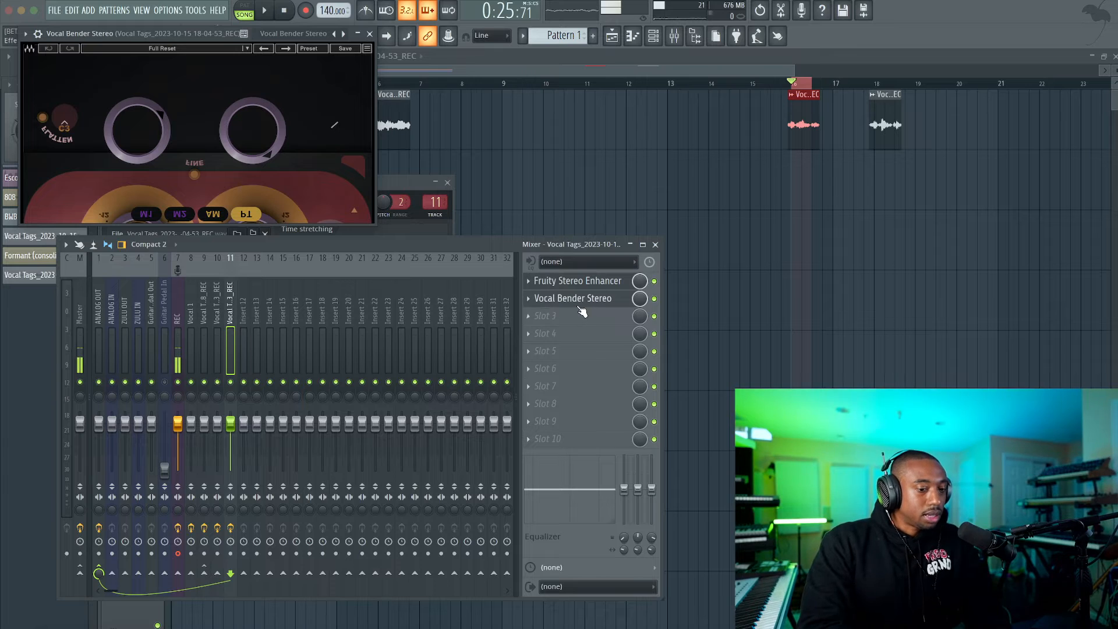
left_click_drag(593, 300, 593, 284)
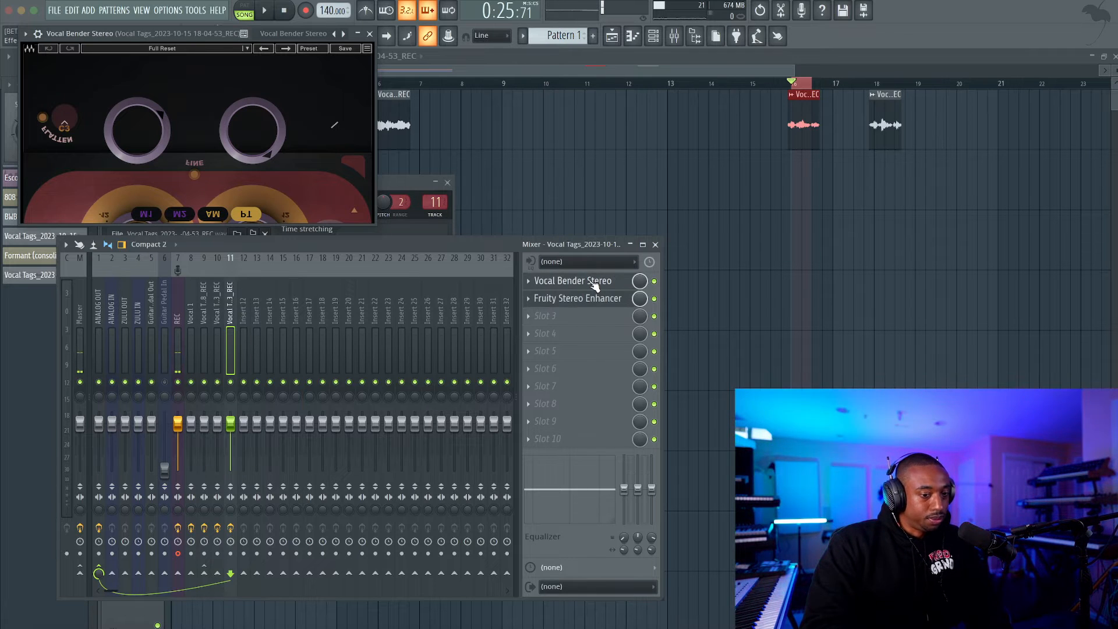
left_click(370, 33)
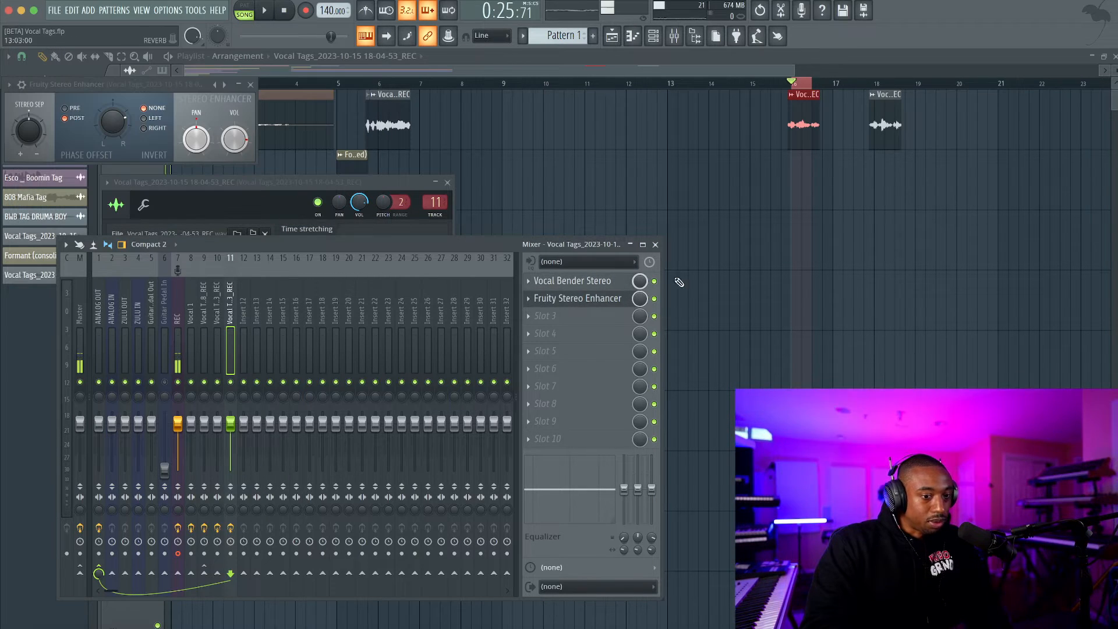
Play back the processed take near bar 16 and close the mixer and all plugin windows.
key("space")
left_click(655, 243)
key("space")
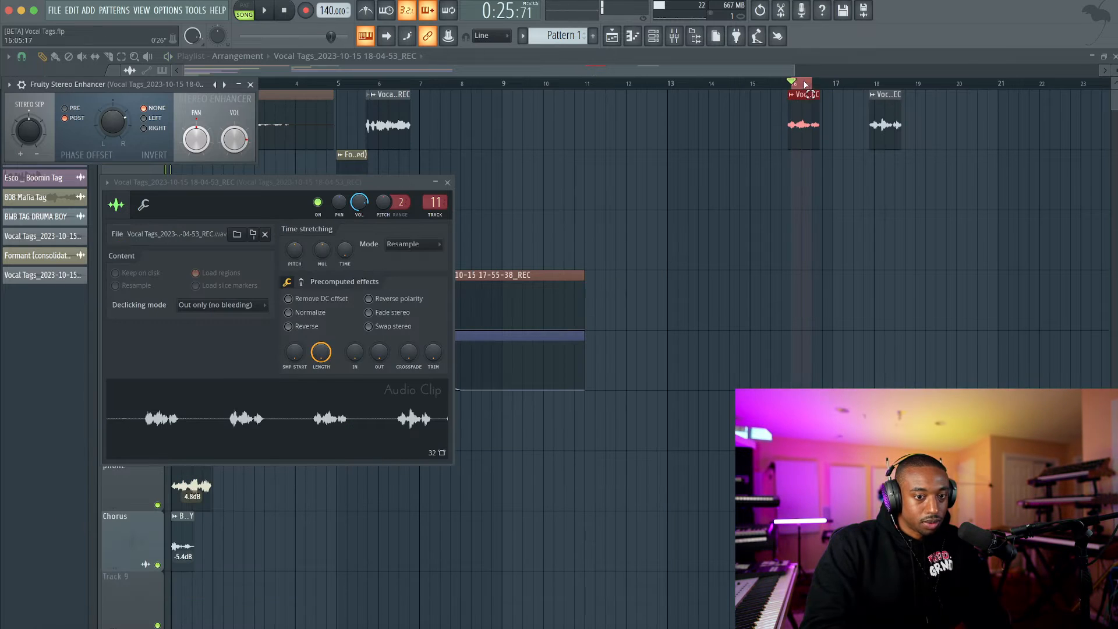
key("F12")
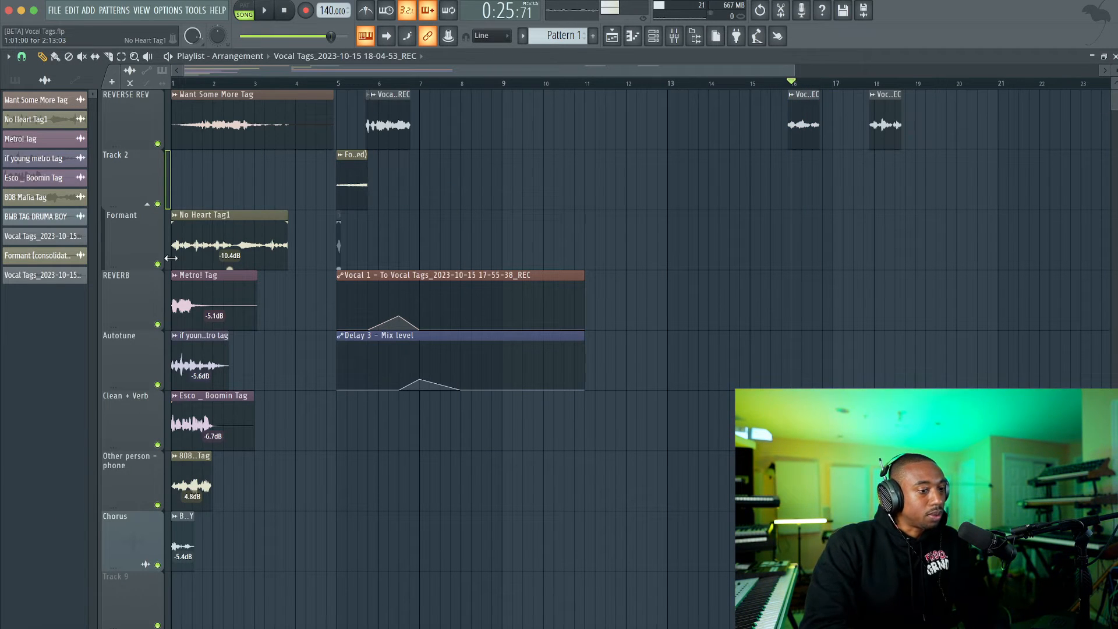
Solo the Formant track, replay the No Heart Tag1 reference for comparison, and unsolo it.
right_click(159, 264)
key("space")
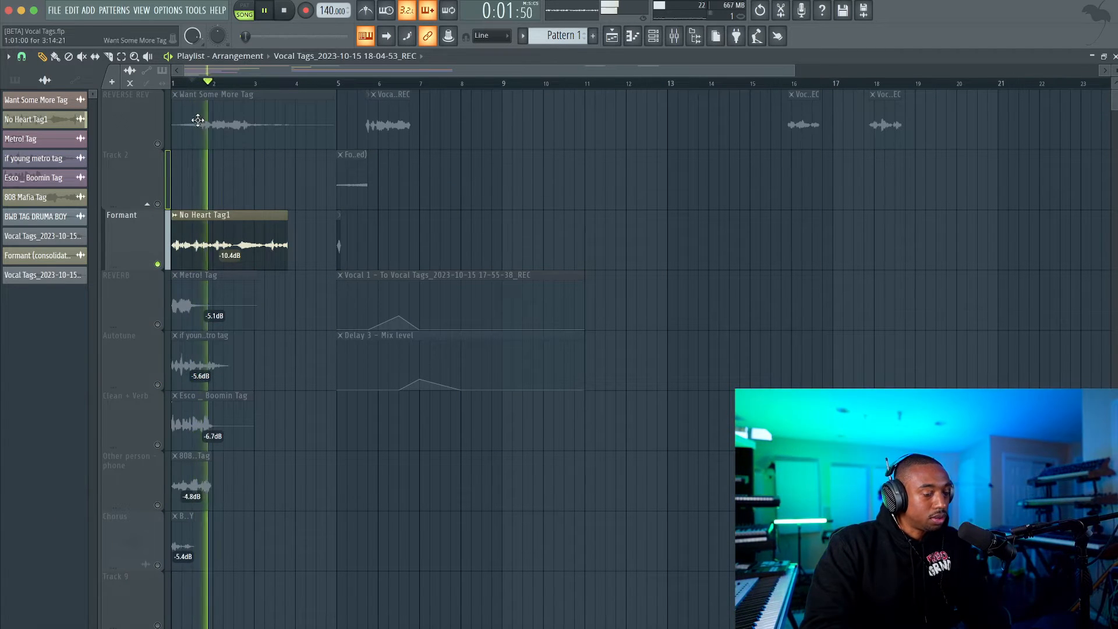
key("space")
right_click(158, 265)
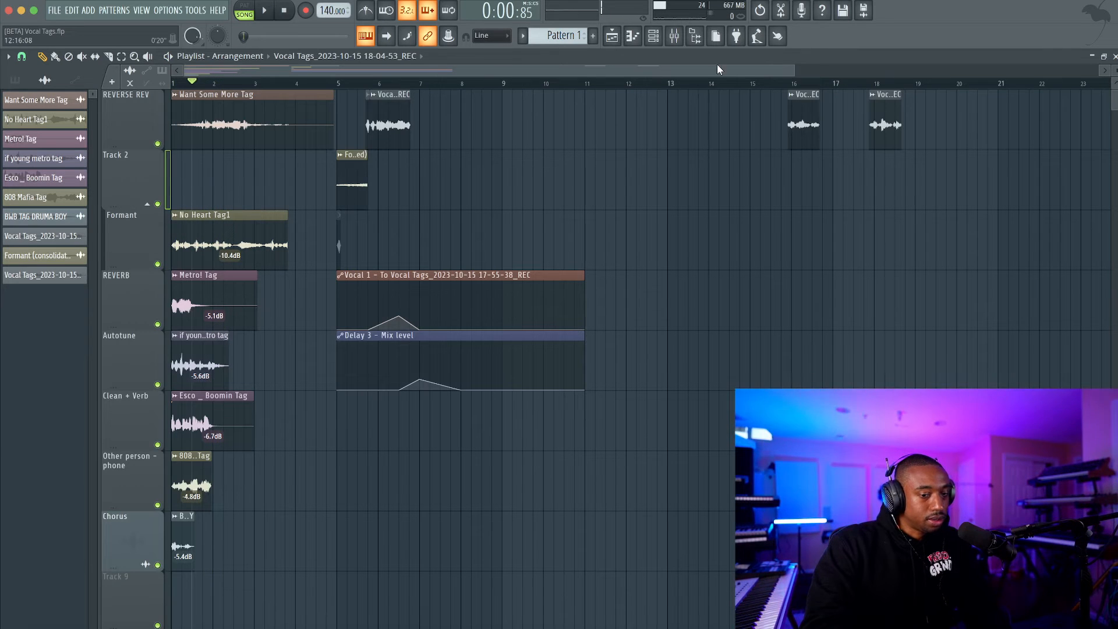
Compare the two kept vocal takes by selecting and playing the playlist ranges around bars 16 and 18.
key("space")
left_click_drag(794, 82, 913, 81)
key("space")
Select the range from bar 16 through bar 18 and play both kept vocal takes in sequence.
key("space")
key("space")
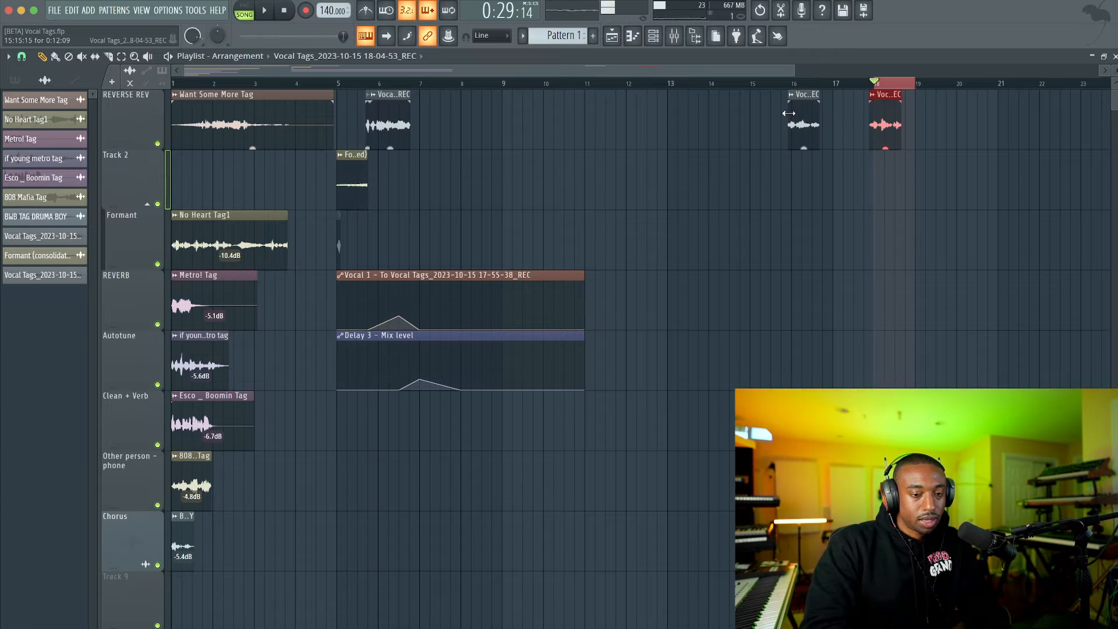
left_click_drag(781, 82, 914, 83)
key("space")
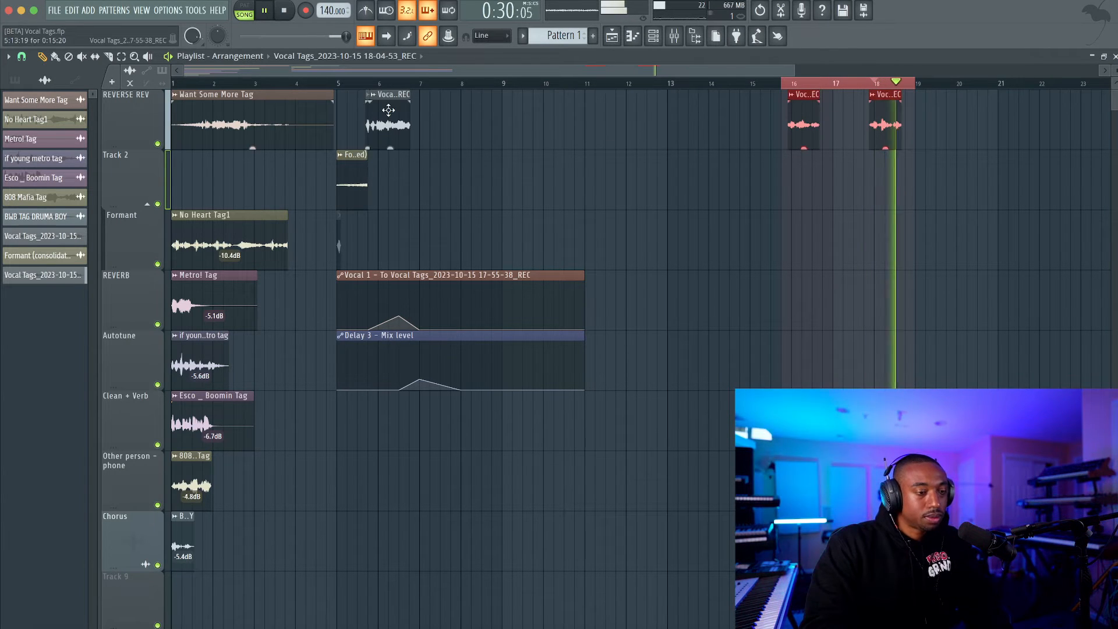
key("space")
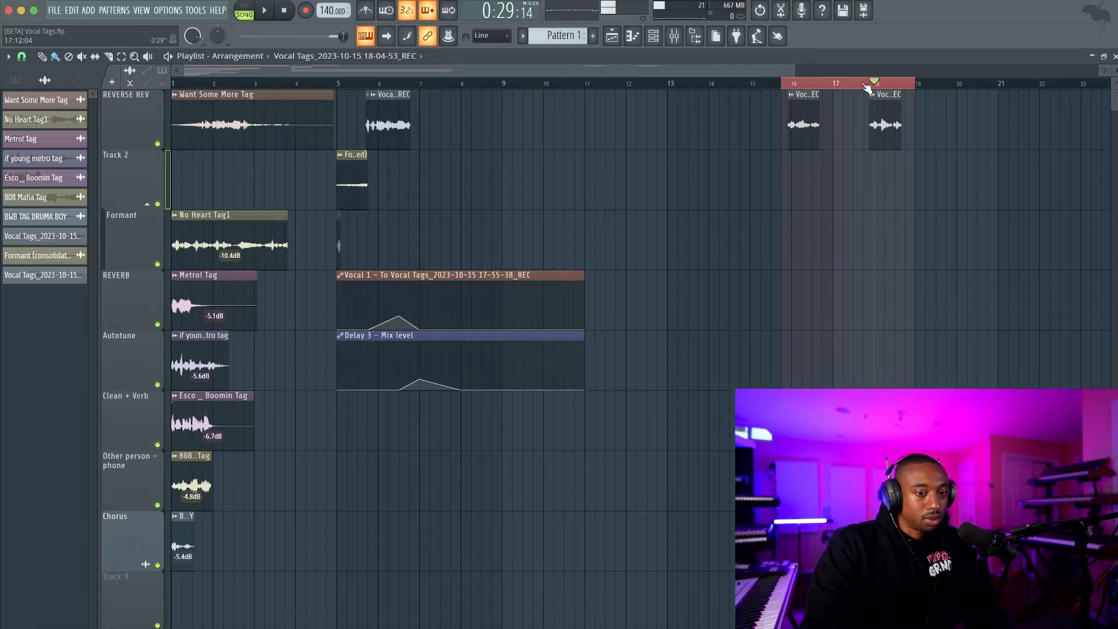
Move the two kept vocal takes on the REVERSE REV track to start at bars 11 and 12.
left_click_drag(802, 104, 677, 103)
left_click(658, 93, "ctrl")
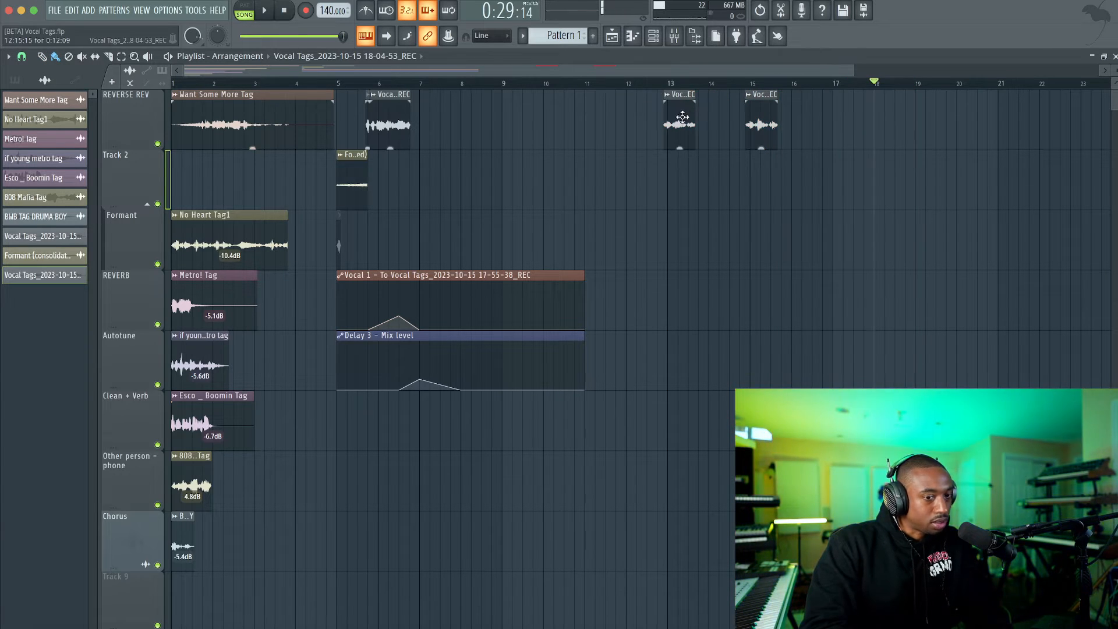
left_click_drag(850, 117, 596, 121)
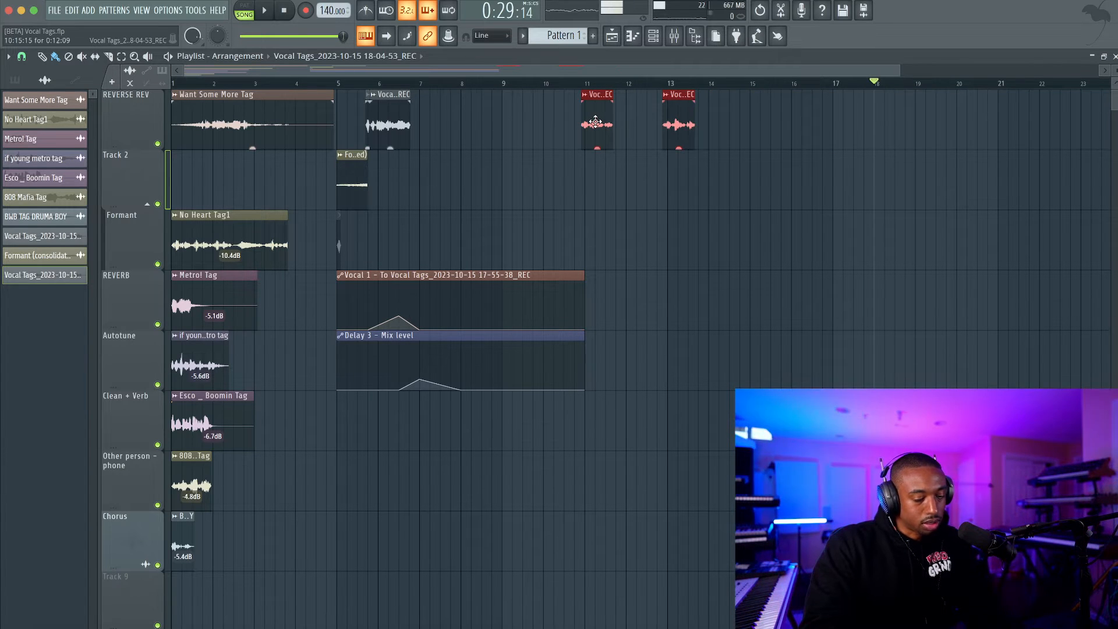
left_click(624, 227)
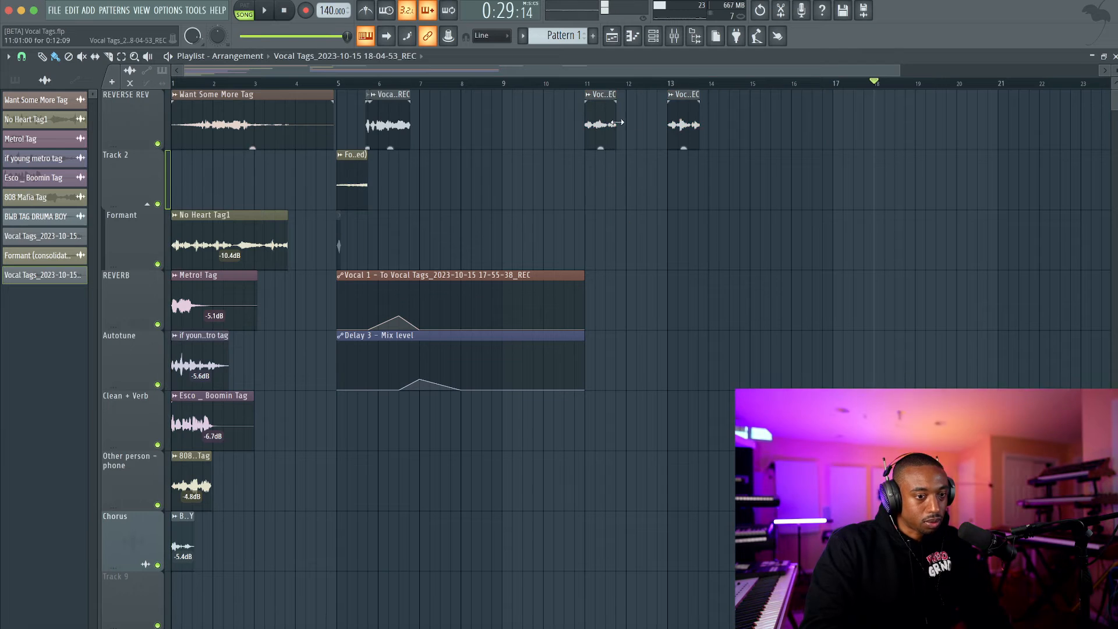
left_click_drag(682, 115, 641, 116)
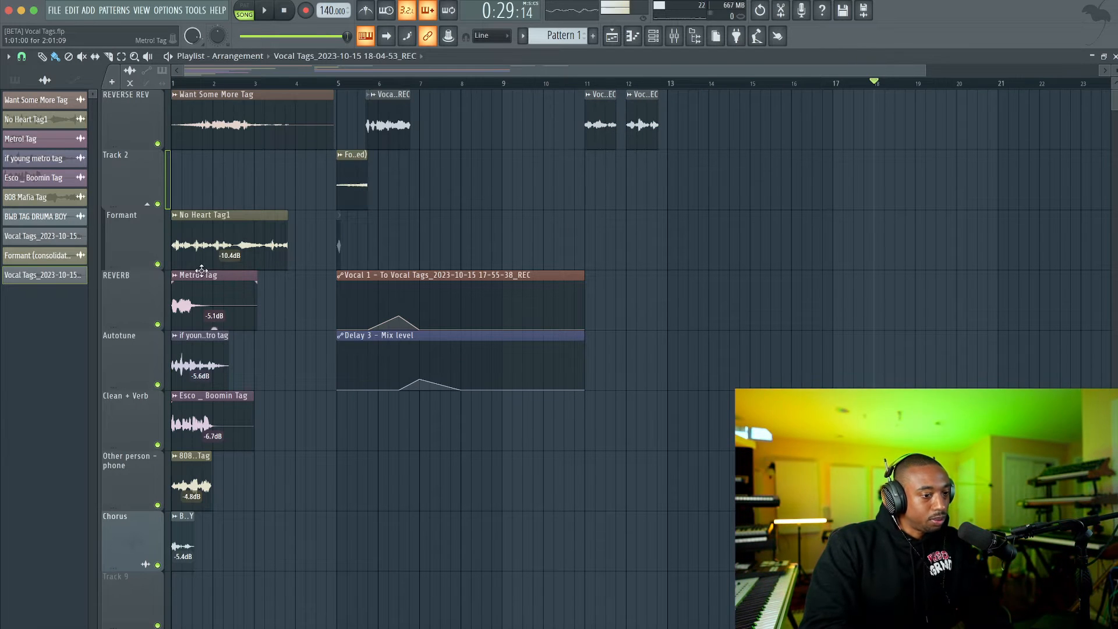
Solo the REVERB track and play the Metro! Tag reference to study its effect.
right_click(157, 324)
key("space")
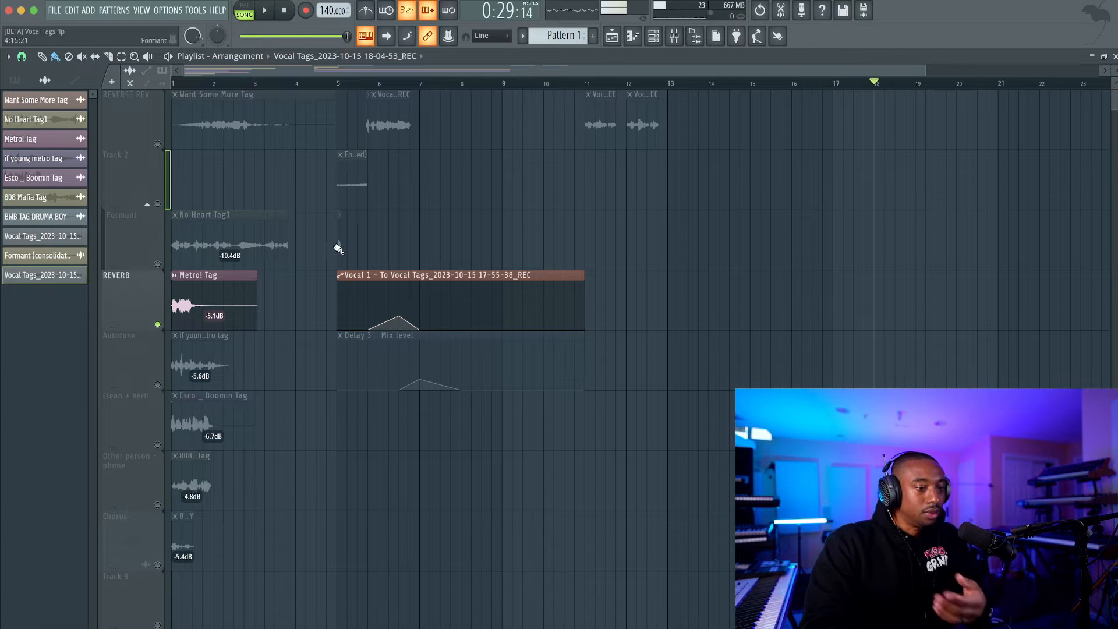
key("space")
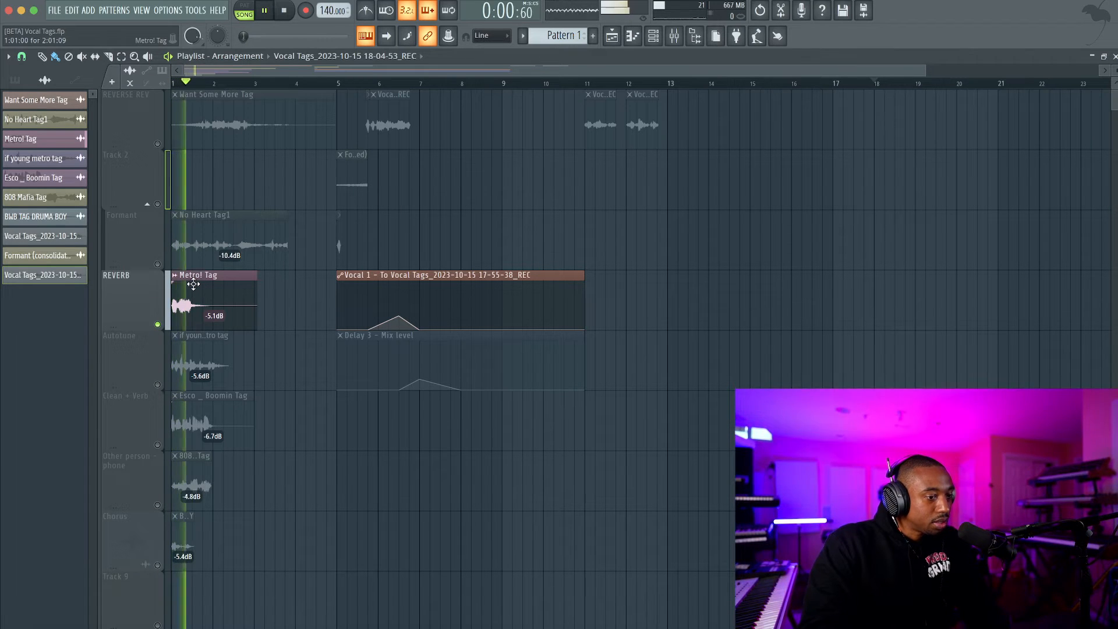
key("space")
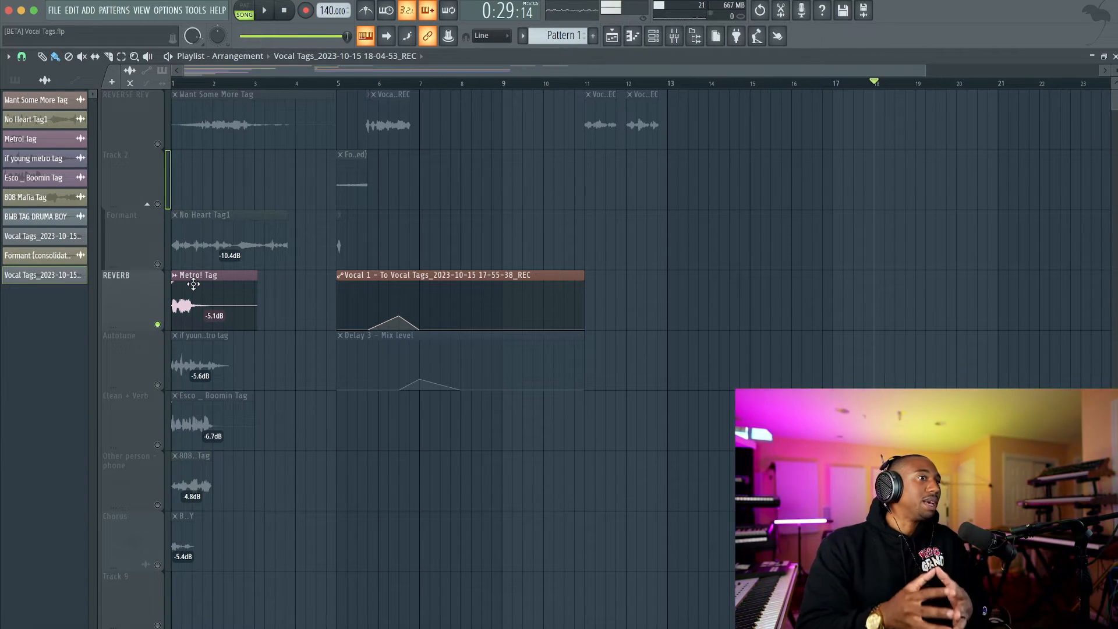
key("space")
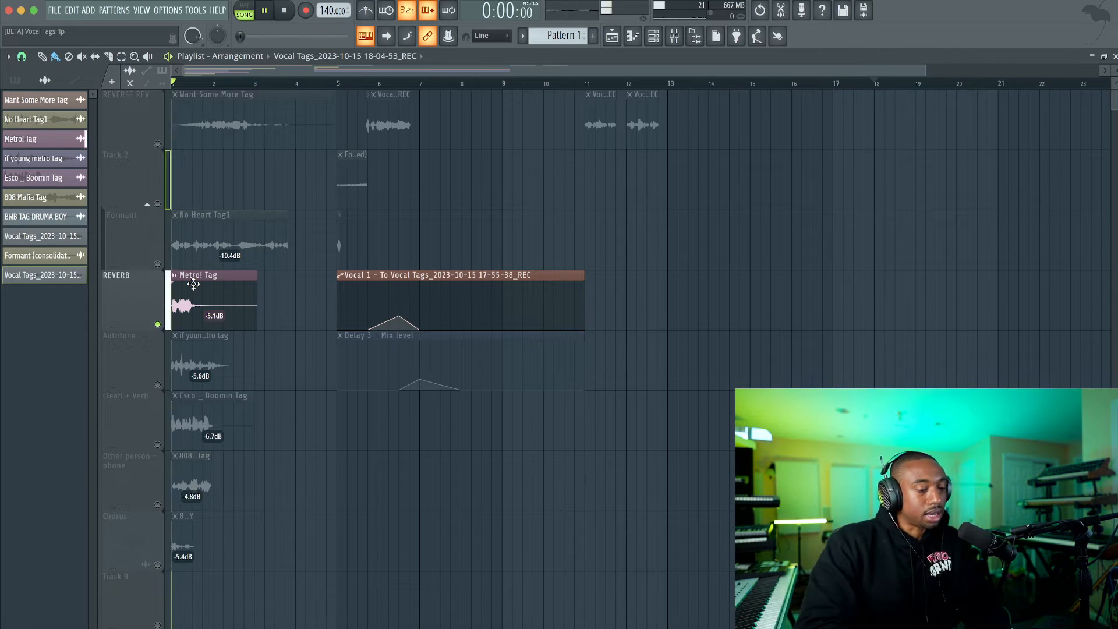
key("space")
Check the mixer briefly and replay the soloed Metro! Tag reference.
left_click(674, 37)
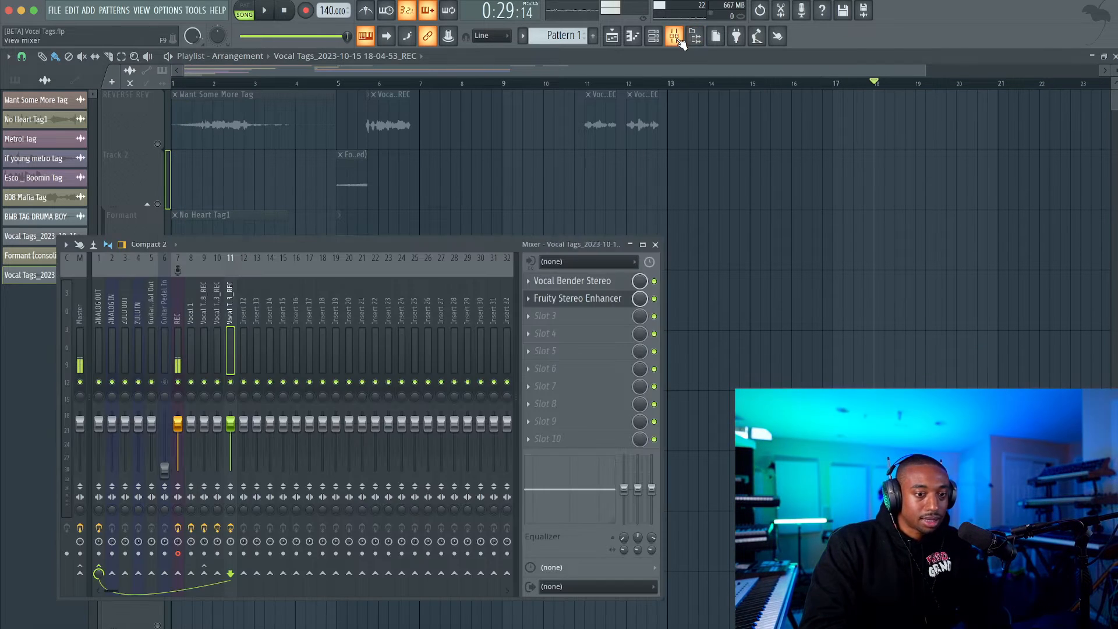
right_click(399, 204)
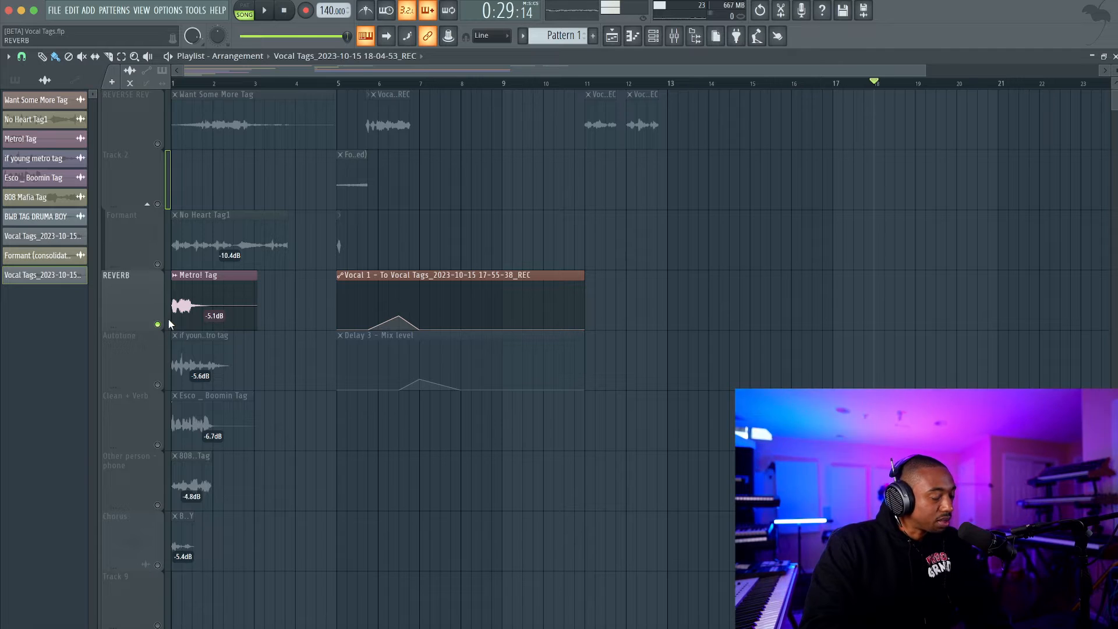
key("space")
key("space")
scroll(484, 112, "down", 1)
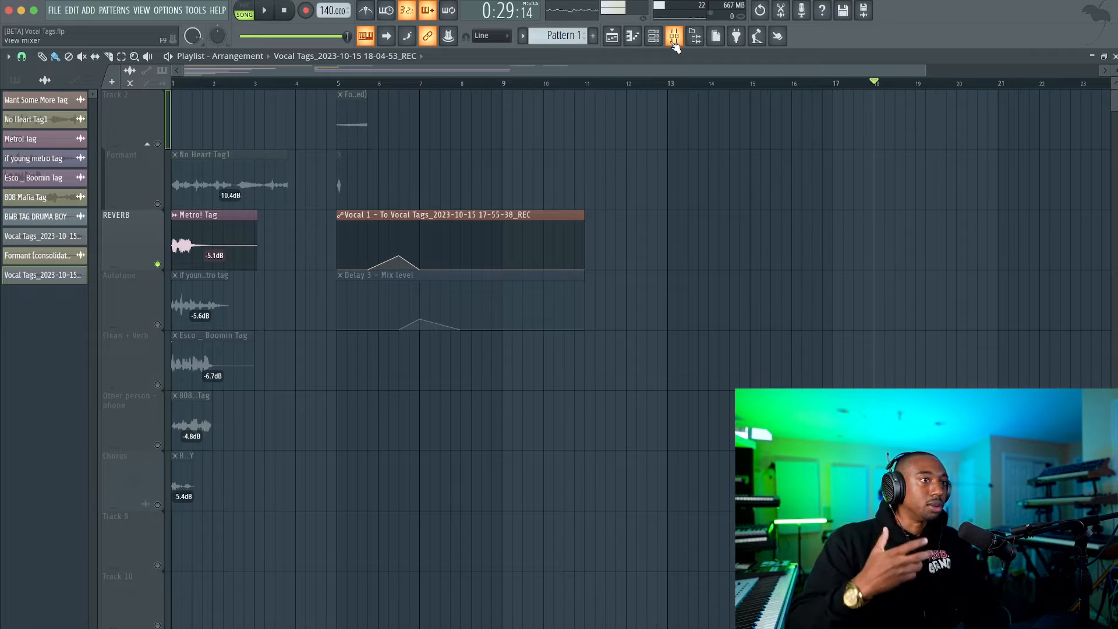
key("space")
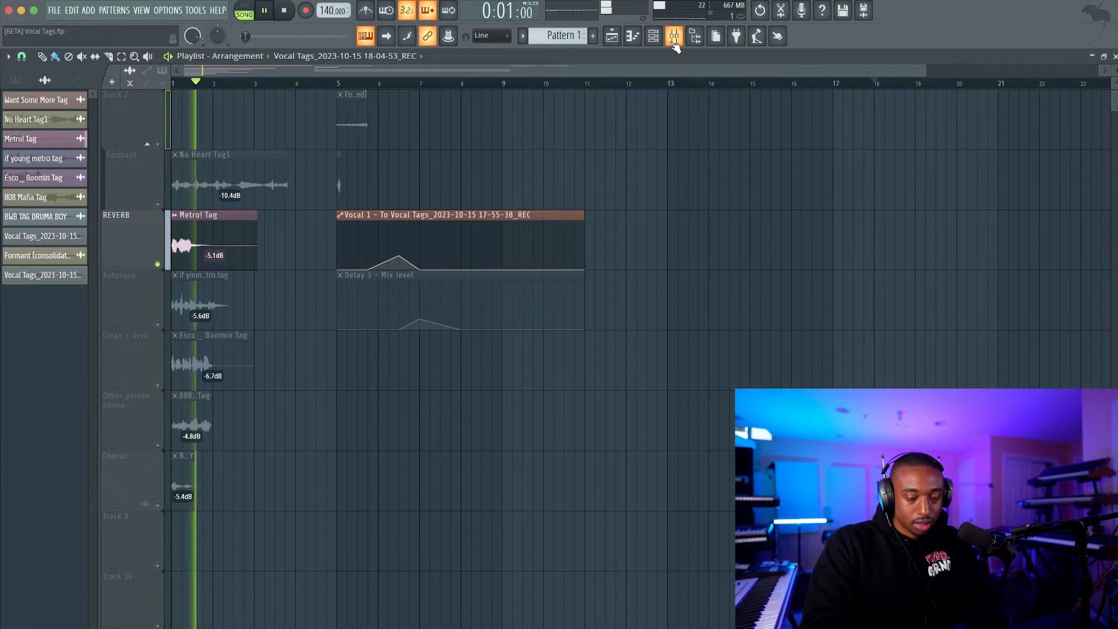
key("space")
Select the REC track in the mixer as the recording channel and return to the playlist.
left_click(673, 40)
left_click(183, 309)
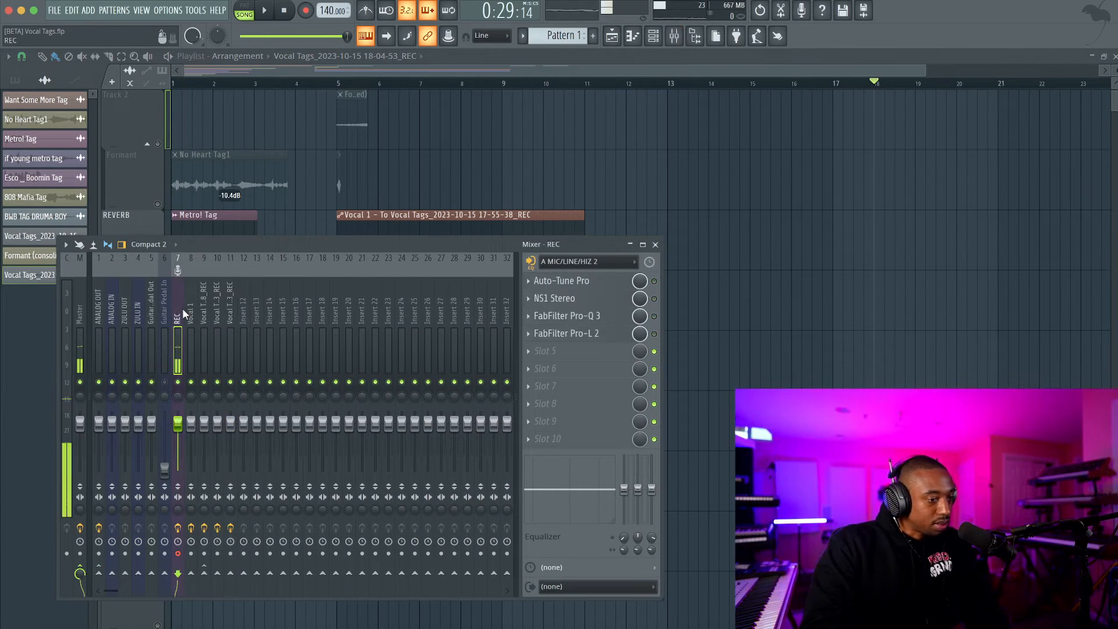
left_click(655, 244)
scroll(627, 121, "down", 2)
scroll(628, 116, "up", 1)
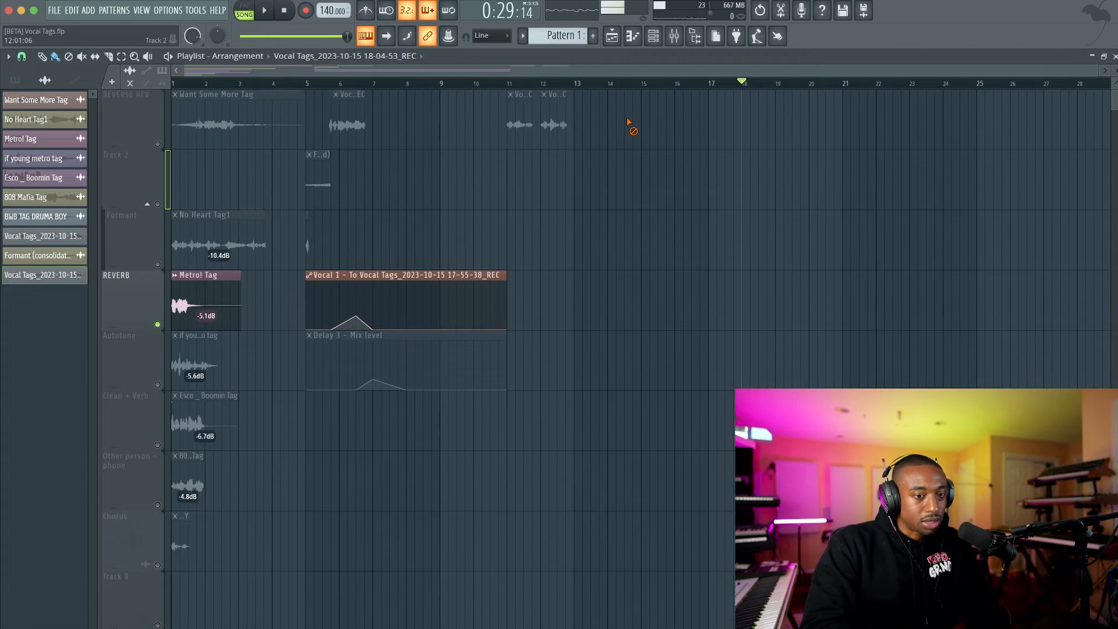
Try to record a new vocal take starting at bar 13.
left_click(576, 85)
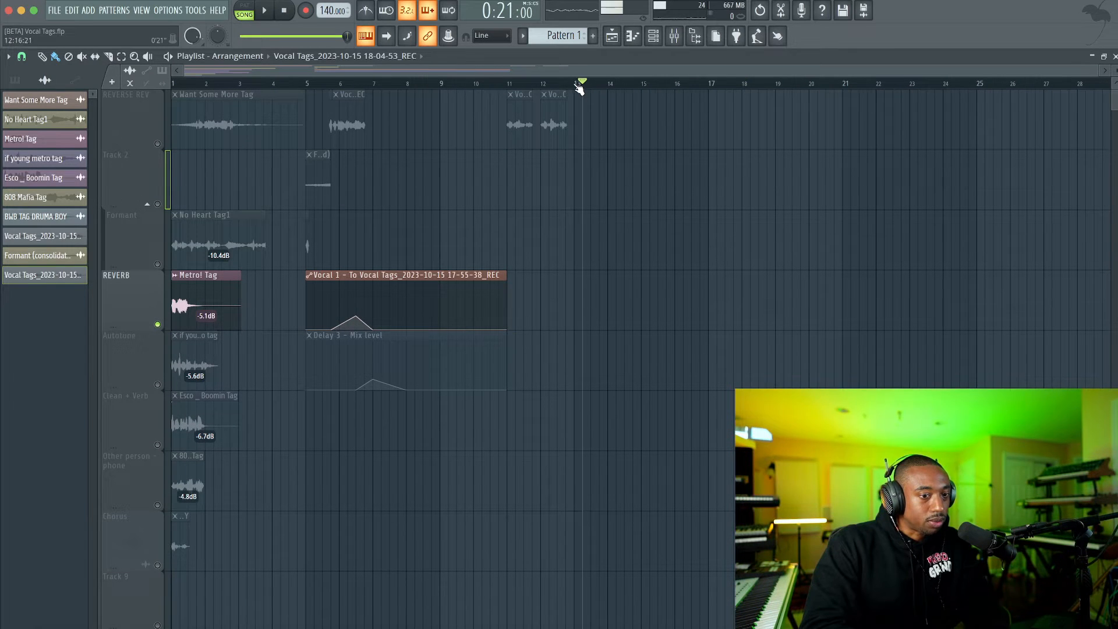
left_click(305, 11)
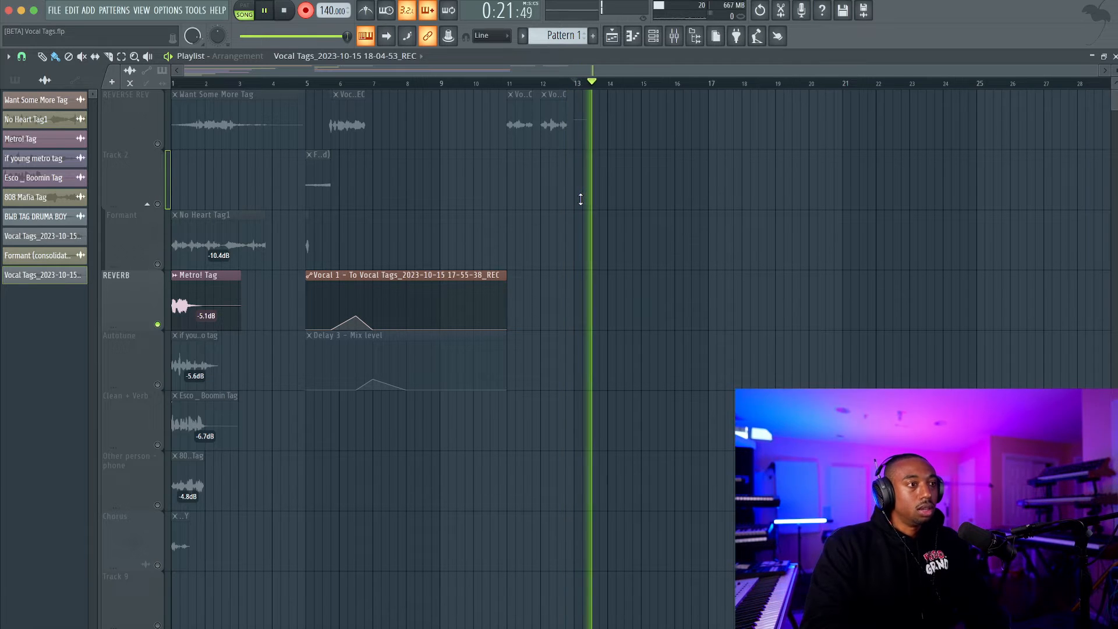
right_click(600, 147)
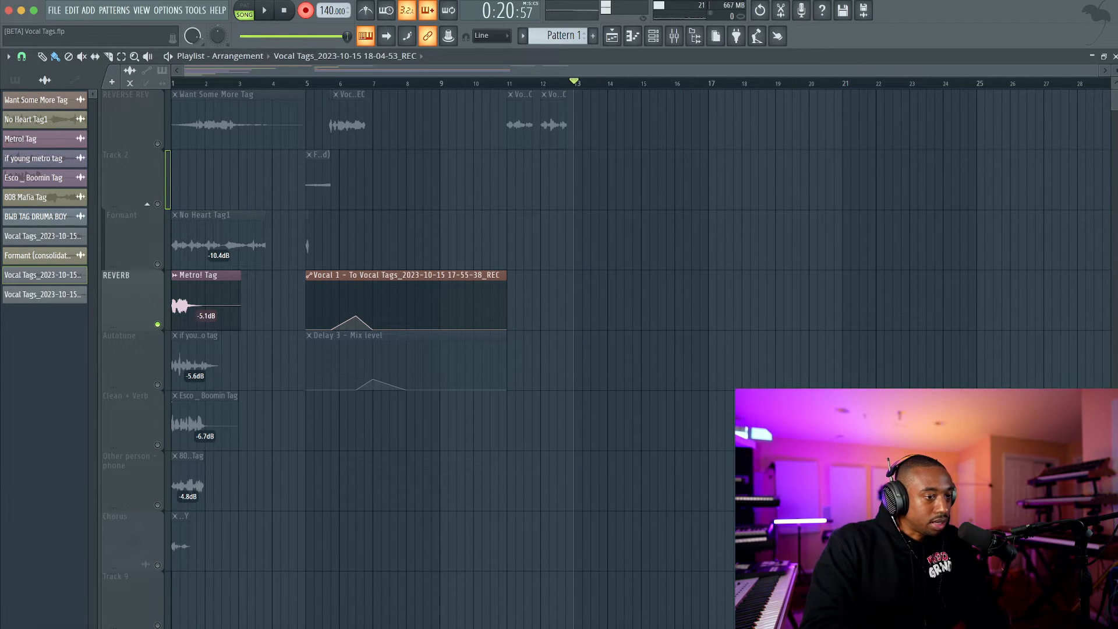
Play the if young metro tag reference with the Autotune track soloed, and unsolo the track.
scroll(196, 264, "down", 1)
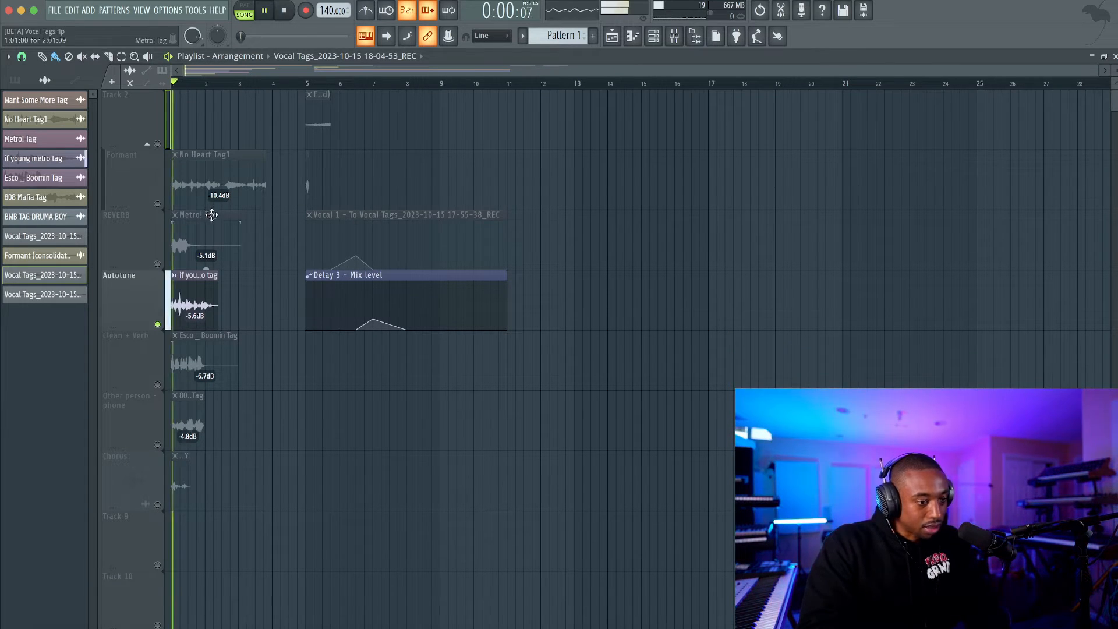
key("space")
right_click(158, 325)
scroll(518, 155, "up", 1)
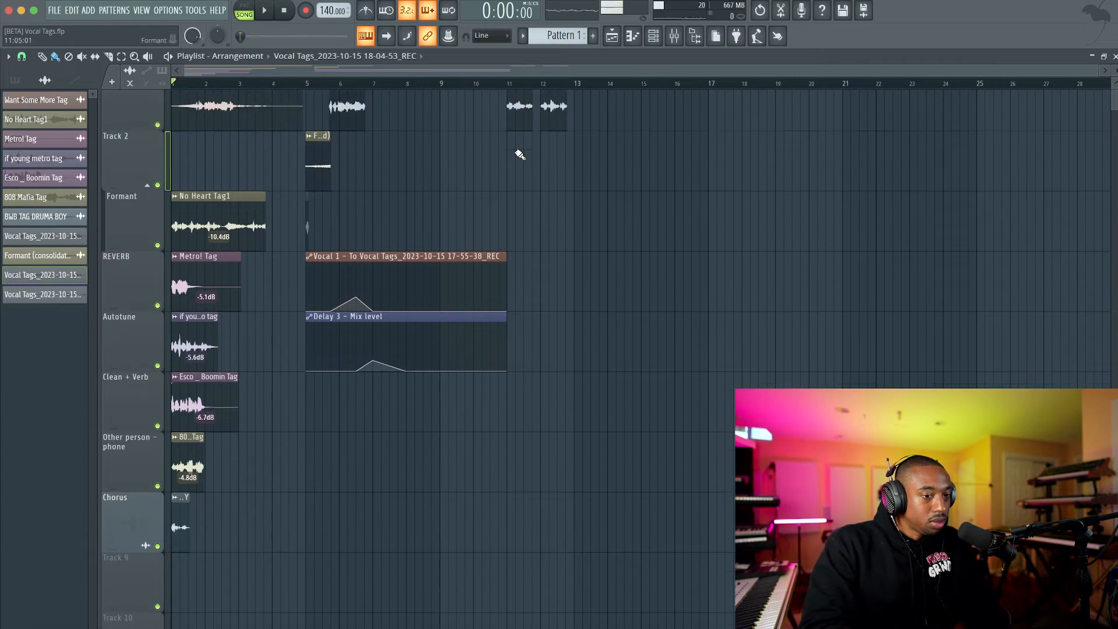
scroll(520, 155, "up", 1)
left_click(579, 84)
left_click(692, 35)
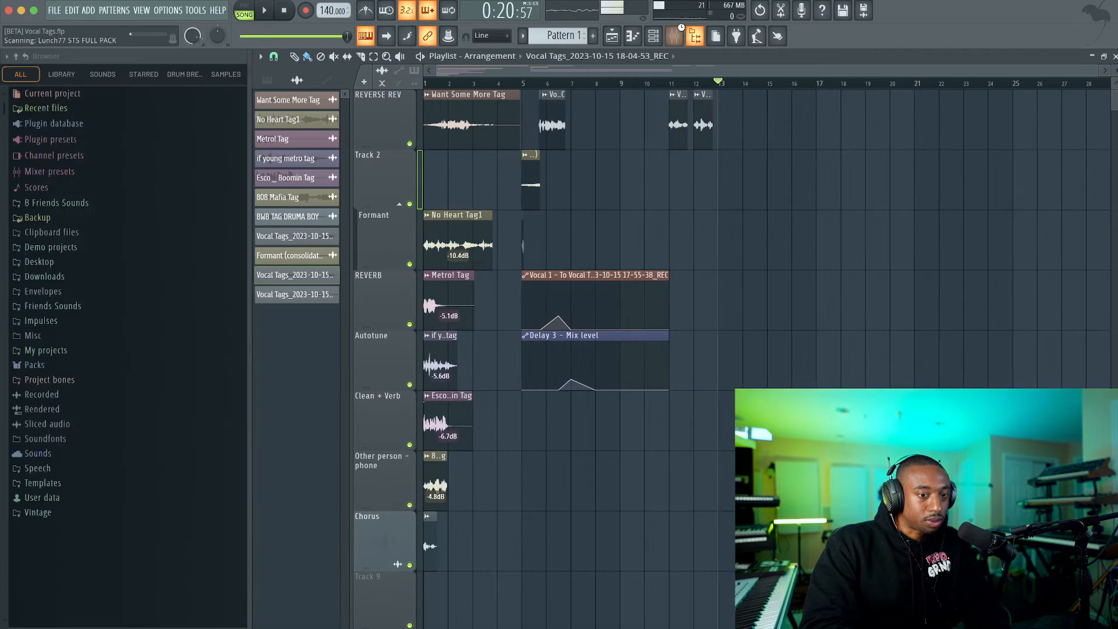
key("F9")
left_click(696, 35)
left_click(676, 36)
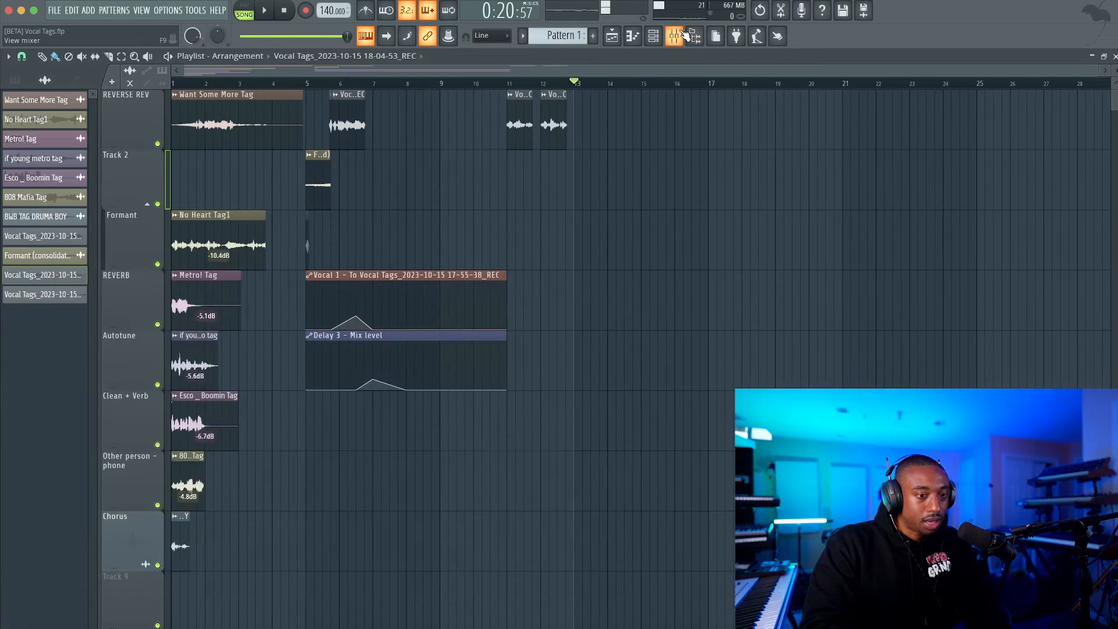
Solo the REVERB track again and replay the start of the Metro! Tag reference.
right_click(158, 325)
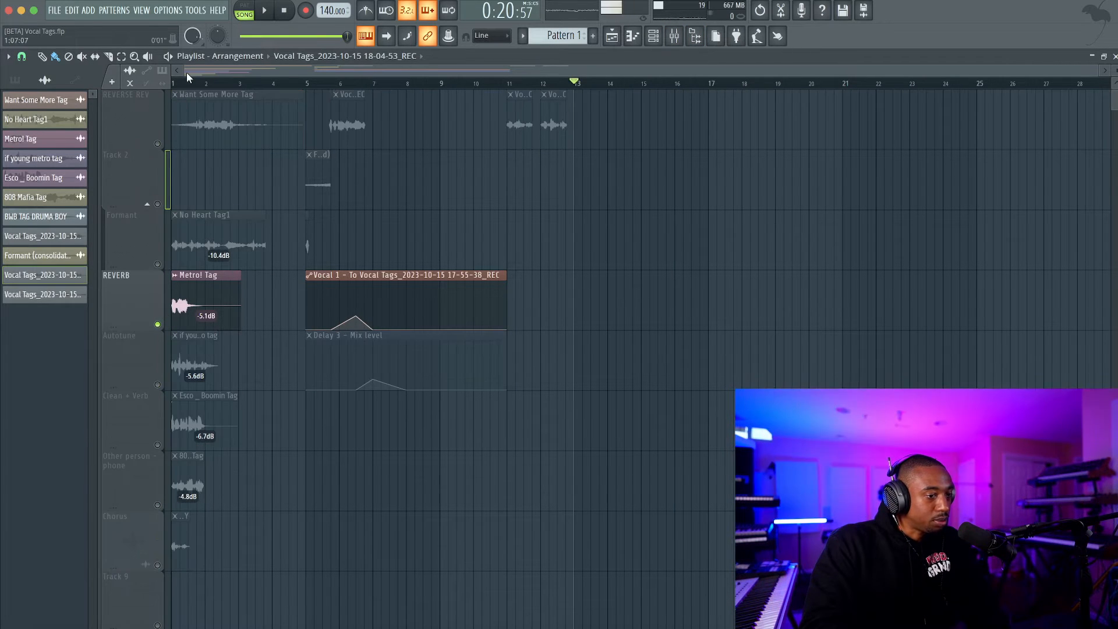
key("space")
key("space")
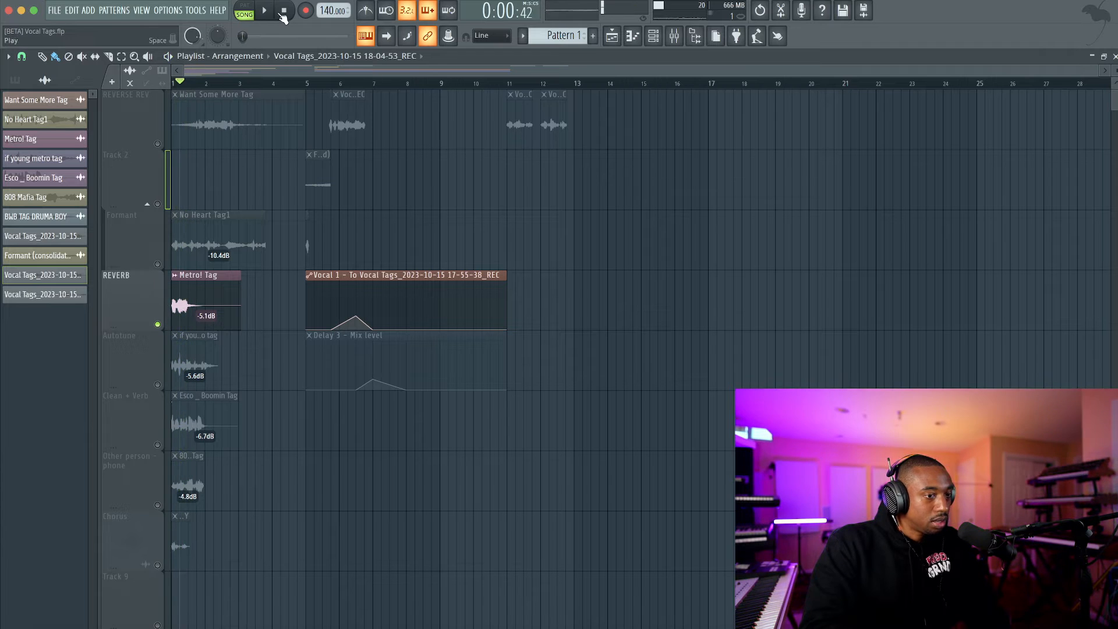
Start recording a new vocal take from bar 13 with the REC mixer track selected.
left_click(576, 83)
key("F9")
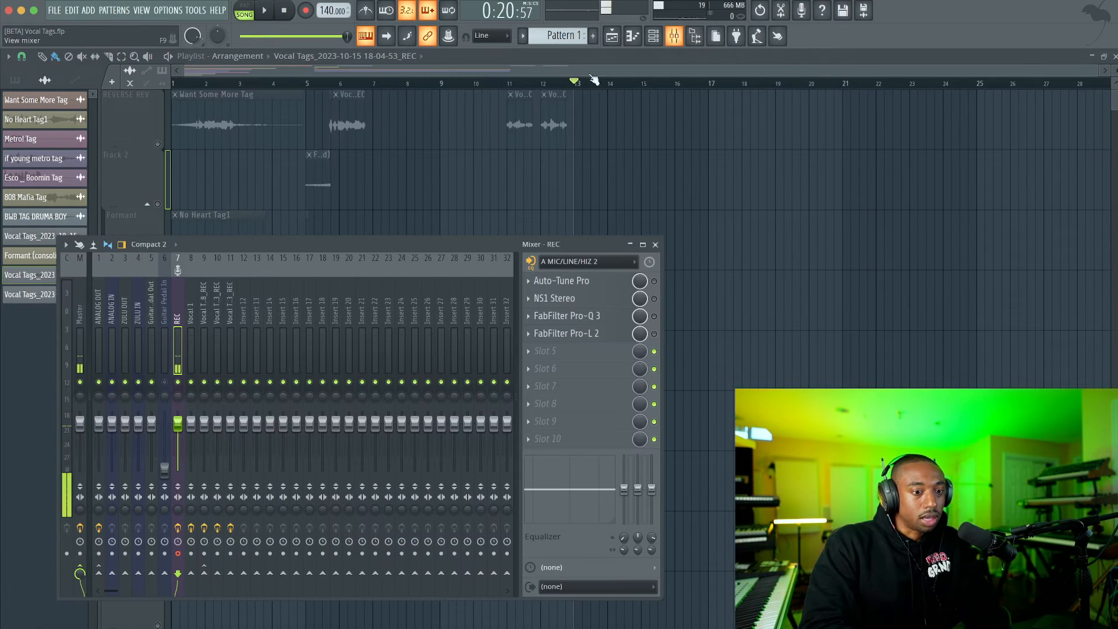
left_click(306, 11)
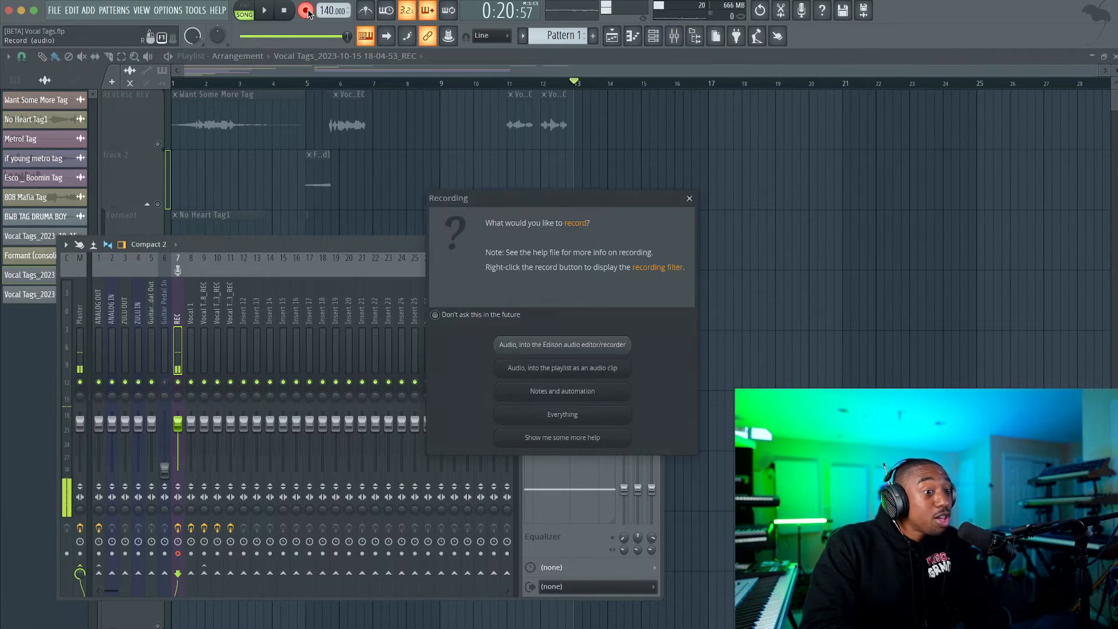
left_click(618, 391)
left_click(760, 349)
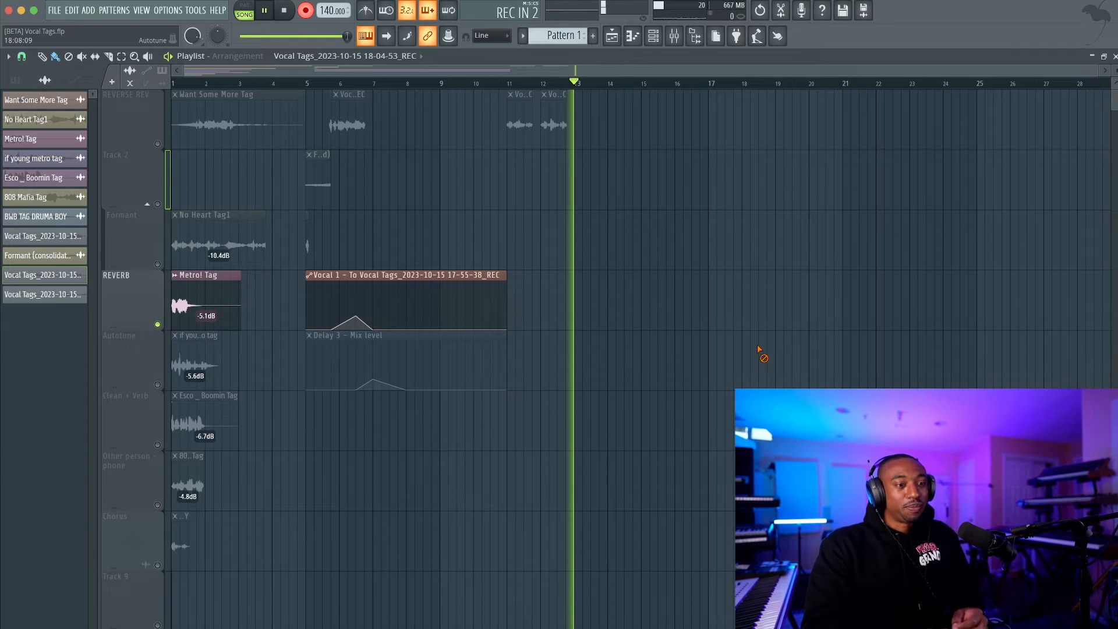
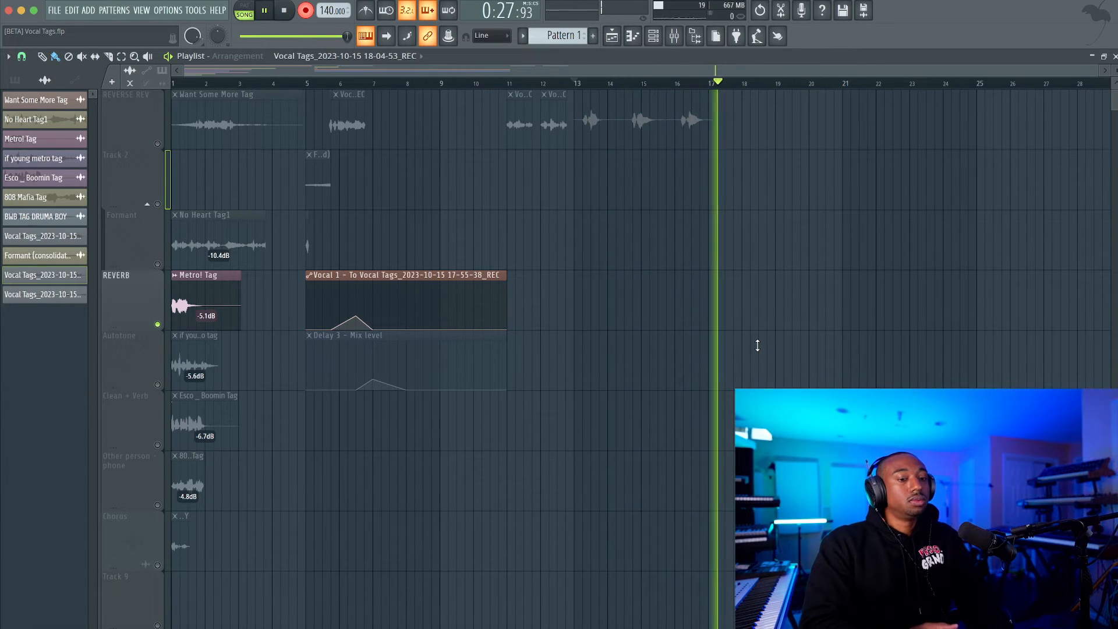
Stop the vocal recording, unmute the REVERSE REV track and open the new take's clip settings with its mixer track.
key("space")
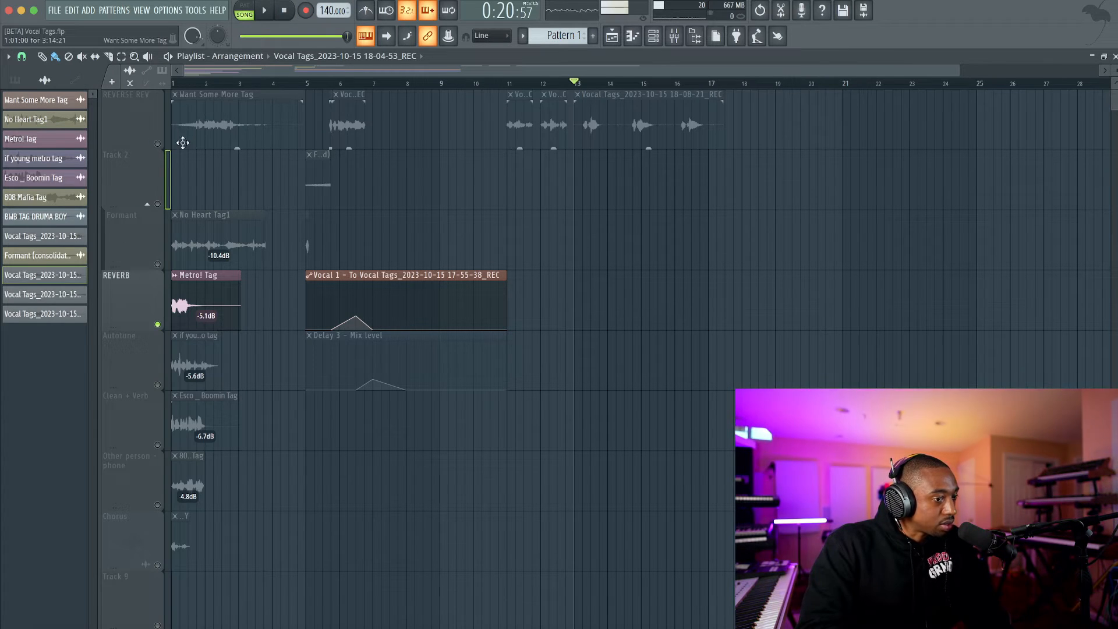
left_click(157, 144)
left_click(608, 100)
key("F9")
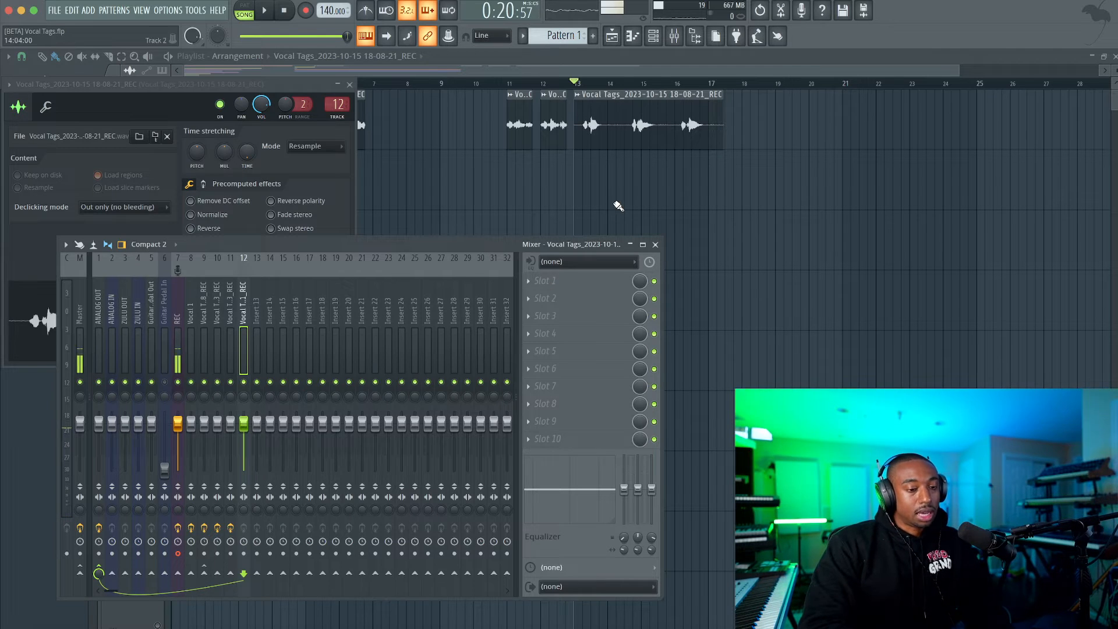
Solo the REVERB track, unmute REVERSE REV alongside it and set the playhead at the new take in bar 13.
left_click(189, 55)
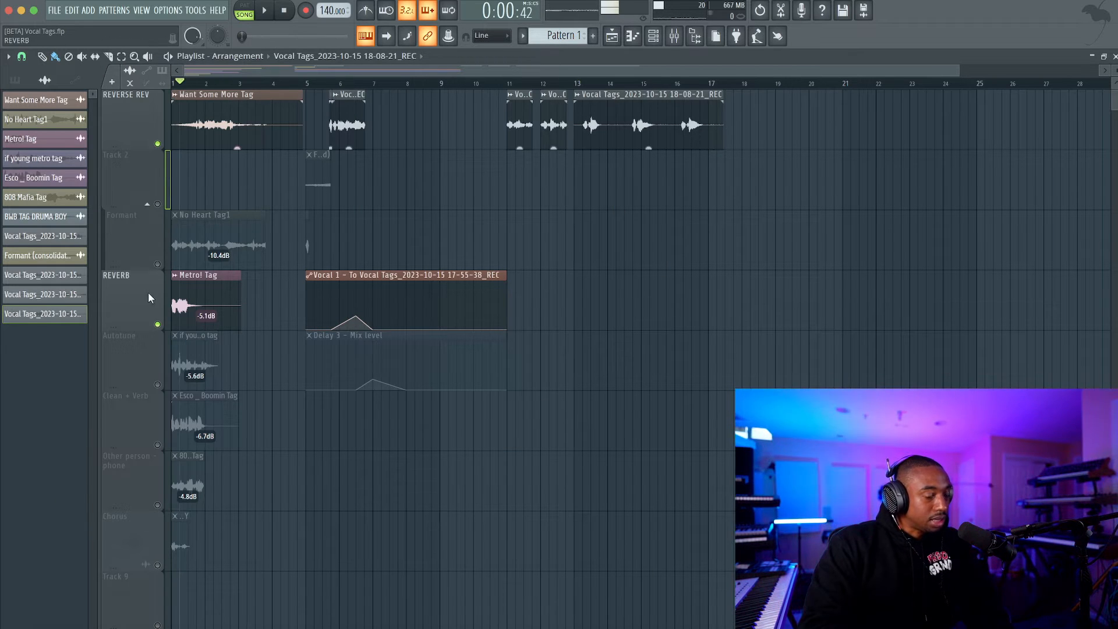
right_click(158, 324)
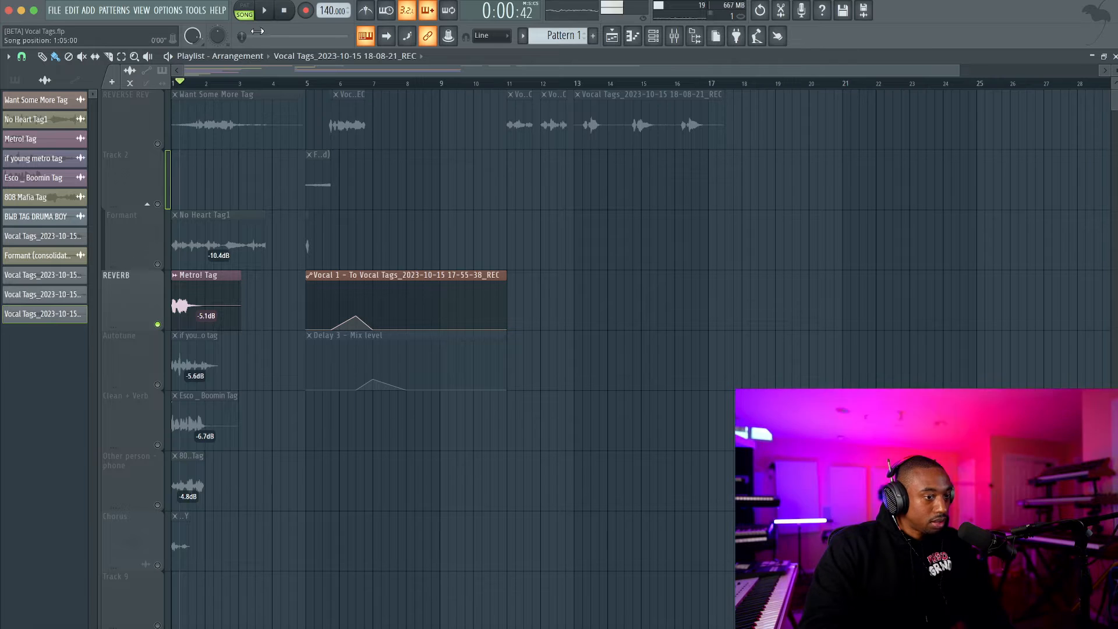
left_click(284, 11)
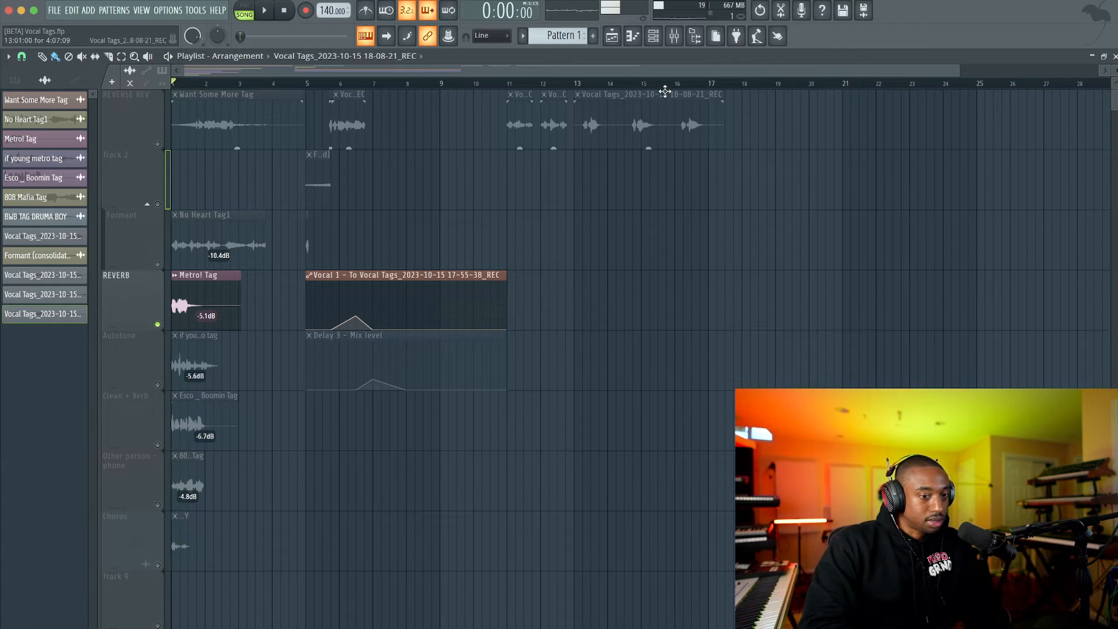
left_click(157, 144)
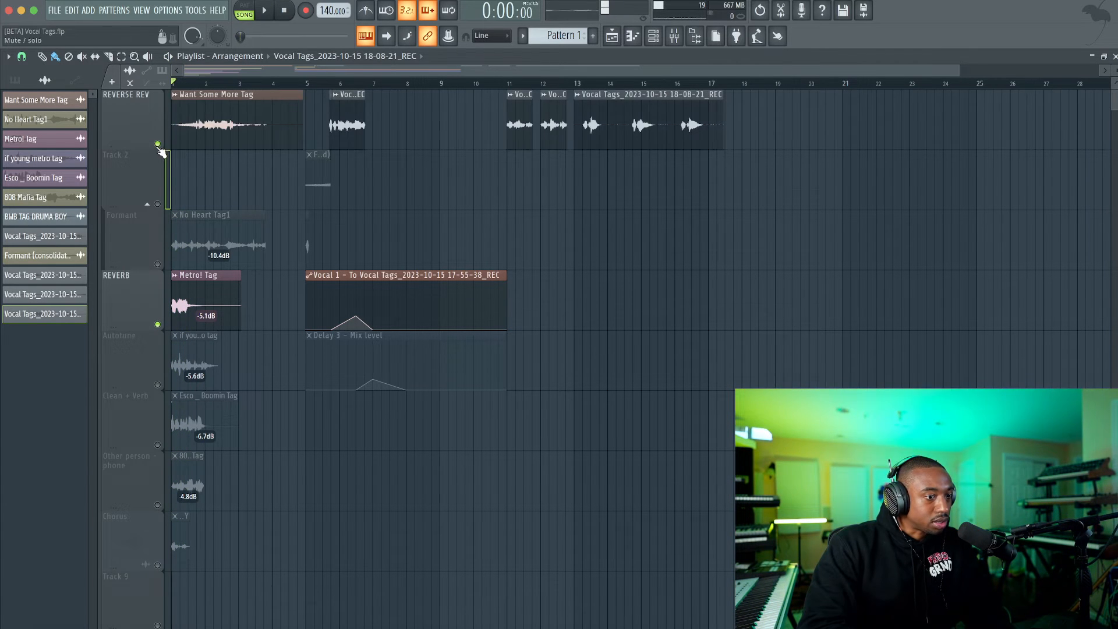
left_click(589, 85)
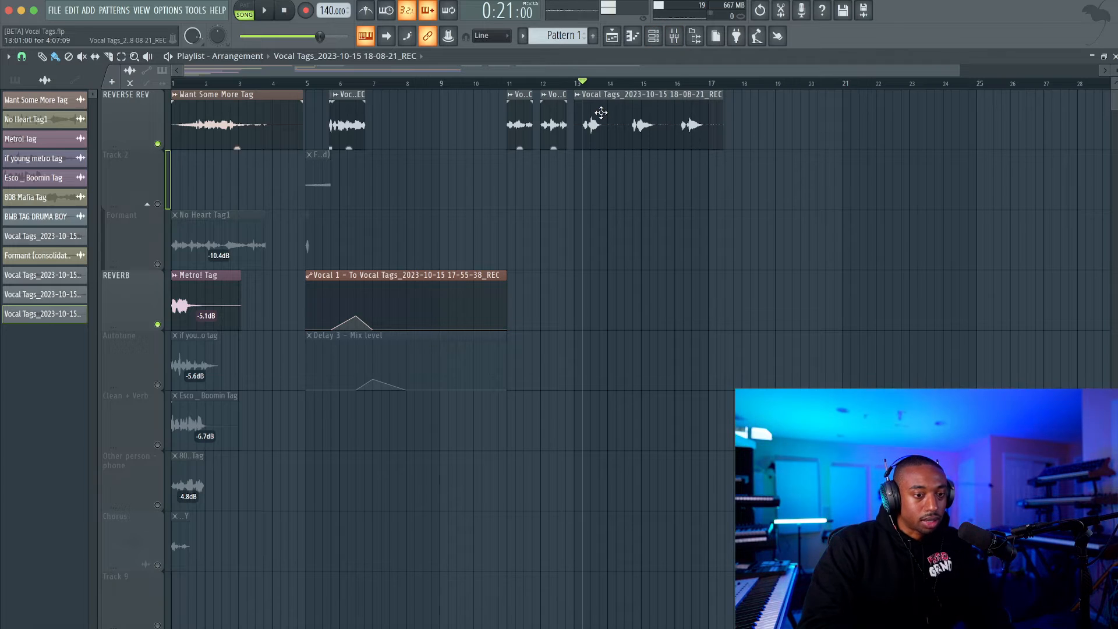
Insert FabFilter Pro-Q 3 in the first effect slot of the new take's mixer track.
double_click(601, 112)
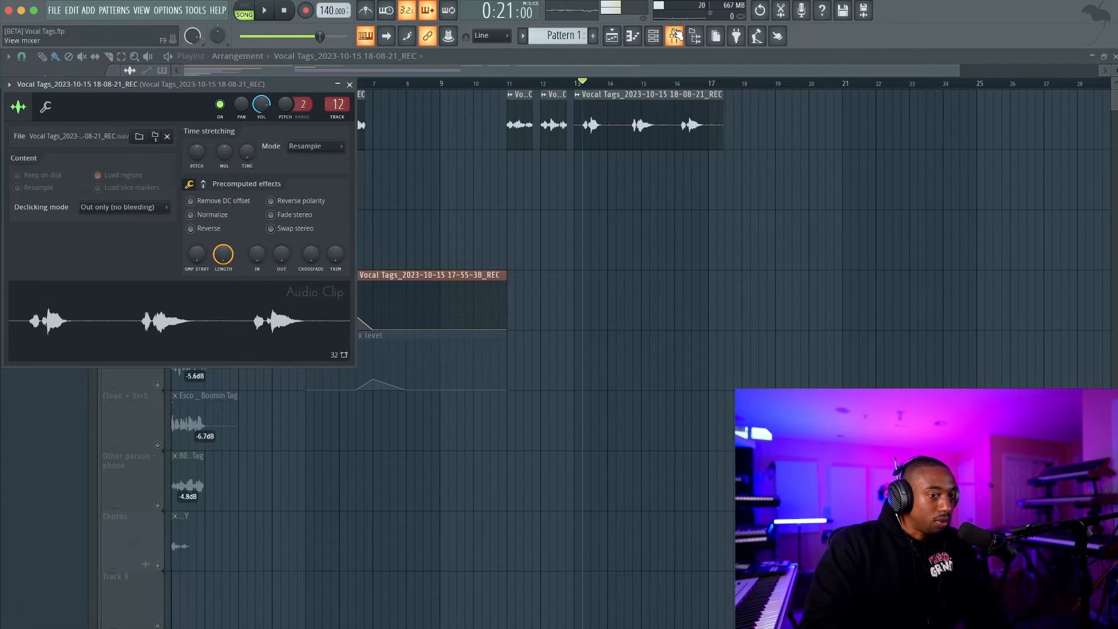
left_click(674, 36)
left_click(533, 282)
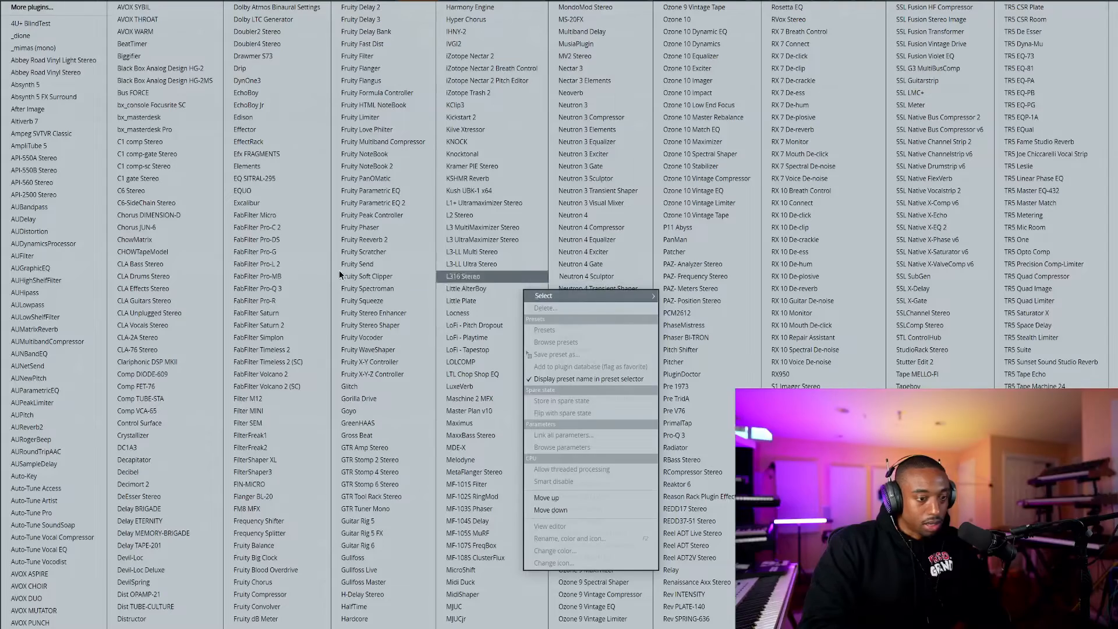
left_click(288, 284)
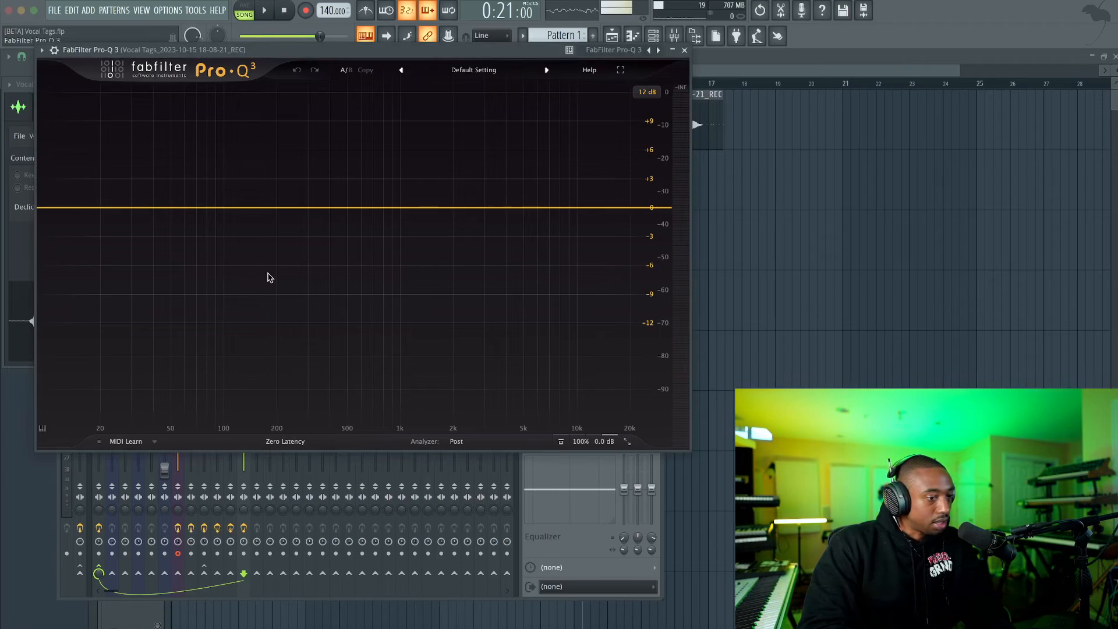
Add a low-cut EQ band with a 24 dB/oct slope at about 80 Hz.
key("space")
left_click(192, 208)
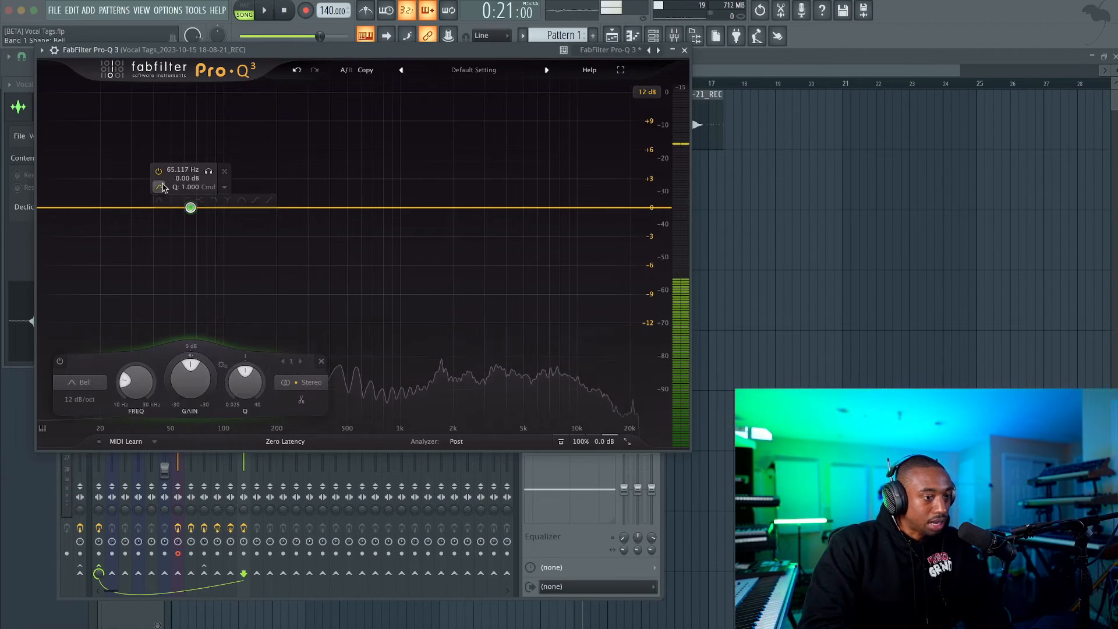
left_click(182, 201)
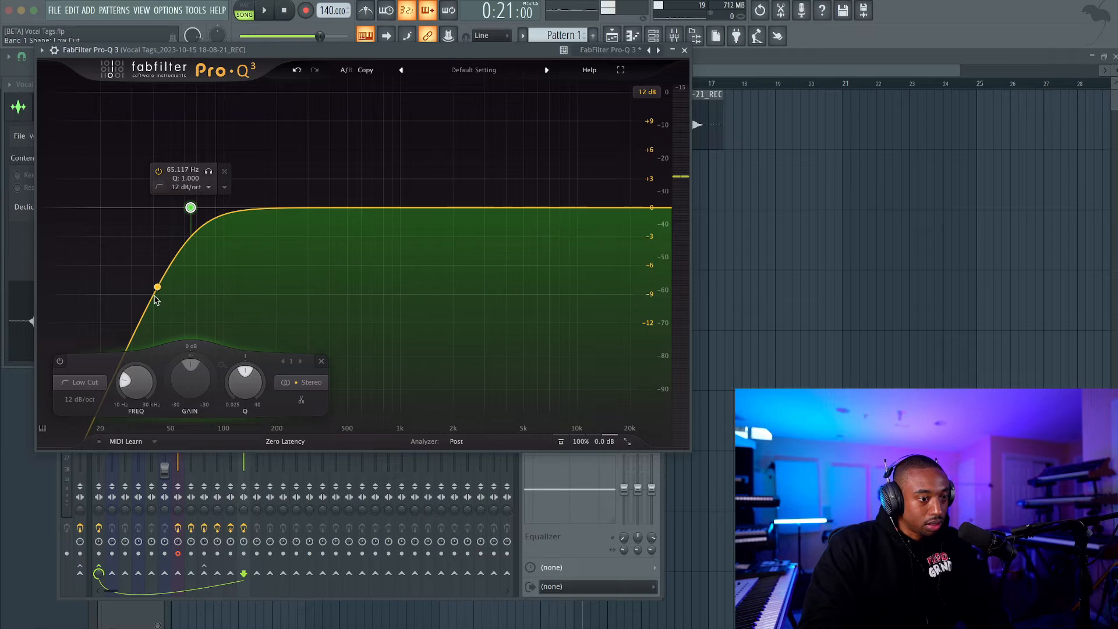
left_click(79, 399)
left_click(87, 459)
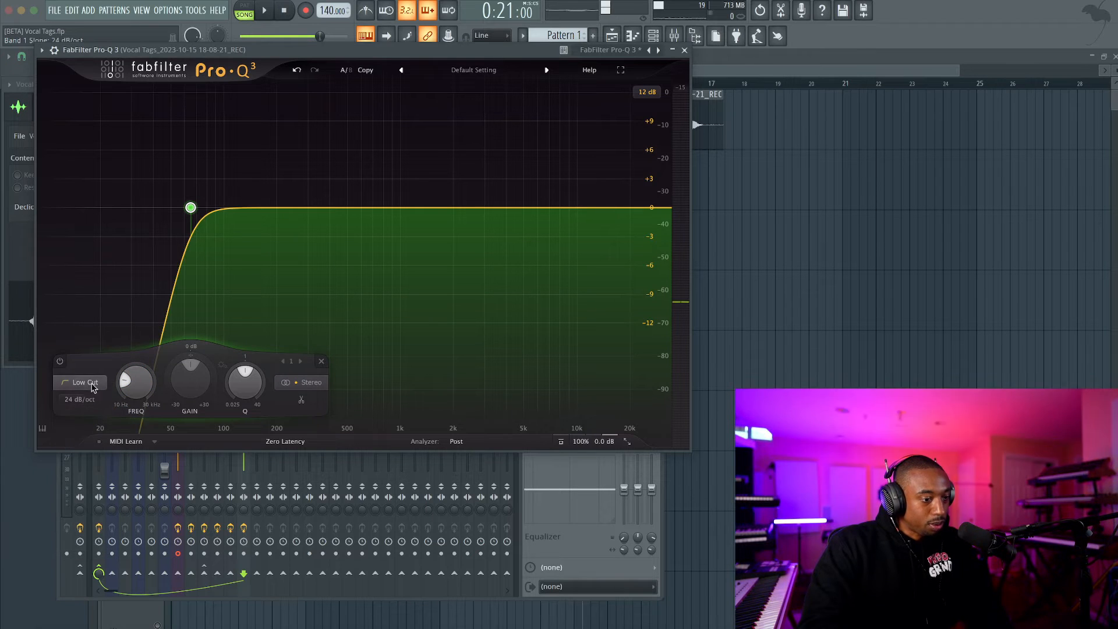
left_click_drag(137, 384, 136, 375)
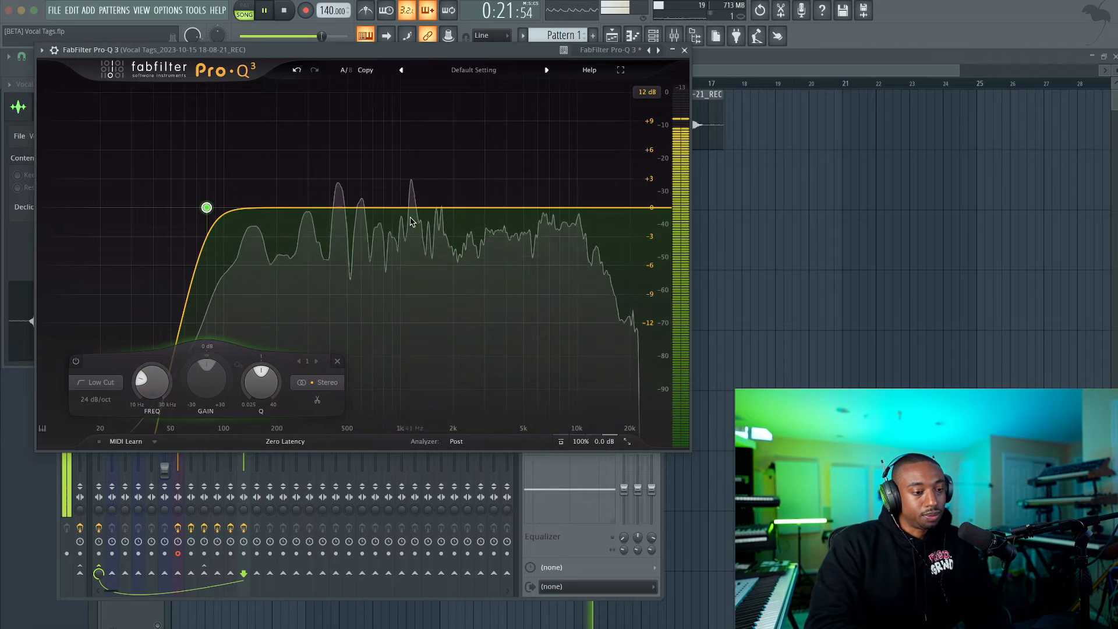
Add a high-shelf band at about 2 kHz, boost it about 10 dB, and close the EQ after a listen.
left_click(455, 208)
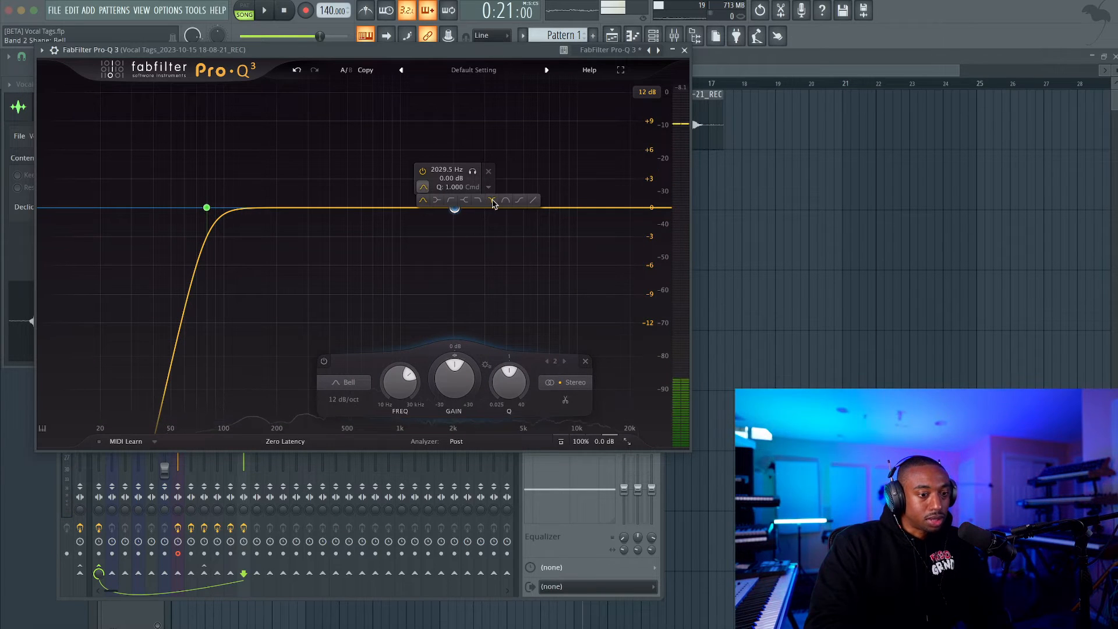
left_click_drag(463, 355, 464, 347)
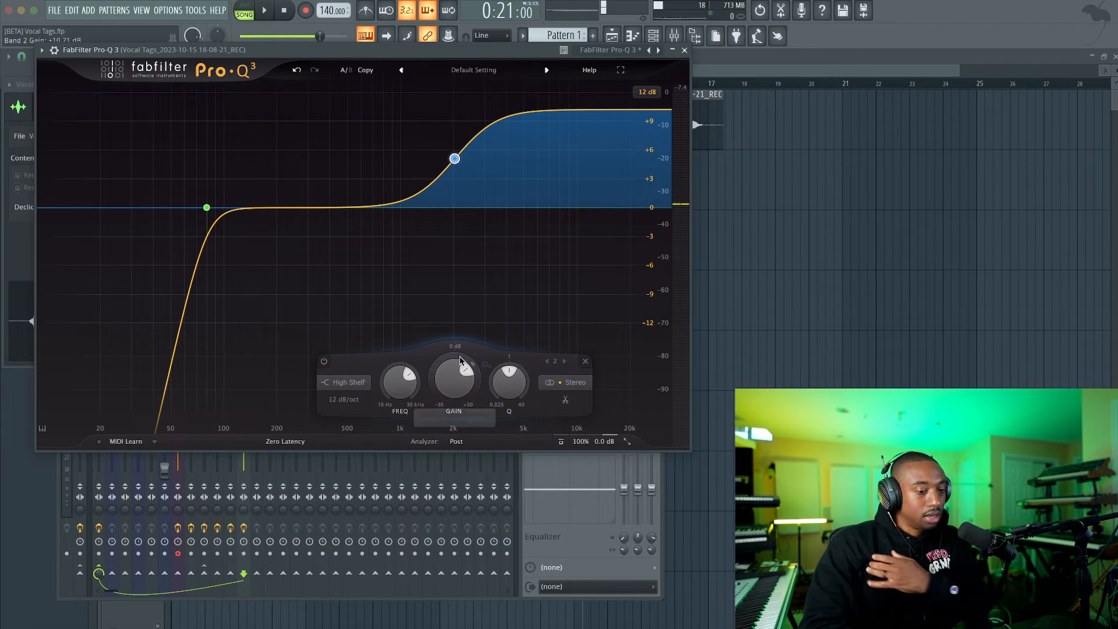
mouse_move(457, 376)
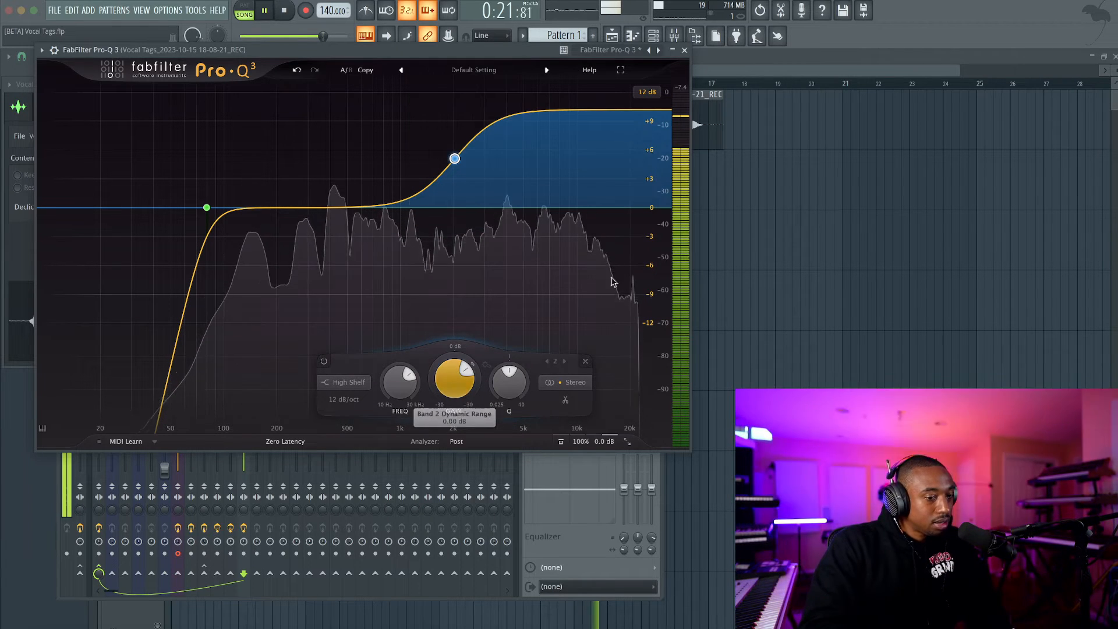
left_click(686, 51)
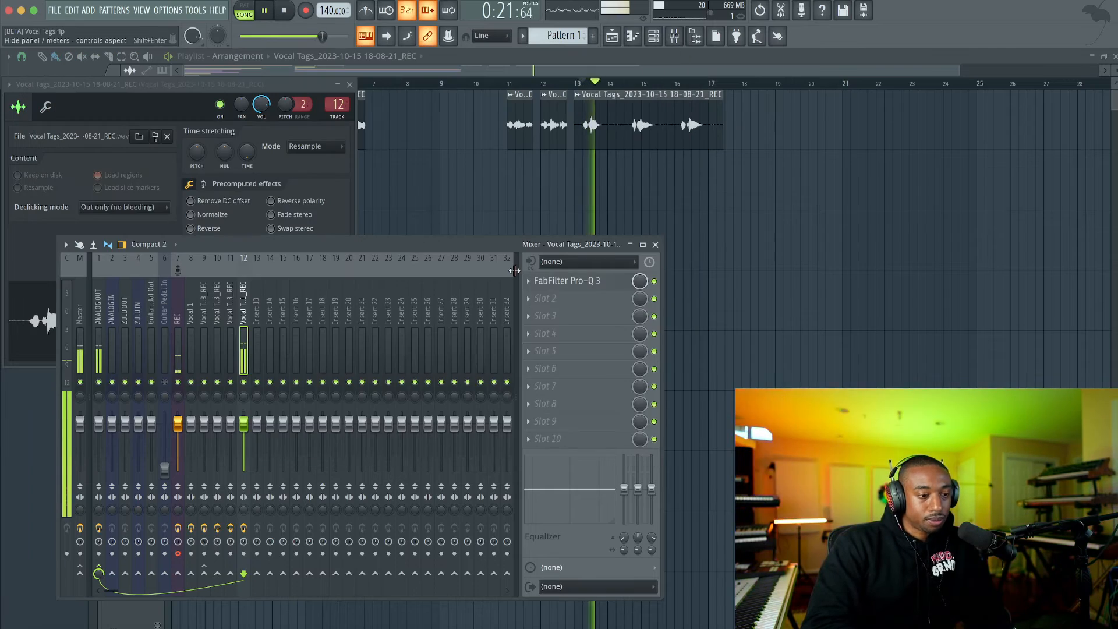
left_click(526, 312)
mouse_move(528, 314)
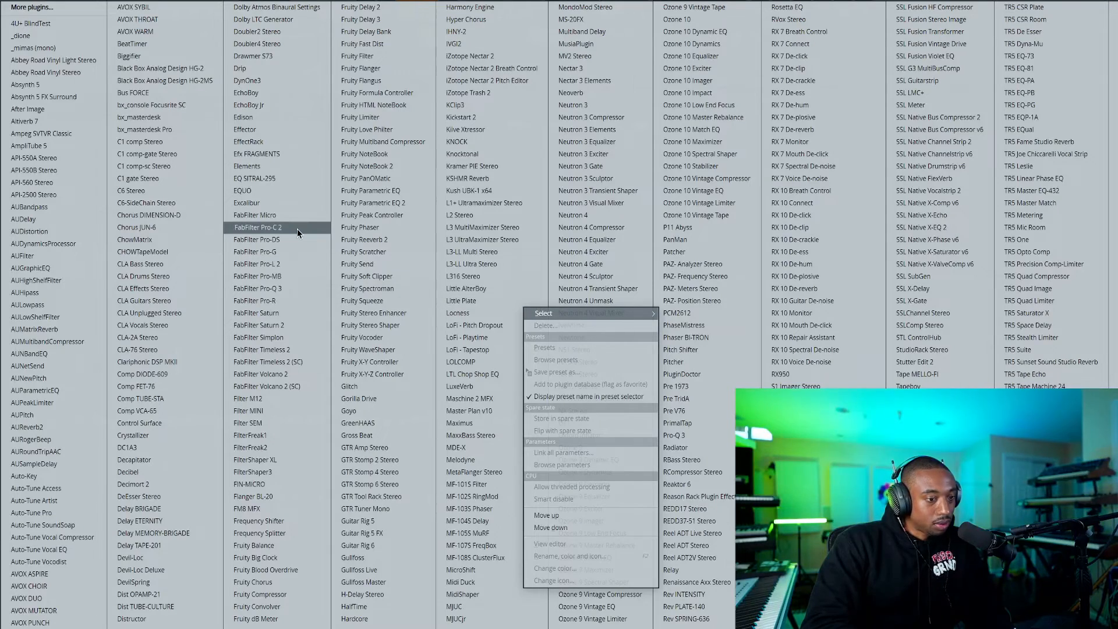
left_click(297, 229)
Compare the new take with FabFilter Pro-C 2 on the ANALOG OUT mixer track bypassed and enabled.
left_click(98, 339)
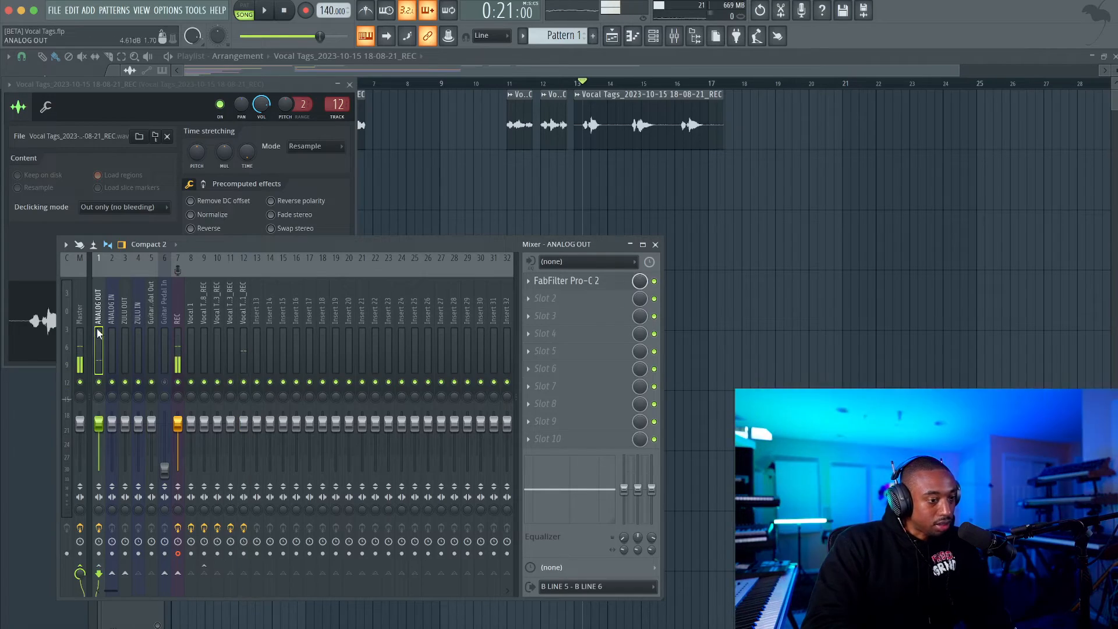
left_click(595, 284)
left_click(653, 281)
key("space")
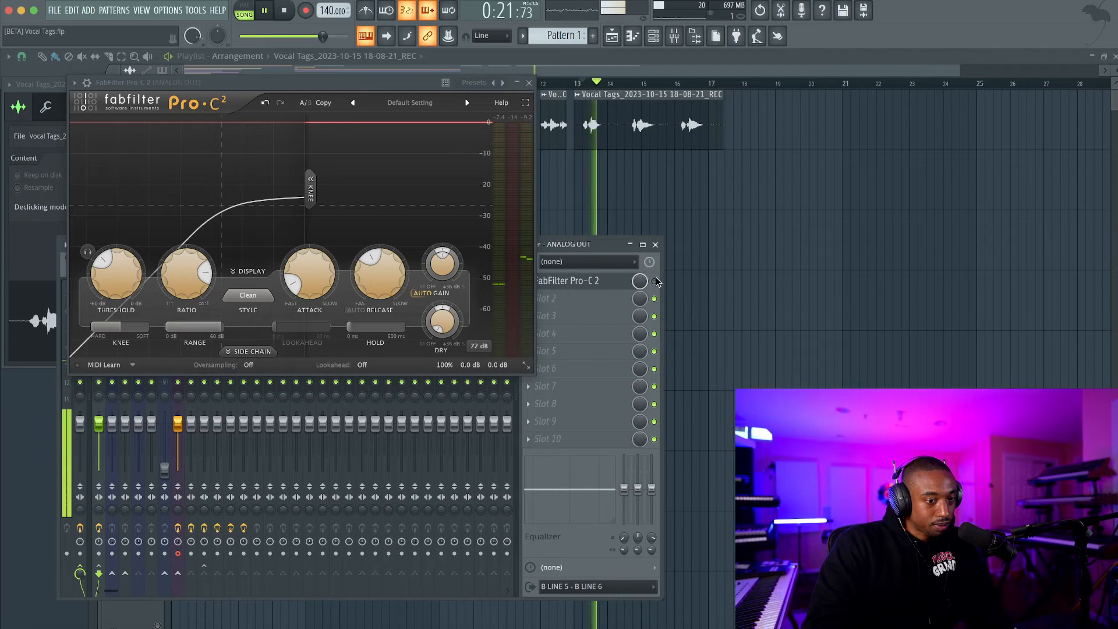
key("space")
left_click(655, 281)
key("space")
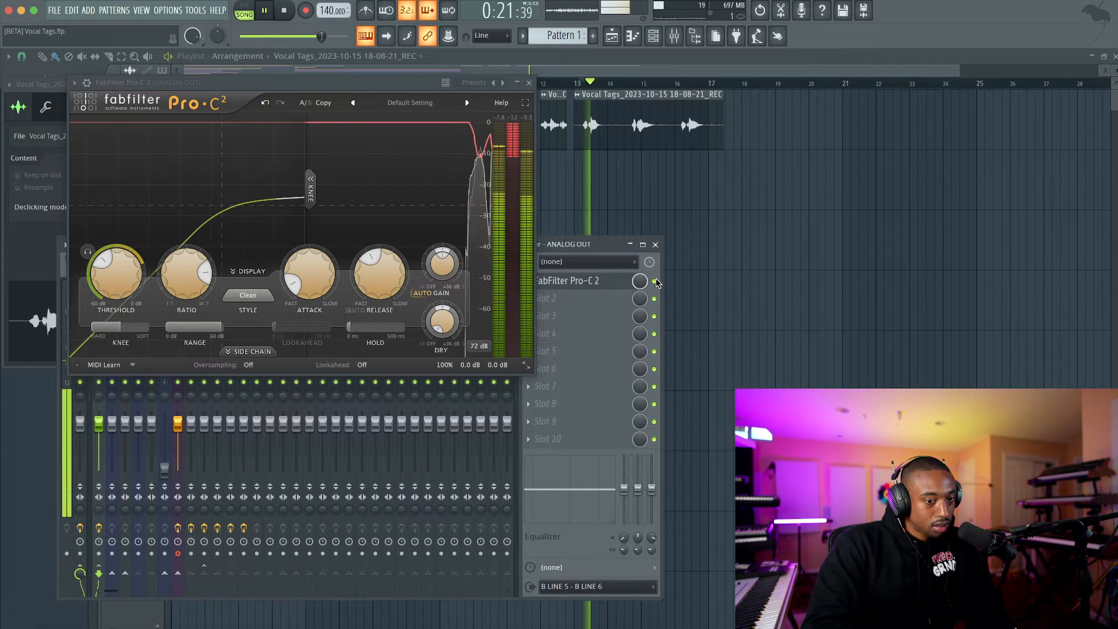
key("space")
key("space")
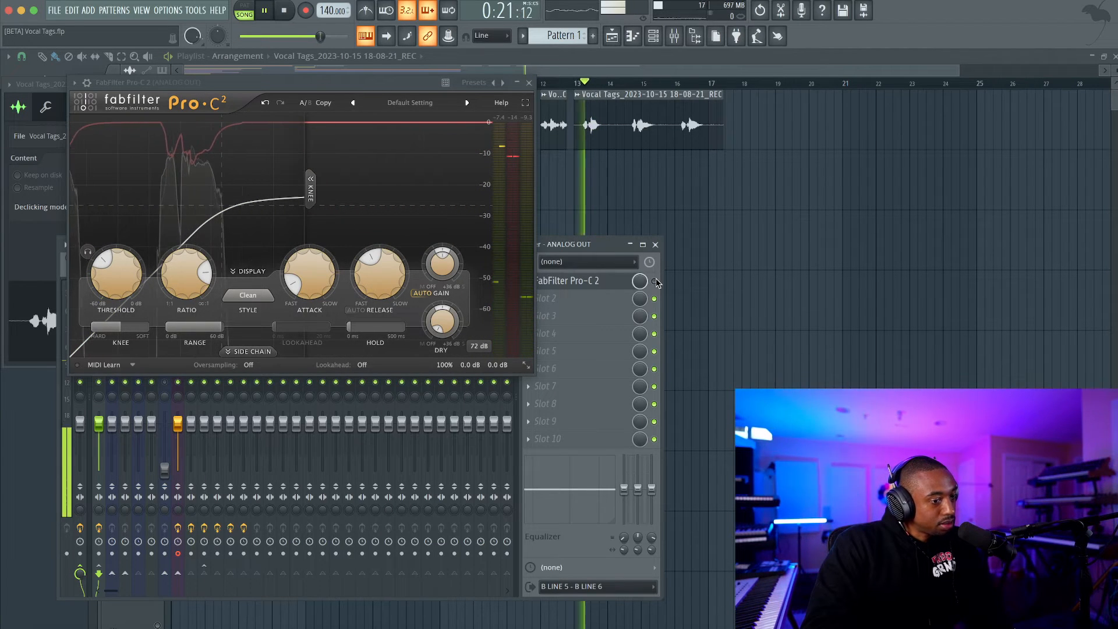
key("space")
Close the compressor and all other plugin windows and replay the new take in the playlist.
key("space")
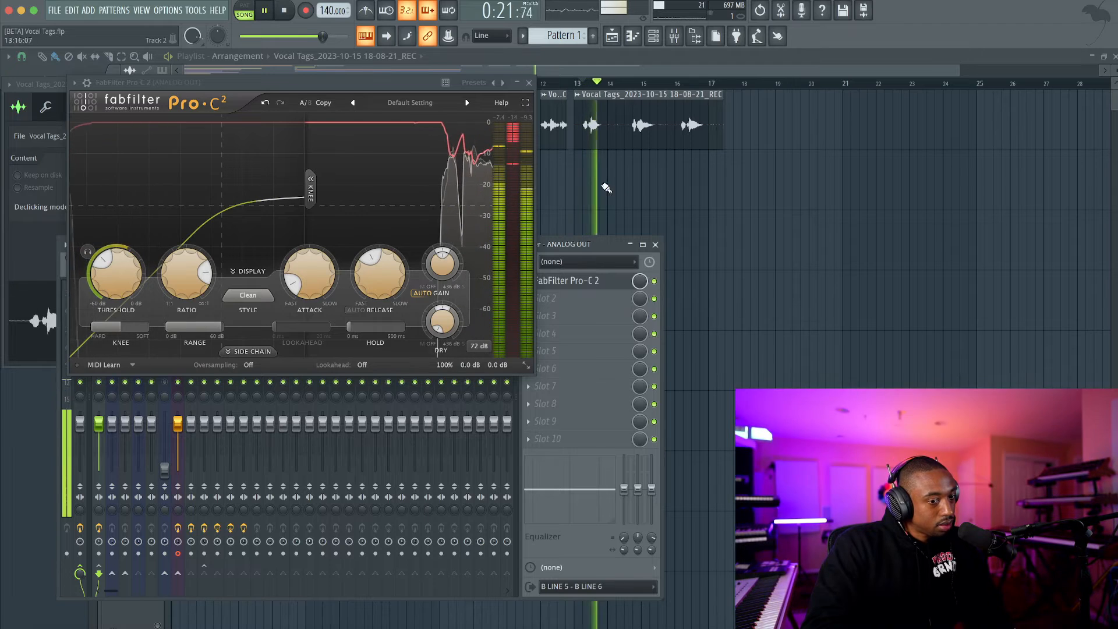
left_click(529, 82)
key("space")
key("F12")
key("space")
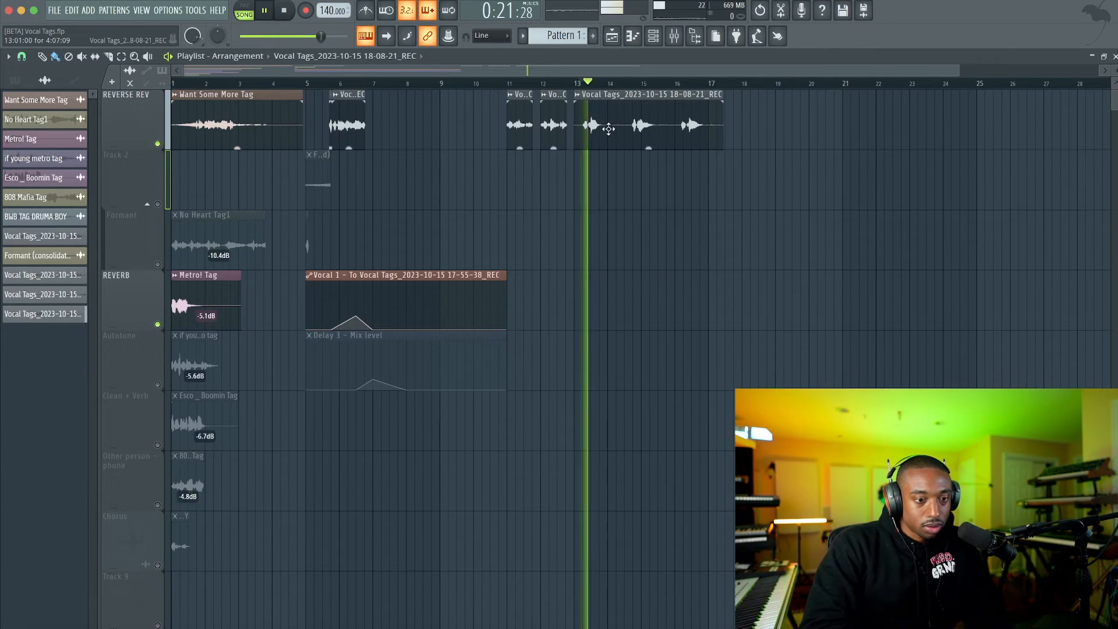
key("space")
Send the new take's mixer track to the track holding Fruity Reeverb 2, with the send level at 29%.
left_click(676, 36)
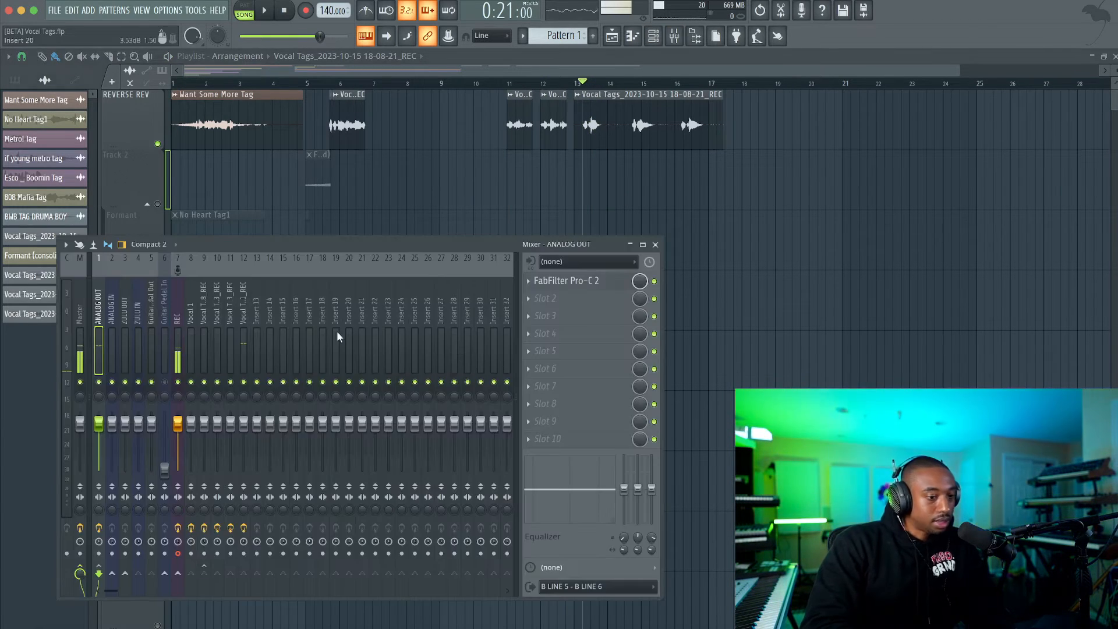
left_click(243, 326)
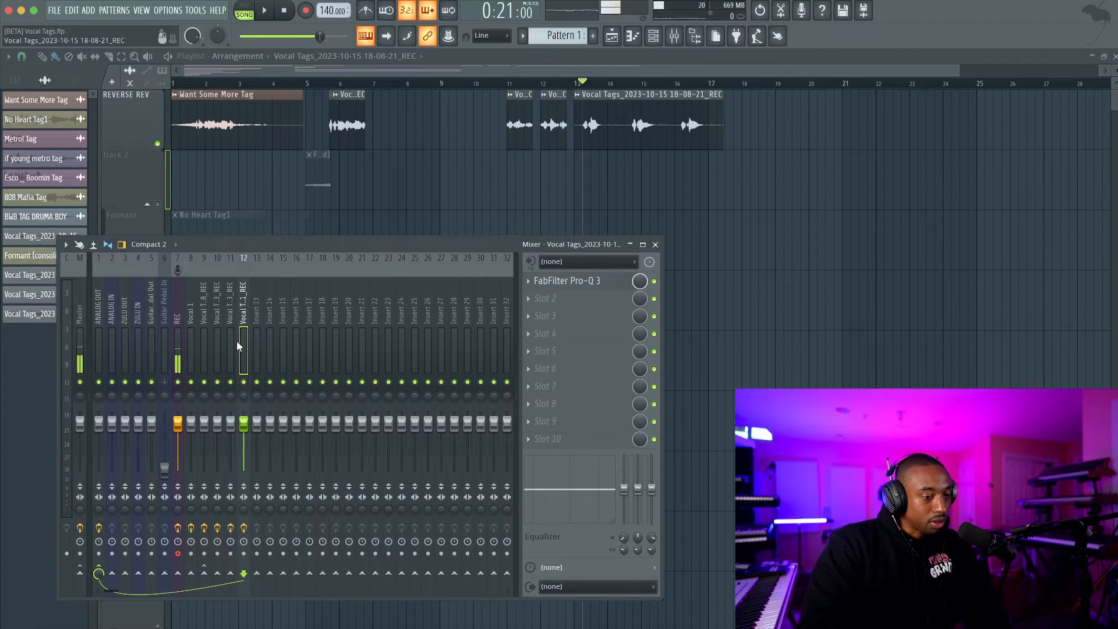
left_click(192, 341)
left_click(204, 339)
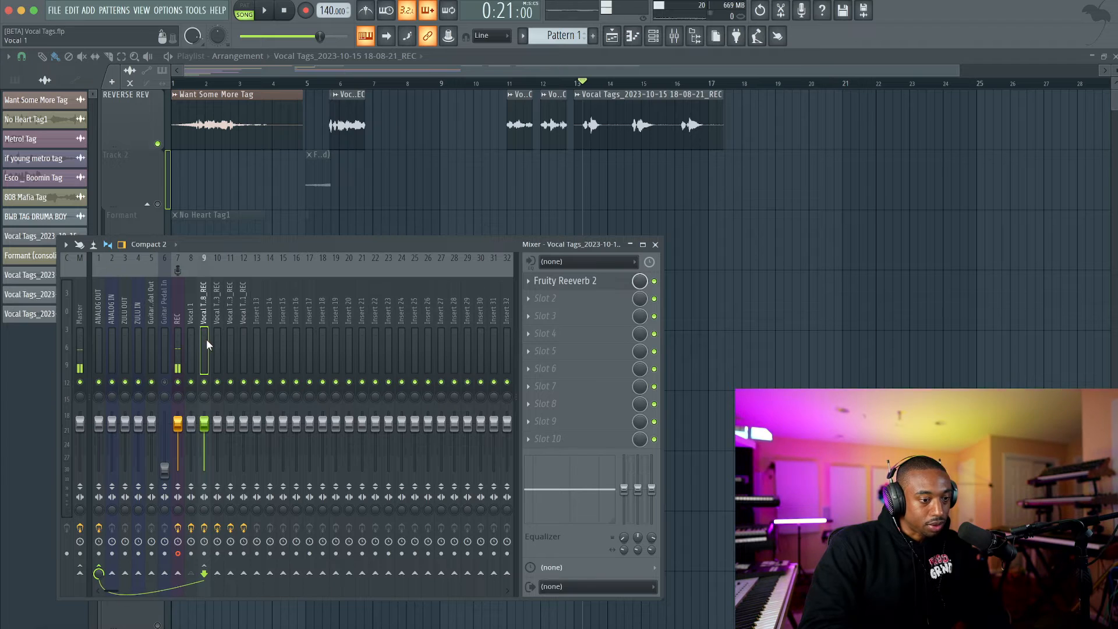
left_click(247, 329)
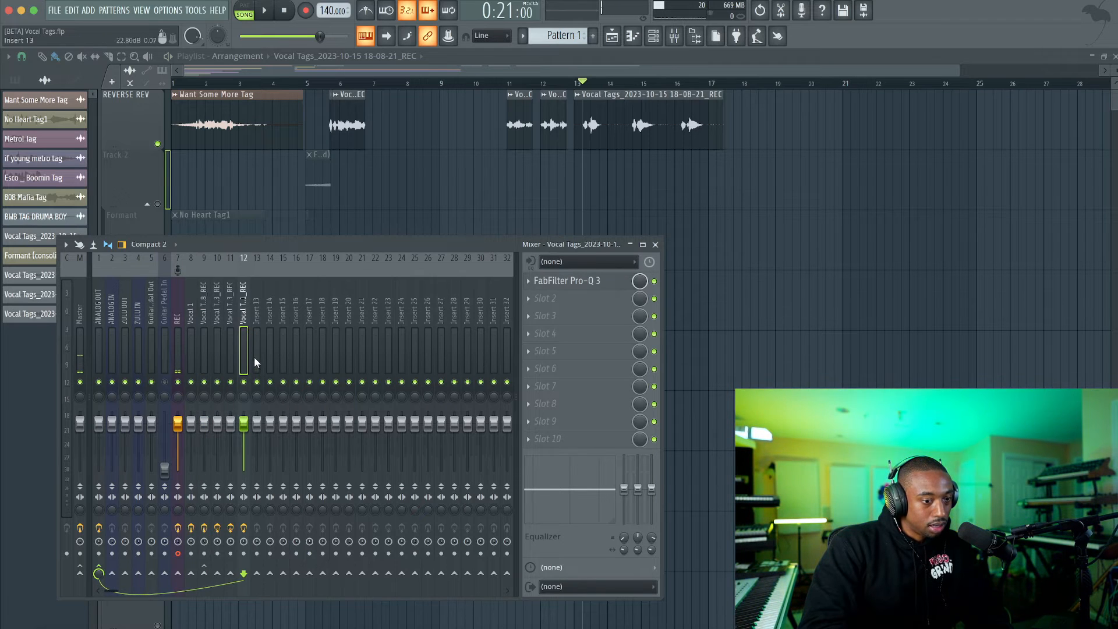
key("space")
left_click_drag(205, 574, 205, 587)
key("space")
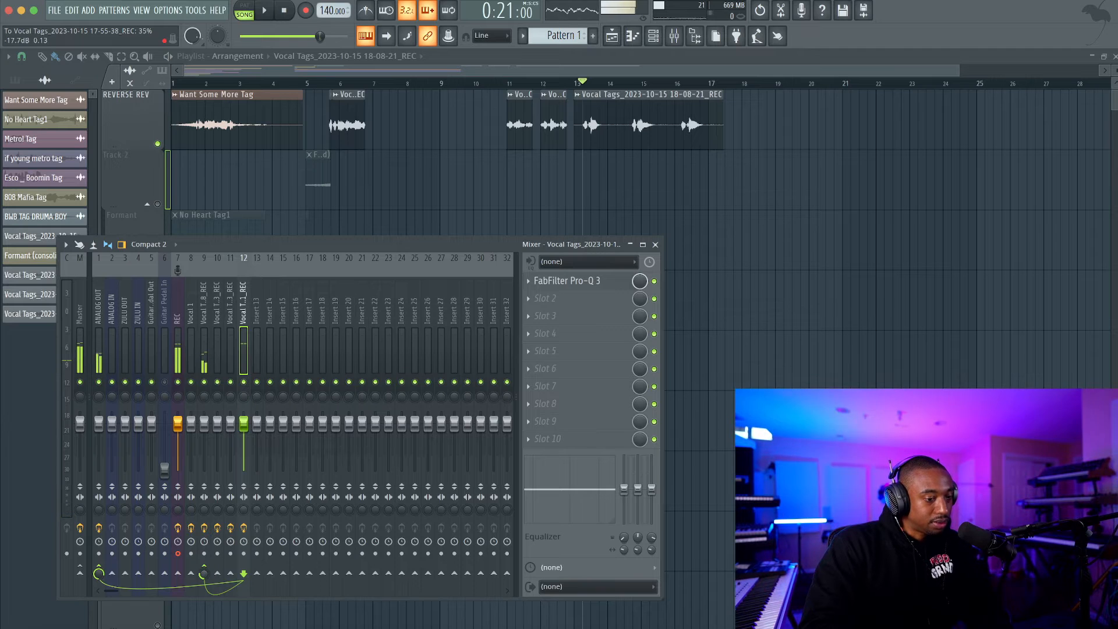
key("space")
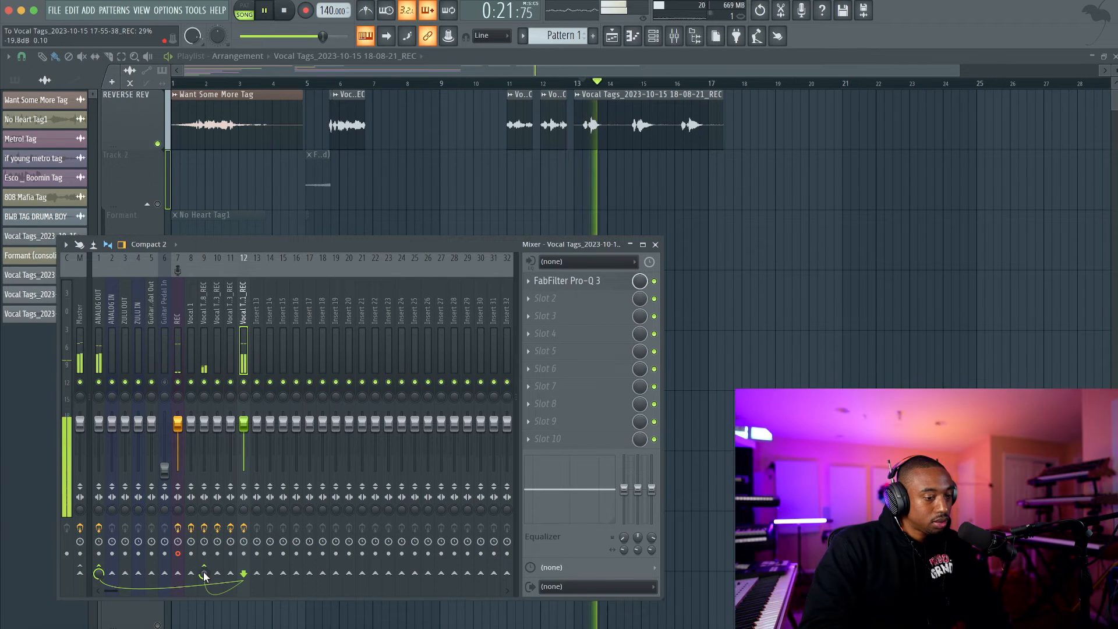
key("space")
left_click_drag(205, 574, 204, 576)
Create an automation clip for the send level from the new take to the reverb track and close the mixer.
right_click(204, 576)
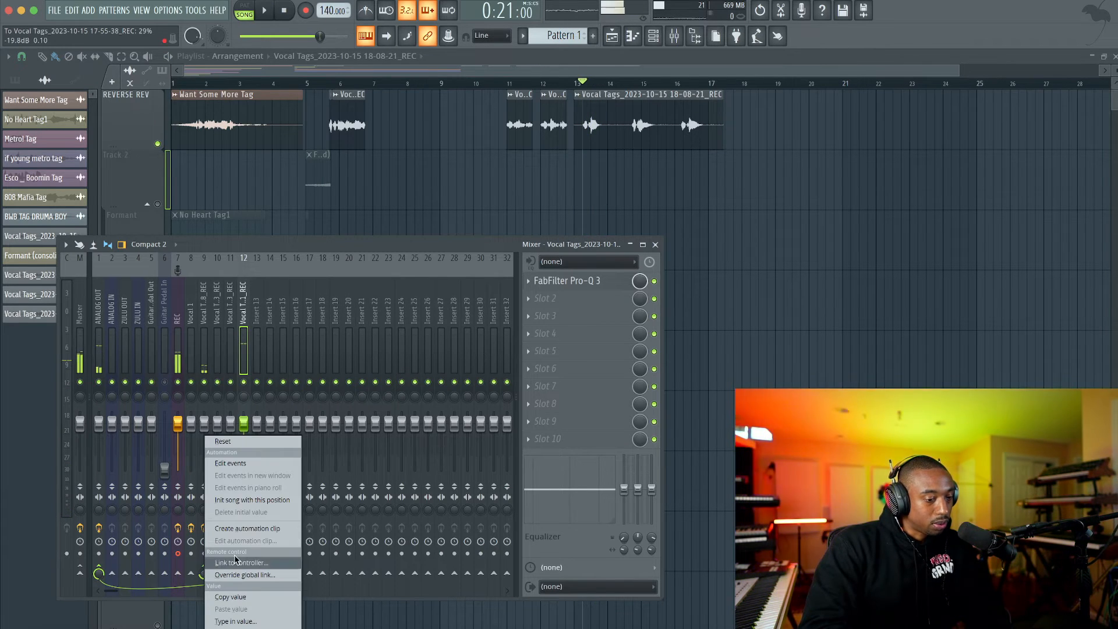
left_click(250, 530)
key("F9")
Unmute Track 9 and move the new automation clip to Track 2, starting at bar 13 beneath the take.
scroll(669, 326, "down", 2)
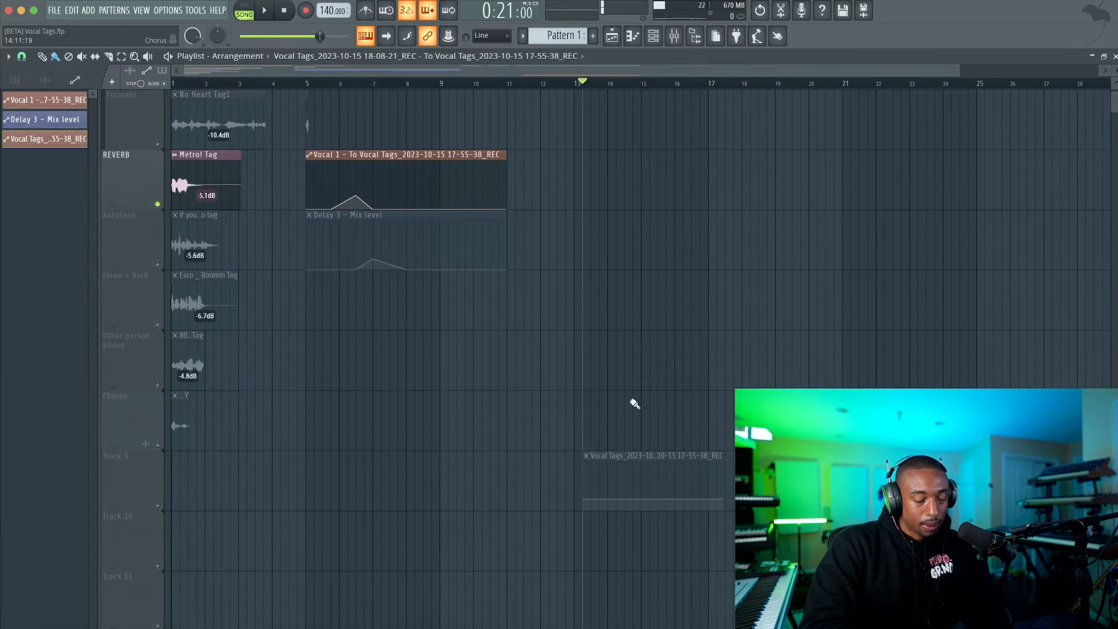
left_click(158, 505)
scroll(625, 361, "up", 2)
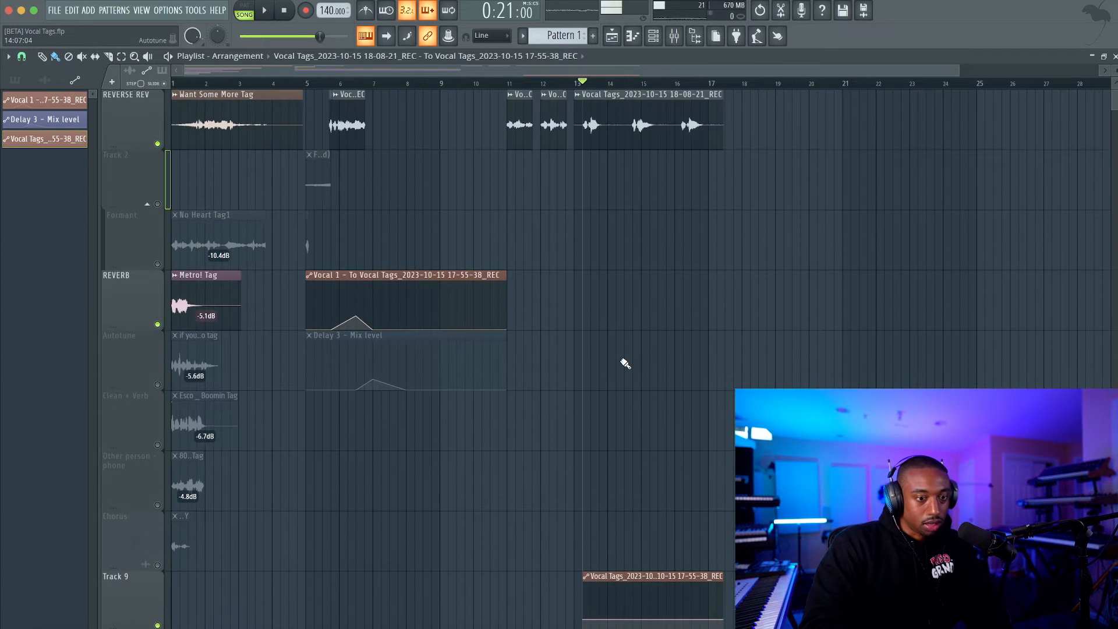
left_click_drag(618, 572, 610, 172)
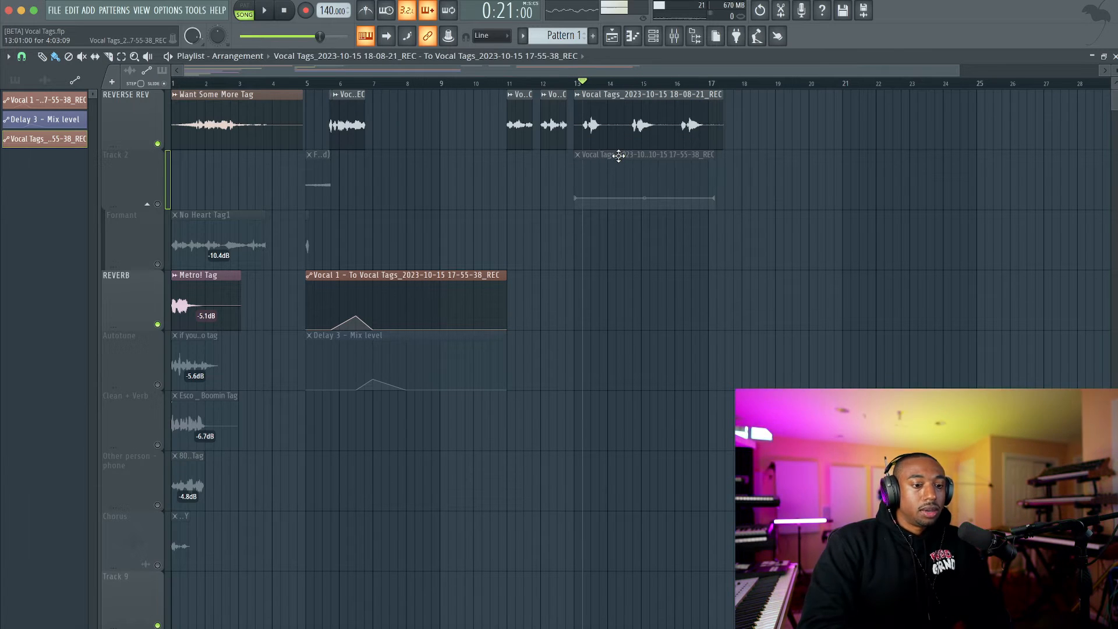
Unmute Track 2 and shape a curved reverb-send swell under the take's first phrase, rising from about 13:09 to bar 14.
left_click(158, 204)
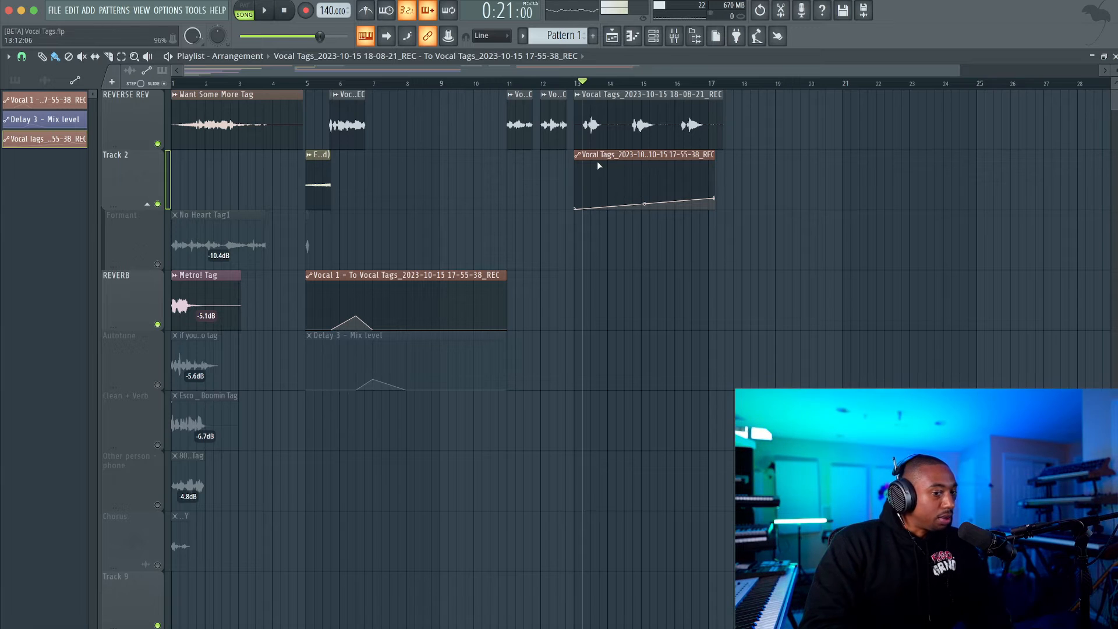
scroll(602, 177, "up", 2)
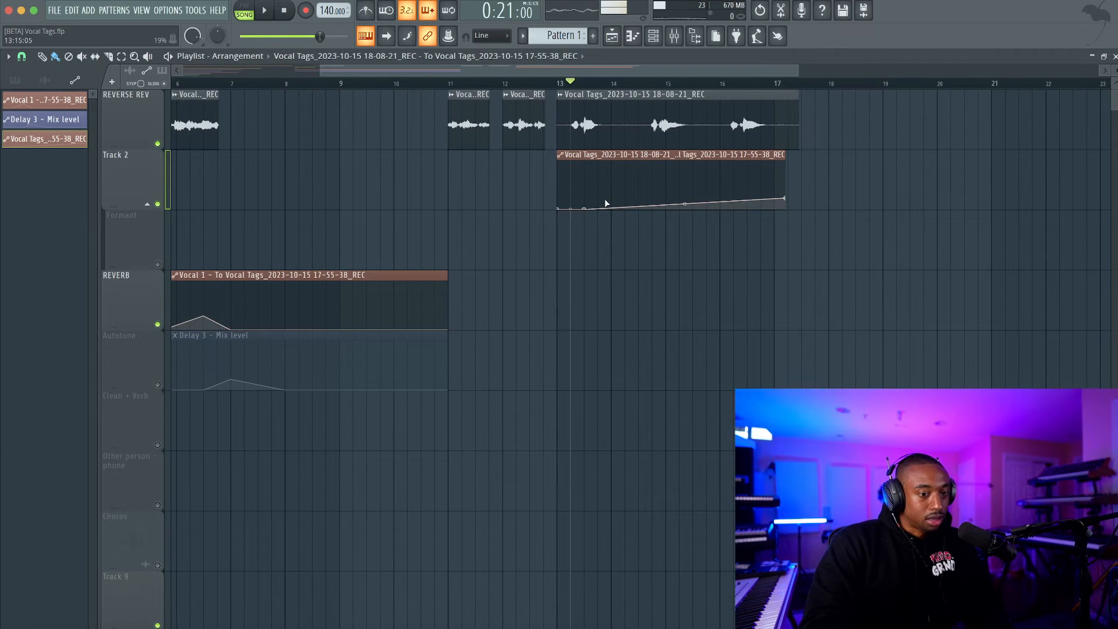
left_click(604, 199)
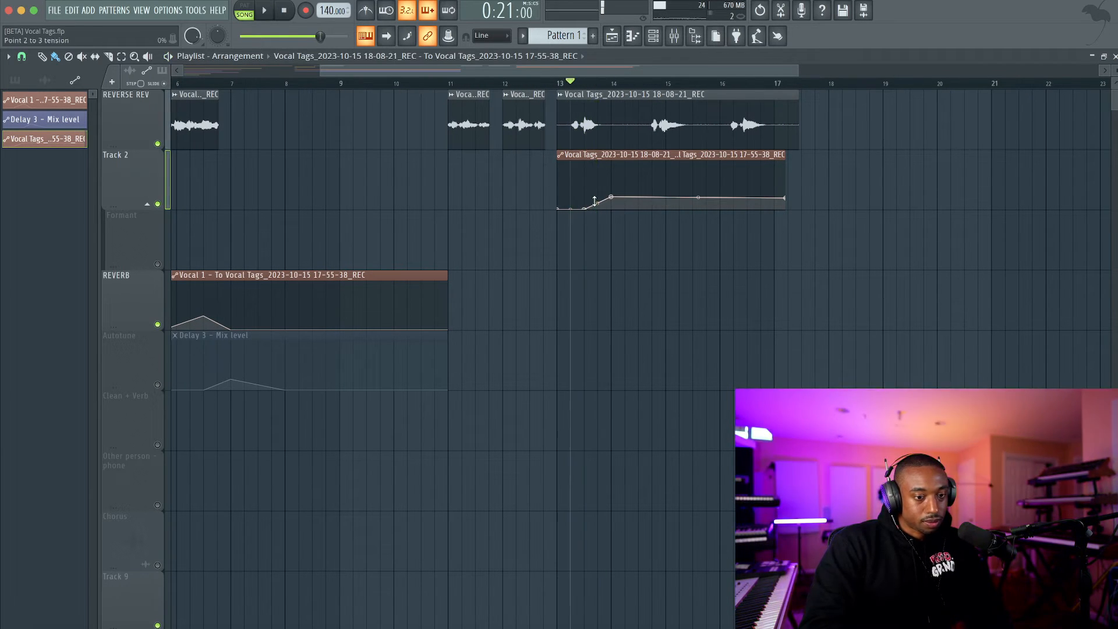
left_click_drag(596, 202, 597, 197)
key("space")
key("space")
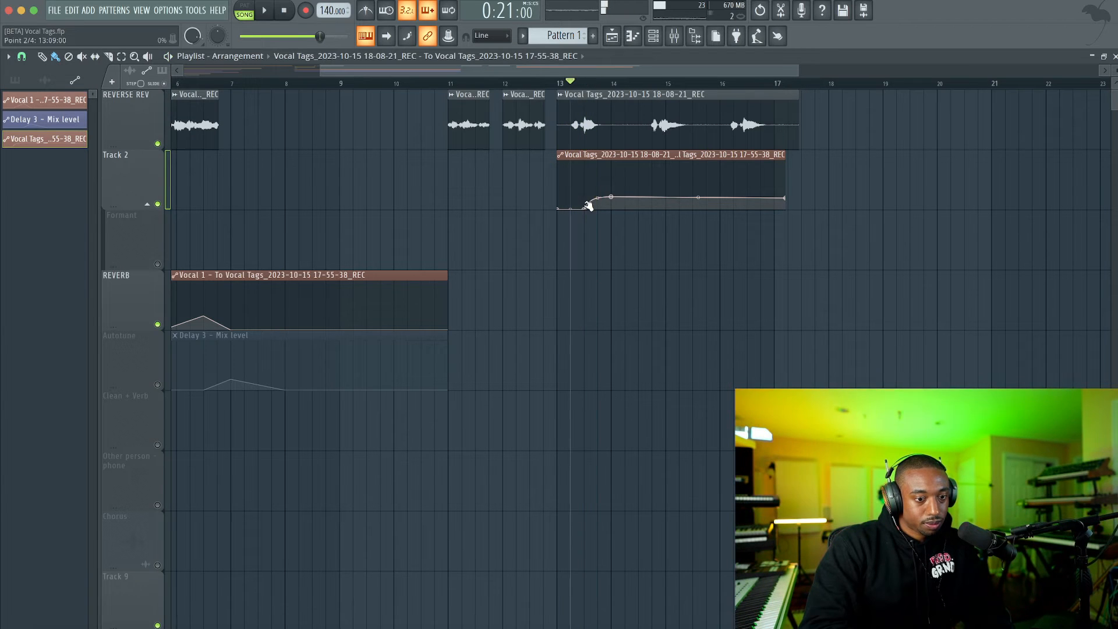
key("space")
Drop the send curve to zero after the first phrase and add a second swell just after bar 15, falling off by 15:13.
key("space")
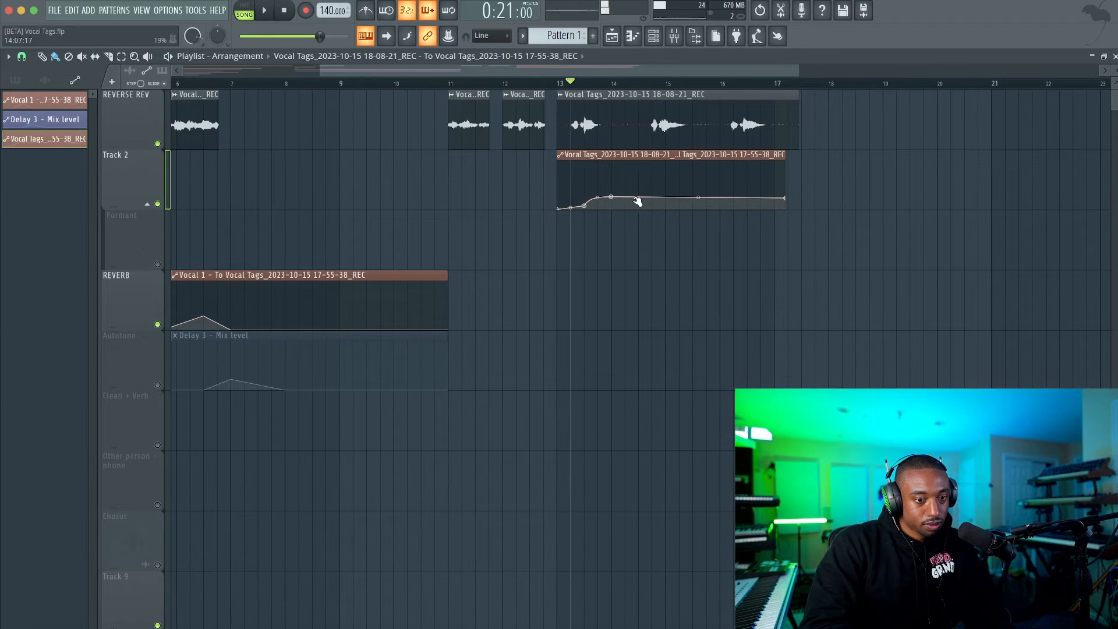
key("space")
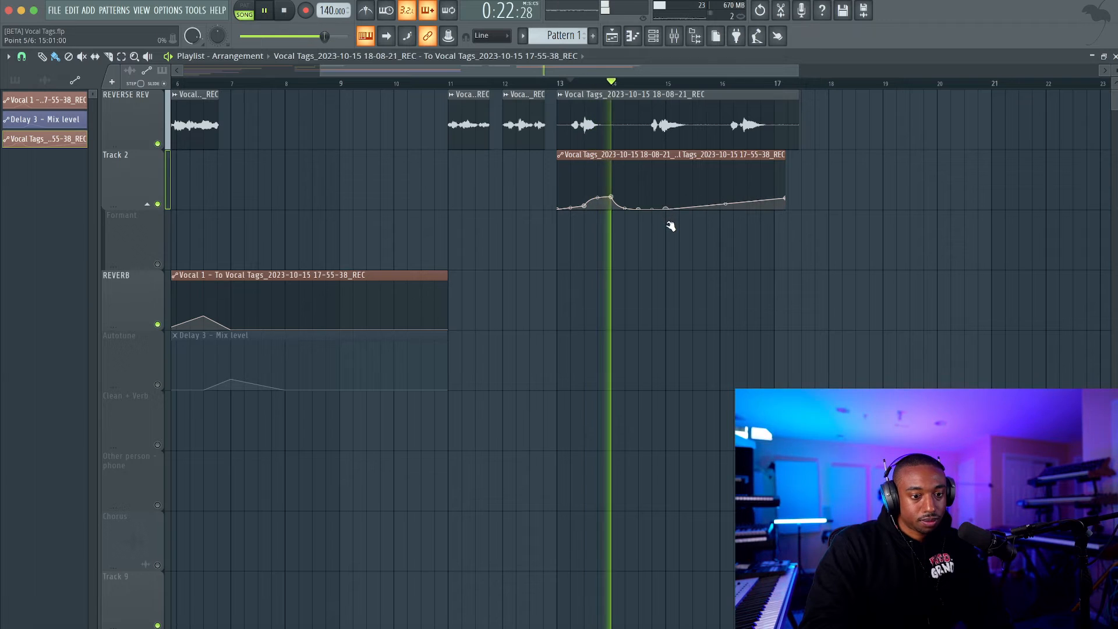
right_click(681, 197)
right_click(707, 209)
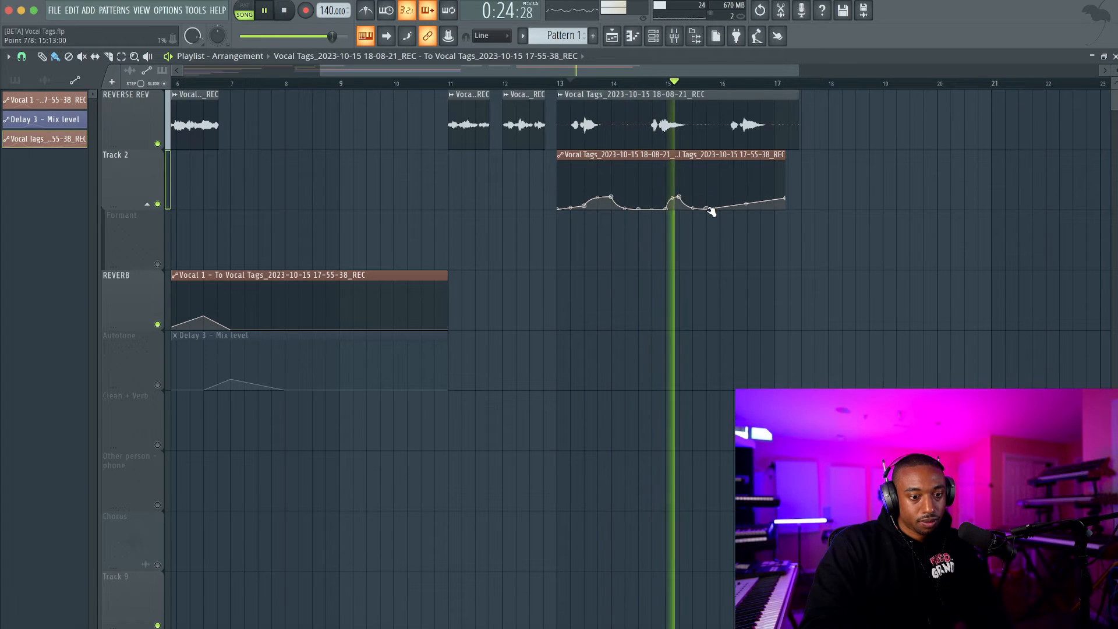
key("space")
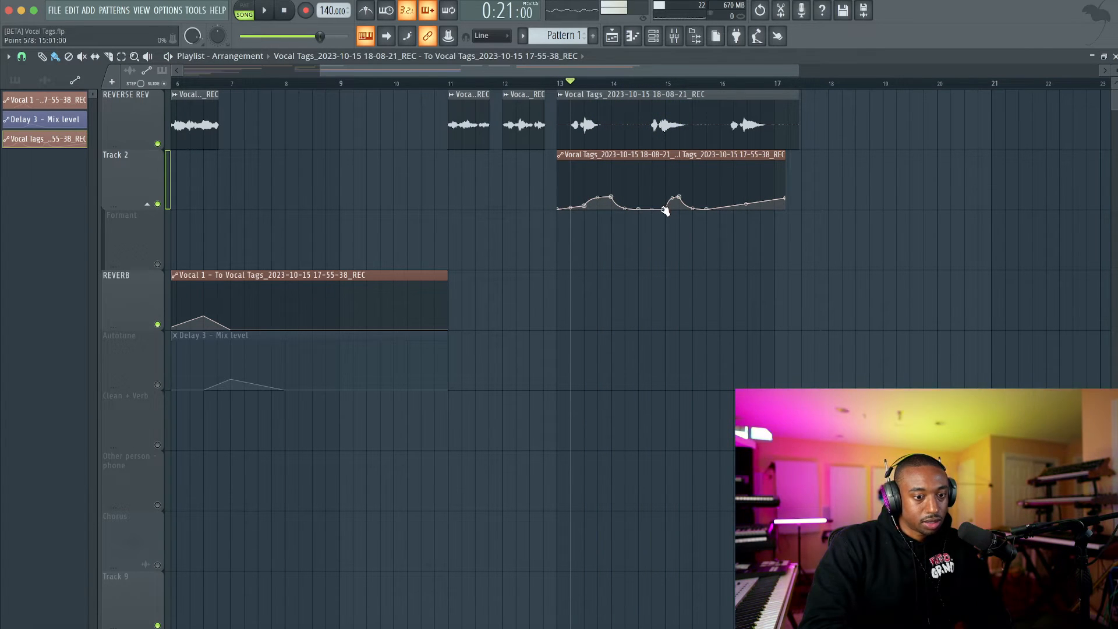
Insert the NS1 Stereo noise suppressor above FabFilter Pro-Q 3 on the new take's mixer track.
left_click(675, 36)
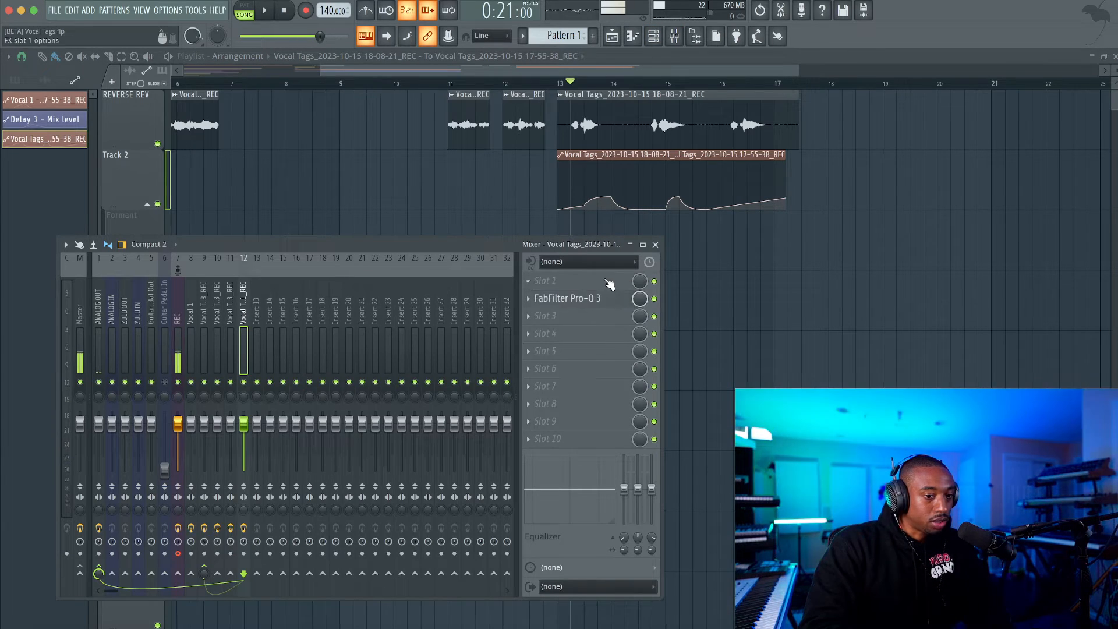
left_click(558, 291)
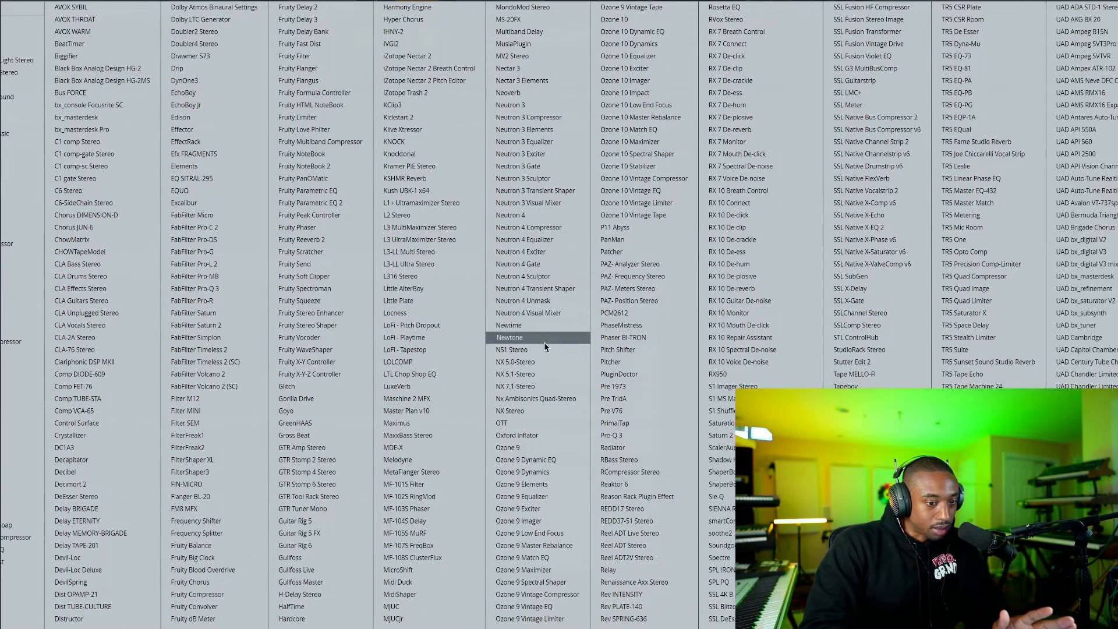
left_click(545, 348)
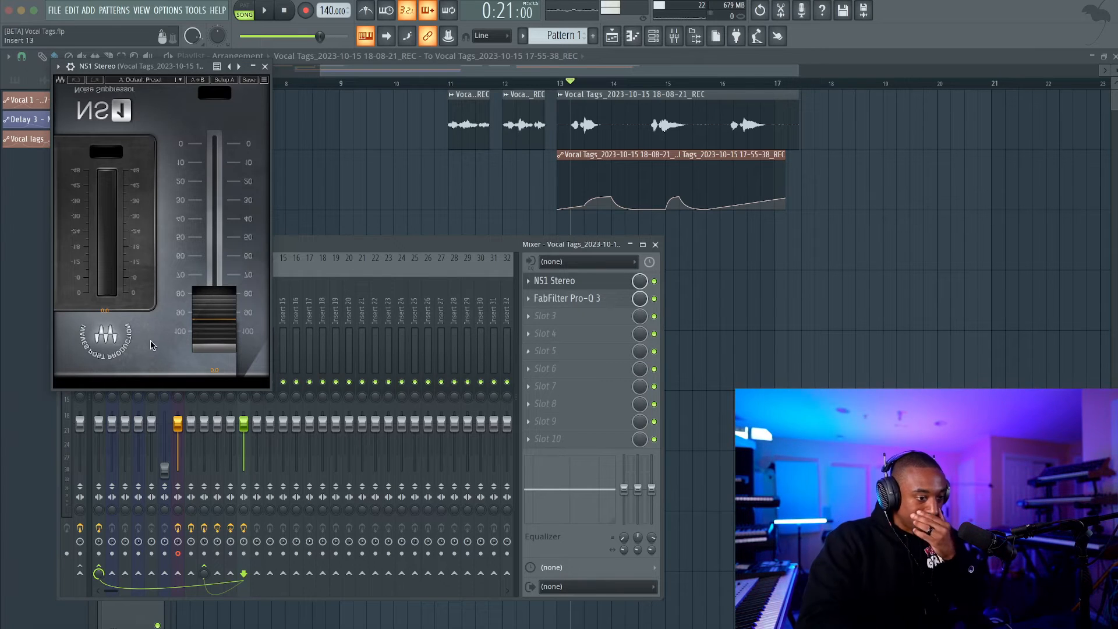
Raise the NS1 suppression to about 17 while auditioning the take, and close the plugin.
left_click_drag(207, 310, 208, 282)
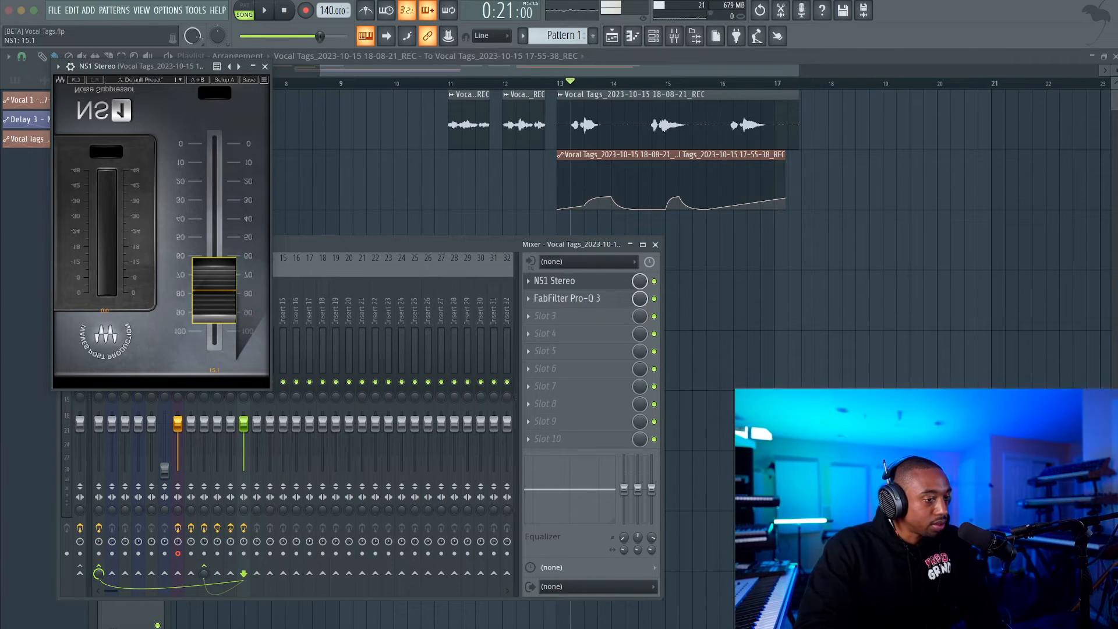
key("space")
key("space")
left_click_drag(208, 285, 207, 282)
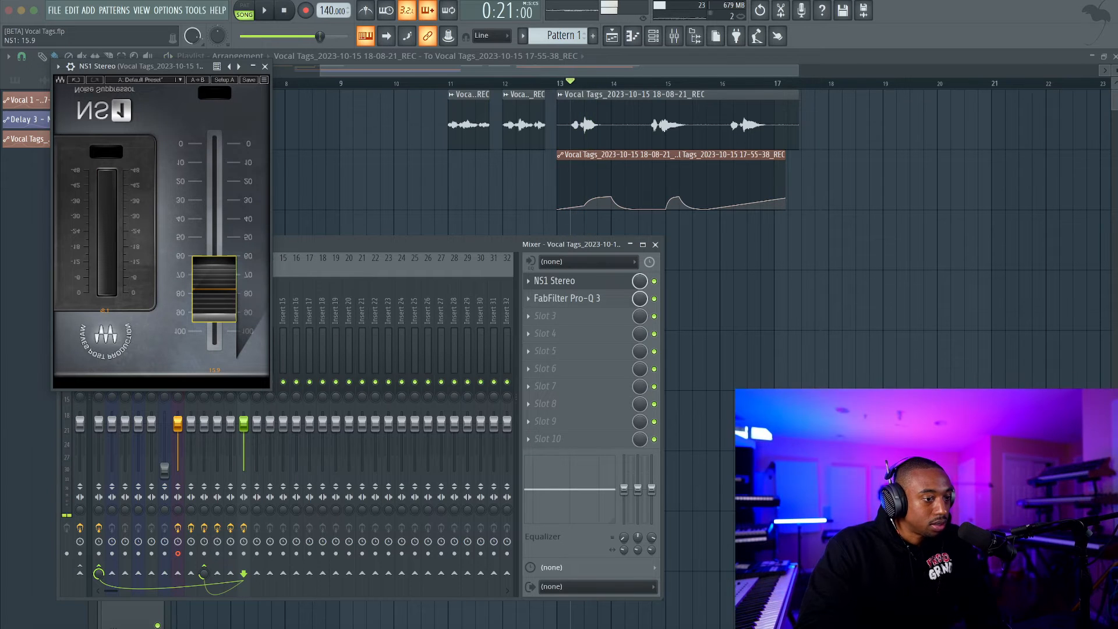
key("space")
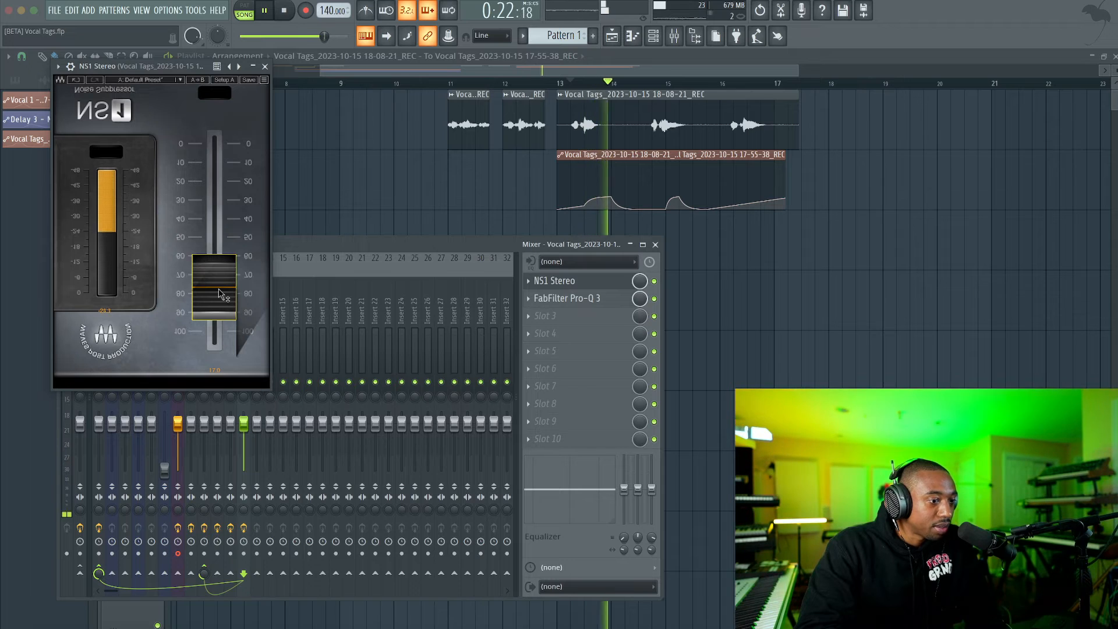
key("space")
left_click(265, 65)
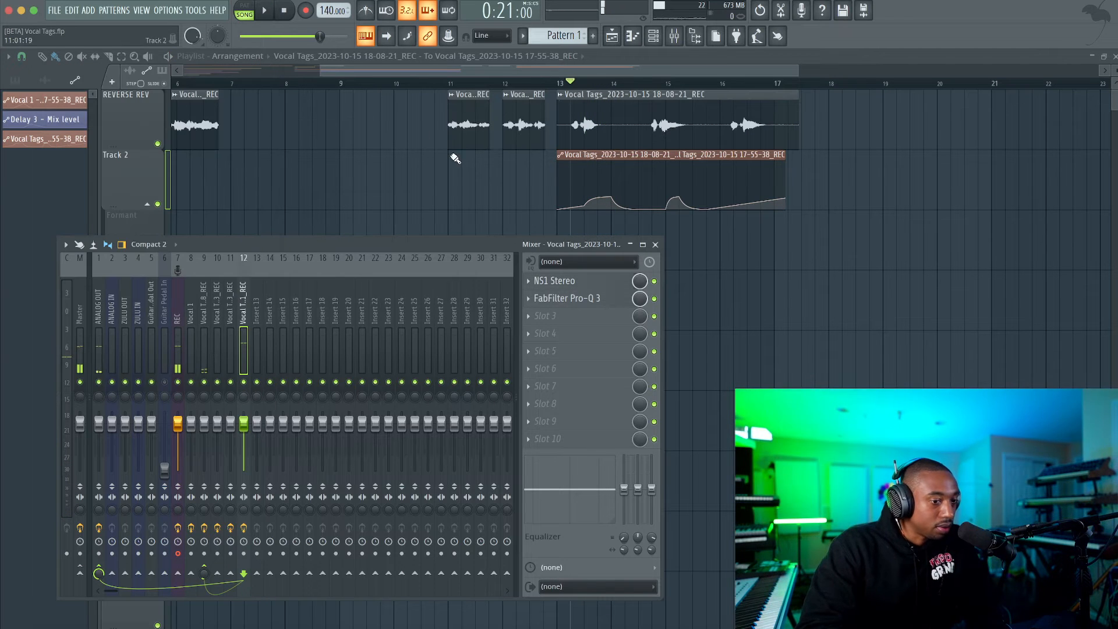
Replay the take with noise suppression and the reverb automation, and close the mixer to check the curve.
right_click(448, 197)
key("space")
left_click(673, 37)
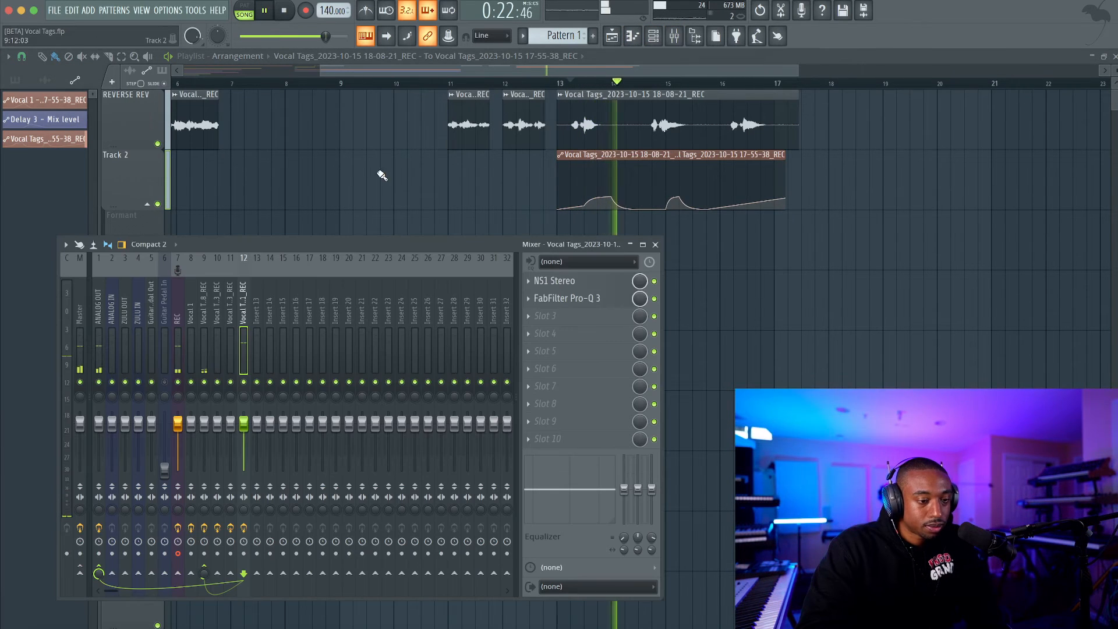
right_click(522, 189)
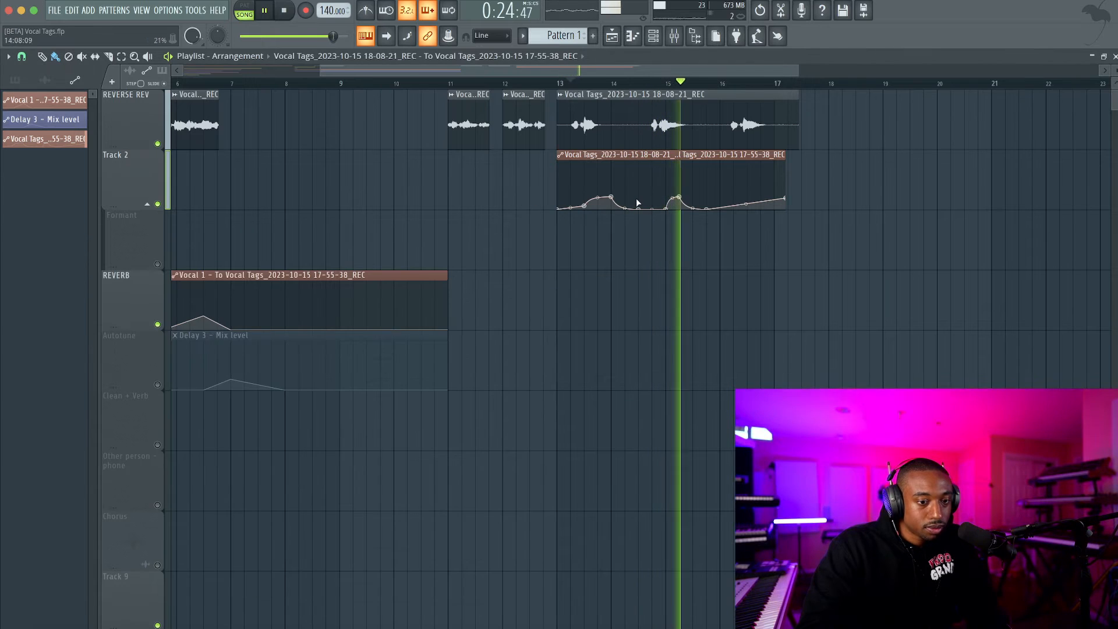
key("space")
Shift the start of the second reverb swell slightly earlier than 14:16 and replay the take from 14:13.
scroll(640, 205, "up", 2)
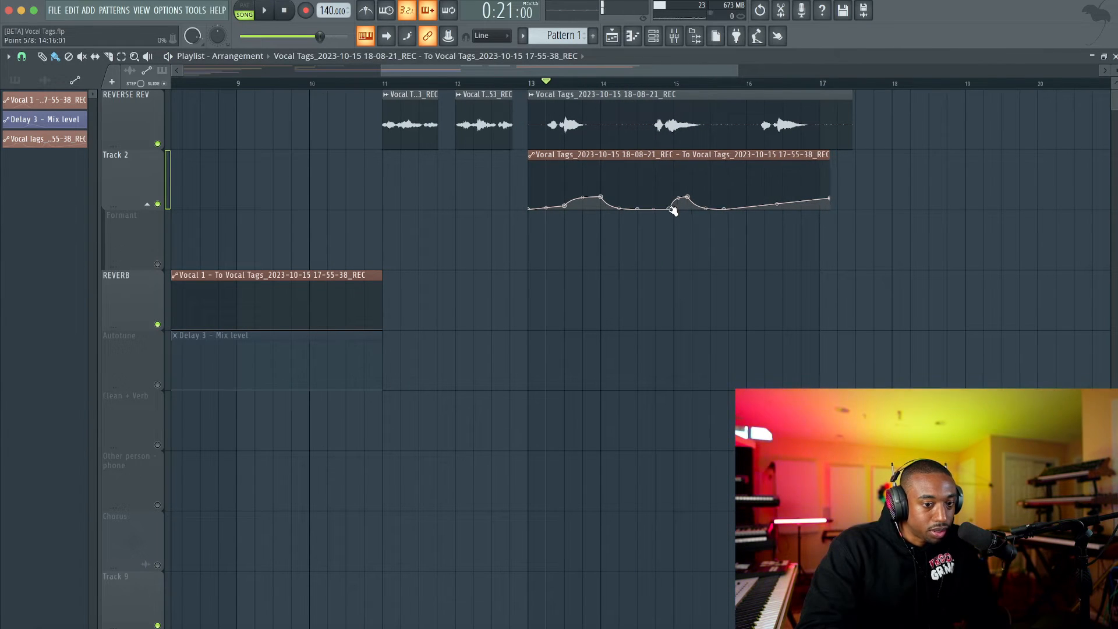
left_click_drag(672, 211, 669, 211)
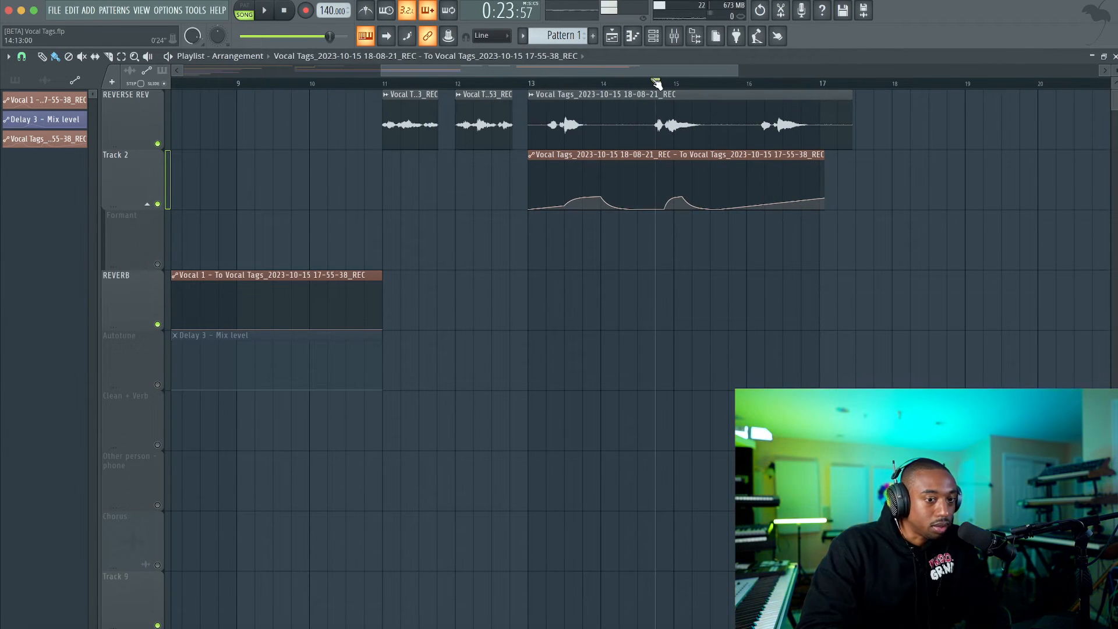
key("space")
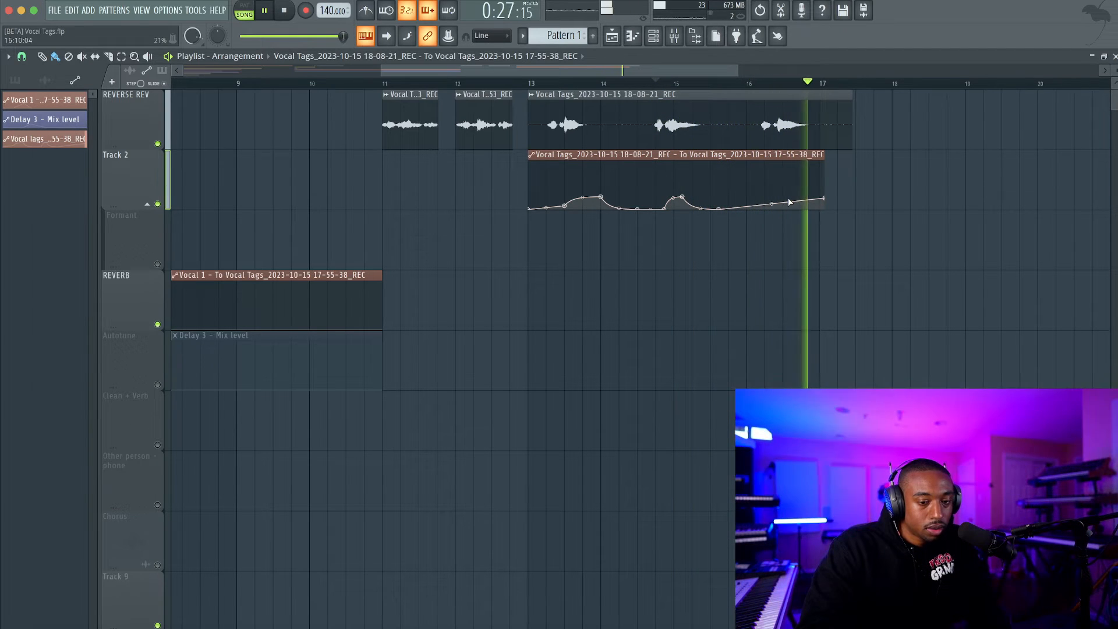
key("space")
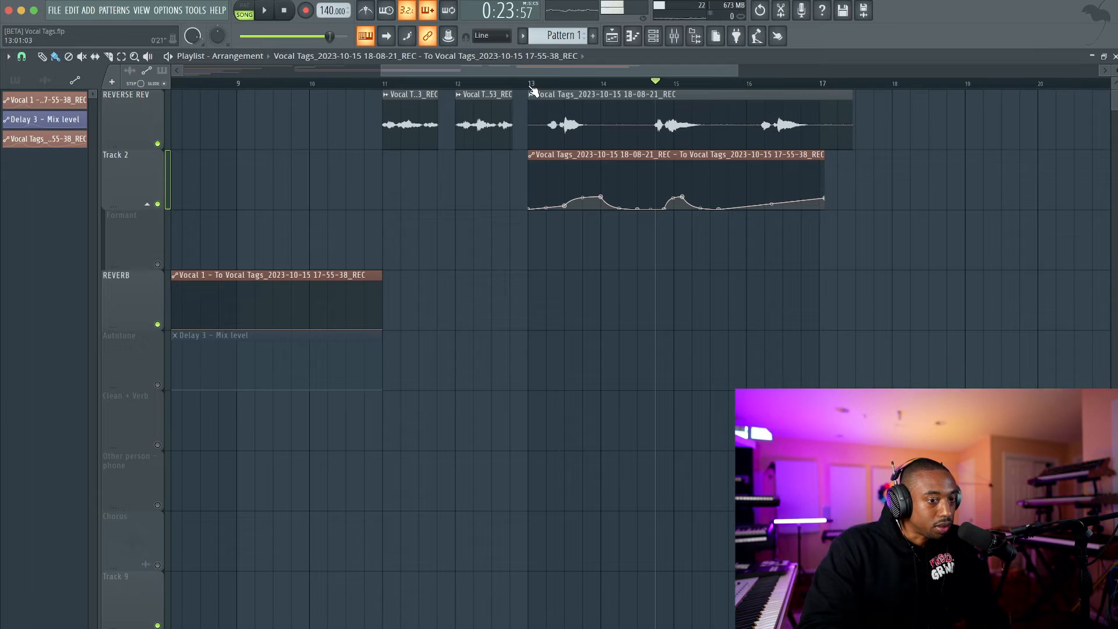
left_click_drag(532, 86, 818, 91)
left_click(741, 242, "ctrl")
scroll(737, 239, "down", 3)
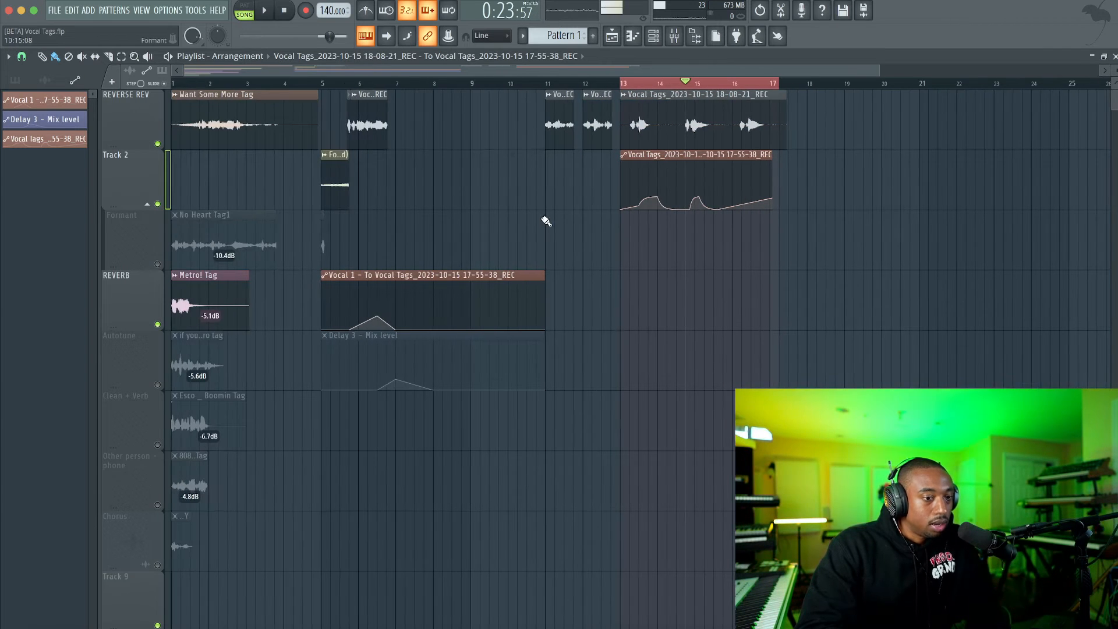
left_click(480, 84, "ctrl")
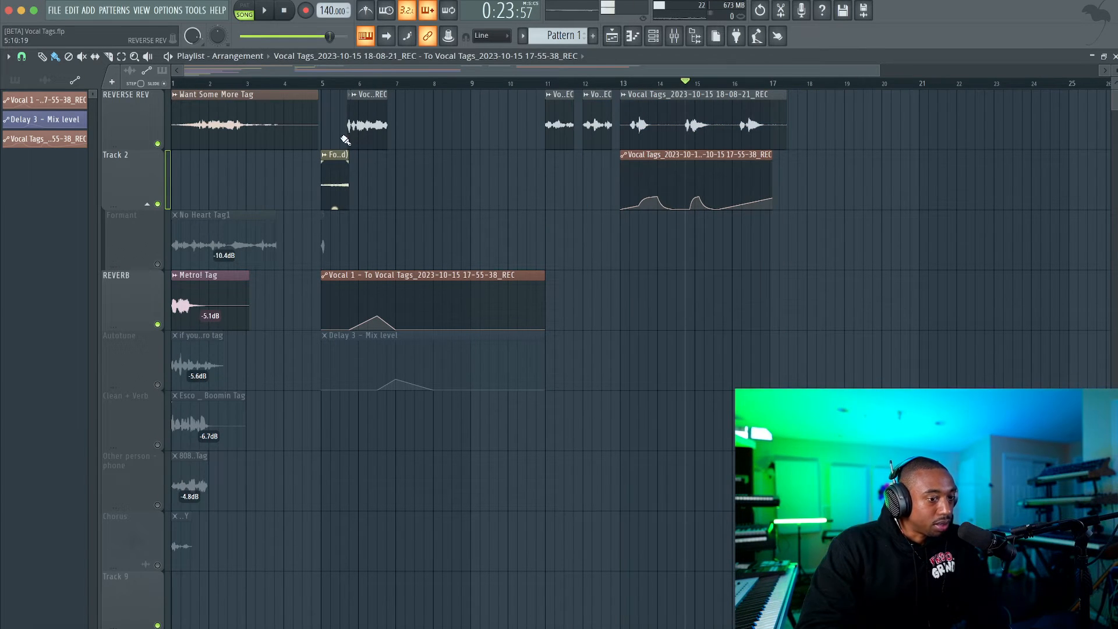
Solo the Autotune track and place the playhead just after bar 1 on its reference tag.
scroll(288, 326, "down", 4)
scroll(289, 327, "up", 4)
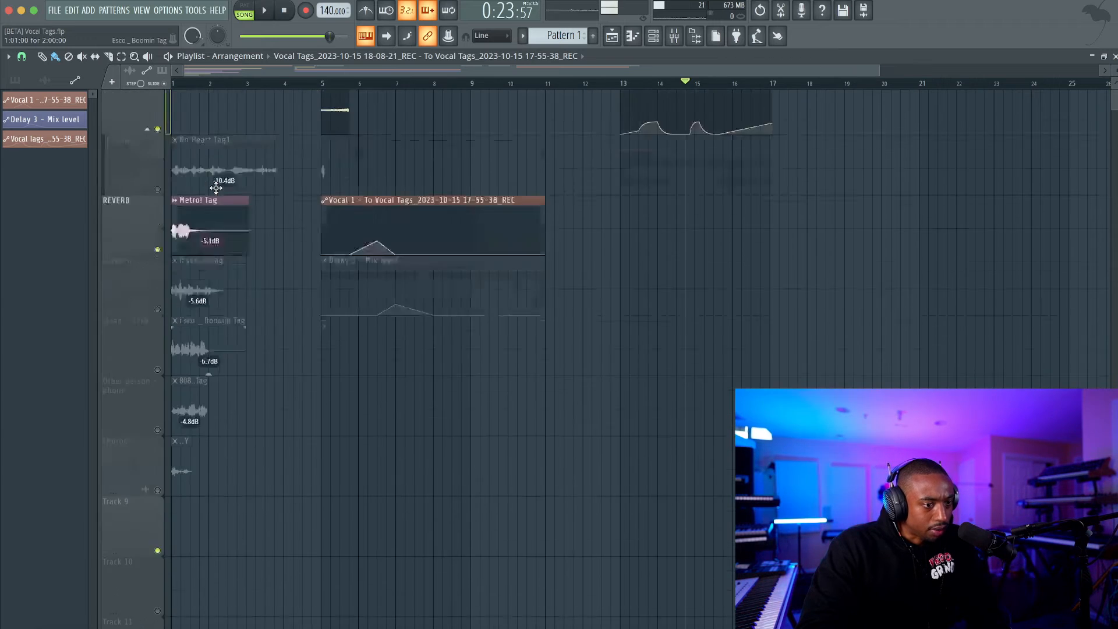
left_click(189, 85)
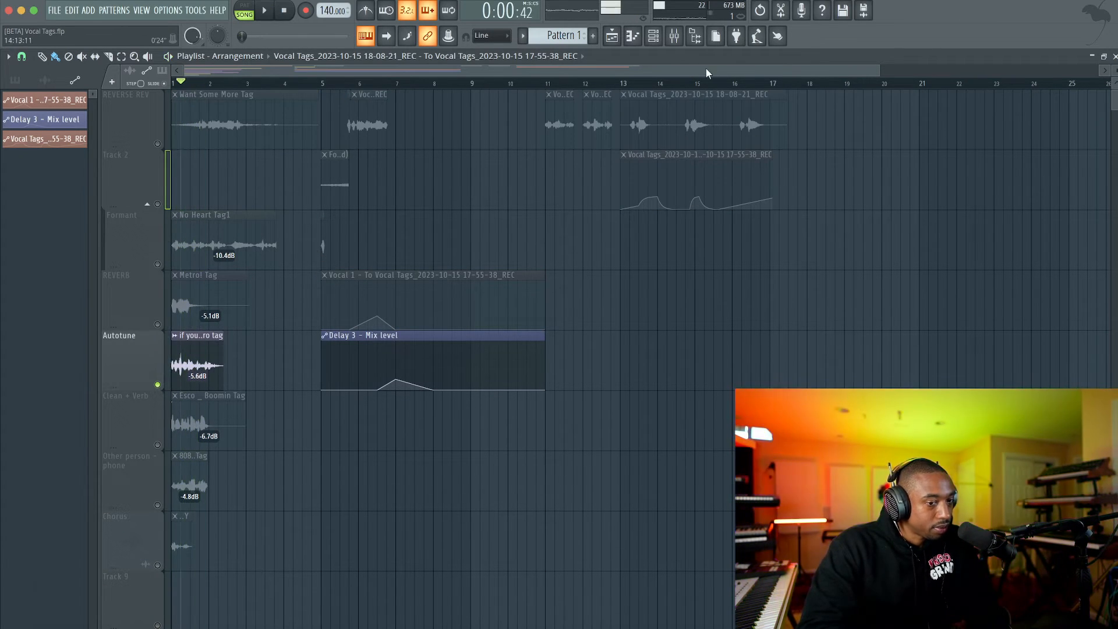
Select the time range from bar 17 to about bar 23 and choose Low Male as Auto-Tune Pro's input type on the REC track.
left_click_drag(772, 85, 988, 91)
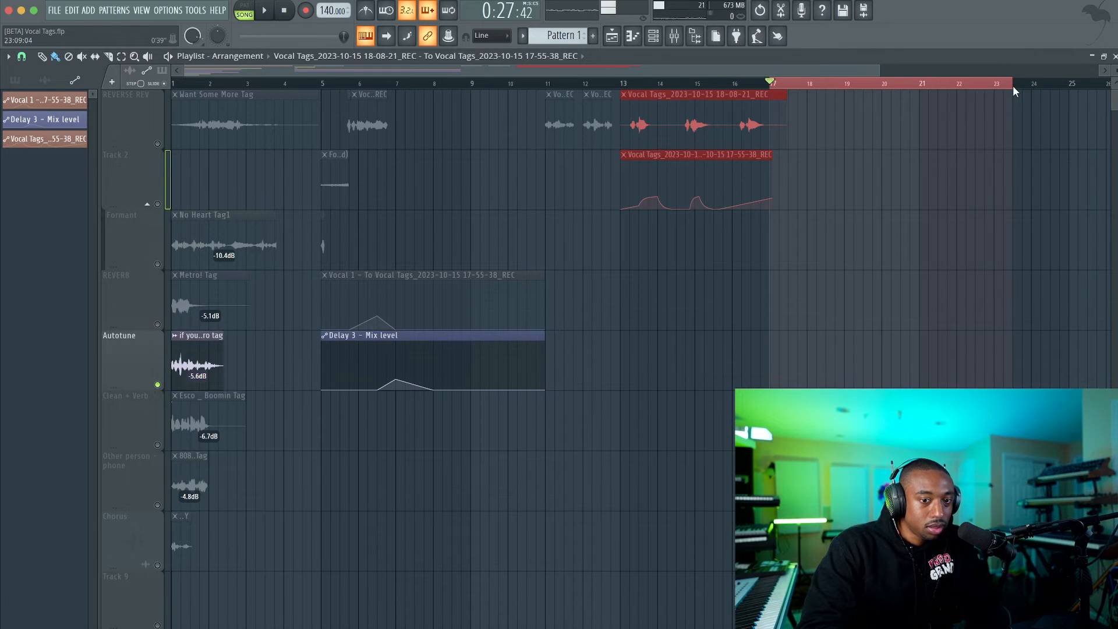
left_click(674, 36)
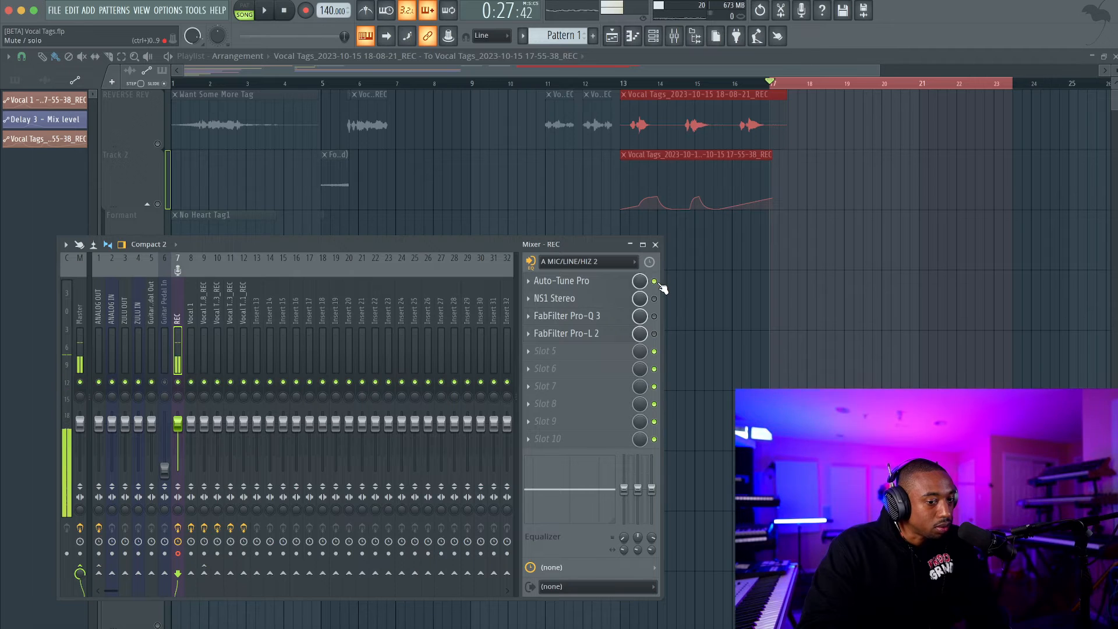
left_click(606, 284)
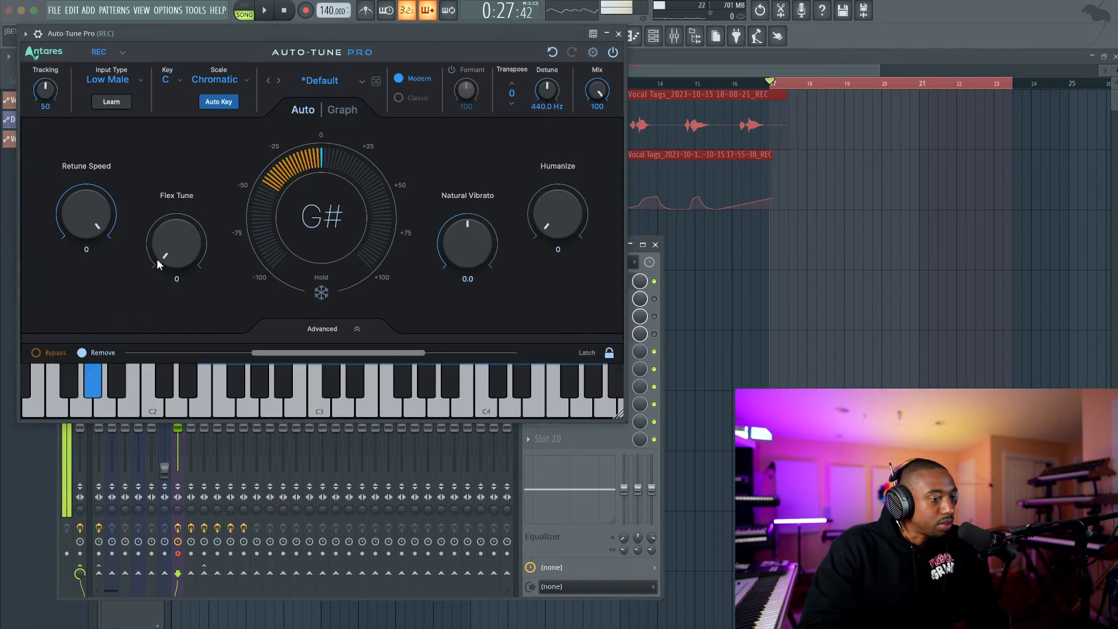
left_click(107, 81)
left_click(116, 138)
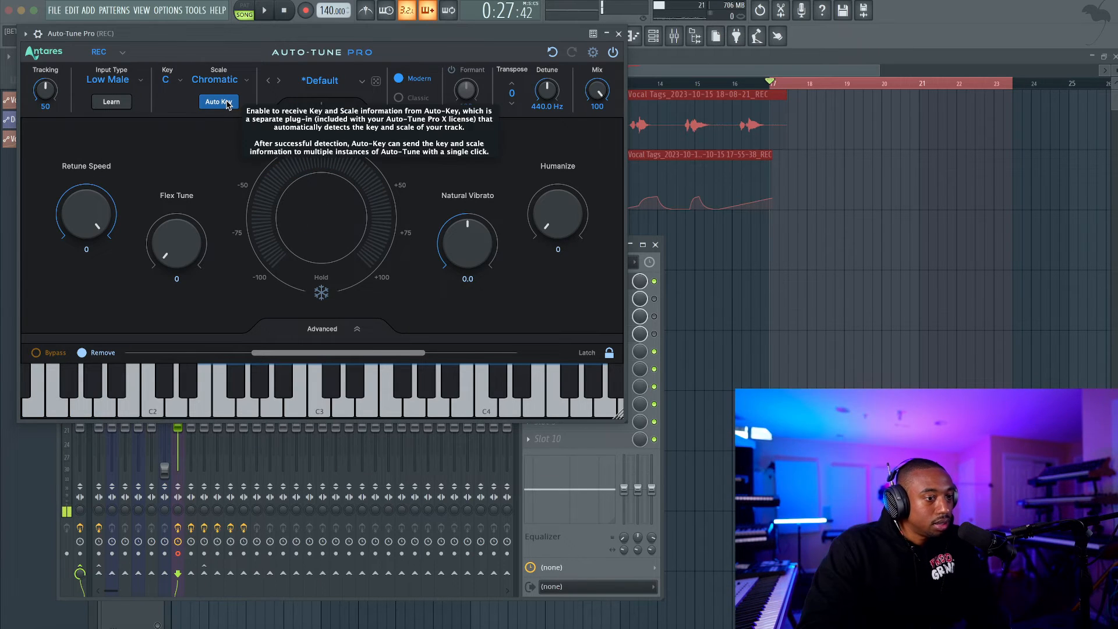
left_click(227, 105)
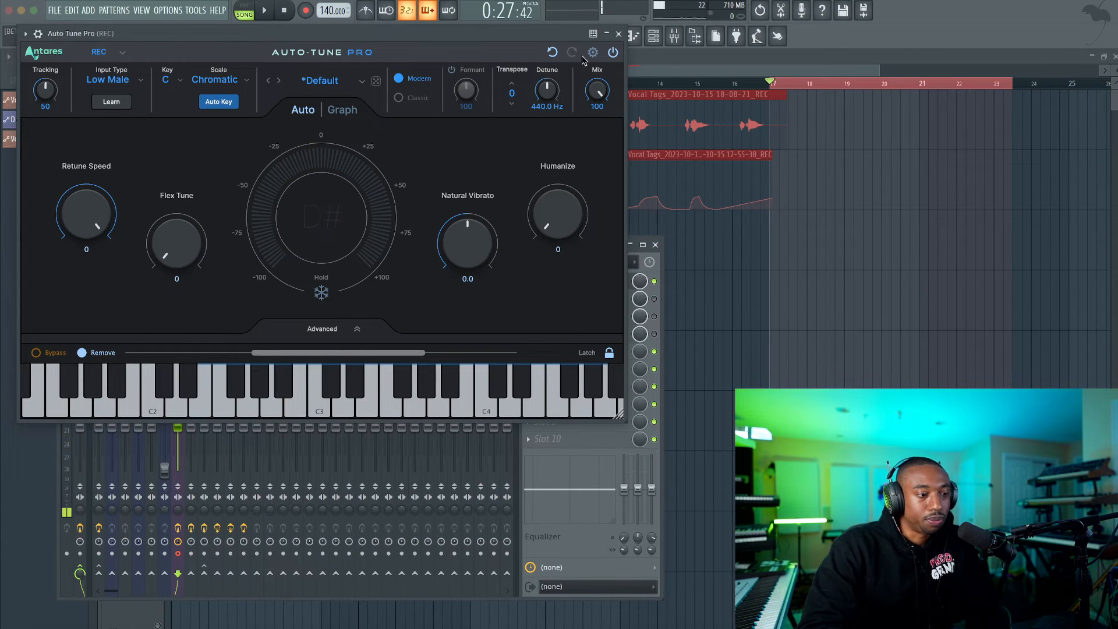
left_click(617, 34)
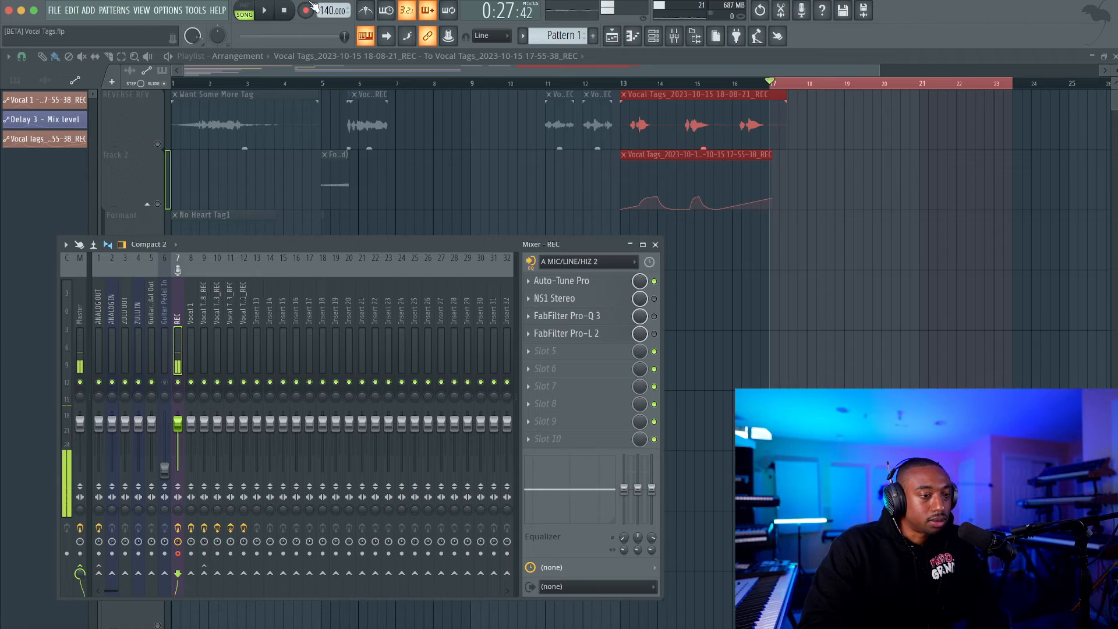
Record a new three-phrase vocal take through Auto-Tune Pro into the playlist, starting at bar 17.
key("r")
left_click(552, 367)
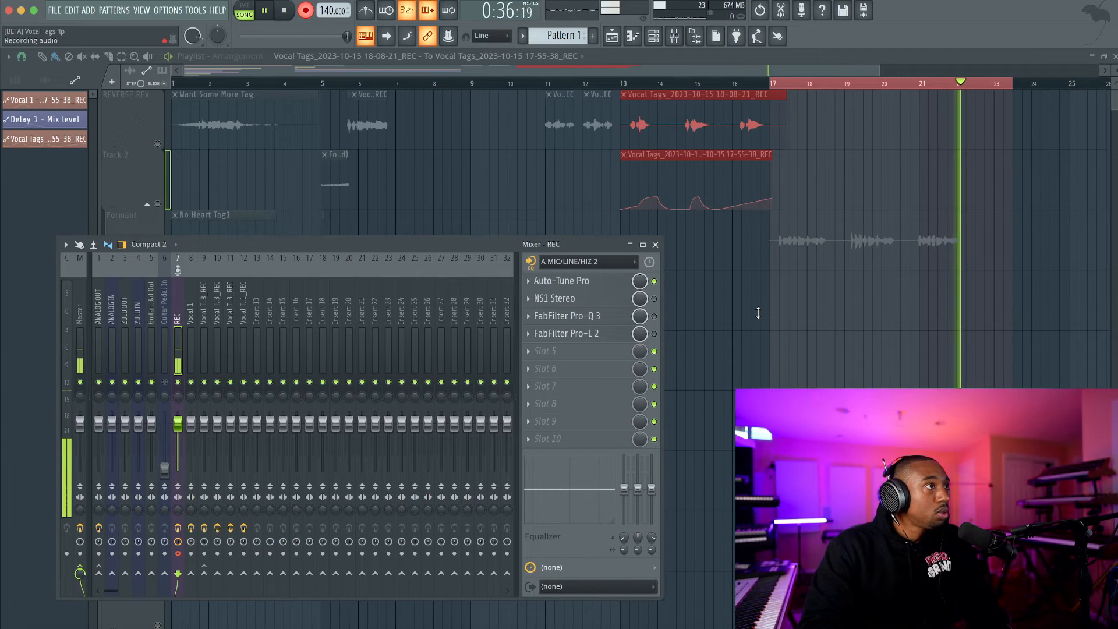
key("space")
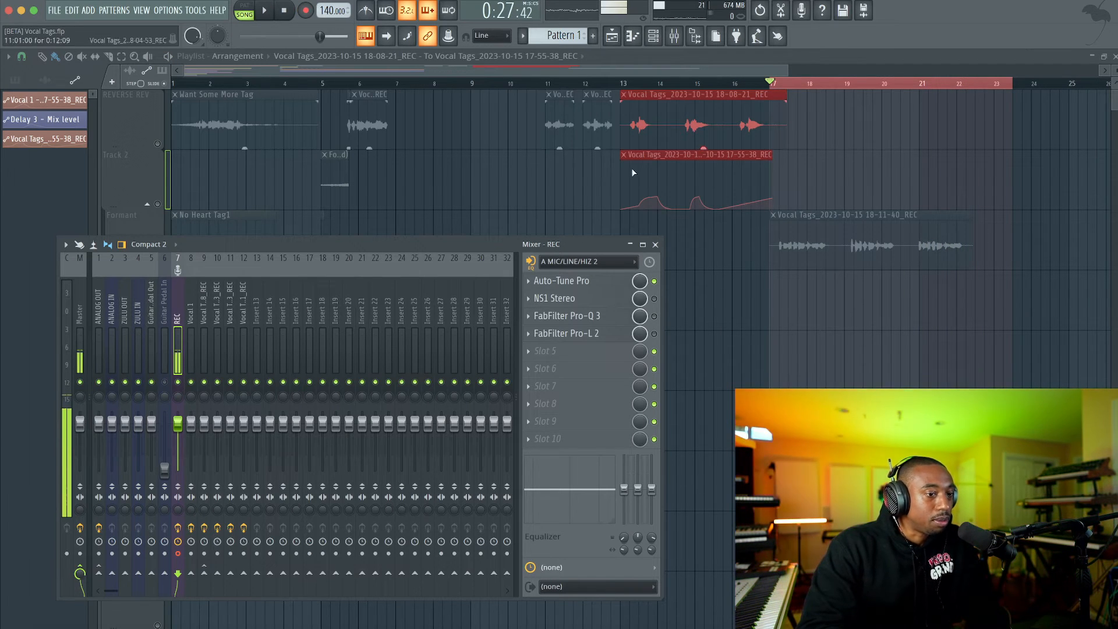
Return to the playlist and solo the Formant track that holds the new take at bar 17.
left_click(749, 252, "super")
scroll(740, 204, "right", 1)
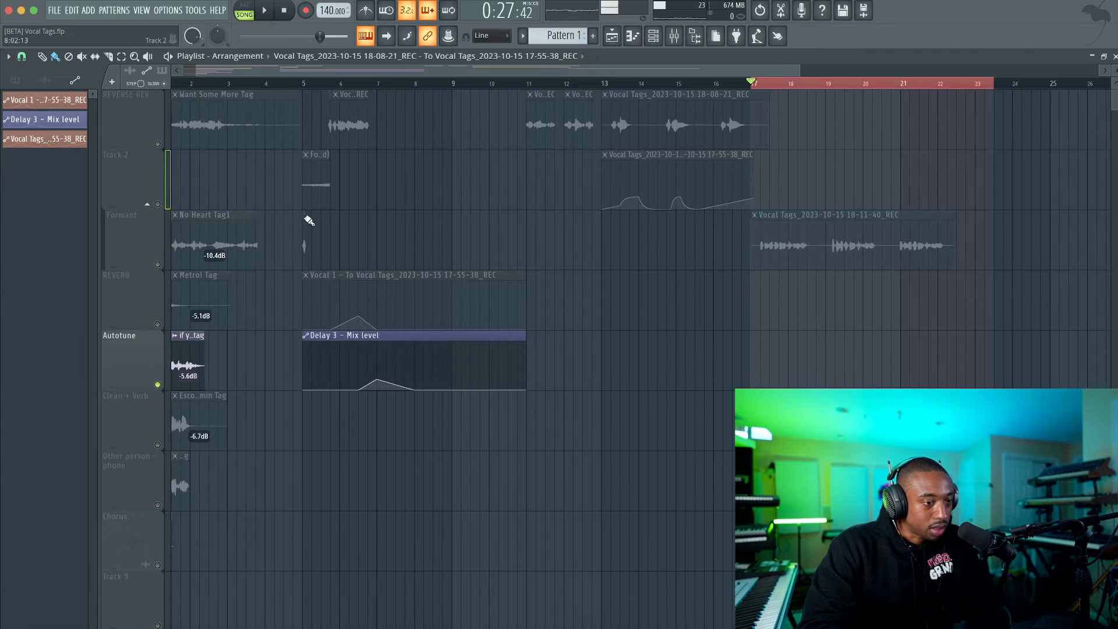
left_click(166, 265)
scroll(242, 274, "left", 1)
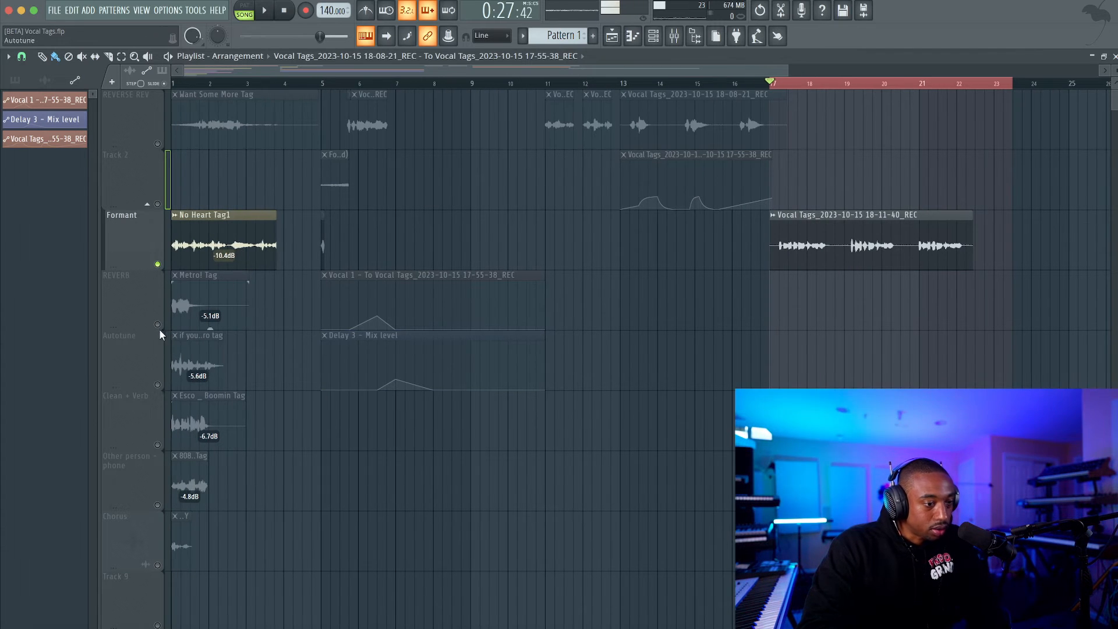
Solo the Autotune track to listen to its reference tag just after bar 1, and restore all tracks.
left_click(160, 385)
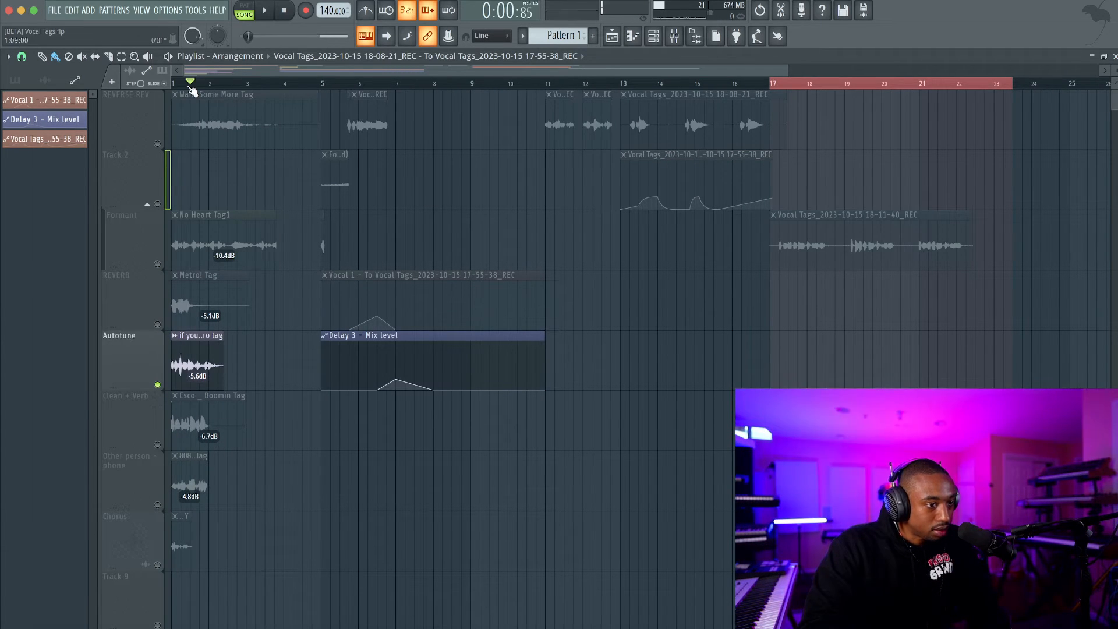
key("space")
key("space")
right_click(158, 385)
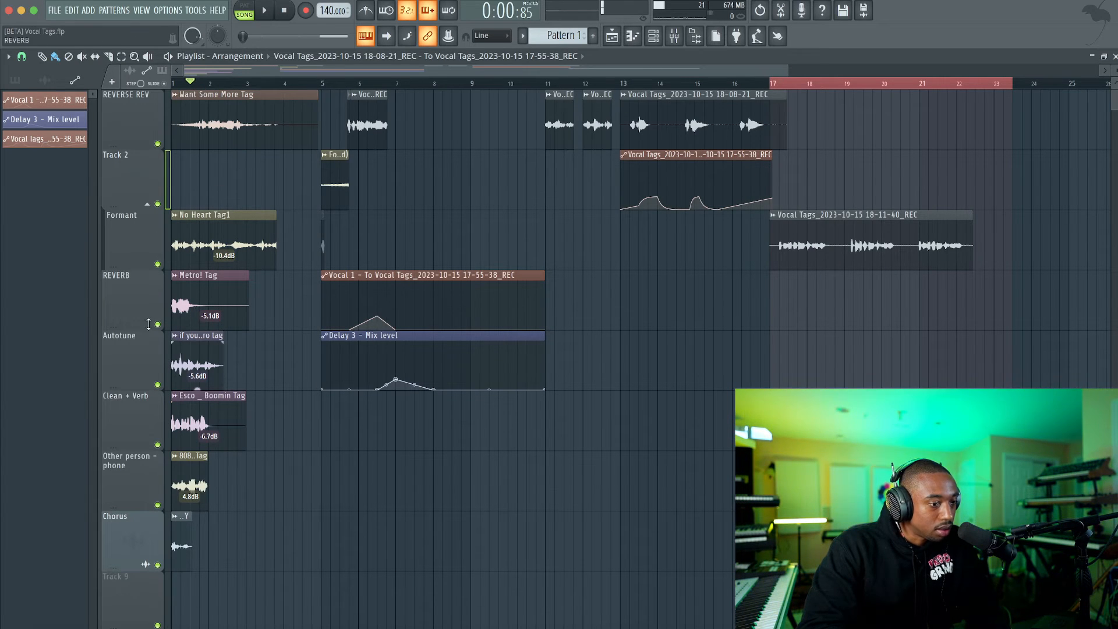
right_click(159, 385)
key("space")
key("space")
right_click(159, 385)
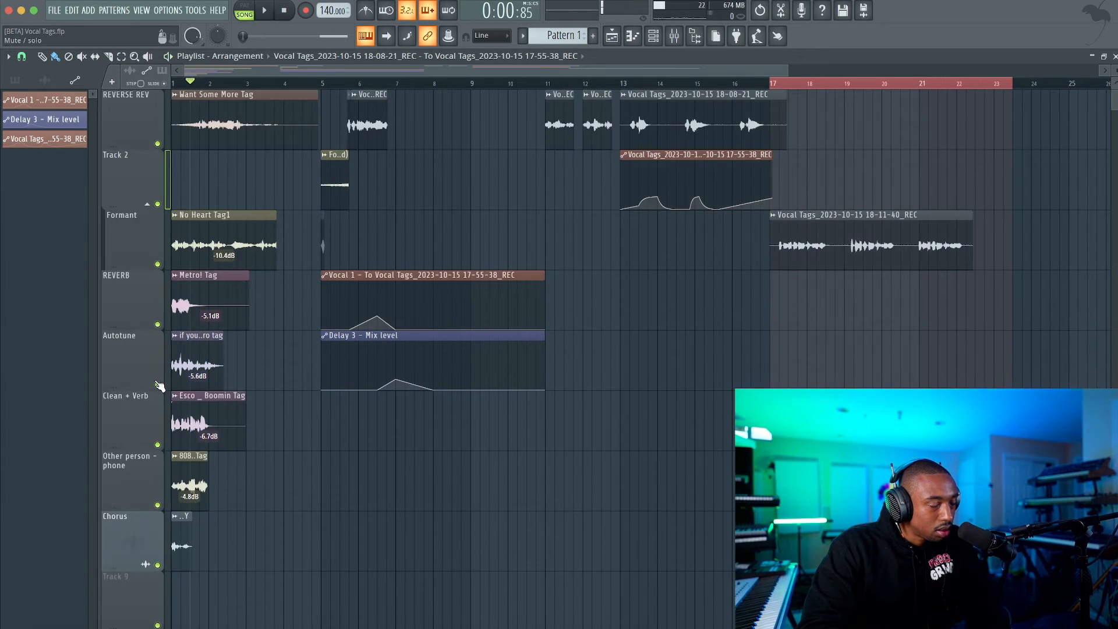
key("space")
key("space")
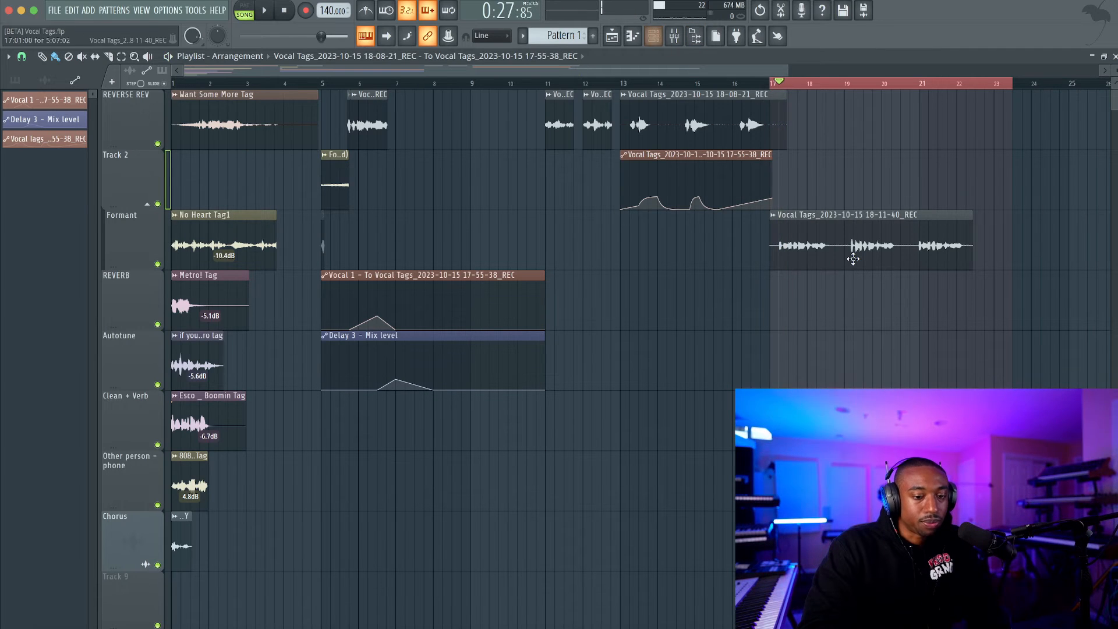
Route the new vocal take at bar 17 to mixer track 12 and play it through that track's effects.
double_click(843, 248)
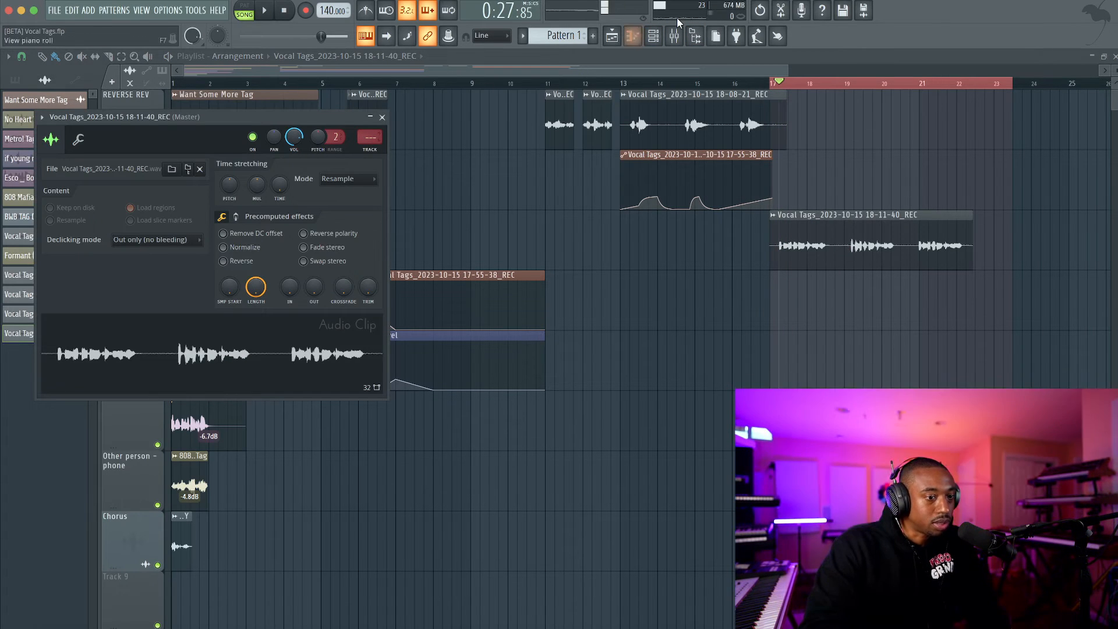
left_click(674, 35)
left_click(231, 320)
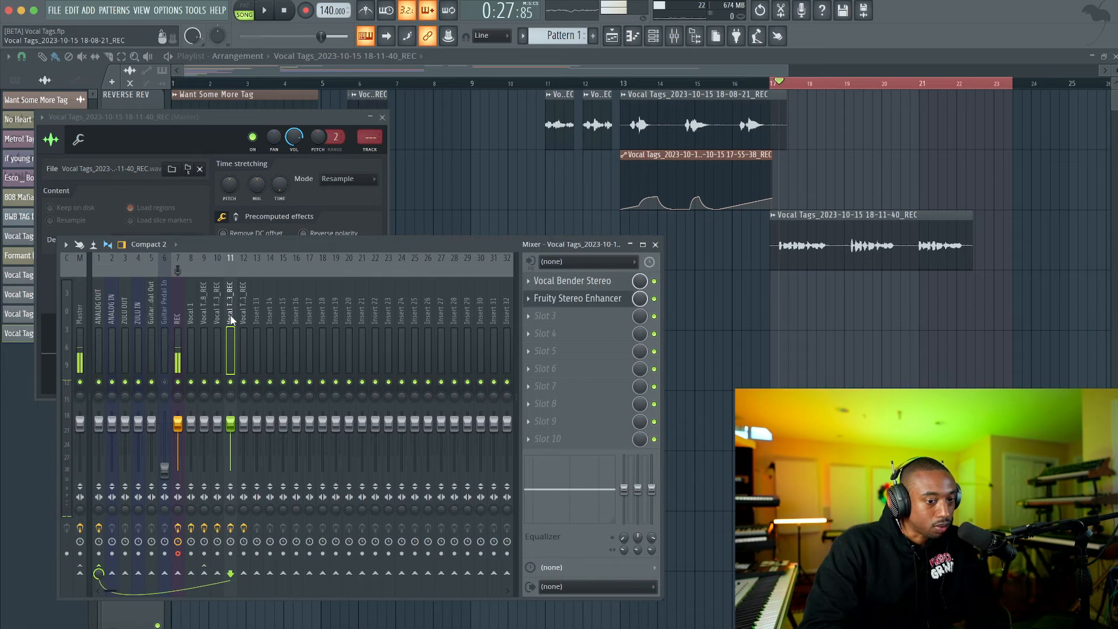
left_click(244, 320)
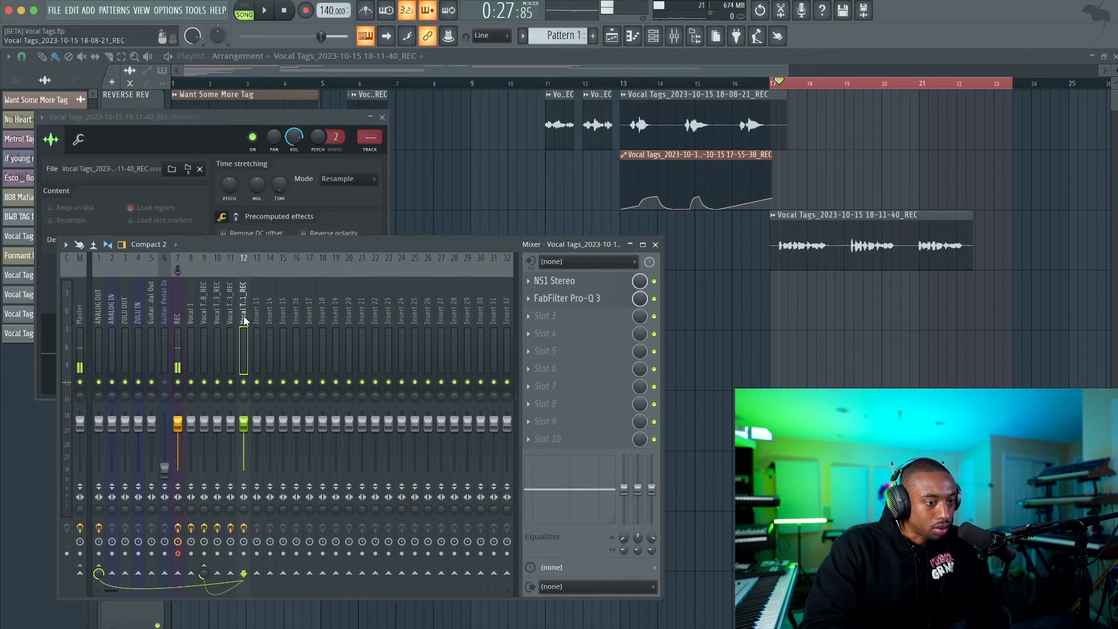
left_click_drag(364, 137, 364, 116)
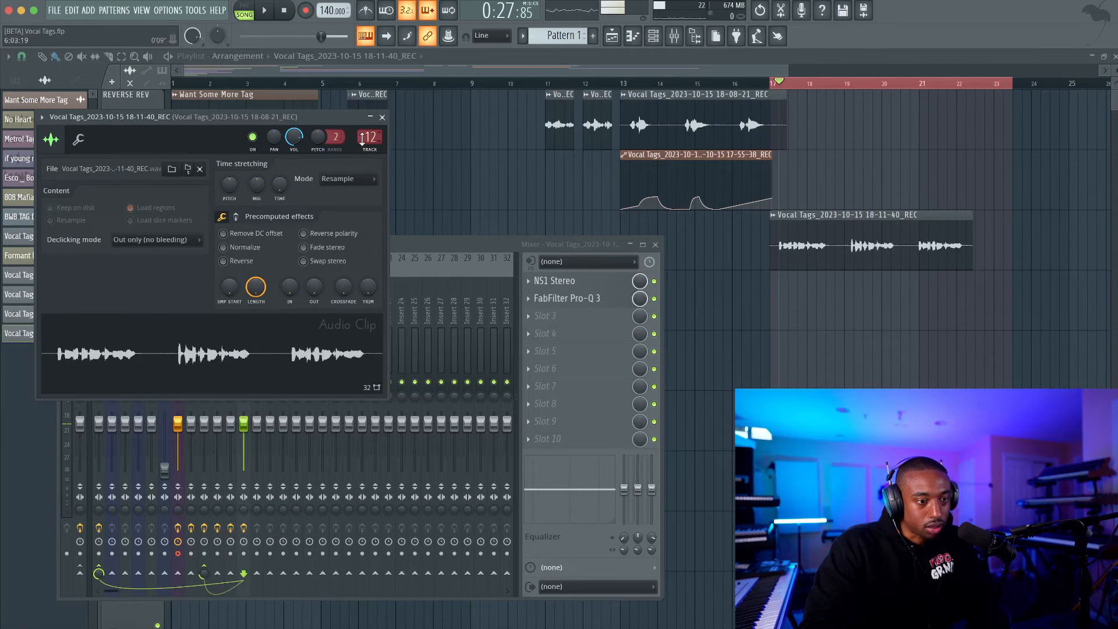
left_click(382, 119)
key("space")
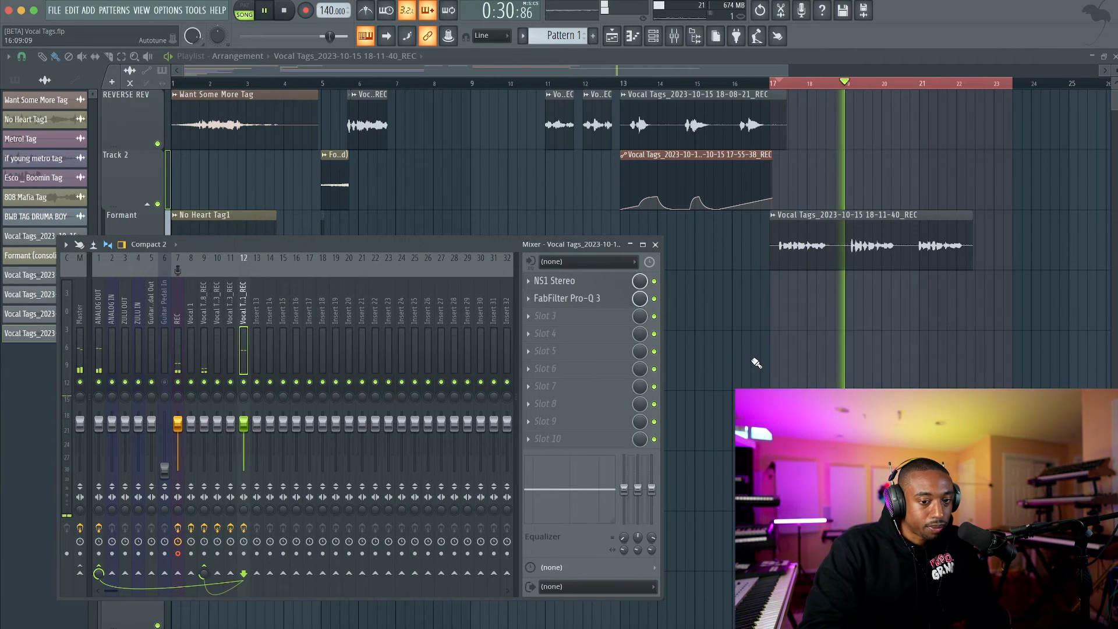
key("space")
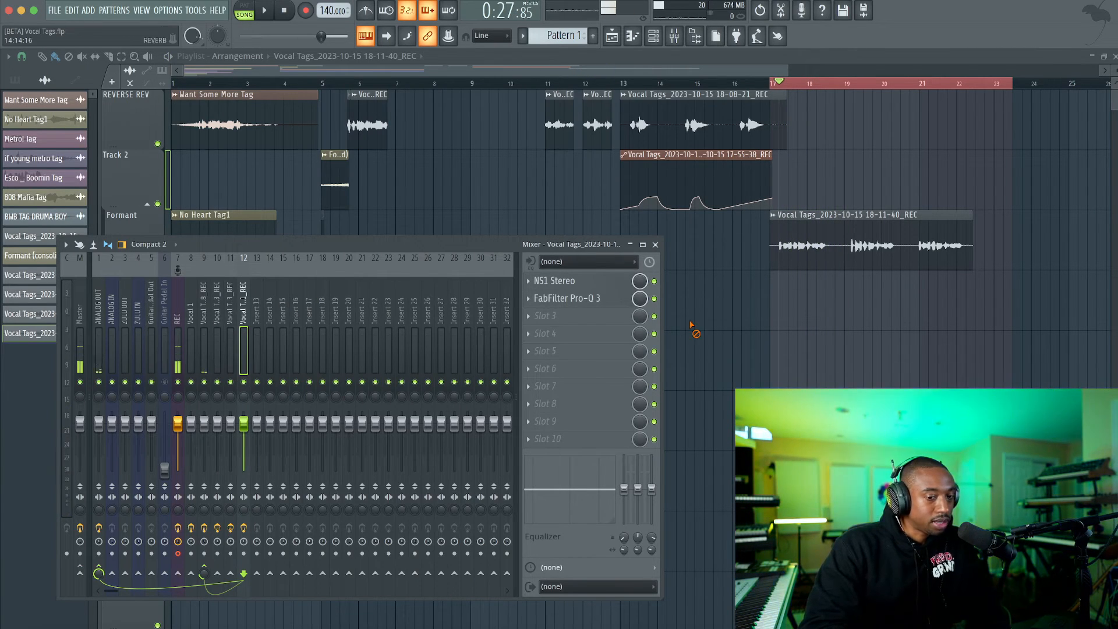
Duplicate the Track 2 automation clip from bar 13 to bar 17 above the new take and play them together.
key("F9")
left_click_drag(714, 153, 863, 152, "shift")
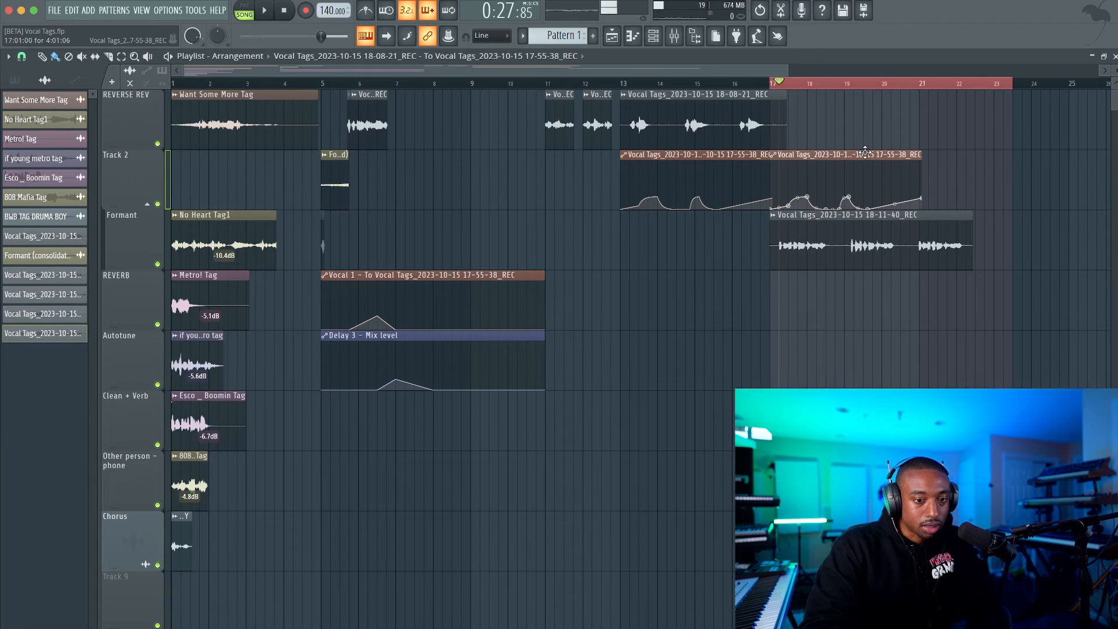
scroll(863, 152, "up", 5, "ctrl")
key("space")
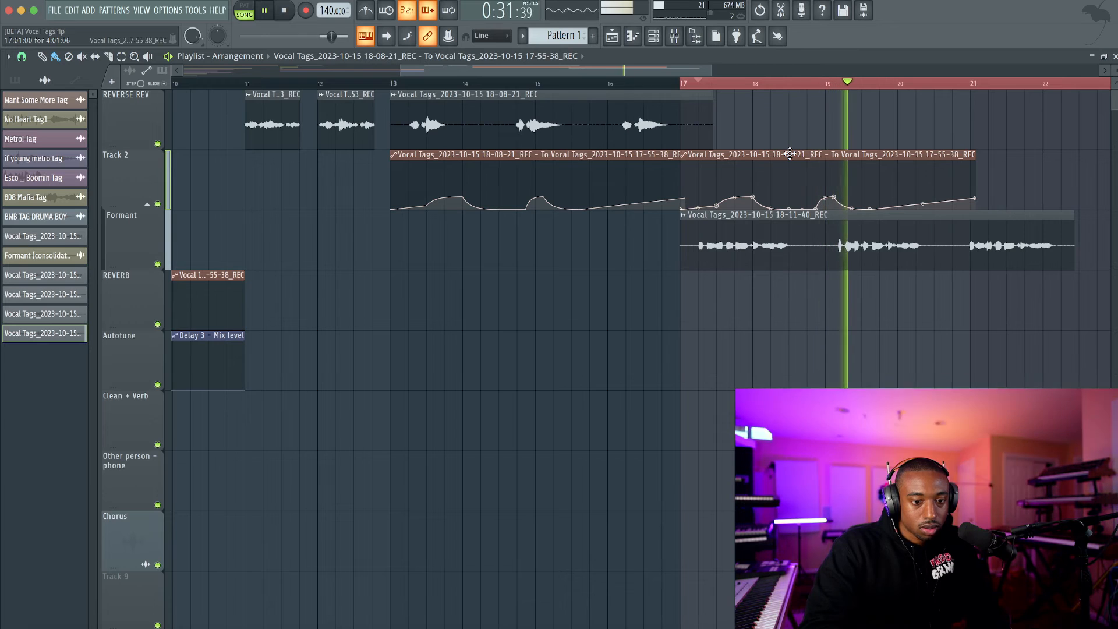
key("space")
key("space")
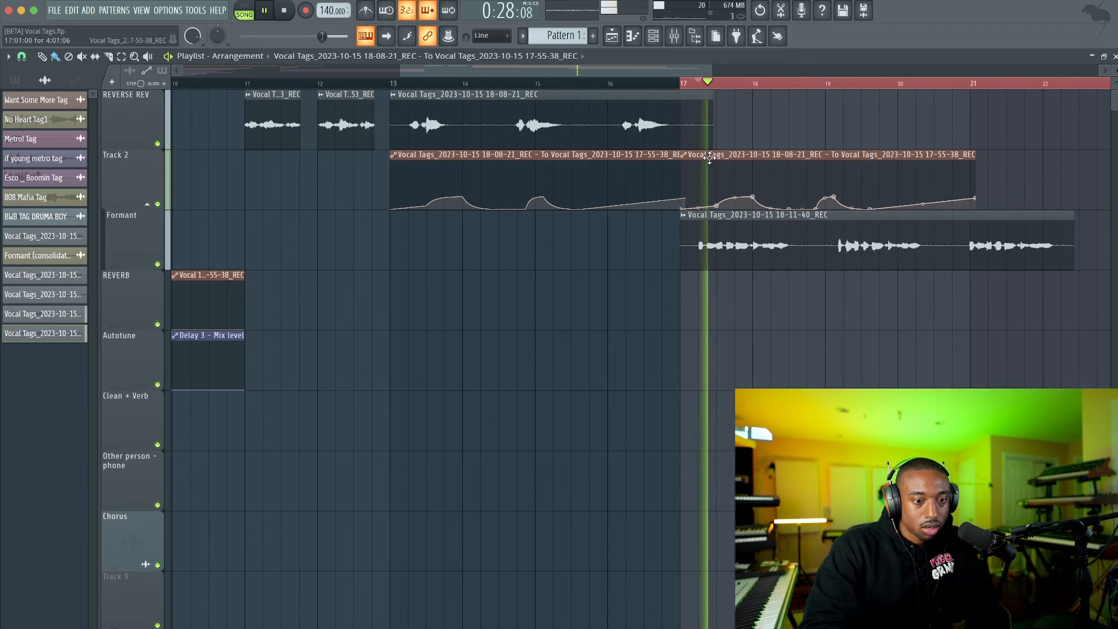
Shift the copied automation clip to start at 17:05, in line with the first phrase, and play the section through.
left_click_drag(762, 152, 772, 156)
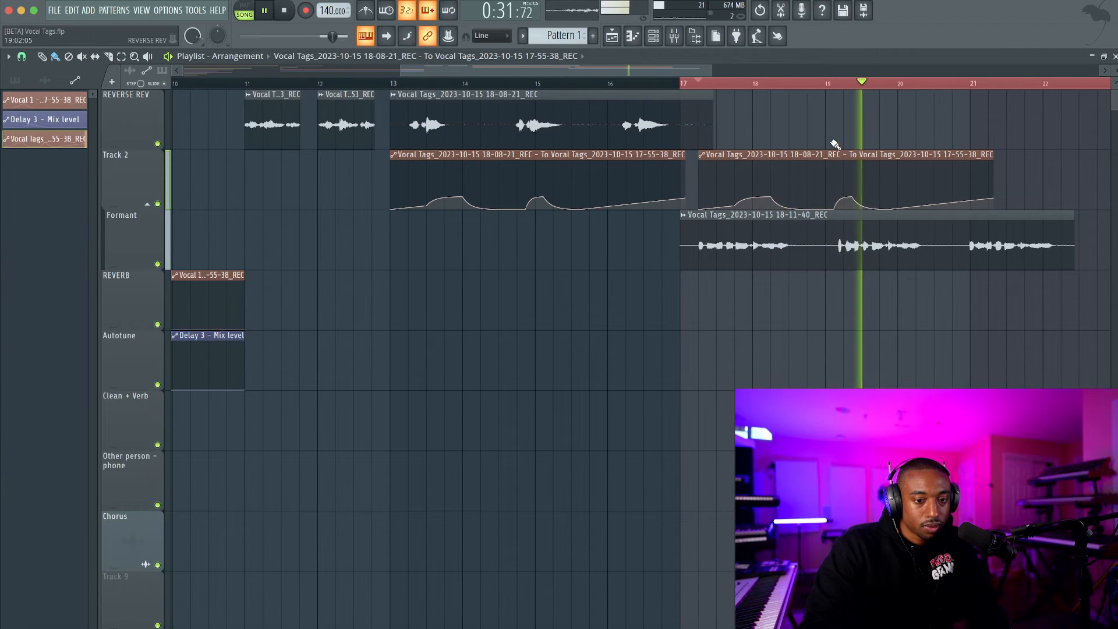
scroll(832, 145, "right", 3)
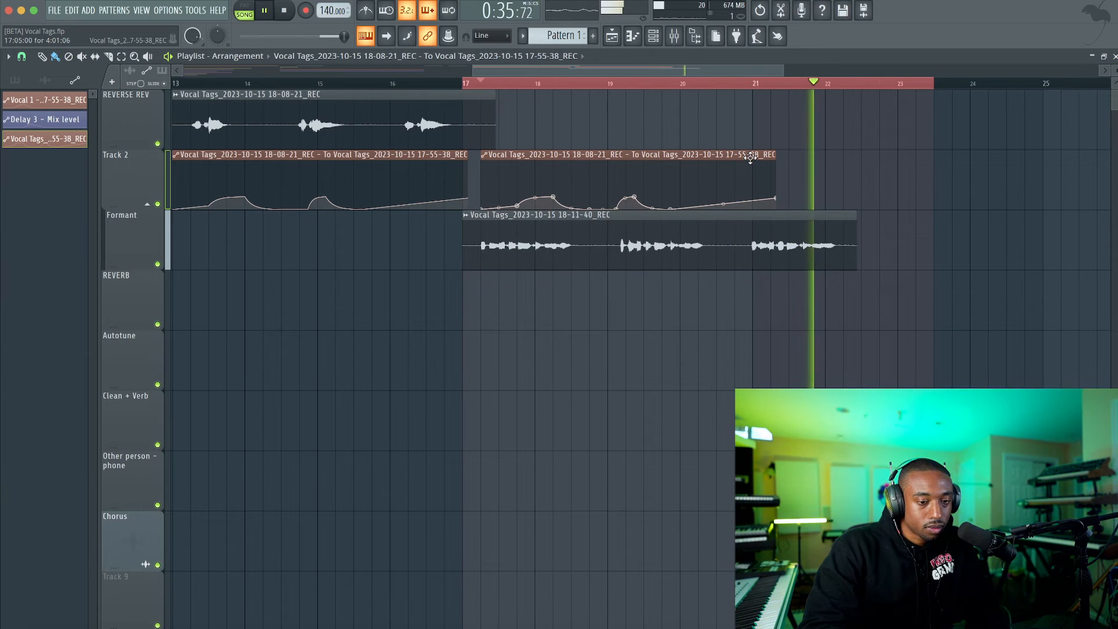
key("space")
Solo the Clean + Verb track and play its Esco _ Boomin Tag reference from bar 1.
scroll(745, 157, "down", 1)
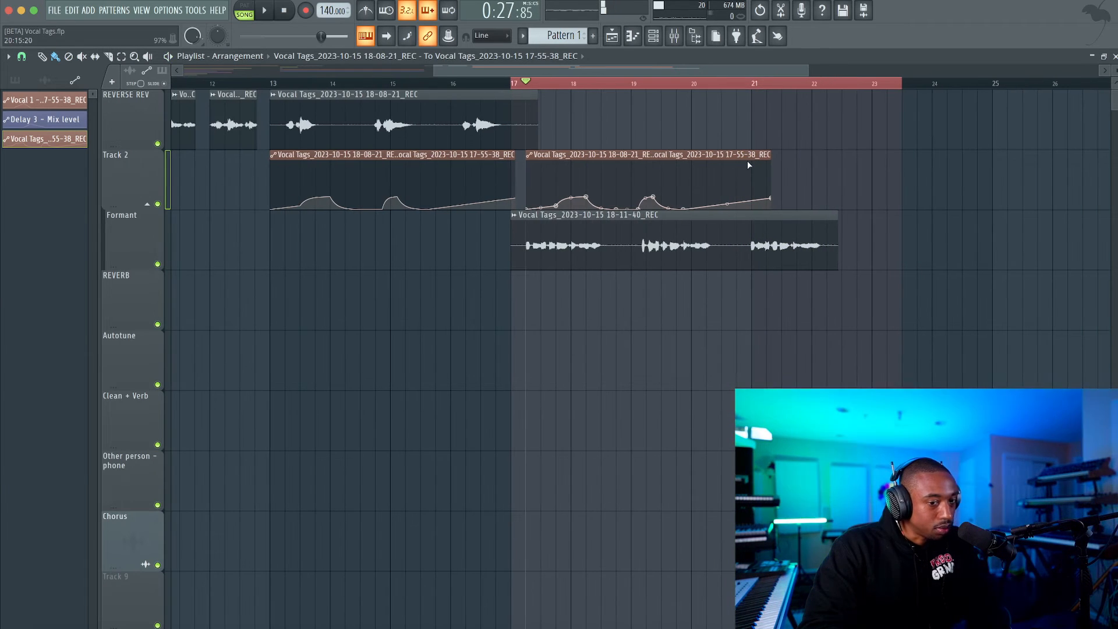
scroll(579, 199, "down", 2)
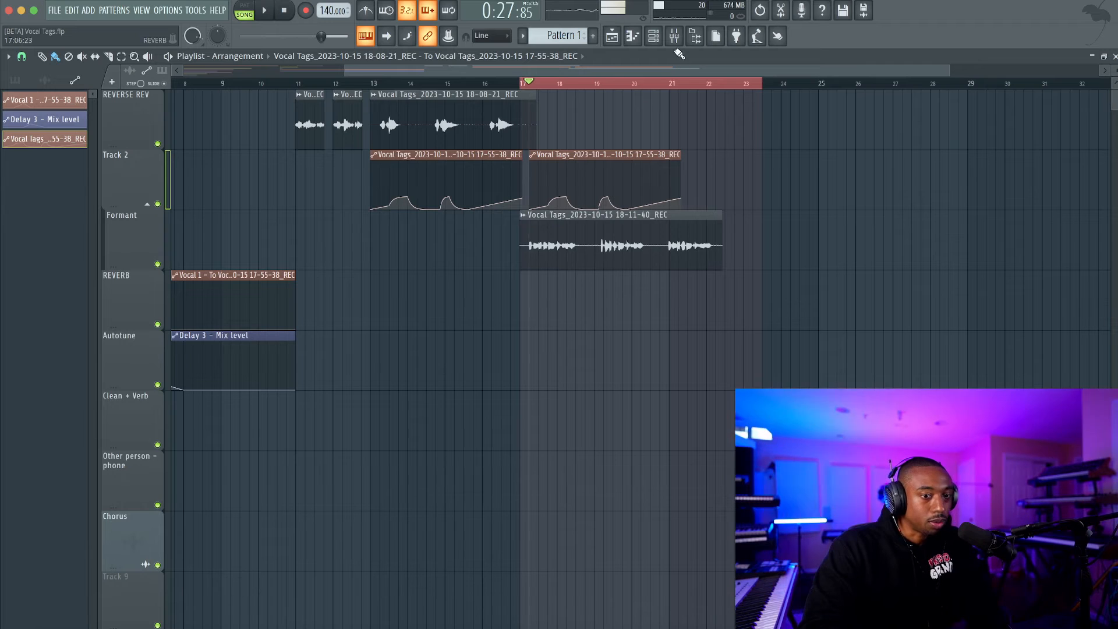
scroll(346, 243, "left", 5)
scroll(197, 314, "down", 1)
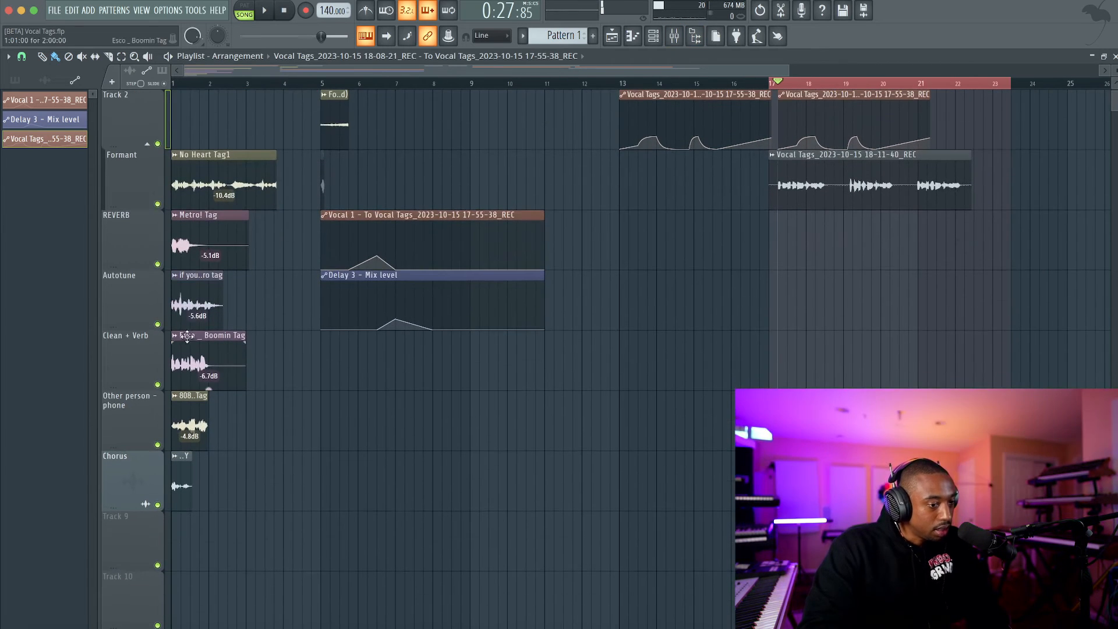
left_click(156, 383, "ctrl")
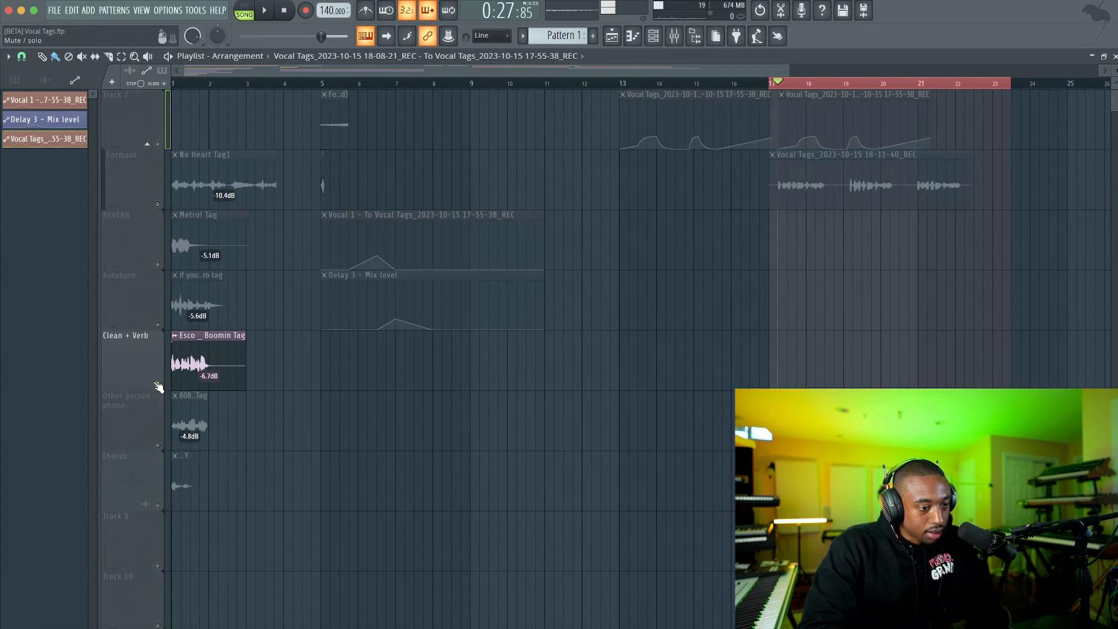
scroll(176, 134, "down", 2)
key("space")
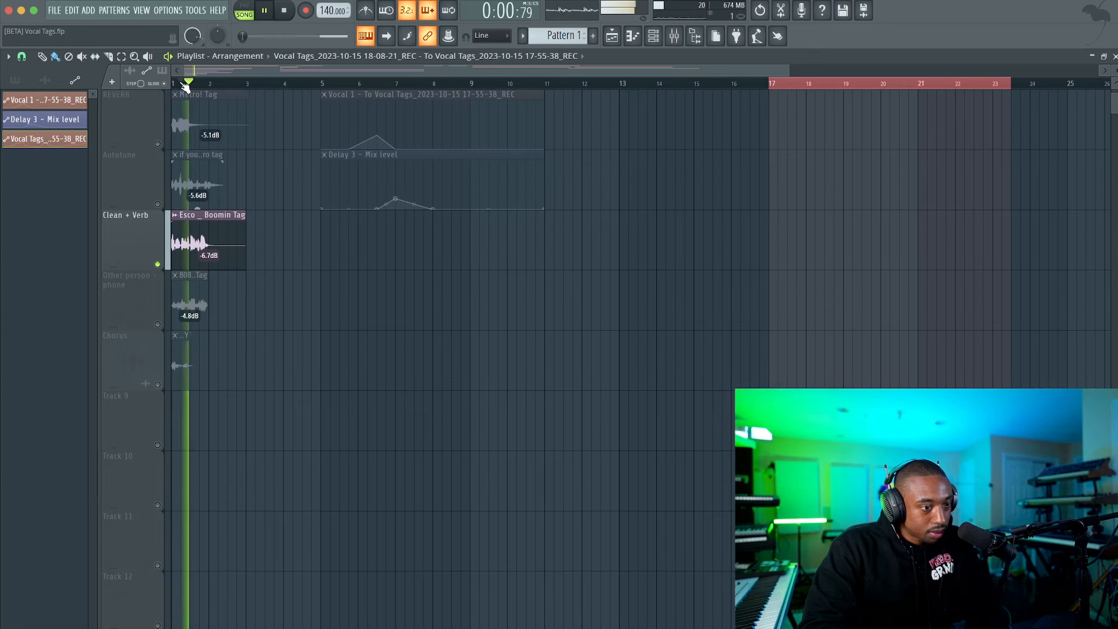
key("space")
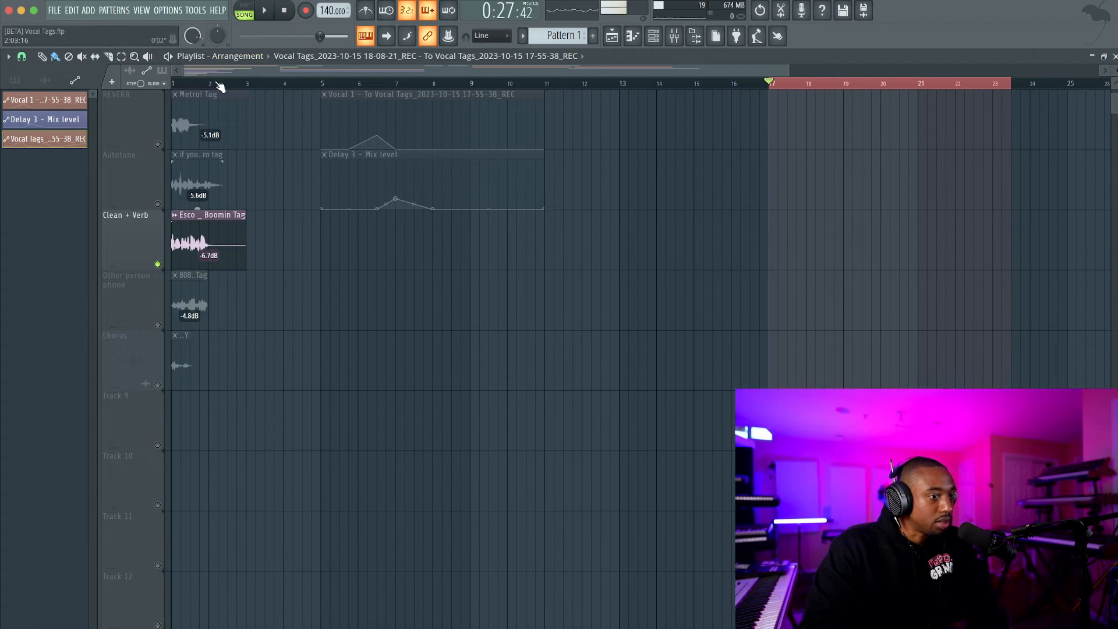
left_click(192, 81)
key("space")
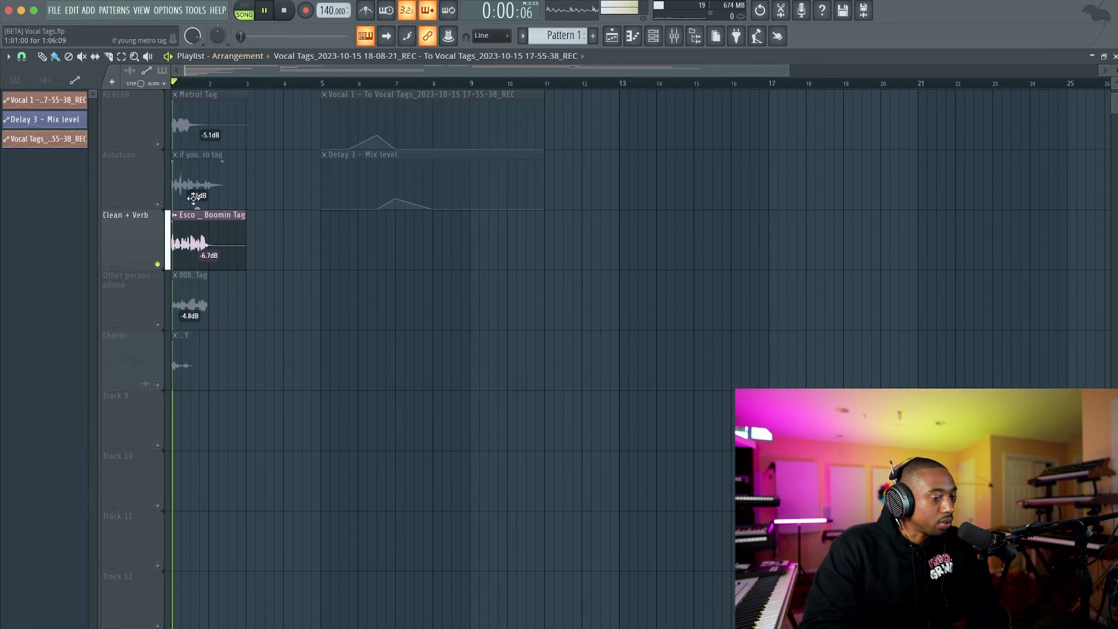
key("space")
Replay the Esco _ Boomin Tag several times with Clean + Verb soloed, and bring all tracks back.
left_click(158, 264, "ctrl")
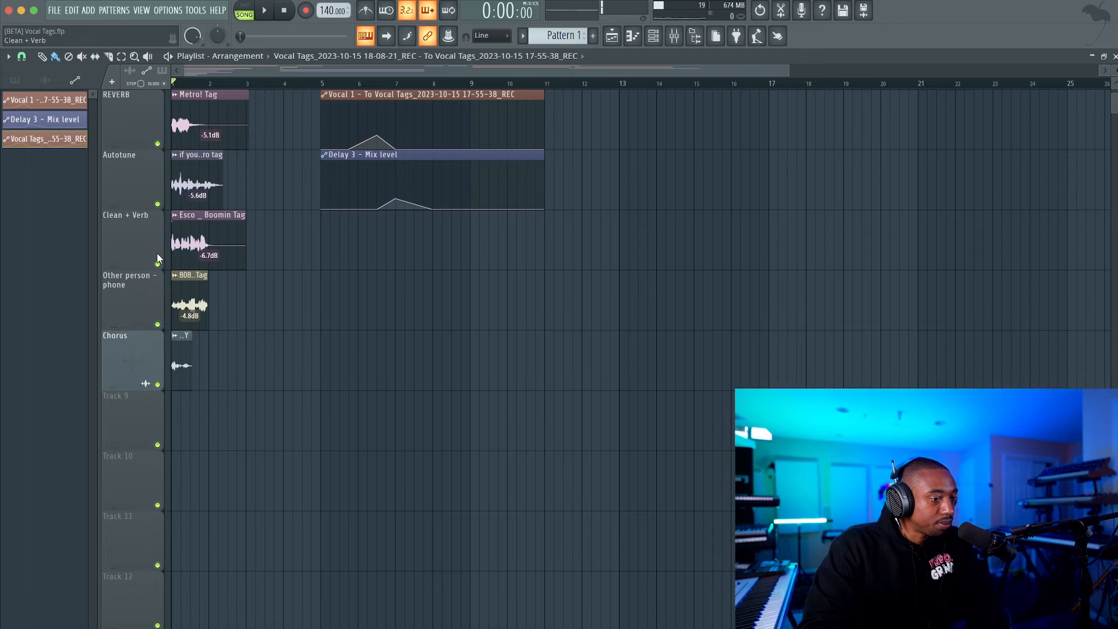
left_click(158, 265, "ctrl")
key("space")
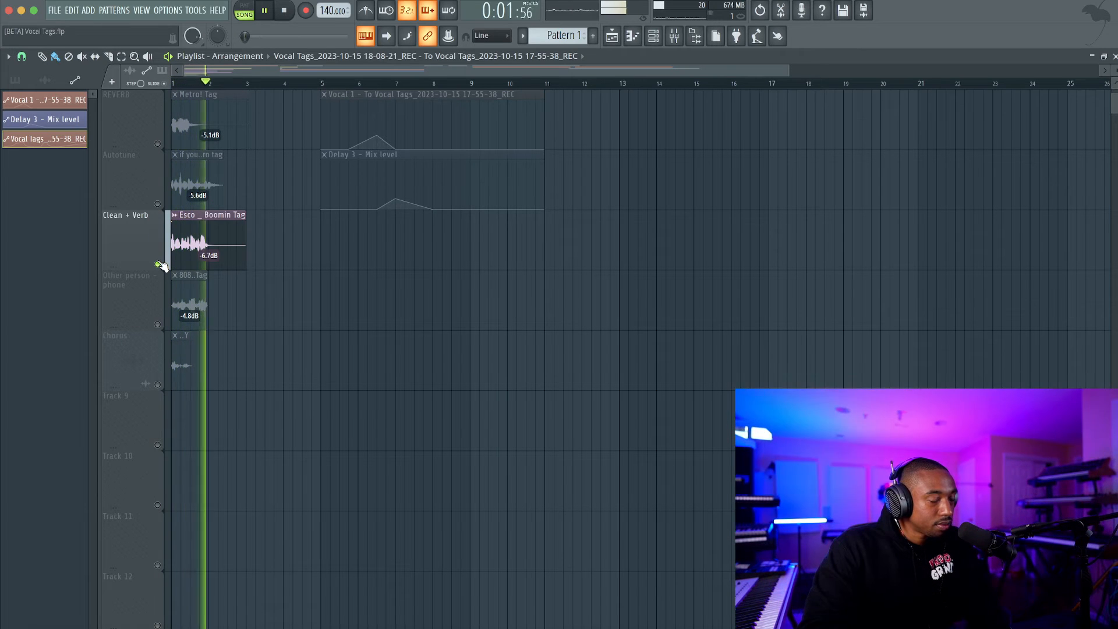
key("space")
left_click(157, 264, "ctrl")
scroll(192, 257, "up", 3)
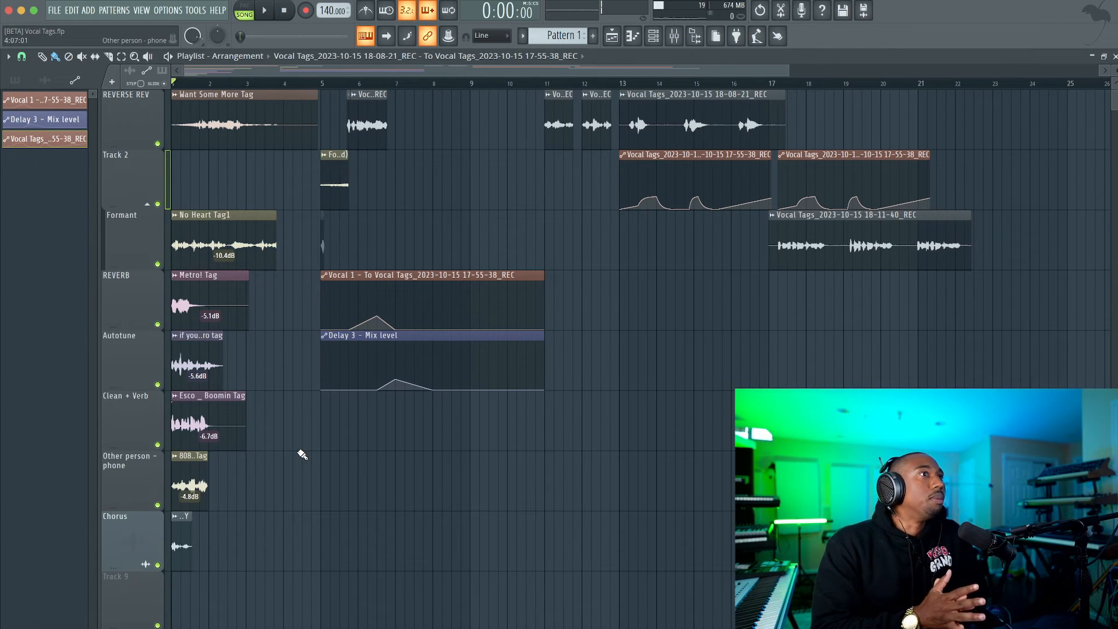
left_click(157, 444, "ctrl")
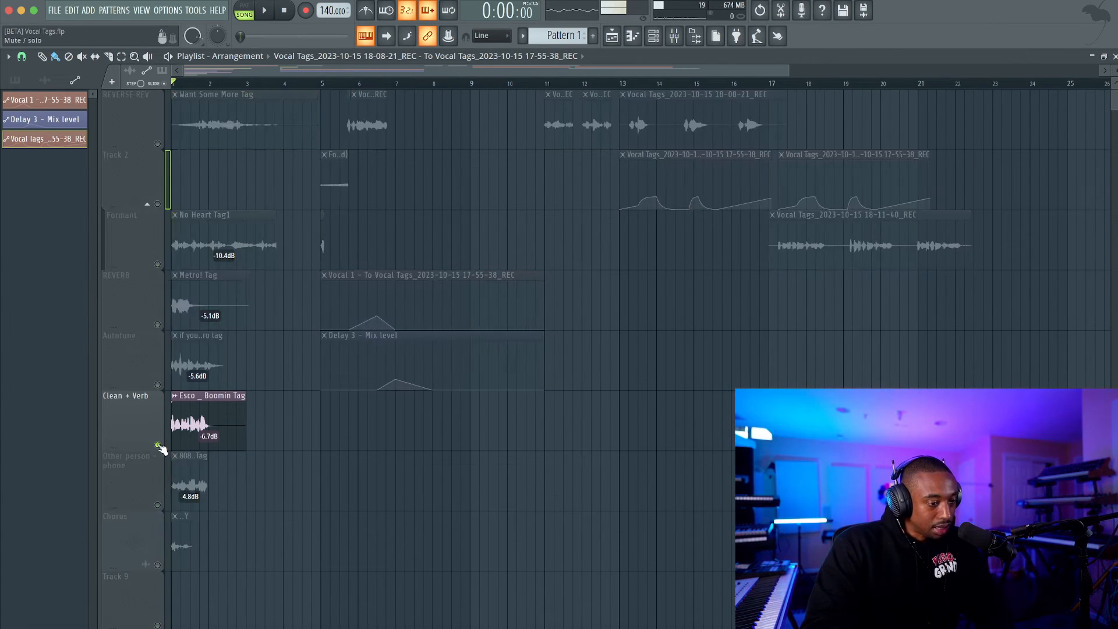
key("space")
key("space")
left_click(157, 445, "ctrl")
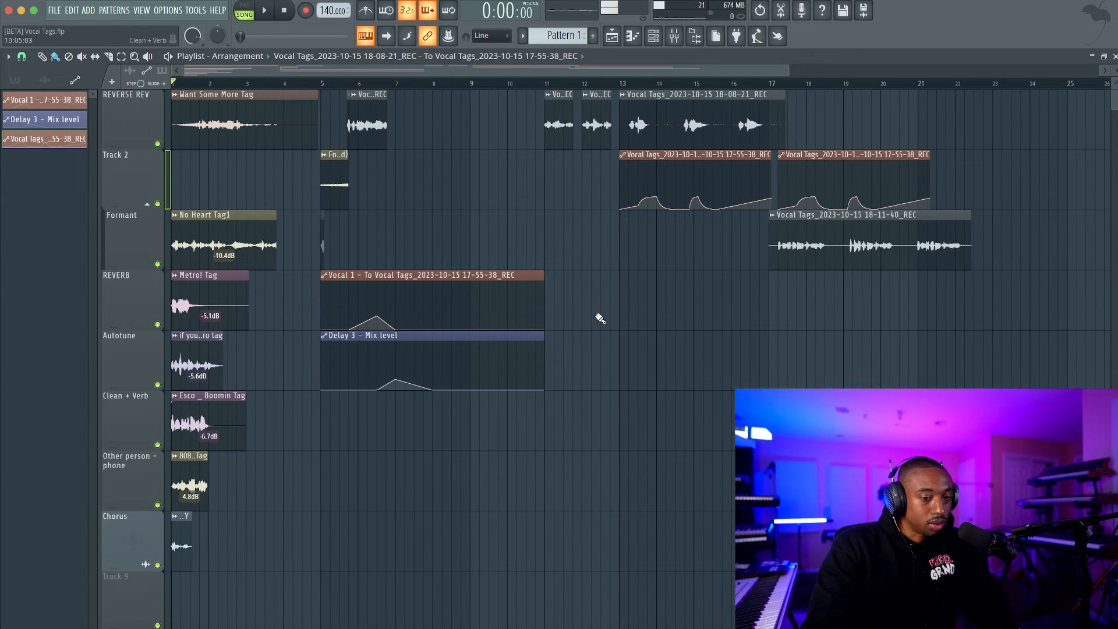
right_click(158, 445)
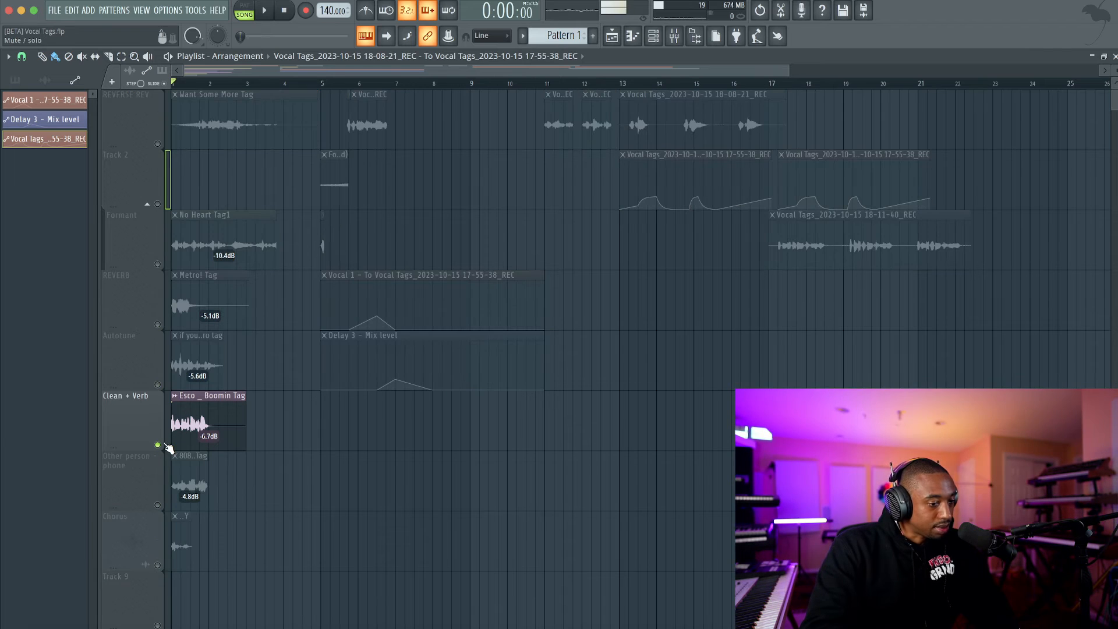
key("space")
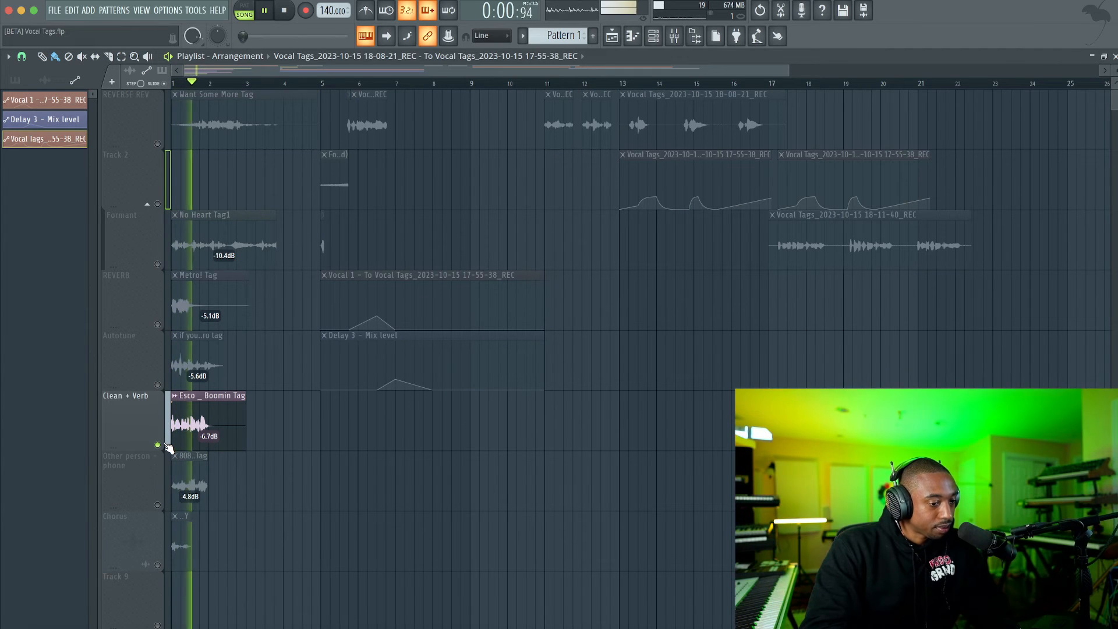
key("space")
left_click(158, 444)
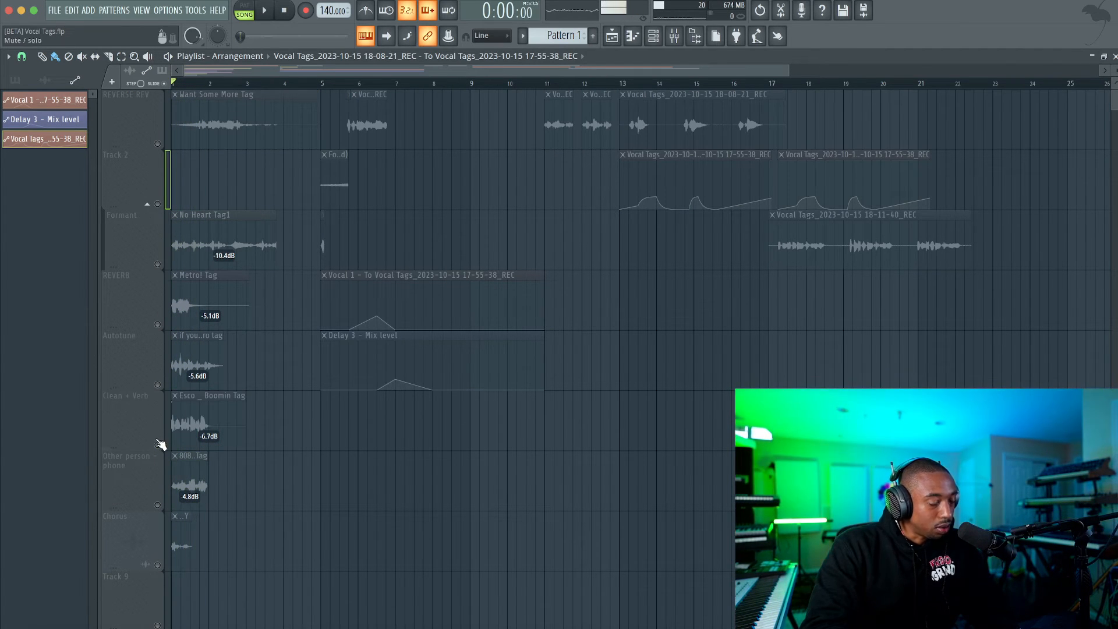
left_click(158, 445)
right_click(159, 445)
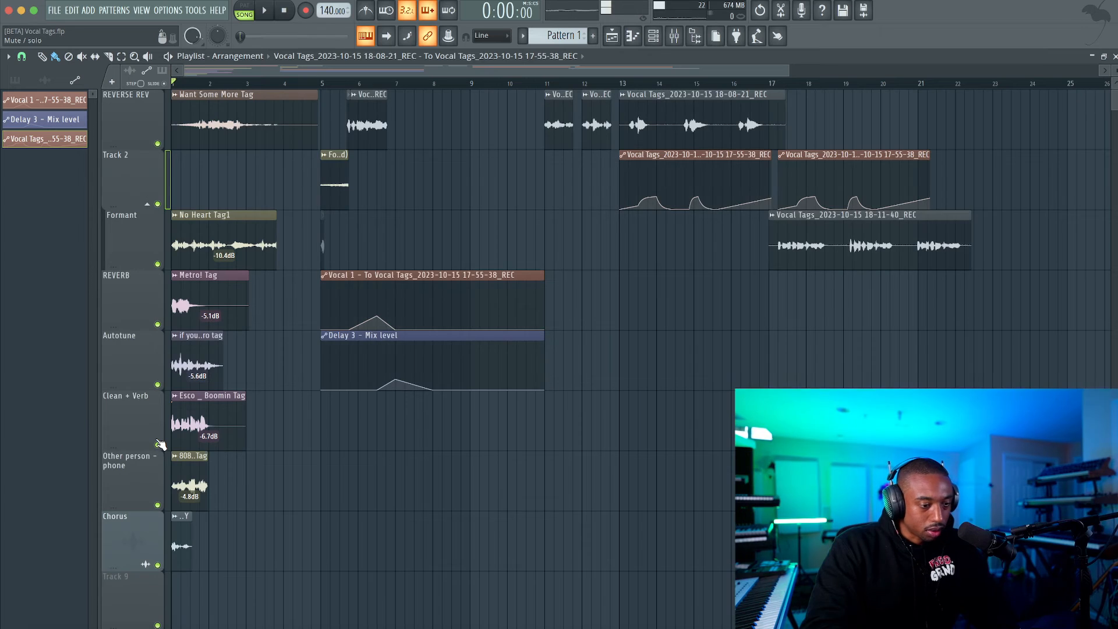
Solo the Other person - phone track to hear its 808 reference tag, and restore all tracks.
right_click(158, 505)
key("space")
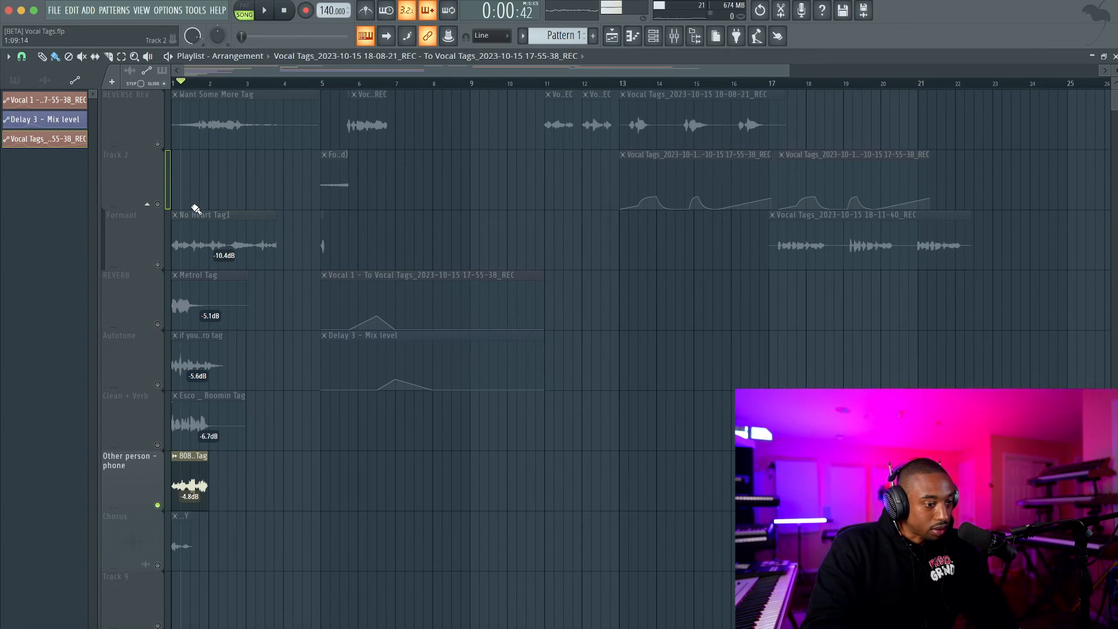
key("space")
right_click(158, 505)
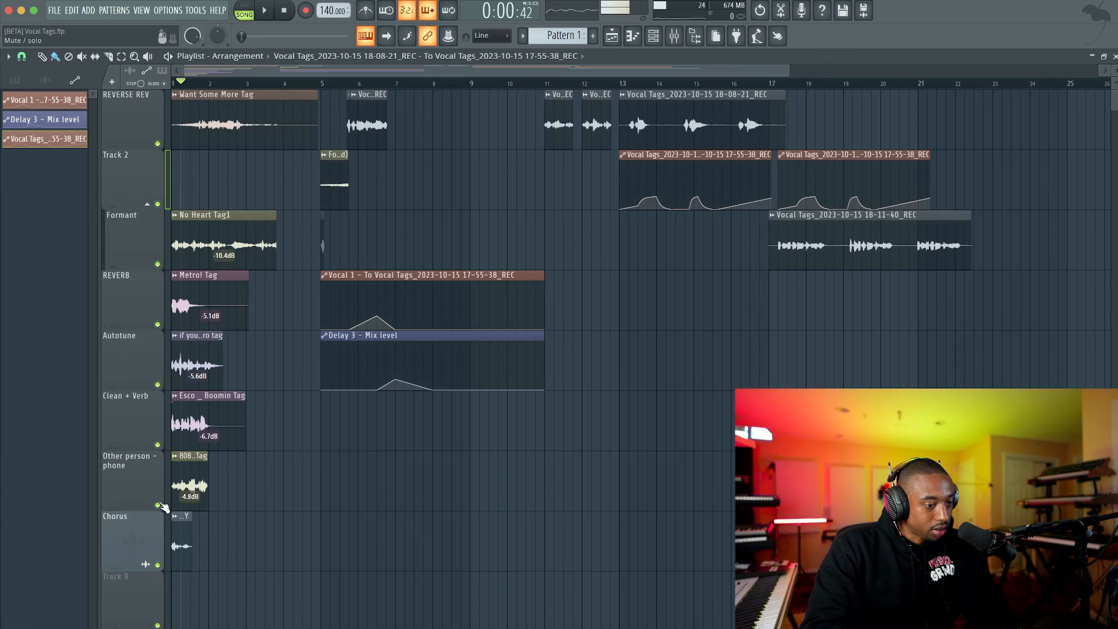
Solo the Chorus track and return the playhead to the start of the song for listening to its tag.
scroll(163, 506, "down", 1)
right_click(157, 505)
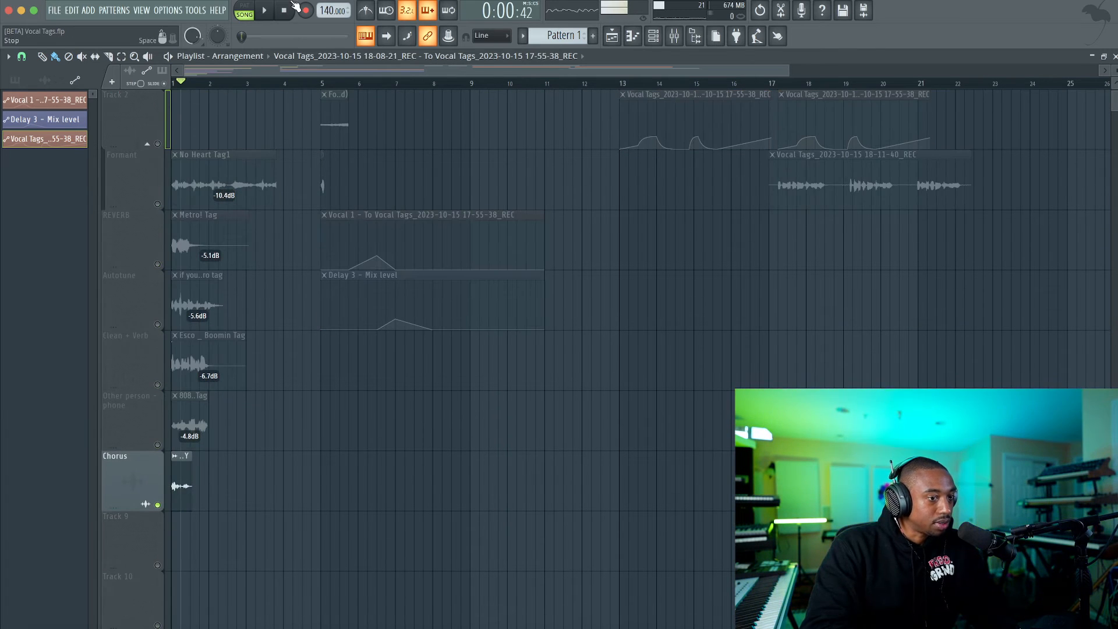
left_click(284, 12)
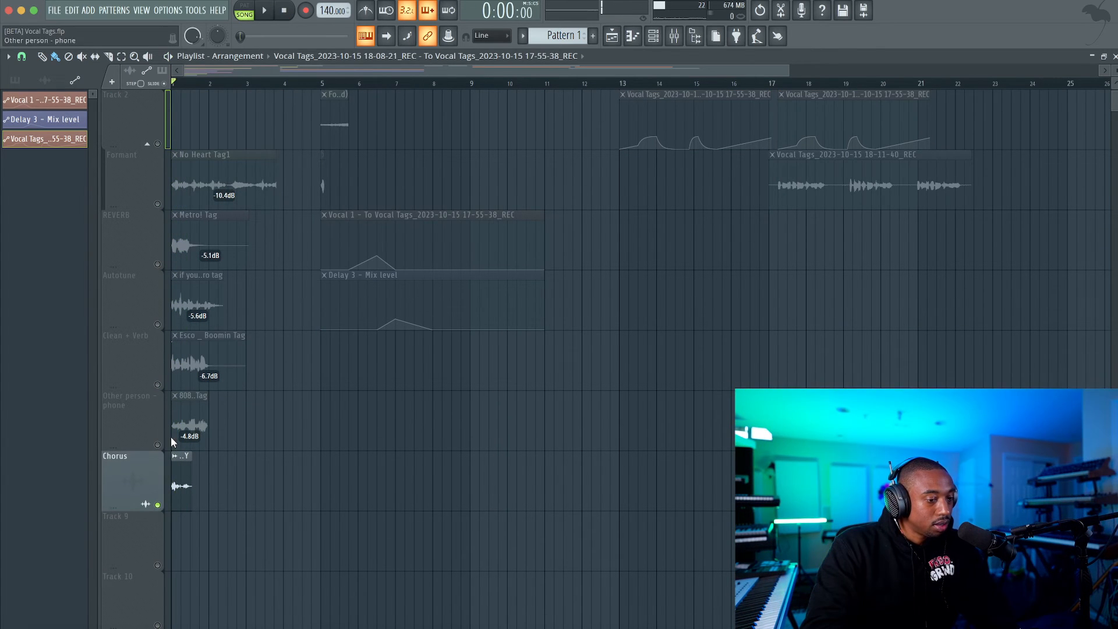
Restore all tracks after soloing Chorus, and set the playhead in the empty area after bar 22.
right_click(157, 504)
scroll(767, 279, "up", 1)
scroll(767, 279, "right", 6)
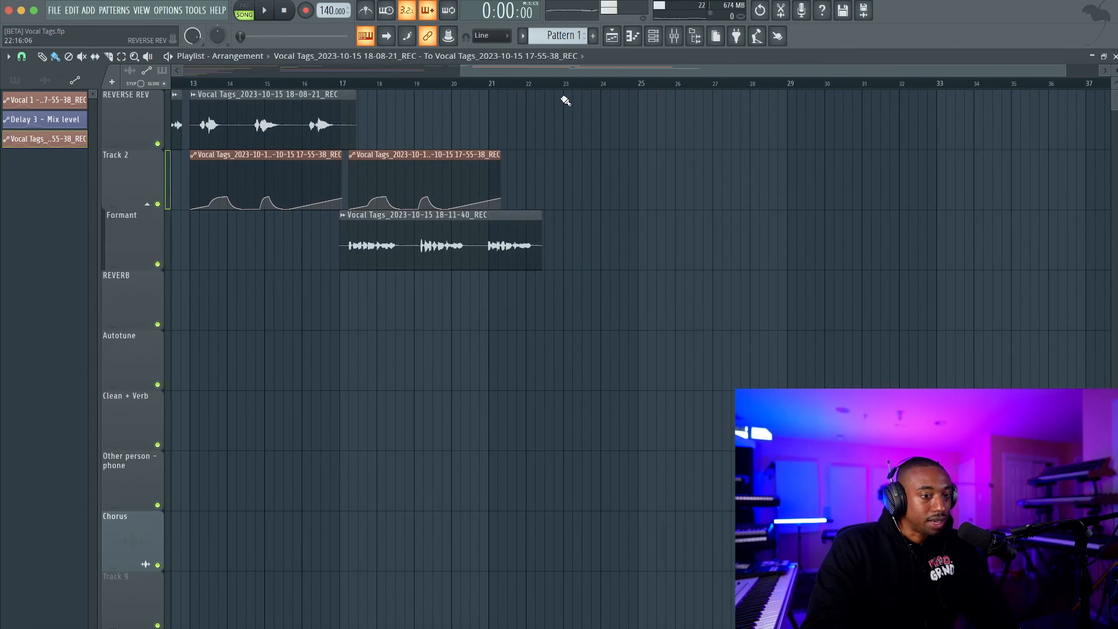
Record a new vocal tag take through the REC mixer track into the playlist as an audio clip.
left_click(674, 37)
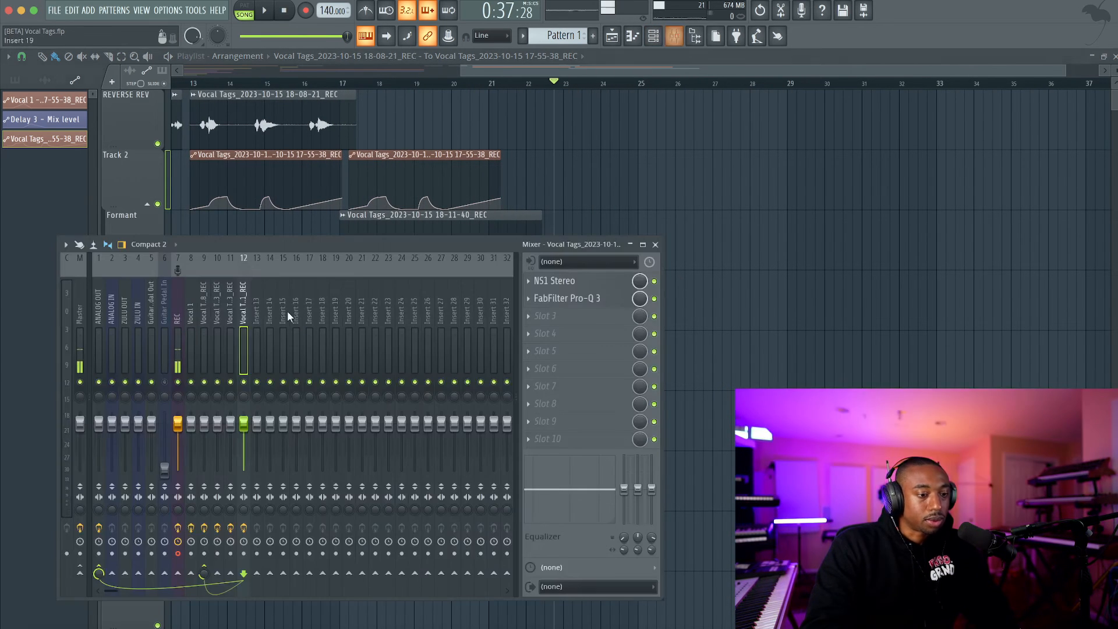
left_click(180, 335)
left_click(306, 11)
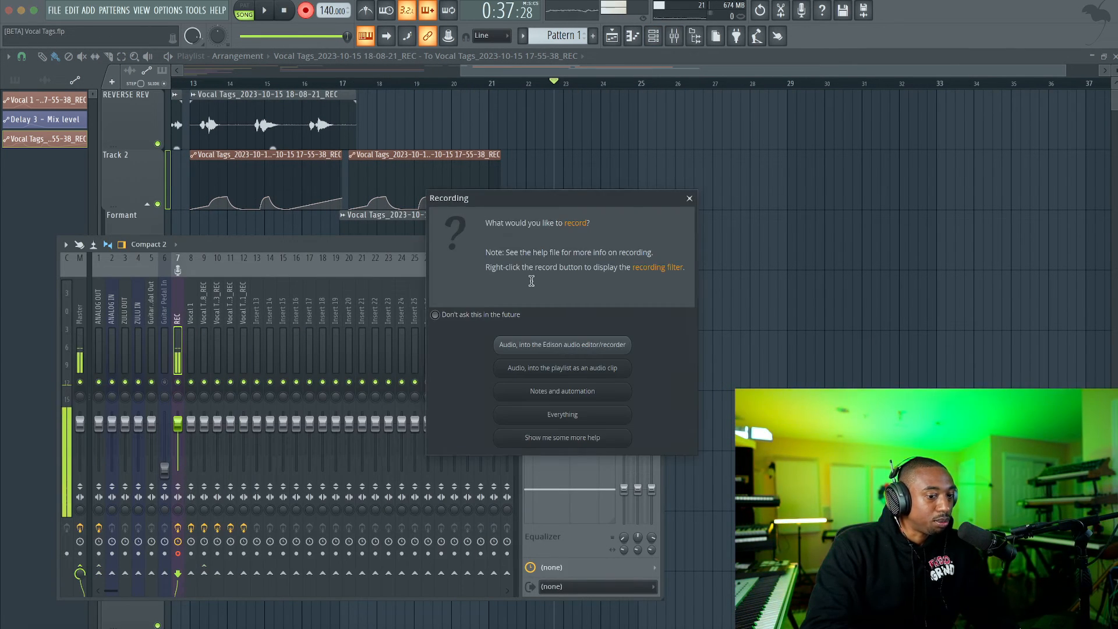
left_click(564, 367)
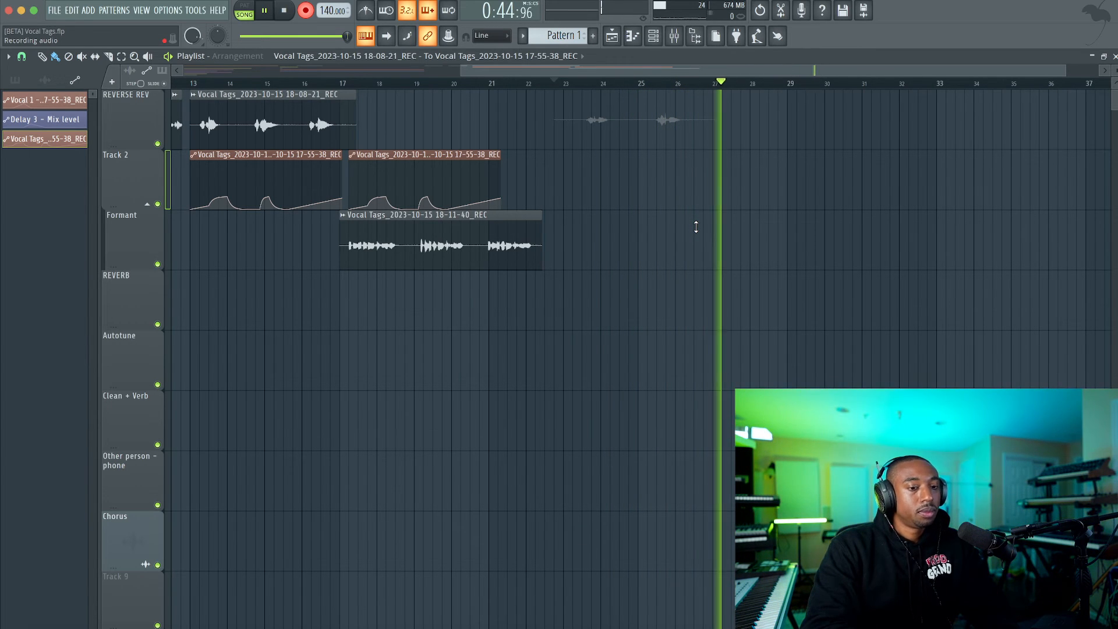
key("space")
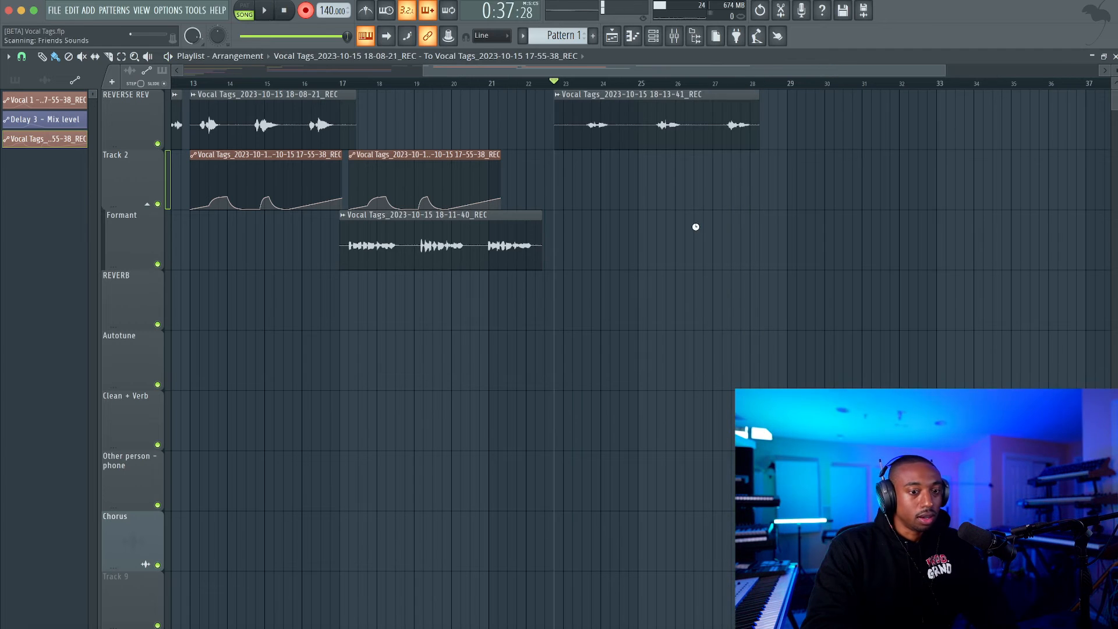
Copy the mixer state of vocal track 12 to insert 14 and route the newly recorded 18-13-41 clip to it.
double_click(571, 96)
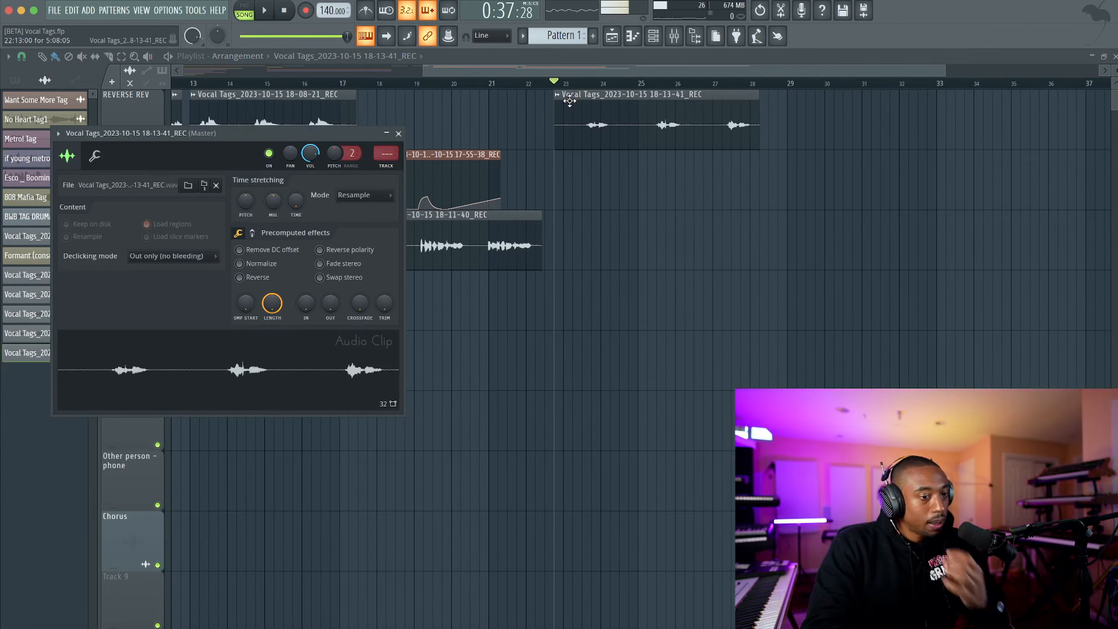
key("ctrl+l")
left_click_drag(390, 155, 390, 160)
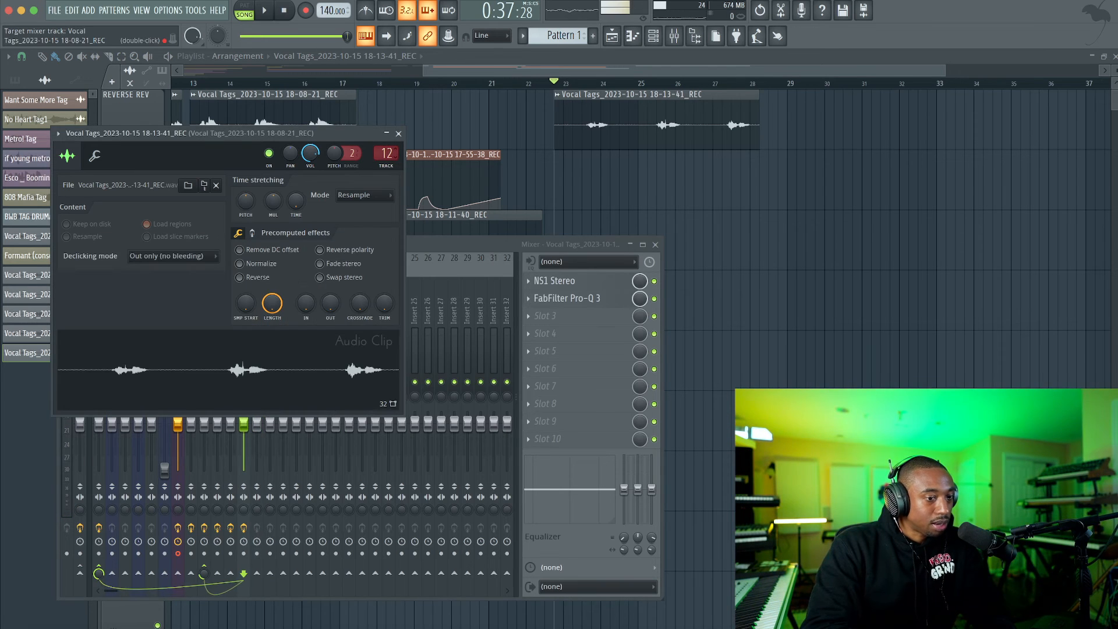
left_click(399, 134)
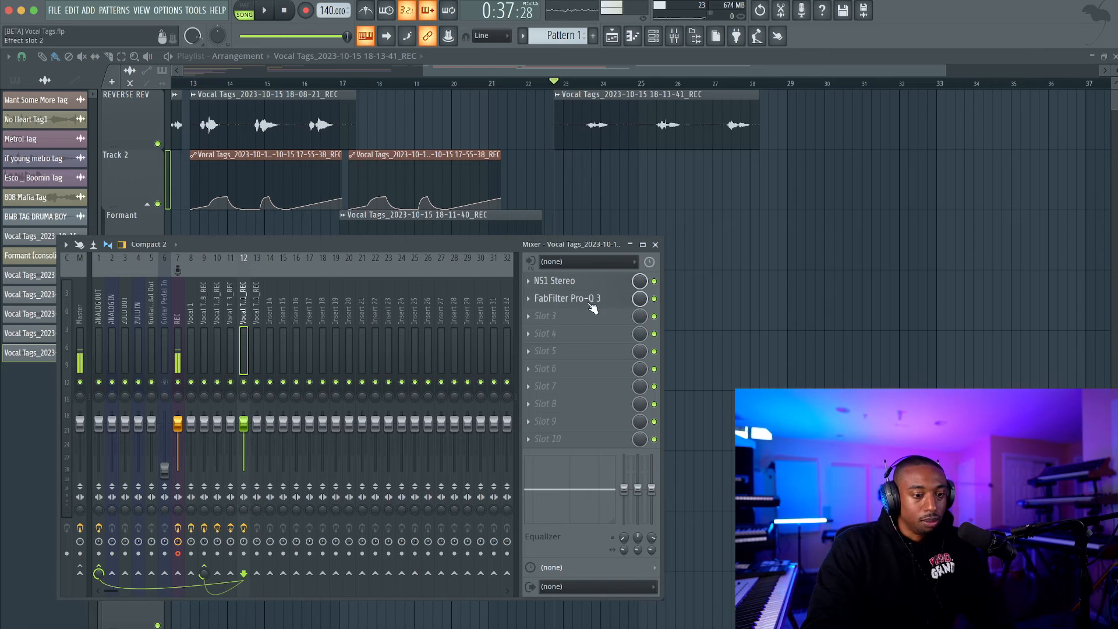
right_click(246, 302)
mouse_move(291, 333)
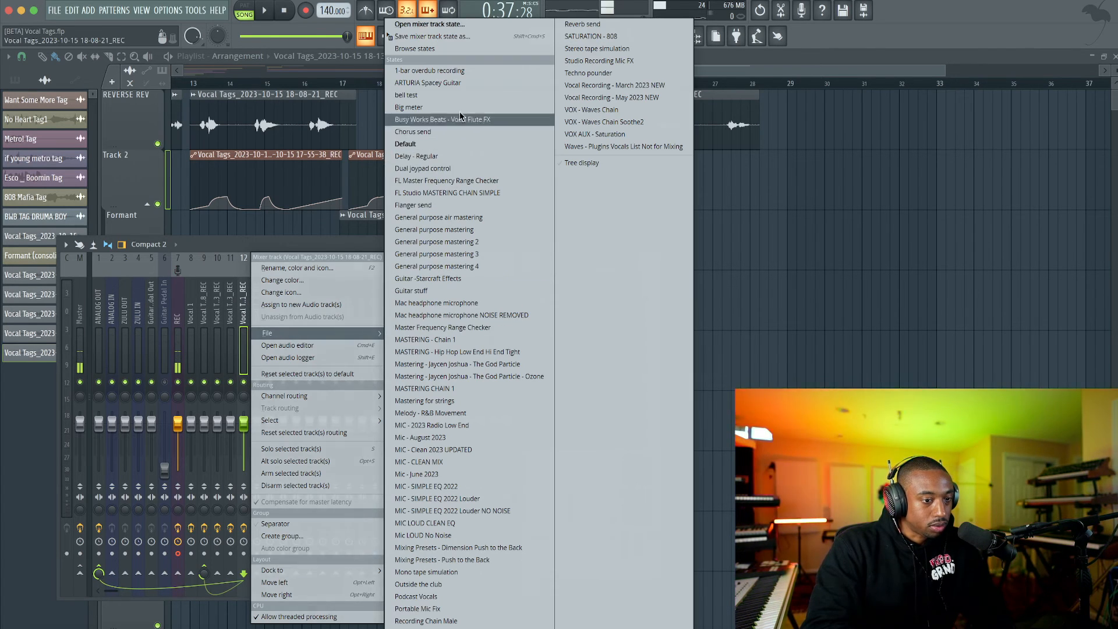
left_click(415, 37)
left_click(270, 311)
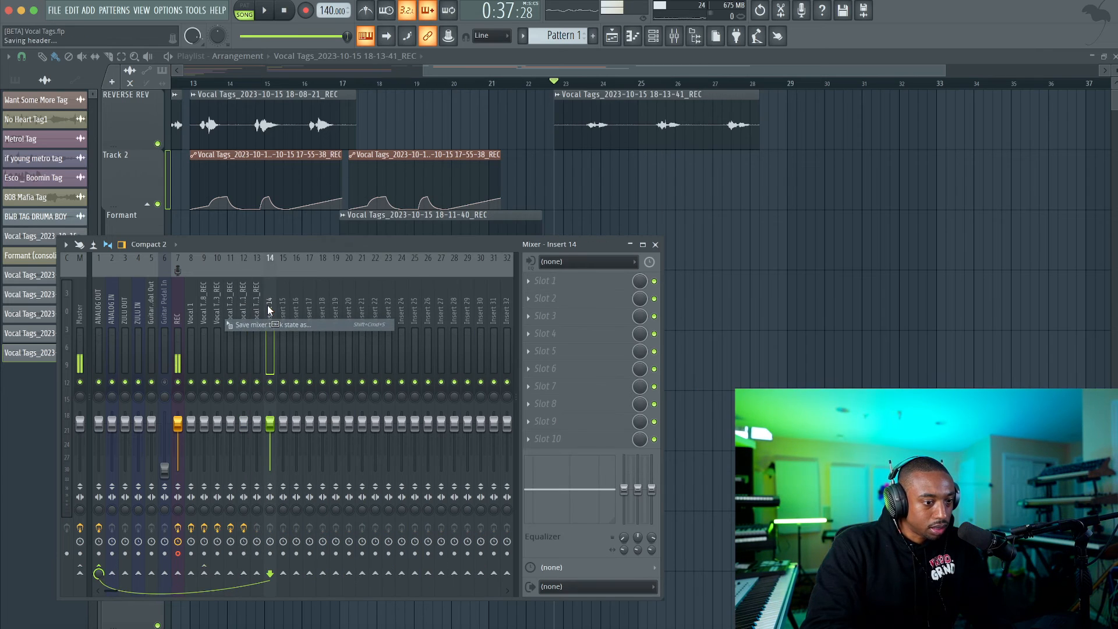
double_click(644, 99)
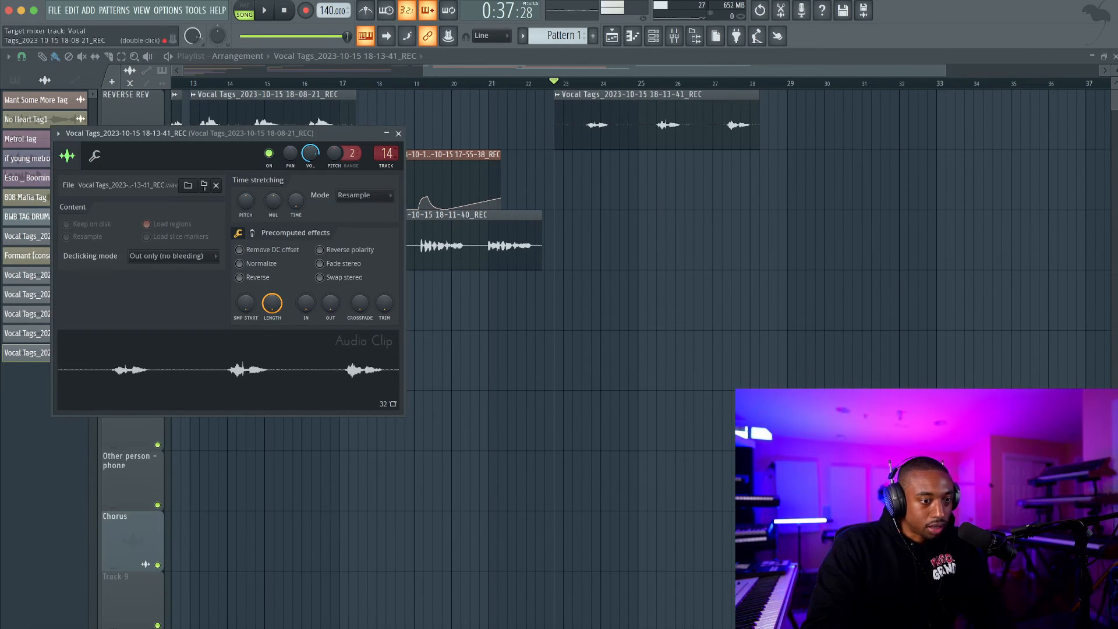
Add Fruity Flanger in slot 3 and Fruity Chorus in slot 4 of mixer track 14.
left_click(681, 37)
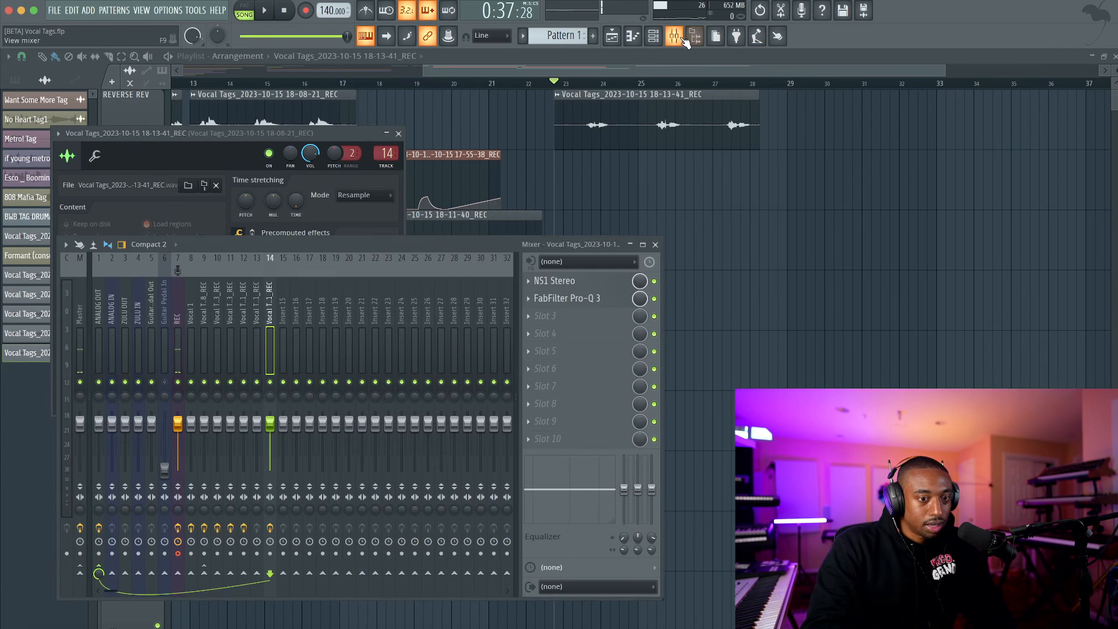
left_click(173, 315)
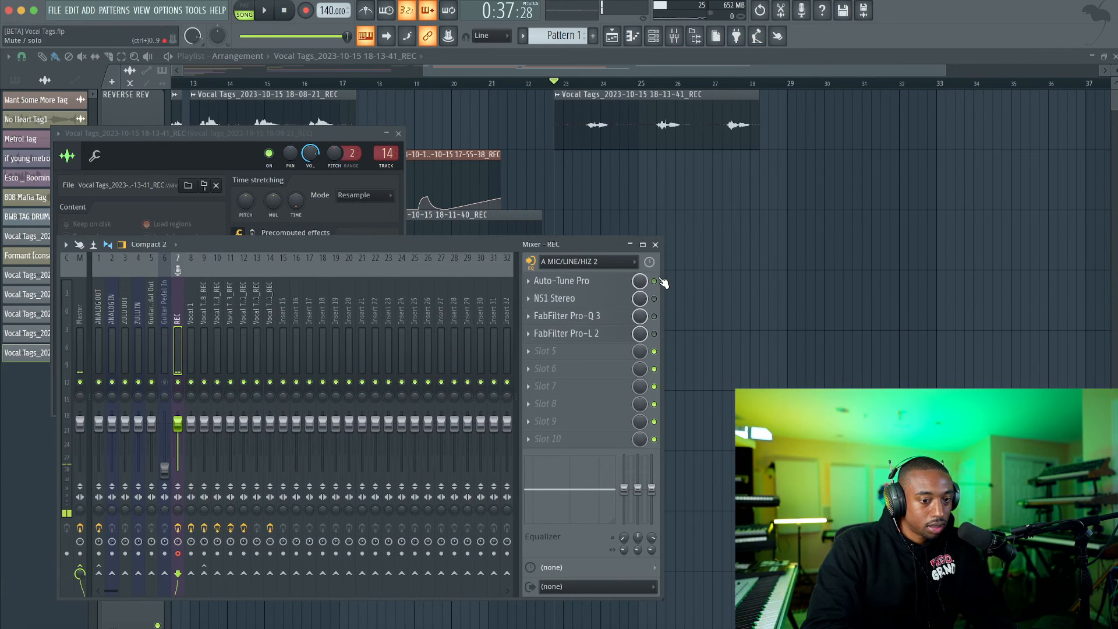
left_click(274, 319)
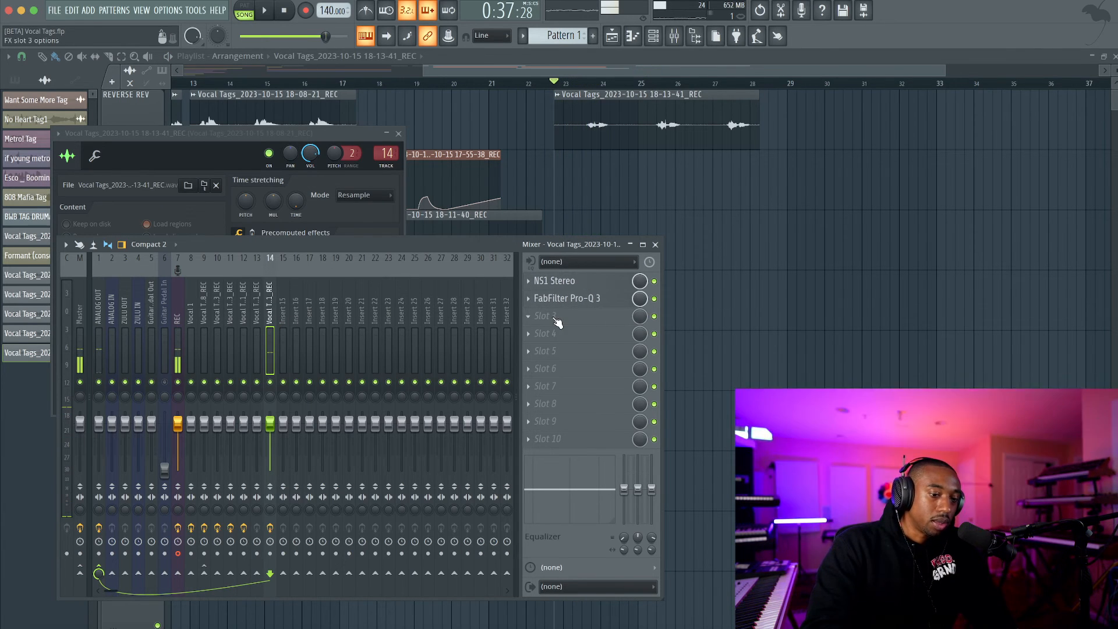
left_click(527, 322)
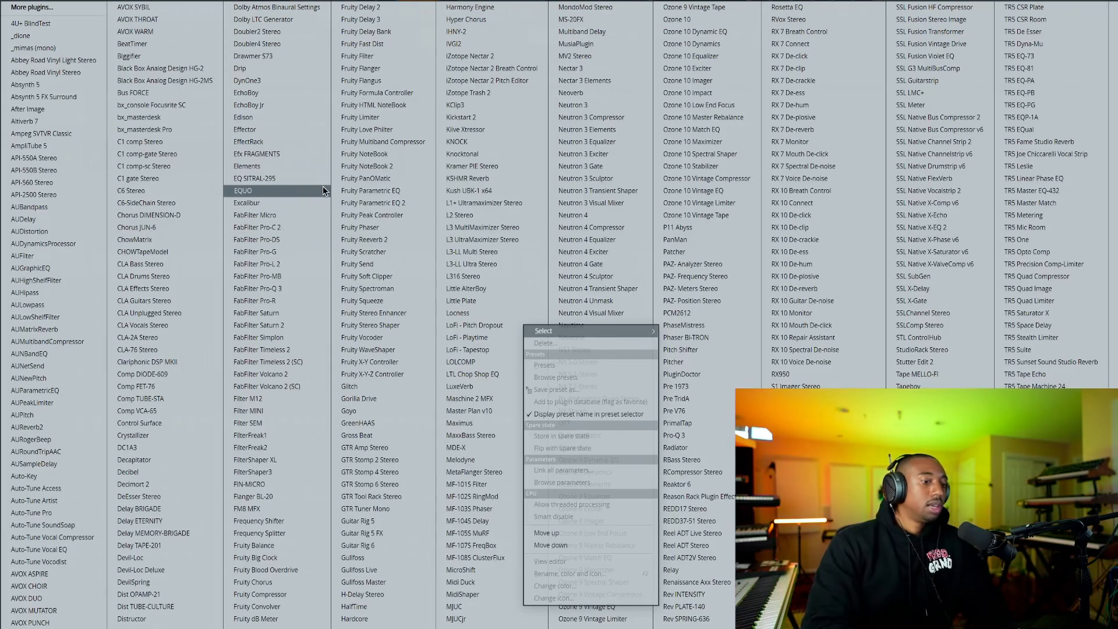
left_click(380, 65)
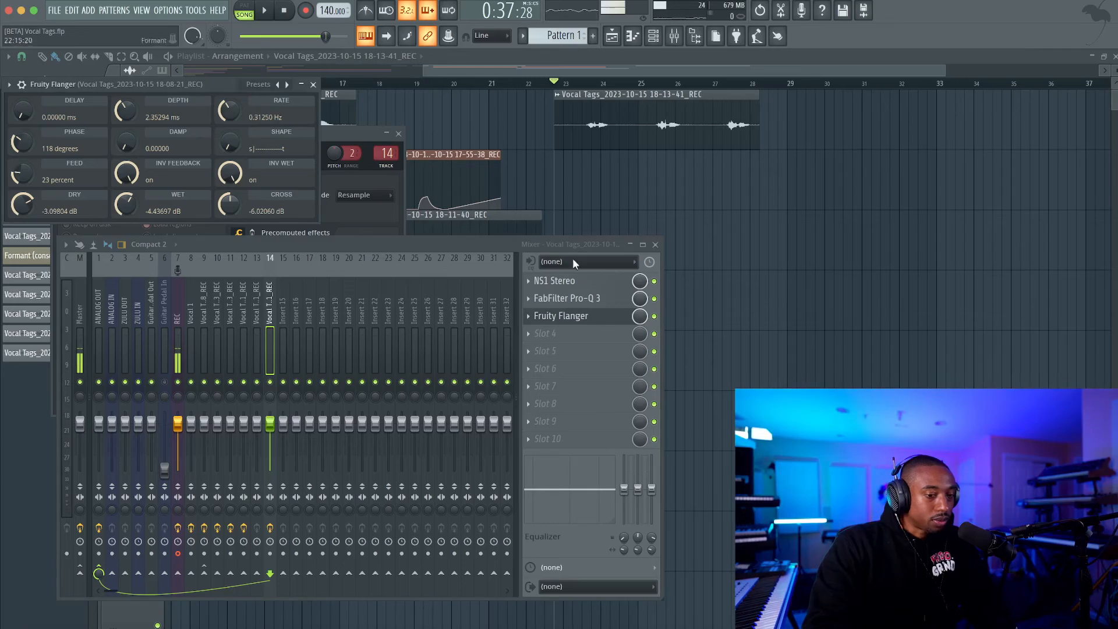
left_click(568, 333)
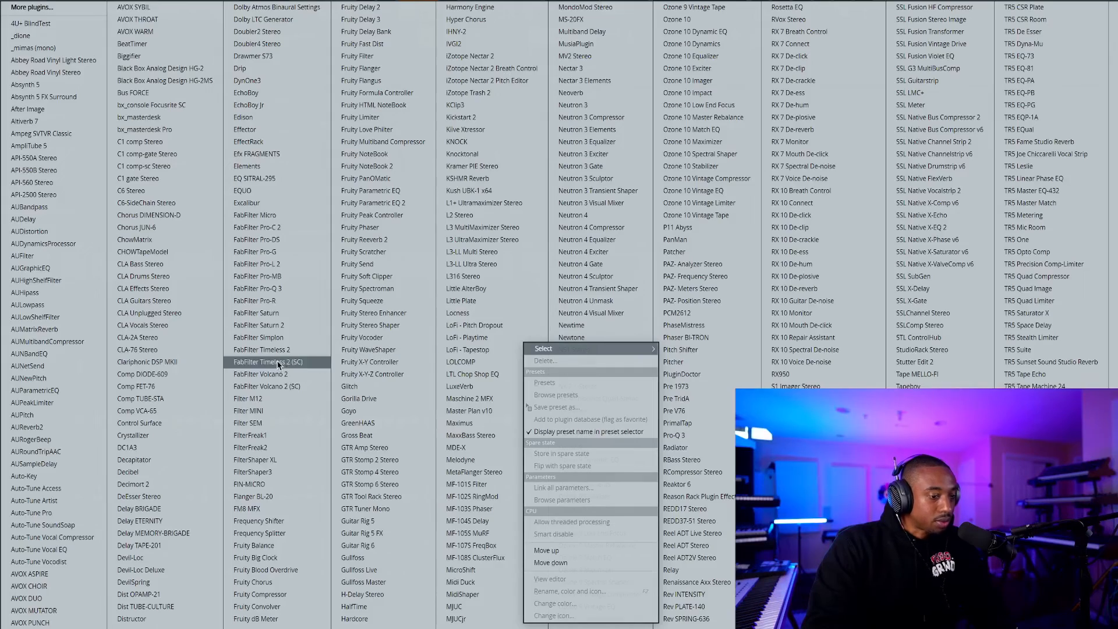
left_click(273, 581)
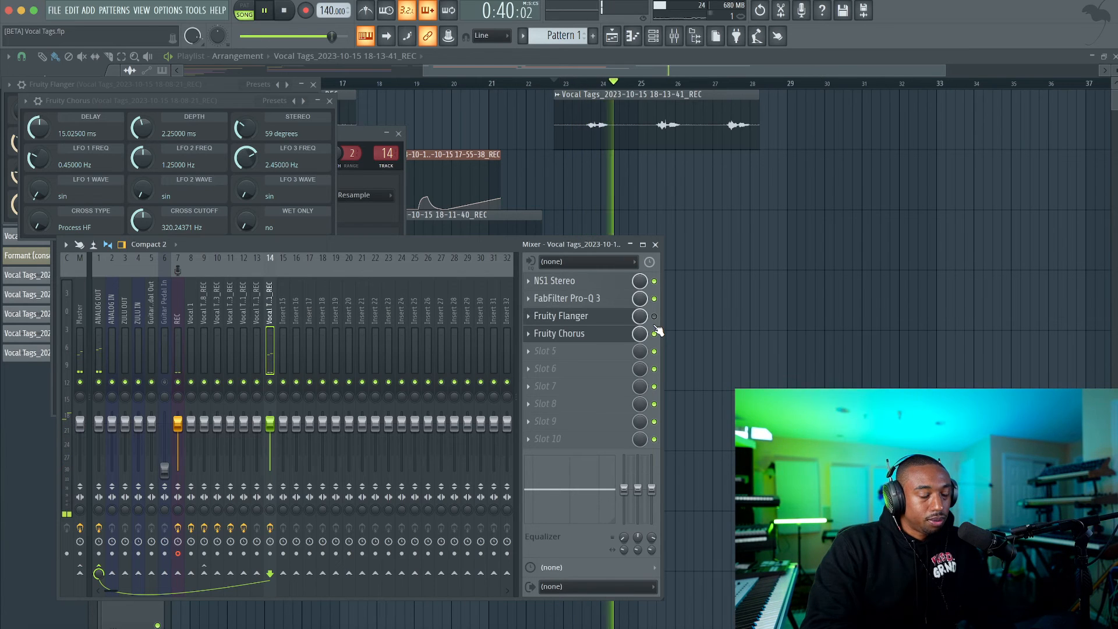
Play the new take to compare Fruity Flanger and Fruity Chorus, toggling each effect's bypass.
key("space")
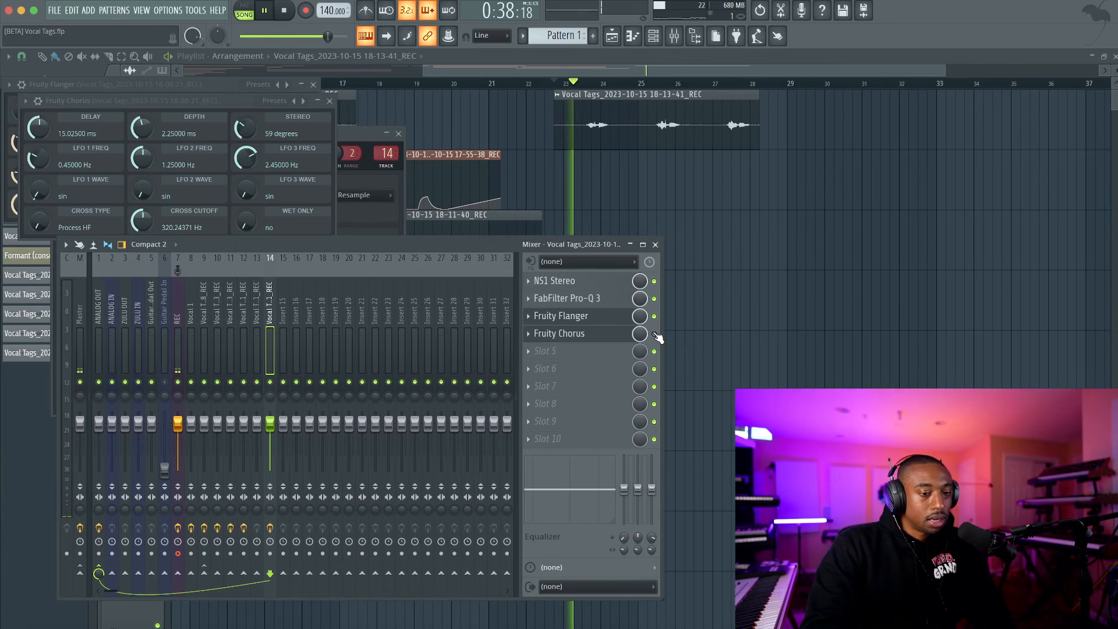
left_click(654, 334)
key("space")
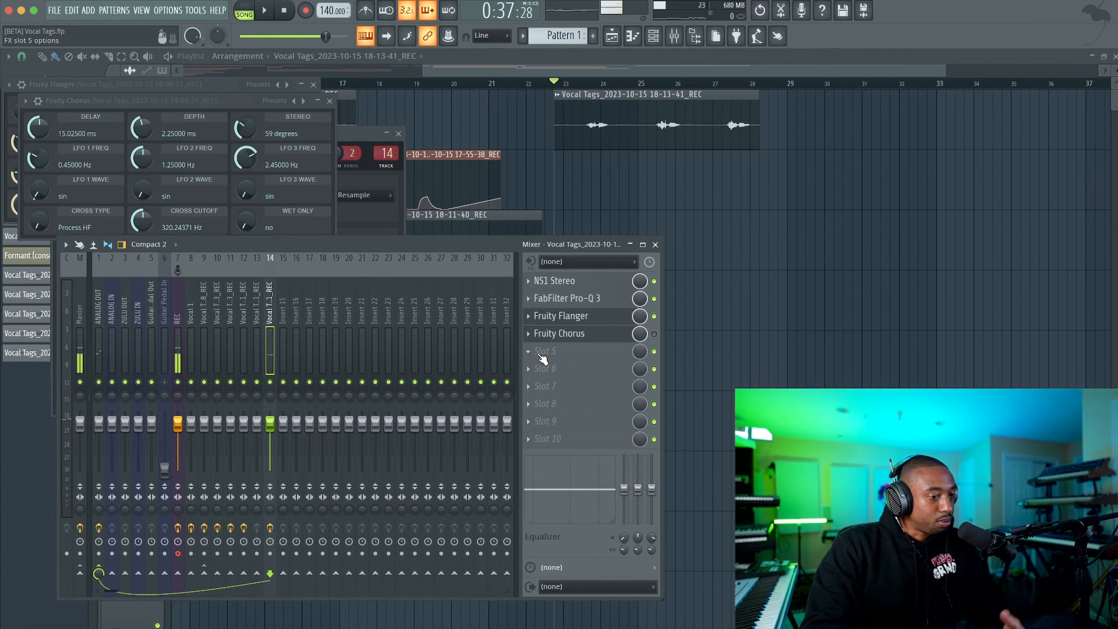
Add Fruity Phaser in slot 5 of mixer track 14 and play the take through it.
left_click(557, 349)
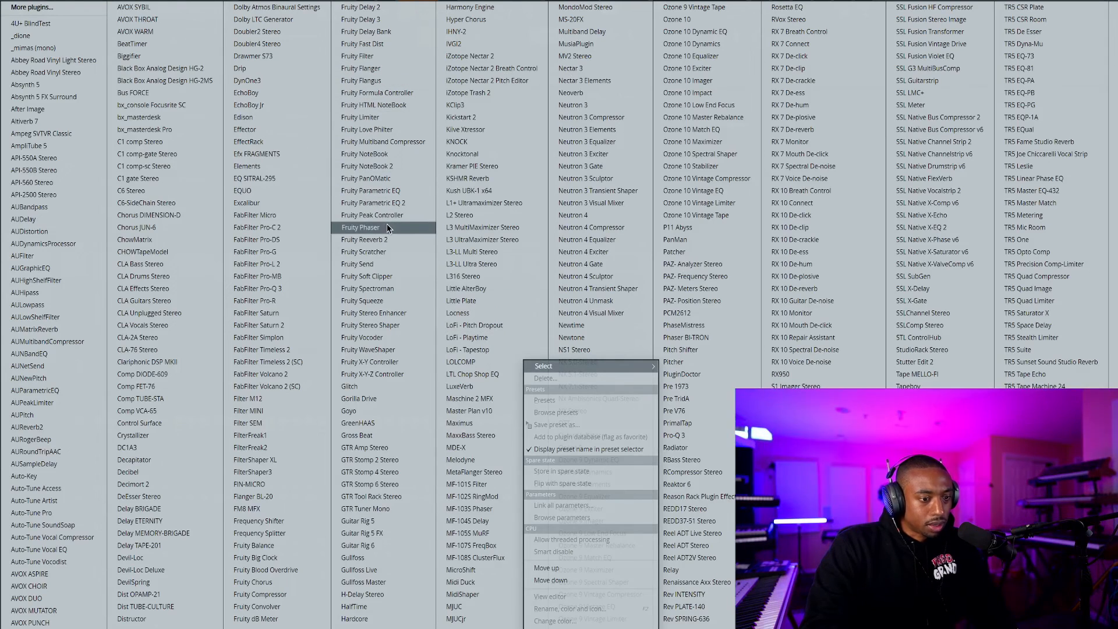
left_click(387, 227)
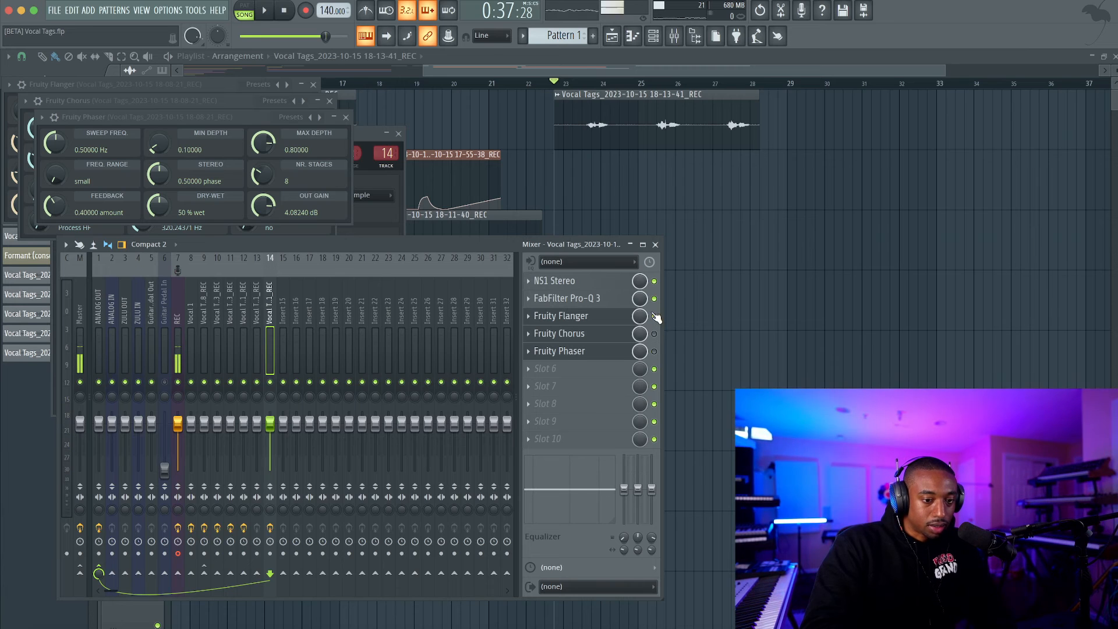
key("space")
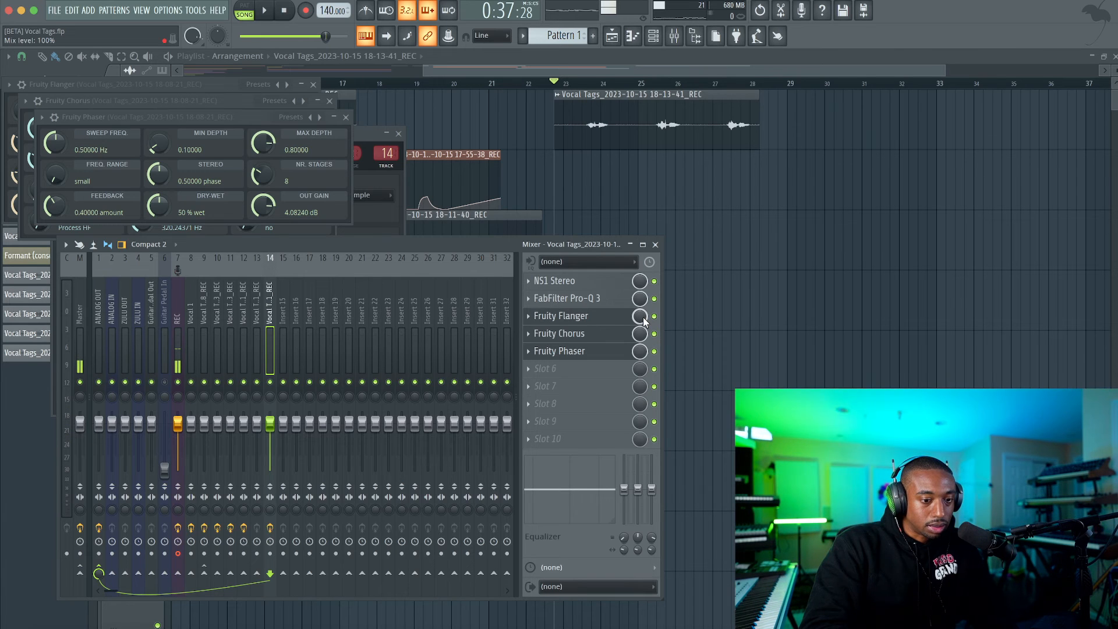
Automate the Flanger mix level in a clip below the new take, full until about bar 24.5 and zero after it.
right_click(644, 322)
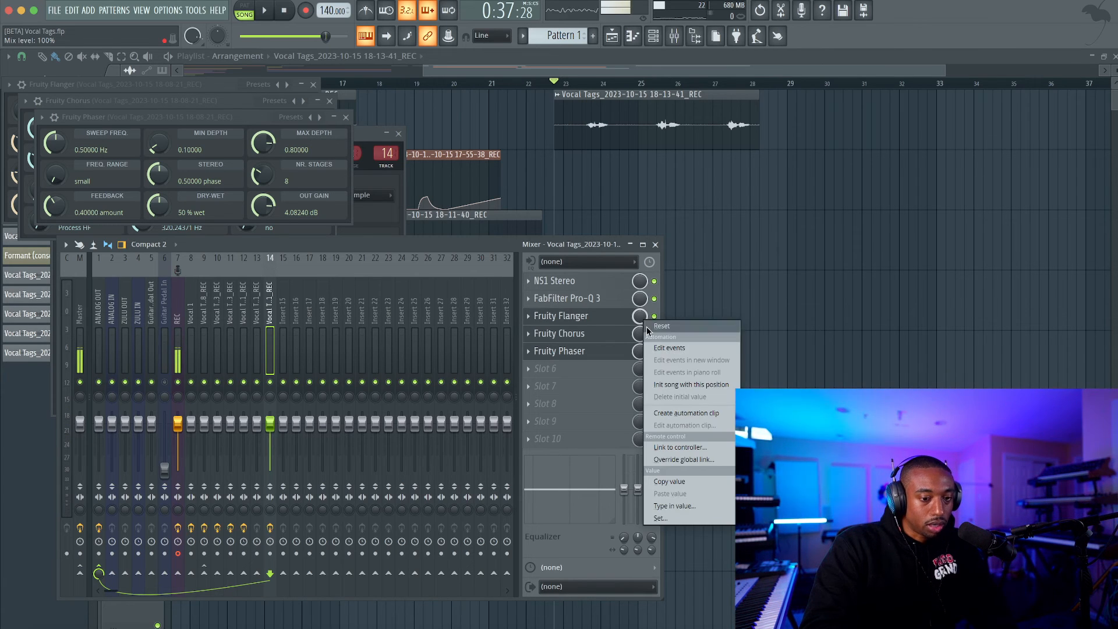
left_click(677, 412)
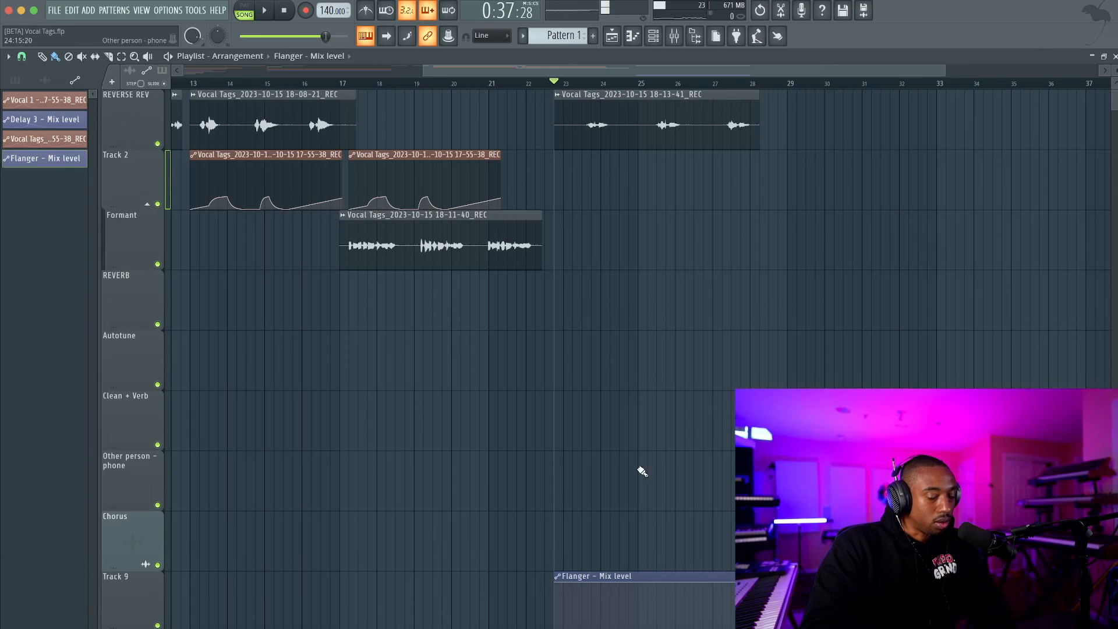
left_click_drag(613, 571, 626, 235)
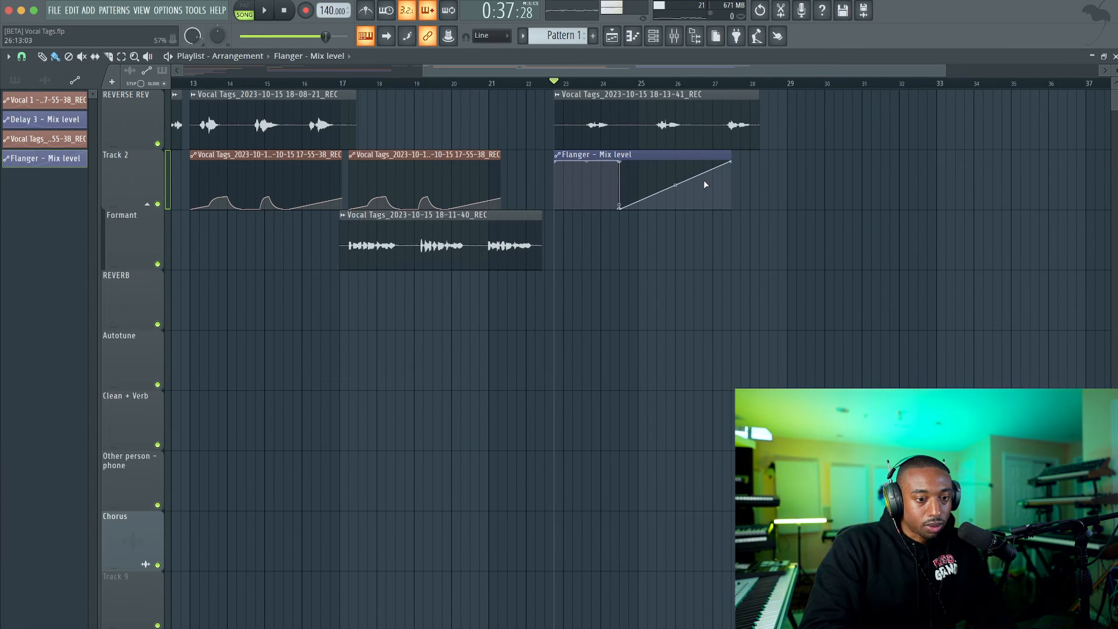
Create an automation clip for the Fruity Chorus mix level and place it on the Formant track below the Flanger clip.
left_click(673, 35)
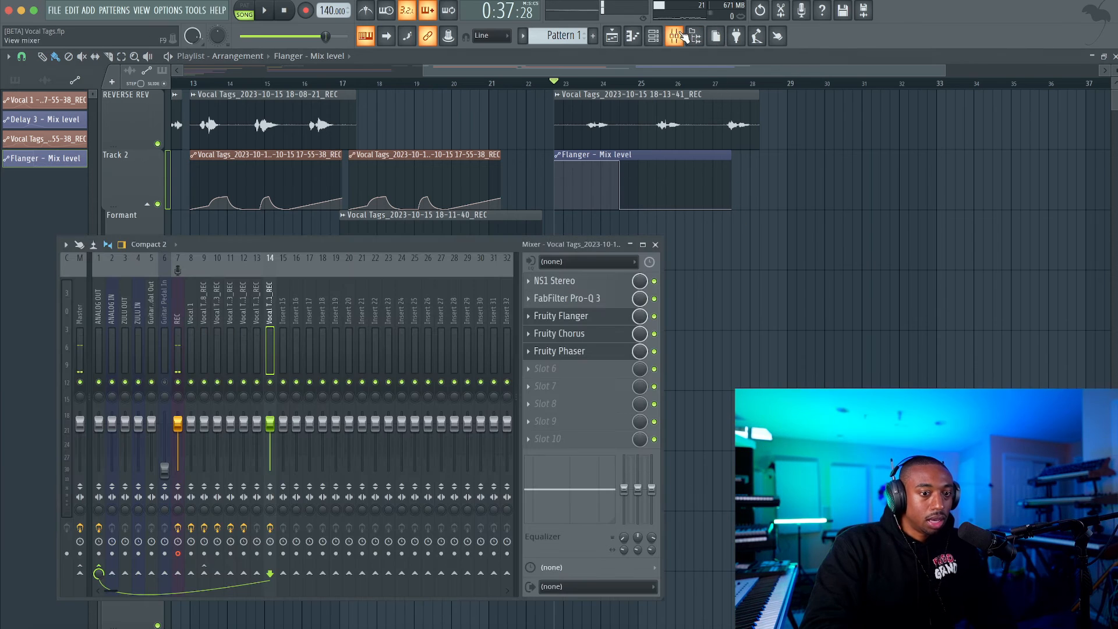
right_click(641, 332)
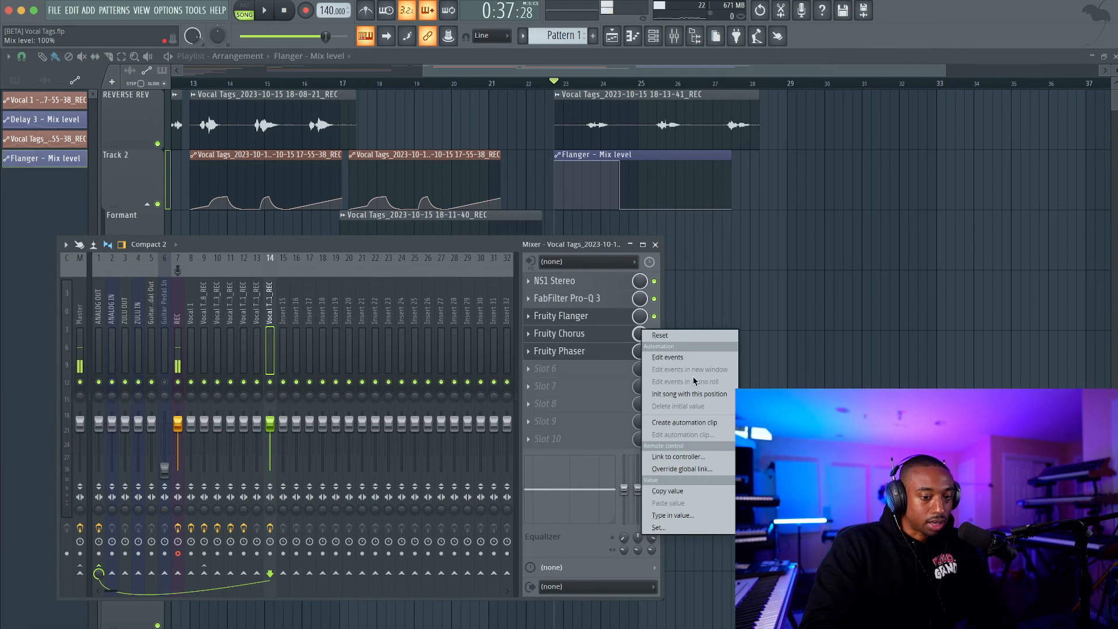
left_click(685, 421)
left_click_drag(604, 575, 606, 222)
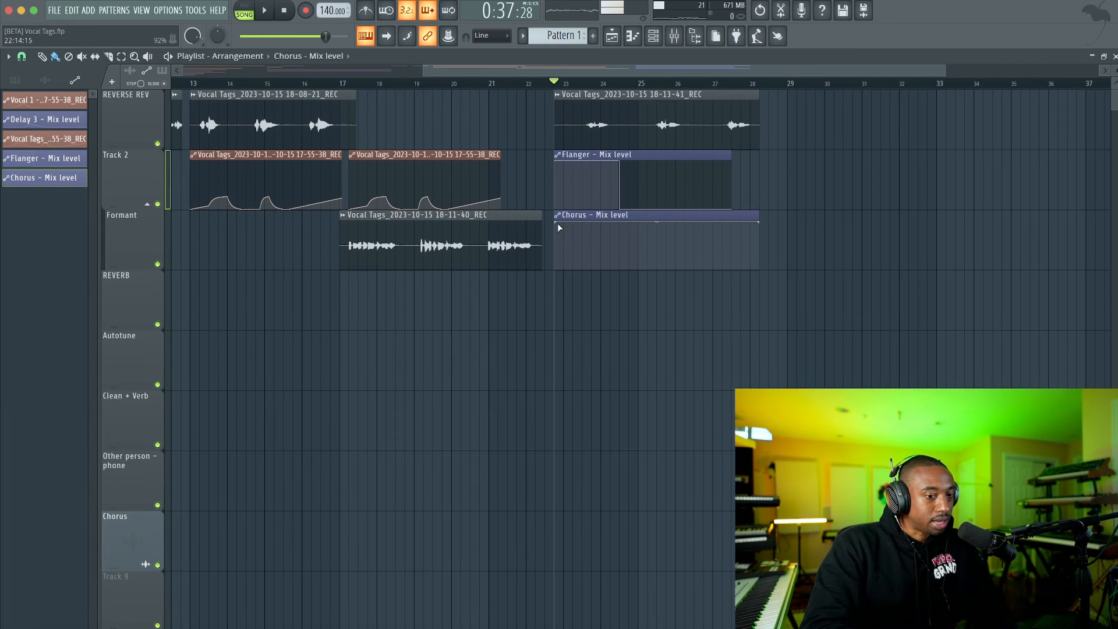
Shape the Chorus automation to be full only from about bar 25 to 26.5, with zero before and after.
left_click_drag(559, 220, 559, 329)
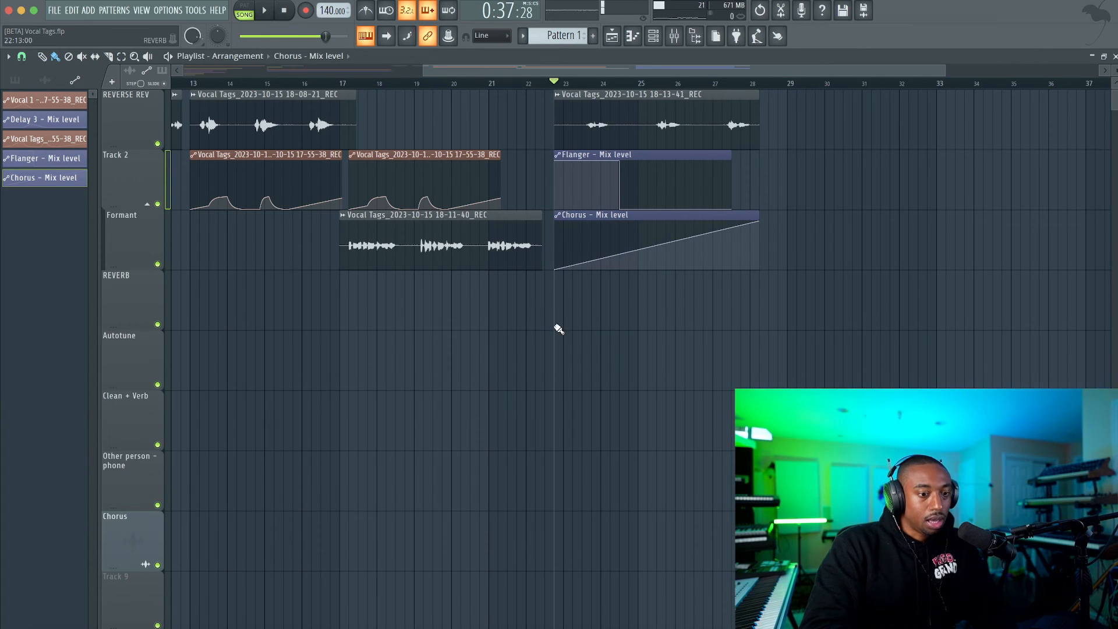
right_click(653, 255)
left_click_drag(652, 255, 650, 314)
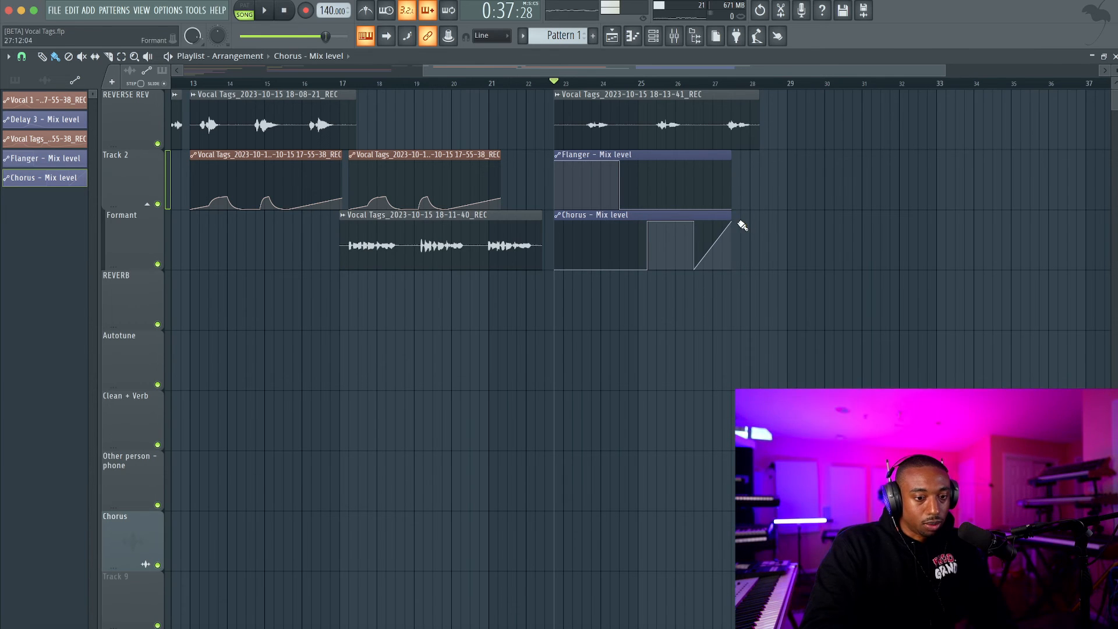
left_click_drag(731, 222, 780, 293)
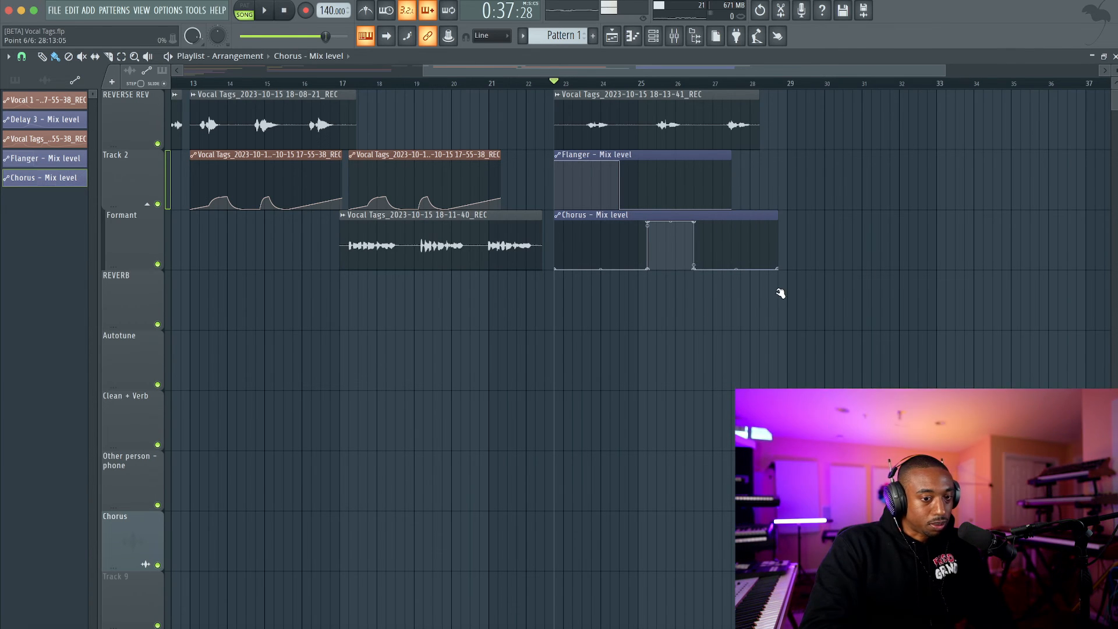
Automate the Phaser mix level in a clip on the REVERB track, zero until about bar 27 and full from there.
left_click(675, 37)
right_click(638, 352)
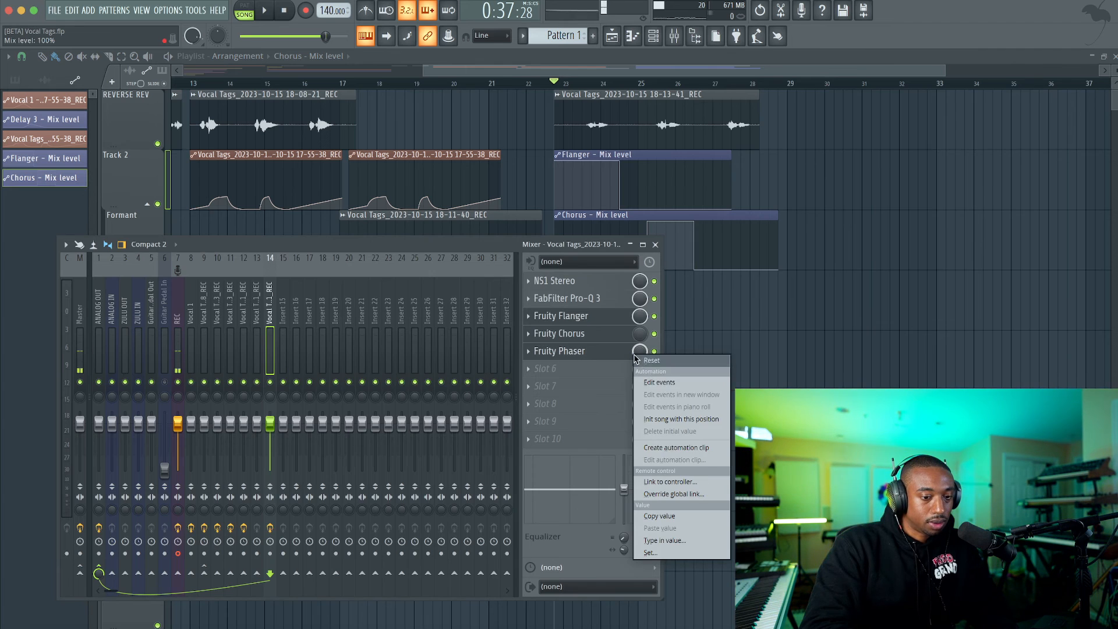
left_click(667, 447)
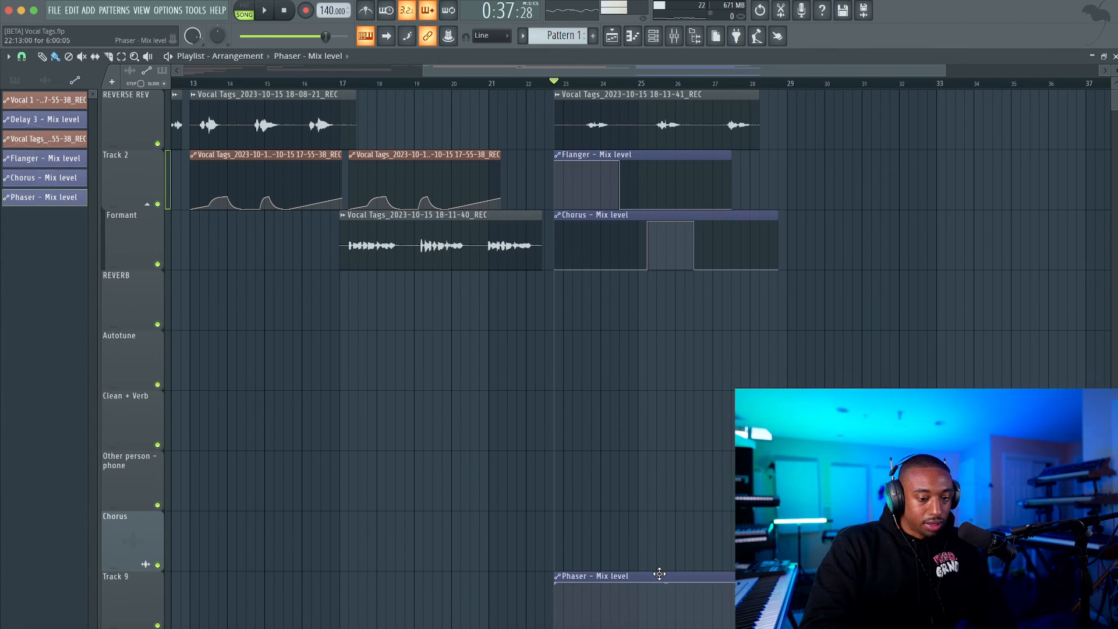
left_click_drag(656, 571, 659, 264)
left_click_drag(557, 291, 726, 377)
right_click(721, 312)
right_click(723, 294)
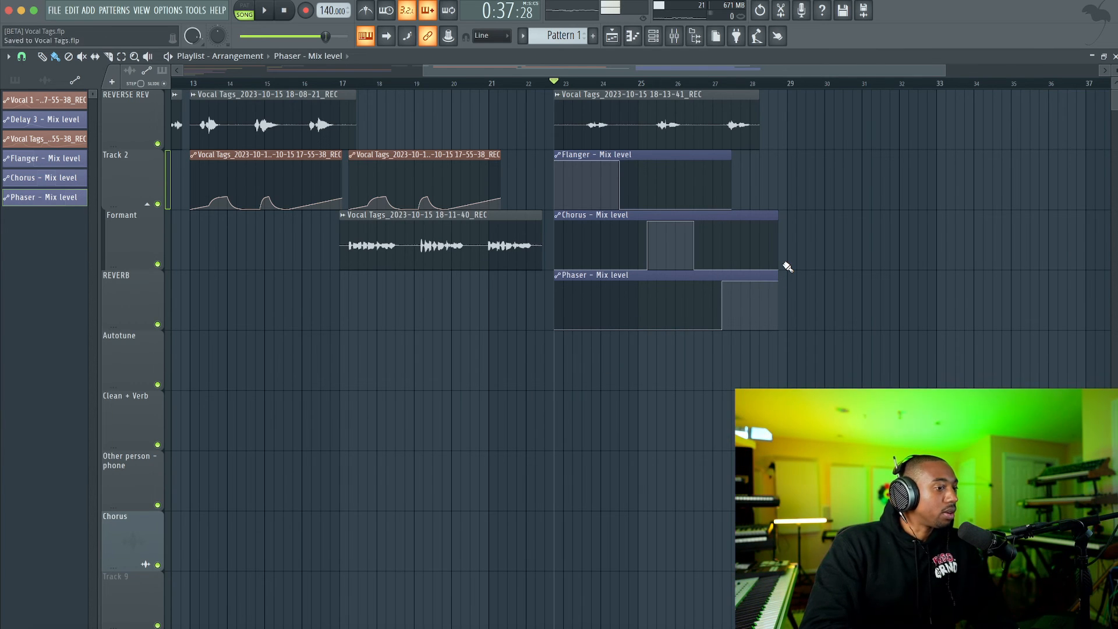
Import the metro tag - Vocal Tags audio file onto the Clean + Verb track at bar 5 and mute the clips above it.
scroll(552, 293, "down", 5)
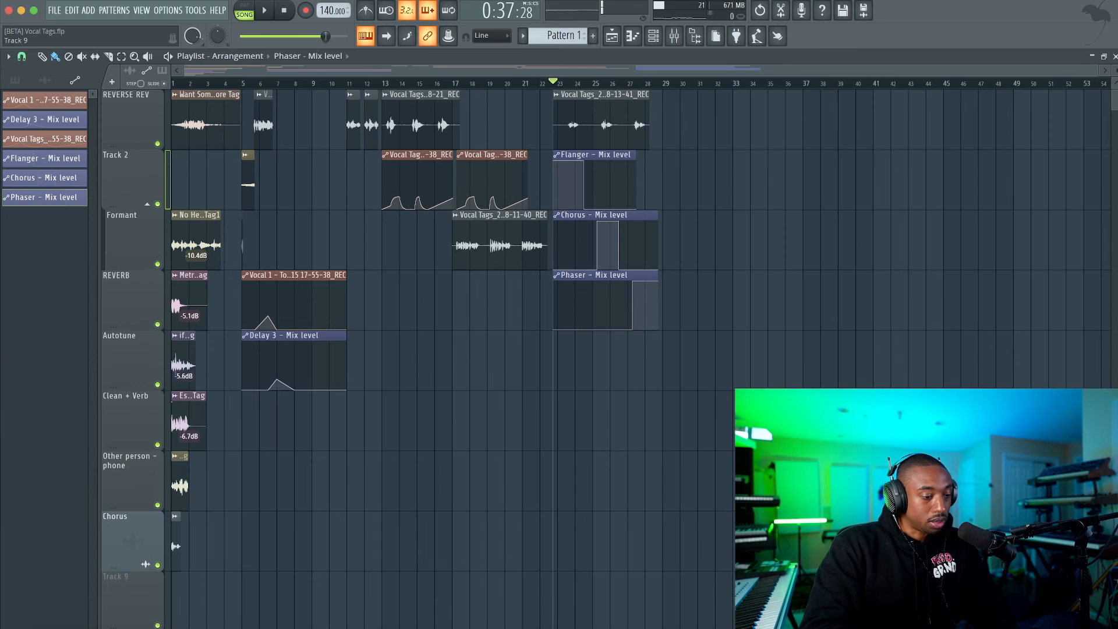
left_click(39, 628)
scroll(501, 204, "up", 10)
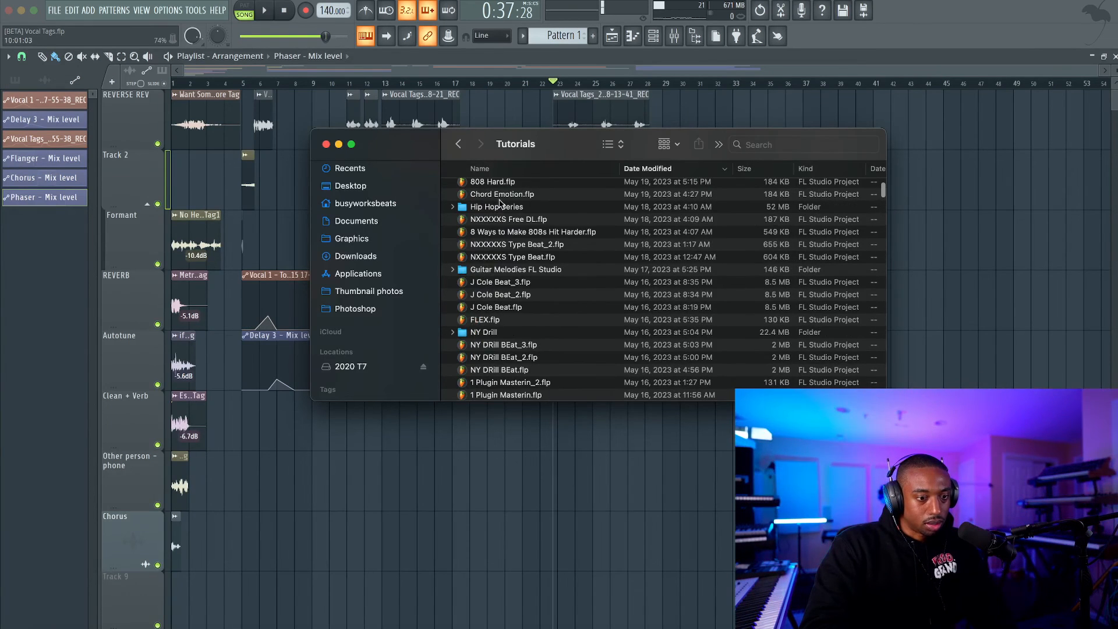
scroll(573, 201, "up", 15)
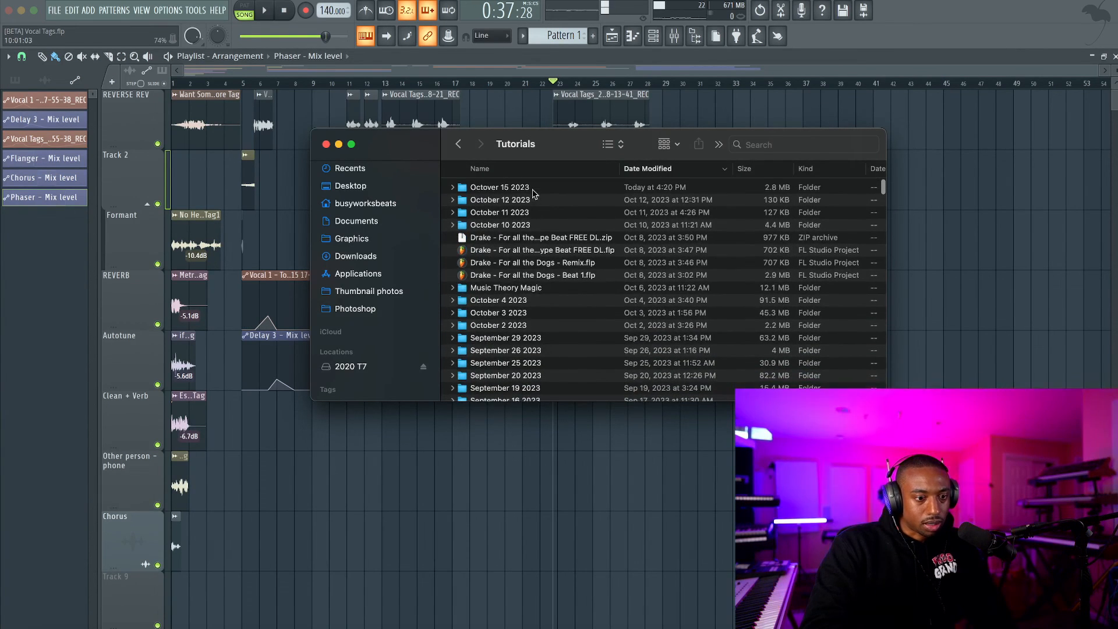
left_click(531, 187)
double_click(532, 188)
left_click_drag(522, 201, 262, 401)
scroll(258, 401, "up", 4)
scroll(258, 402, "left", 3)
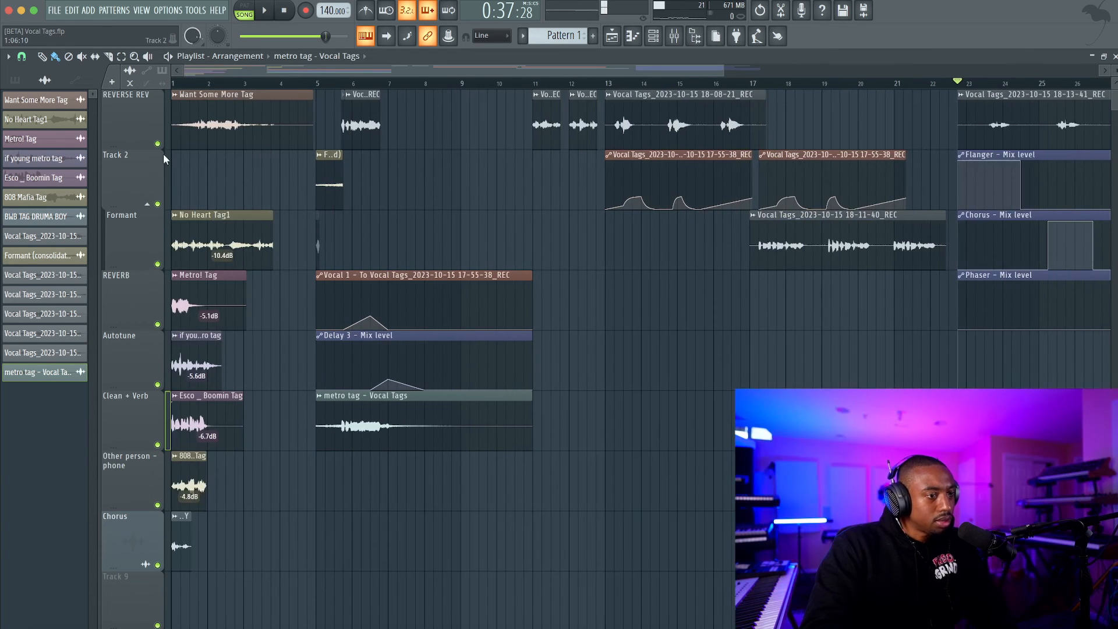
left_click_drag(326, 349, 330, 173)
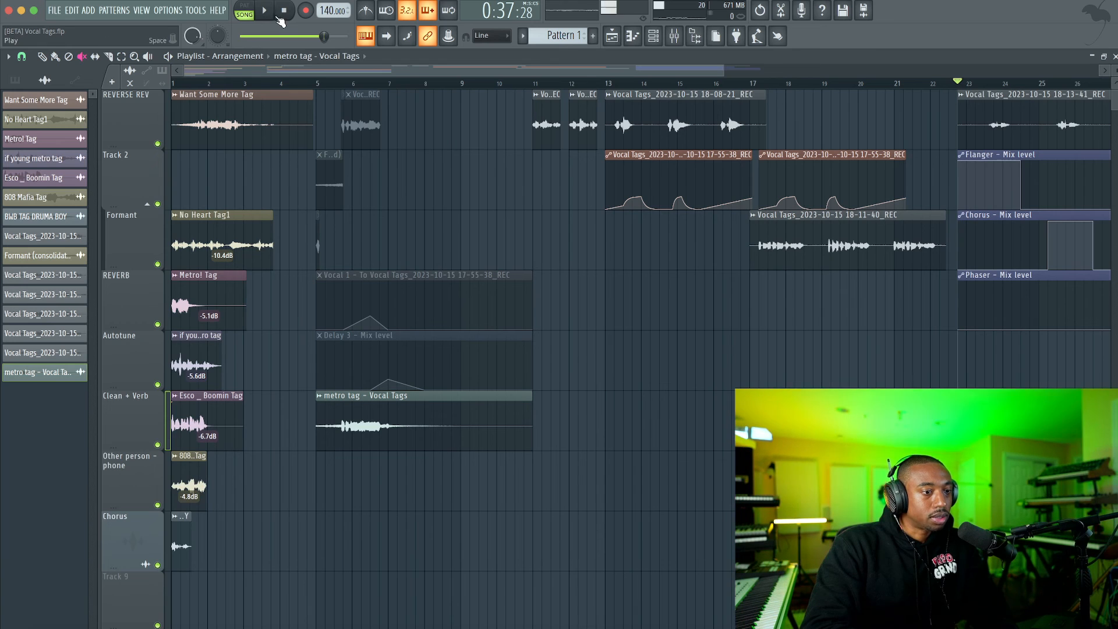
Solo the REVERSE REV track and play the Want Some More Tag reference from the start.
right_click(162, 142)
key("space")
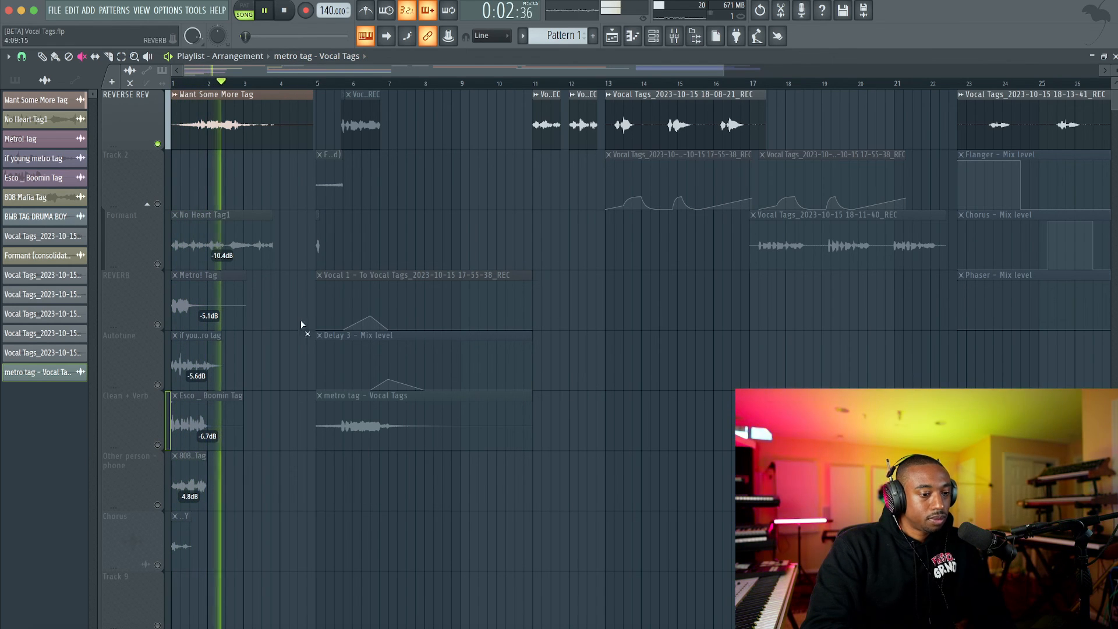
left_click(157, 144)
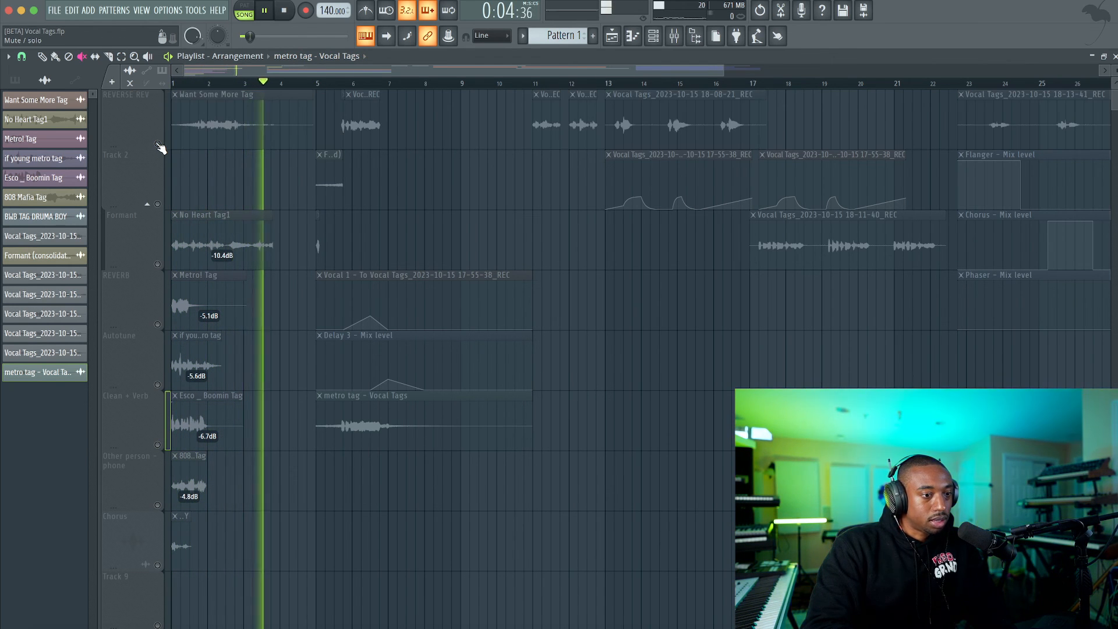
left_click(157, 144)
key("space")
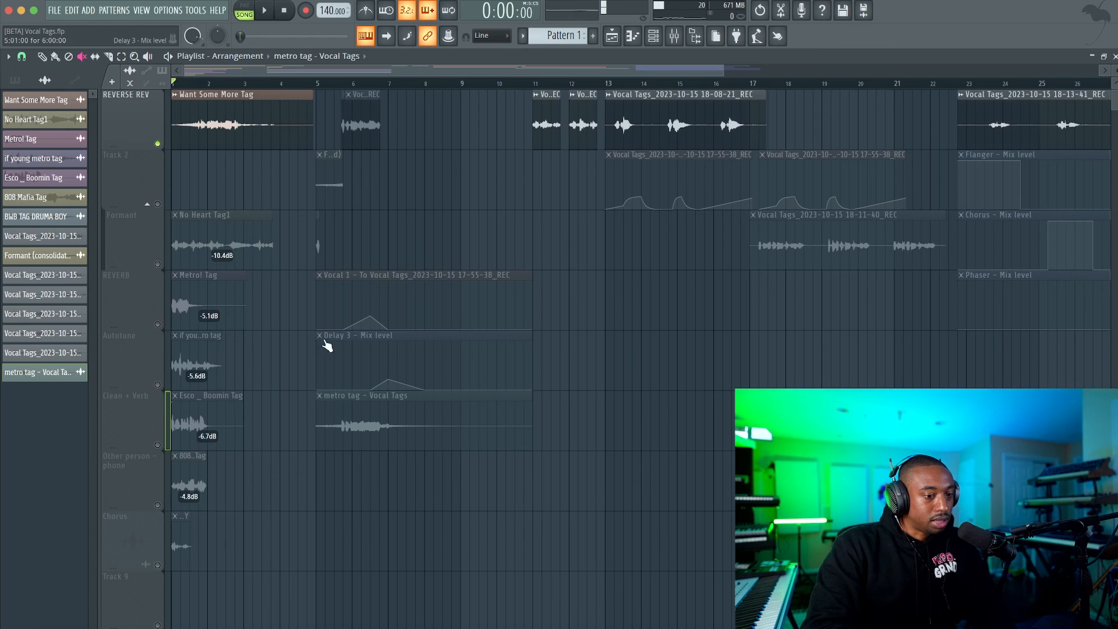
Solo the Clean + Verb track and play the imported metro tag clip from bar 5.
right_click(158, 445)
left_click(322, 84)
key("space")
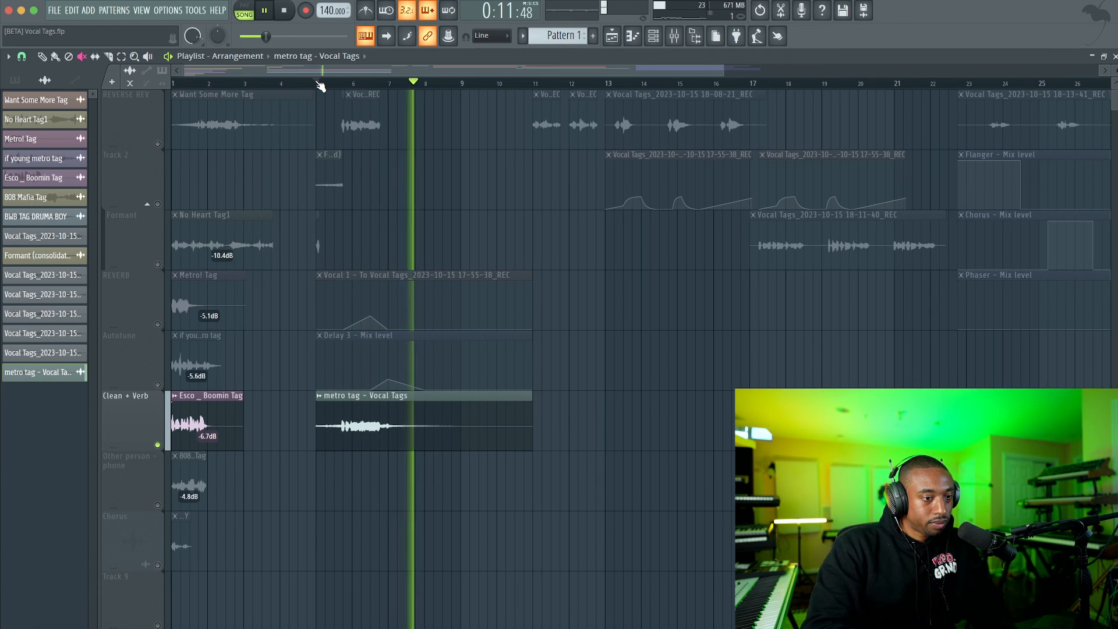
key("space")
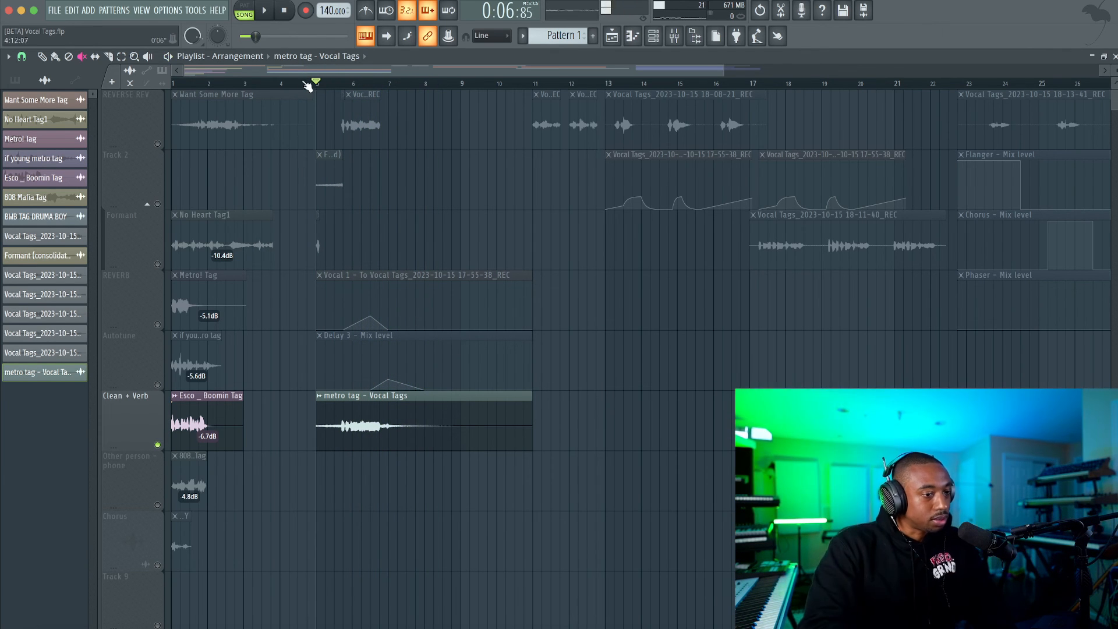
key("space")
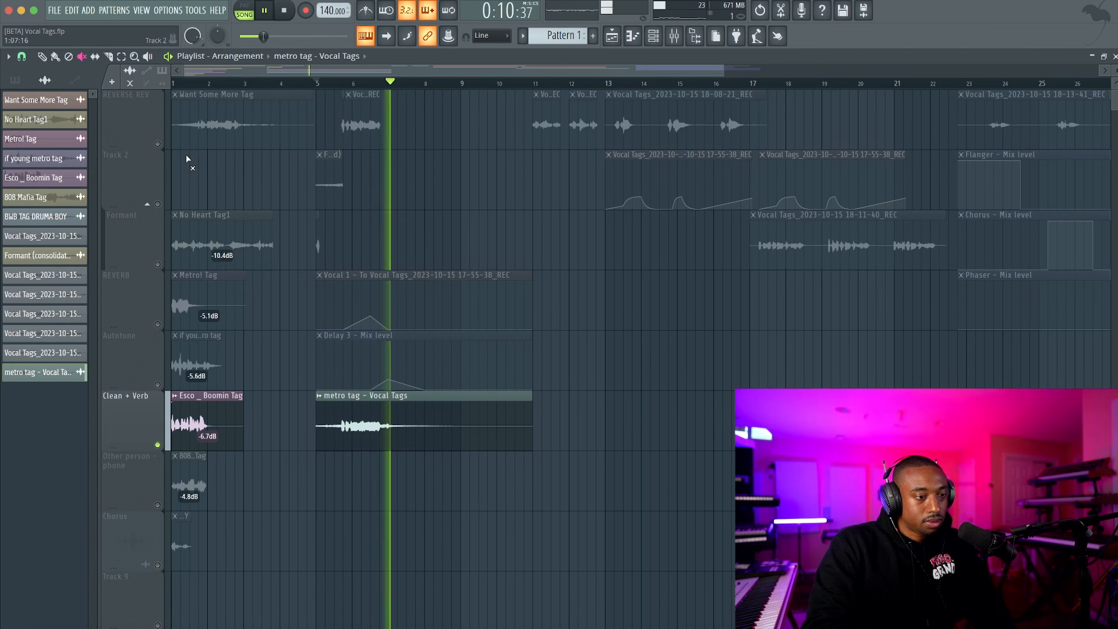
key("space")
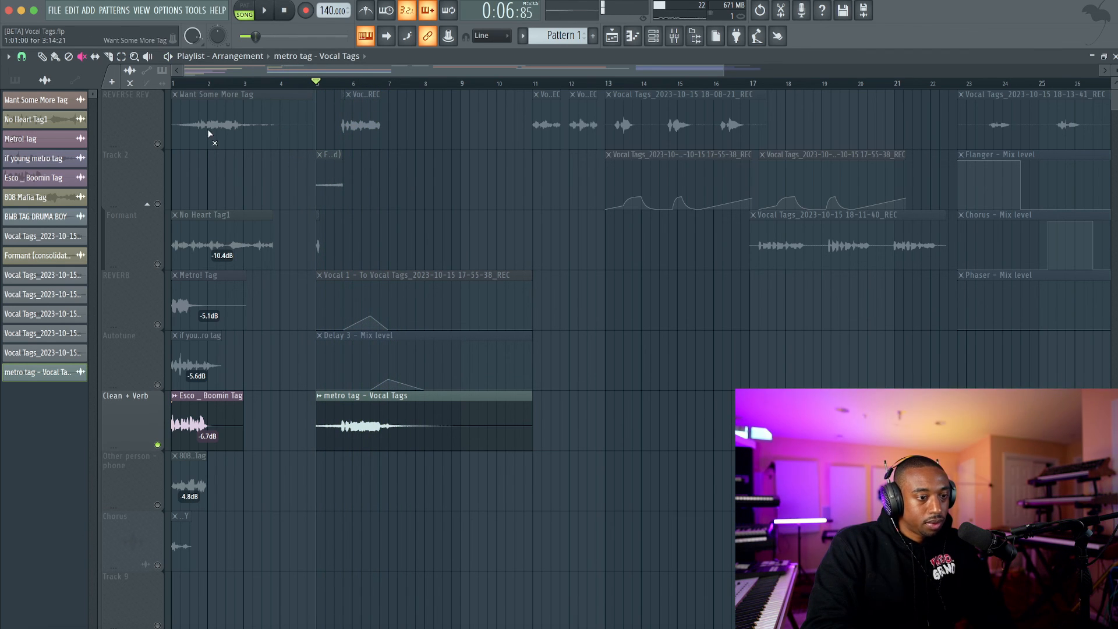
Solo the Formant track and play the No Heart Tag1 reference from the start.
right_click(161, 265)
key("space")
key("space")
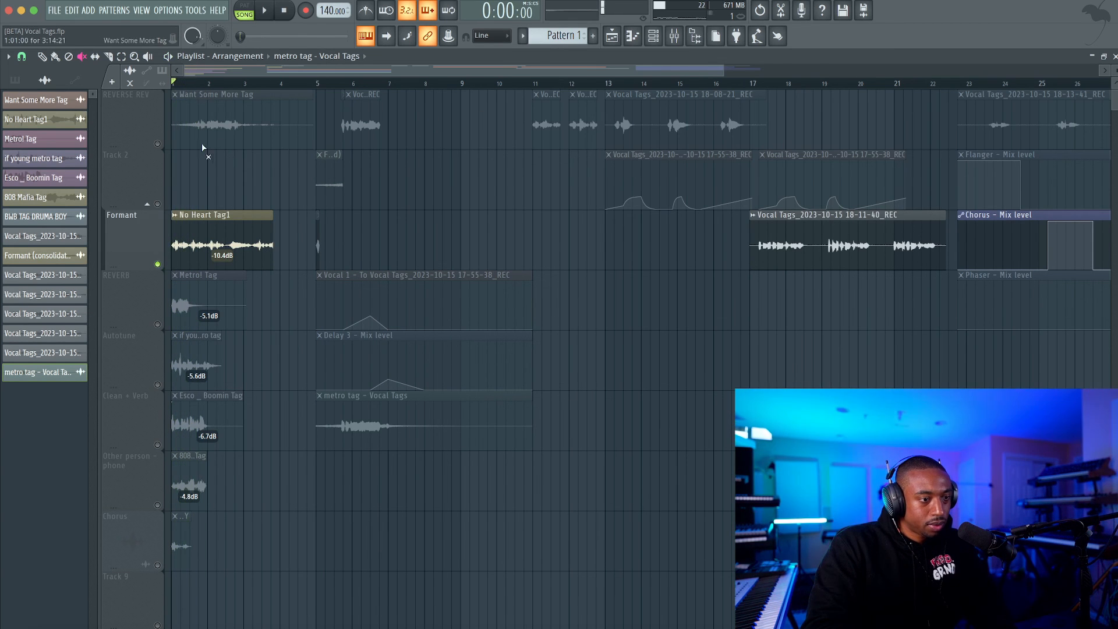
Solo the REVERSE REV track and play the two short recorded clips from bar 11.
right_click(161, 144)
left_click(542, 85)
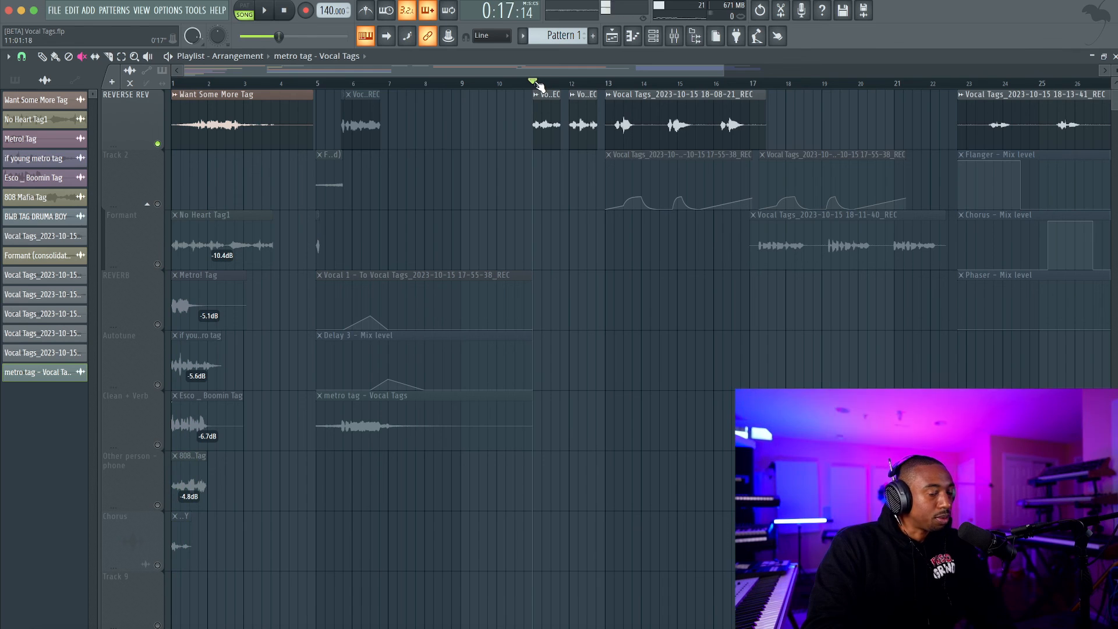
key("space")
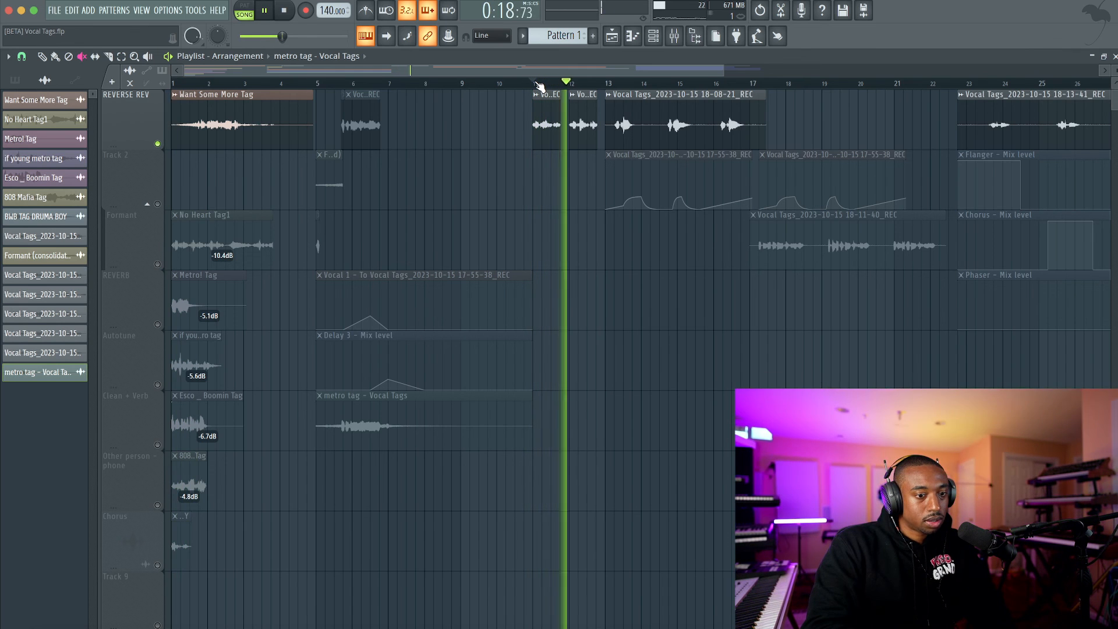
key("space")
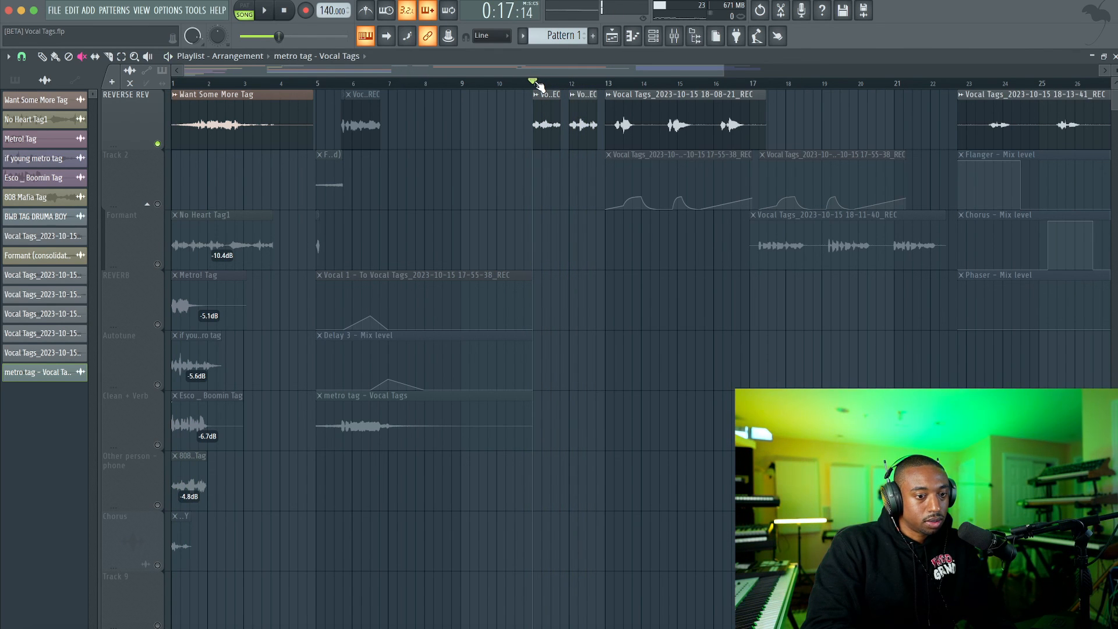
Solo the REVERB track and play the Metro! Tag reference from the start.
left_click(157, 264)
left_click(158, 324)
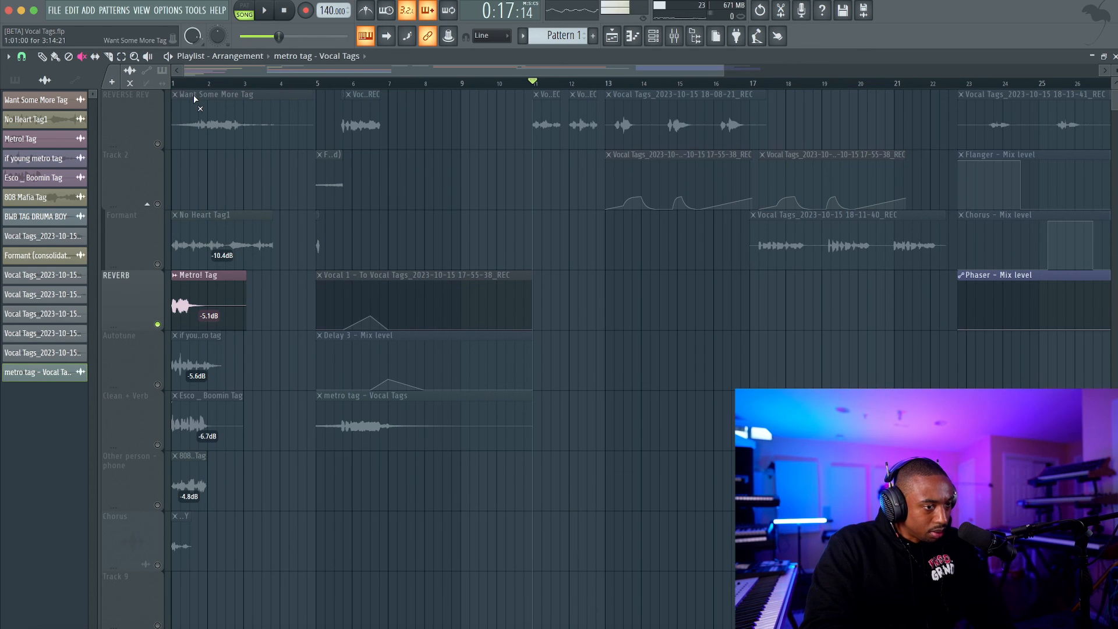
left_click(177, 84)
key("space")
key("space")
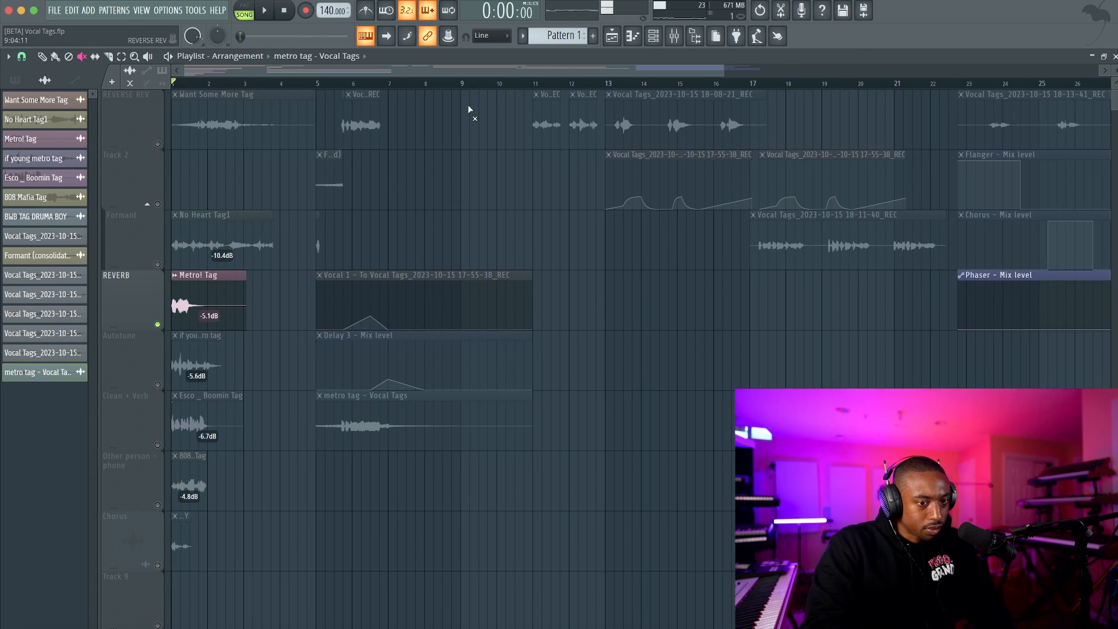
Unmute all tracks and play the recorded take at bar 13 with its automation.
left_click(157, 144)
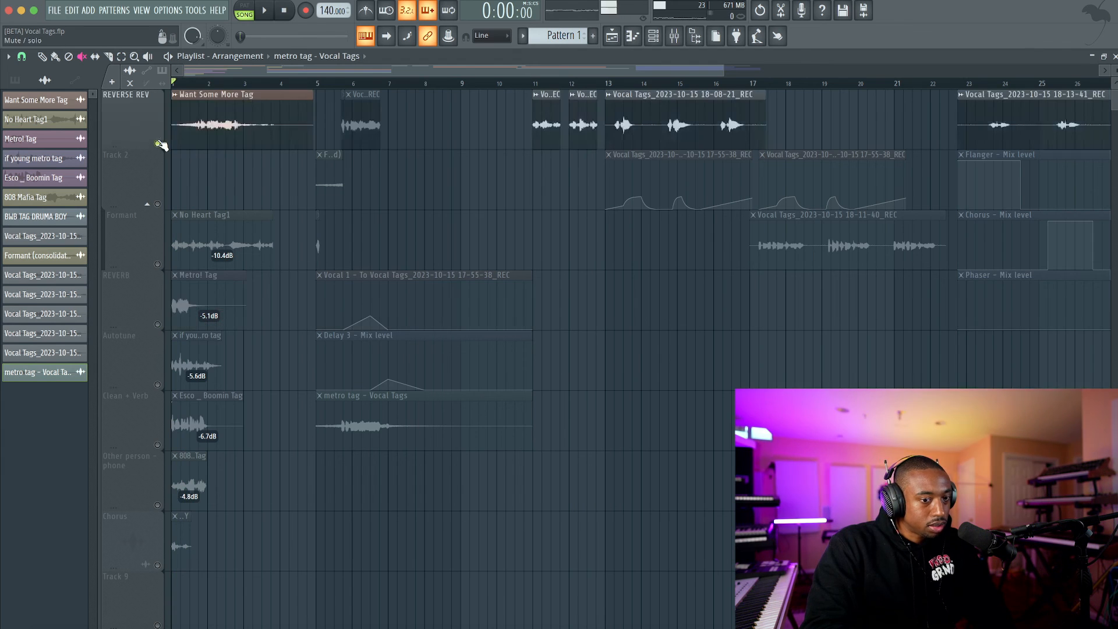
left_click(158, 204)
key("space")
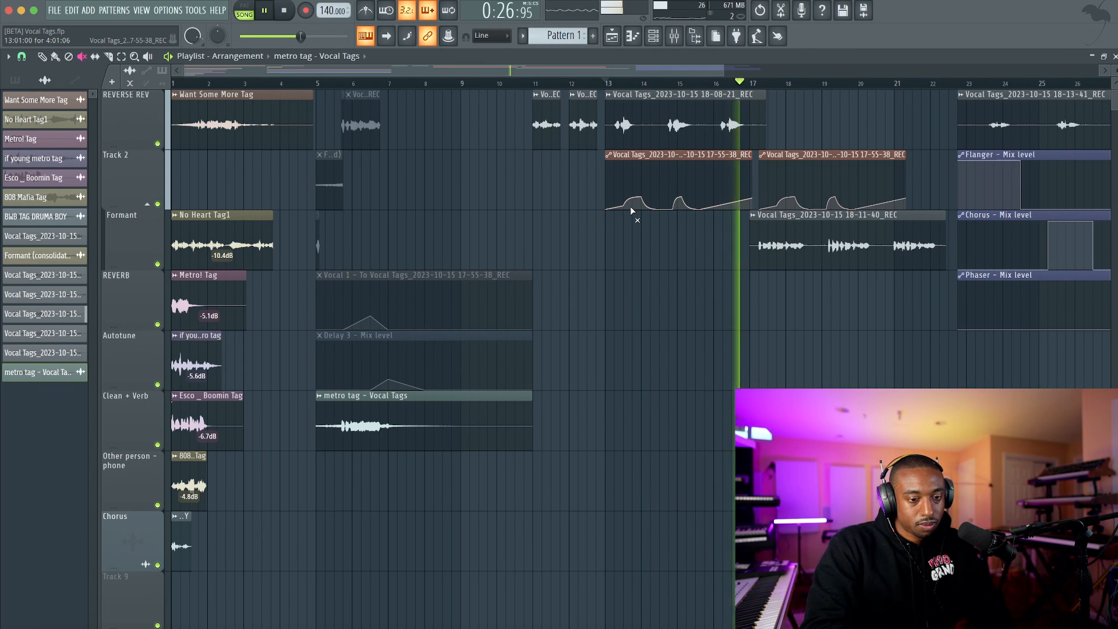
key("space")
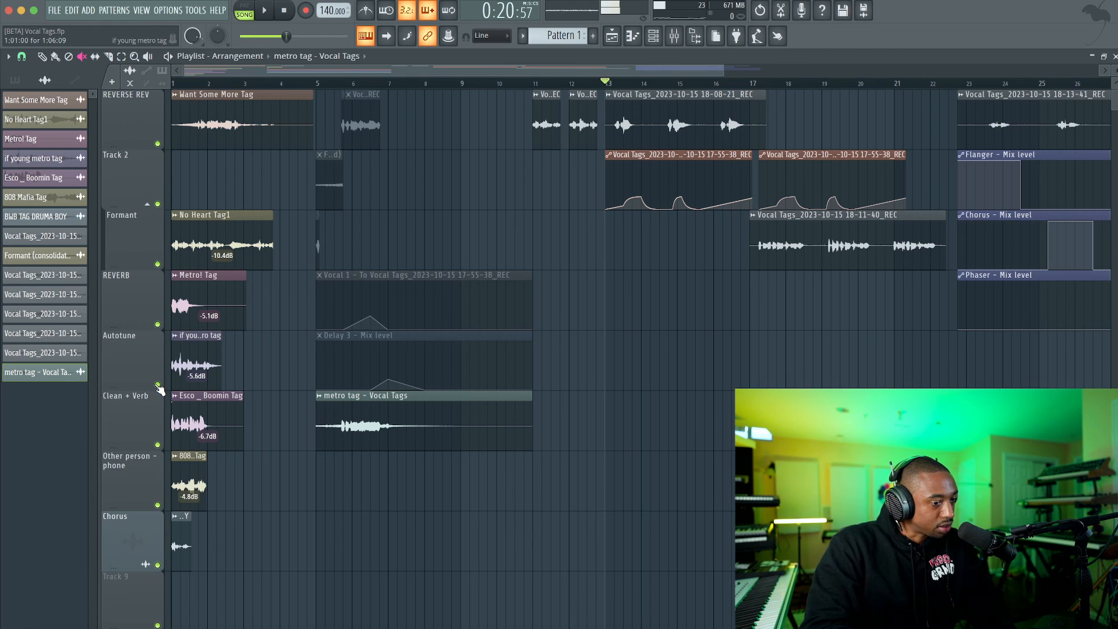
Solo the Autotune track, play the if young metro tag reference, and bring all tracks back.
scroll(200, 365, "down", 1)
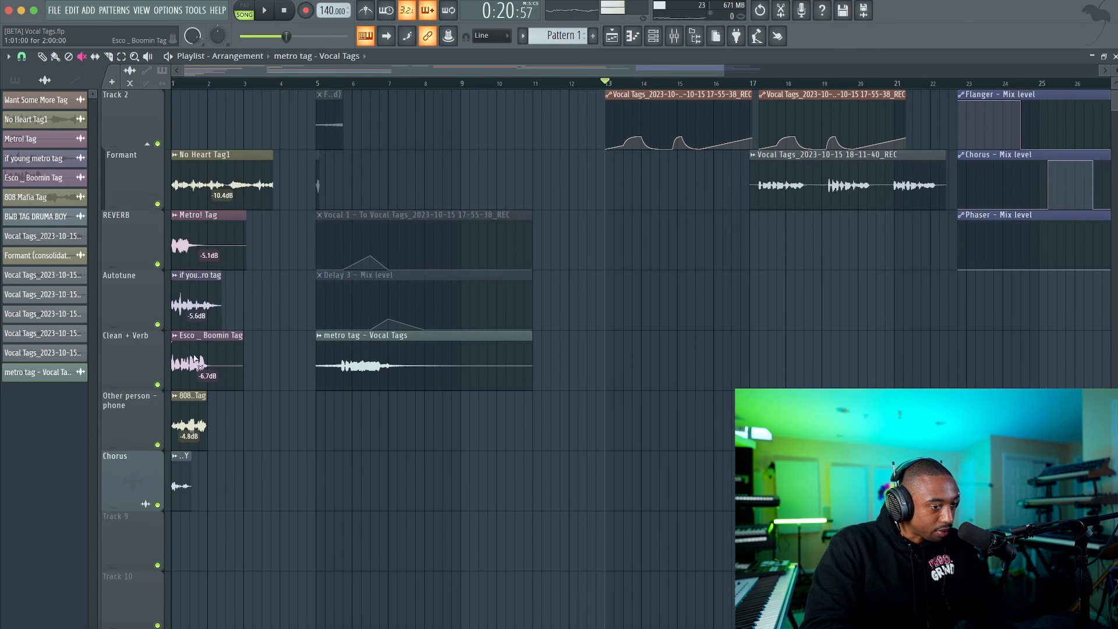
right_click(156, 325)
left_click(182, 85)
key("space")
scroll(408, 174, "up", 1)
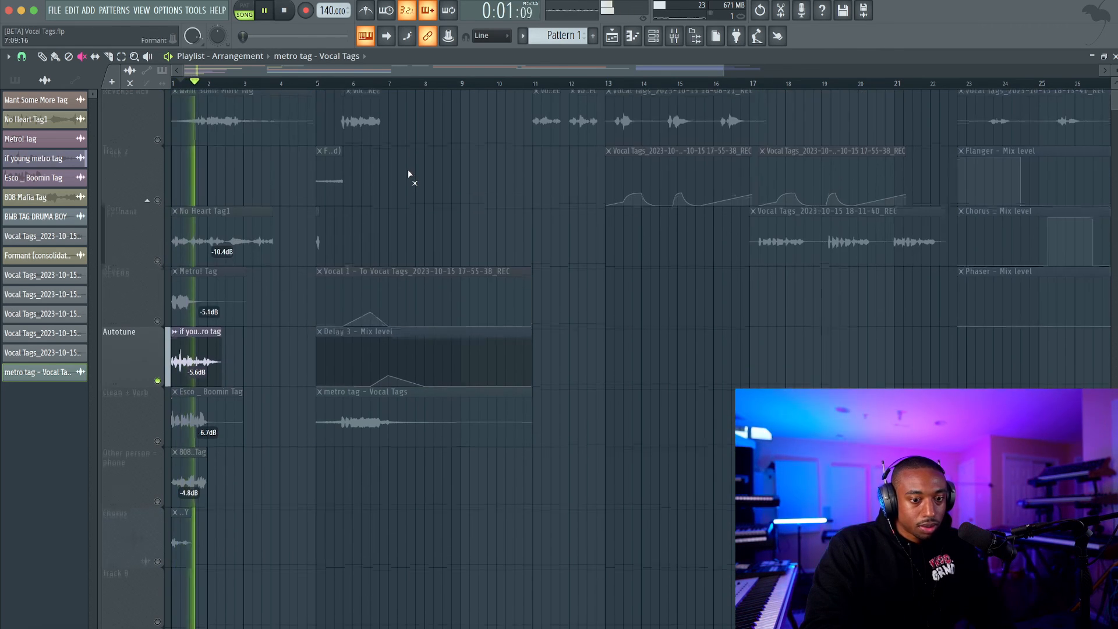
key("space")
right_click(158, 324)
right_click(158, 324)
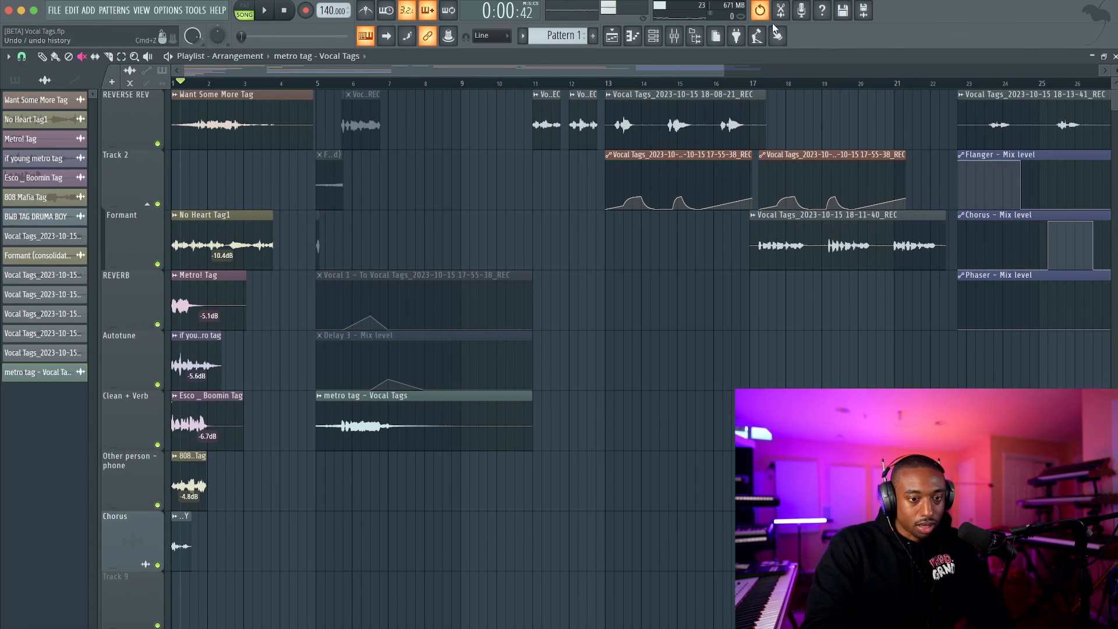
Play the recorded take on the Formant track from bar 17 with the automation above it.
left_click(755, 85)
key("space")
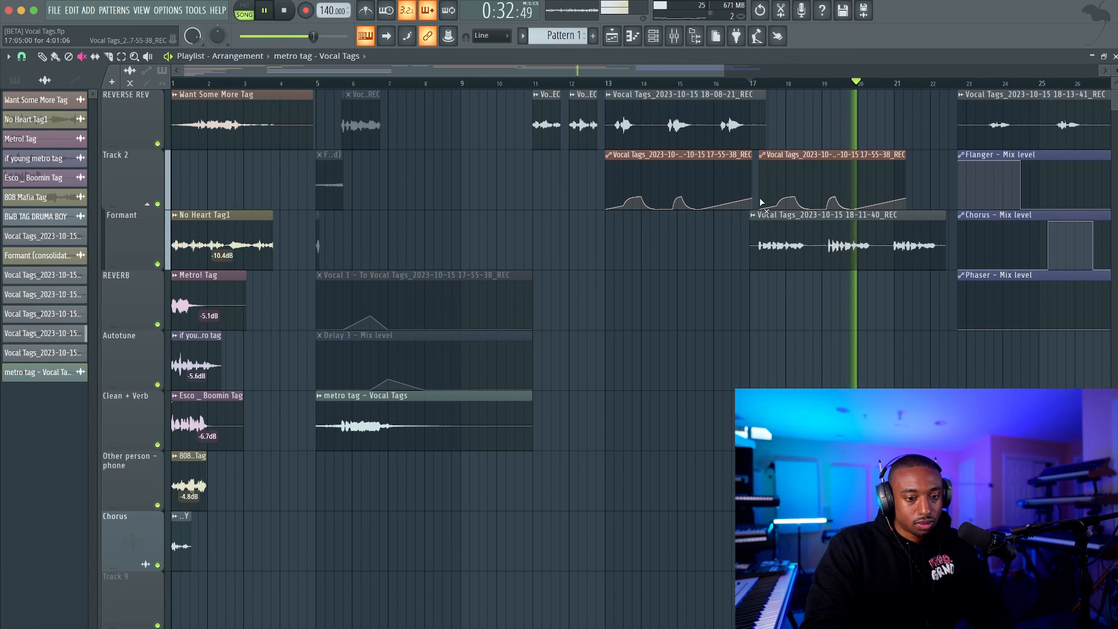
scroll(772, 208, "down", 1)
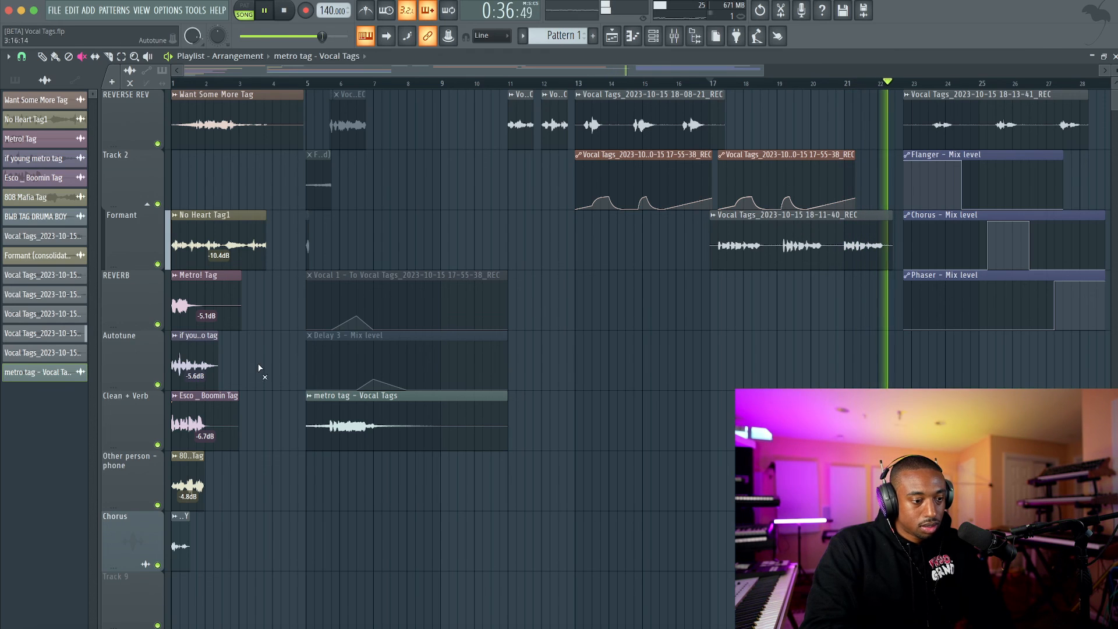
key("space")
Solo the Chorus track, play the BWB TAG DRUMA BOY reference, and bring all tracks back.
scroll(236, 371, "down", 1)
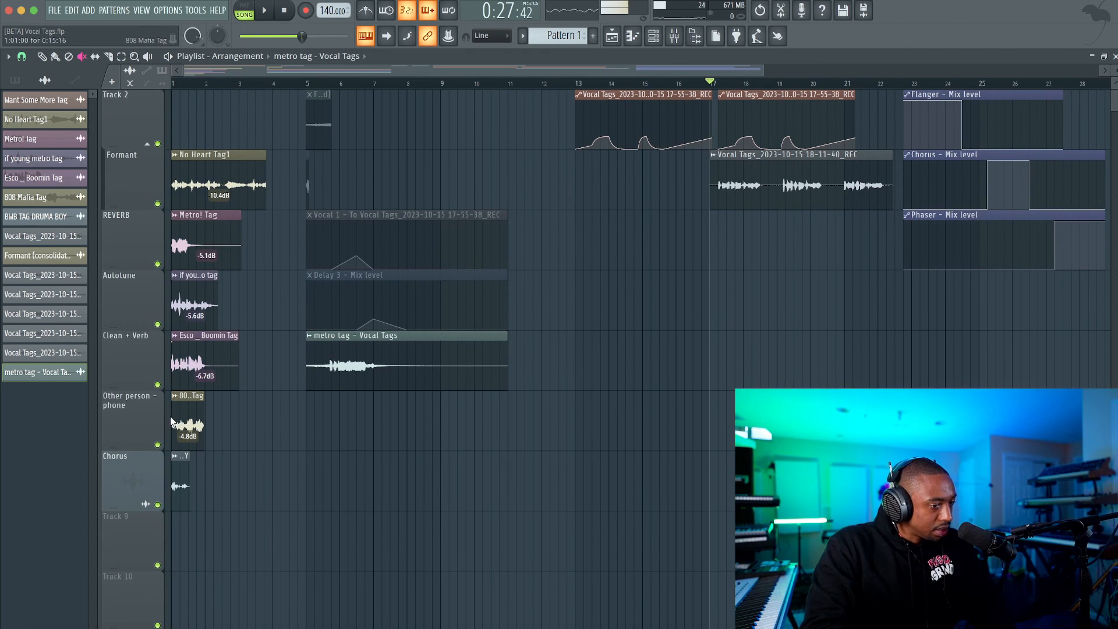
scroll(498, 376, "right", 5)
scroll(497, 376, "up", 1)
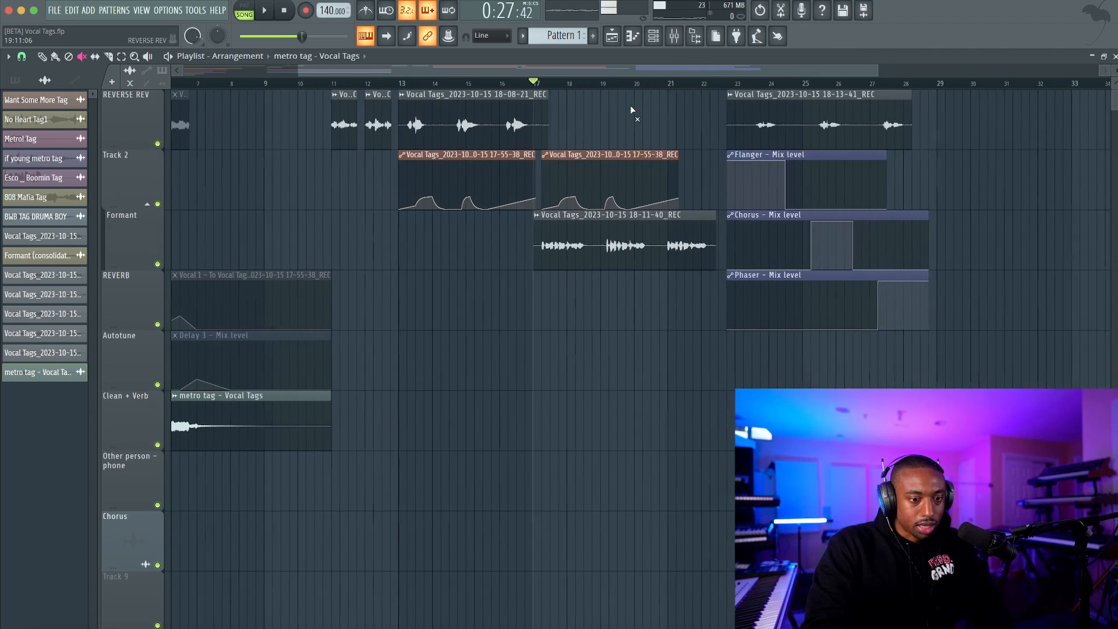
scroll(284, 430, "down", 1)
scroll(285, 430, "left", 5)
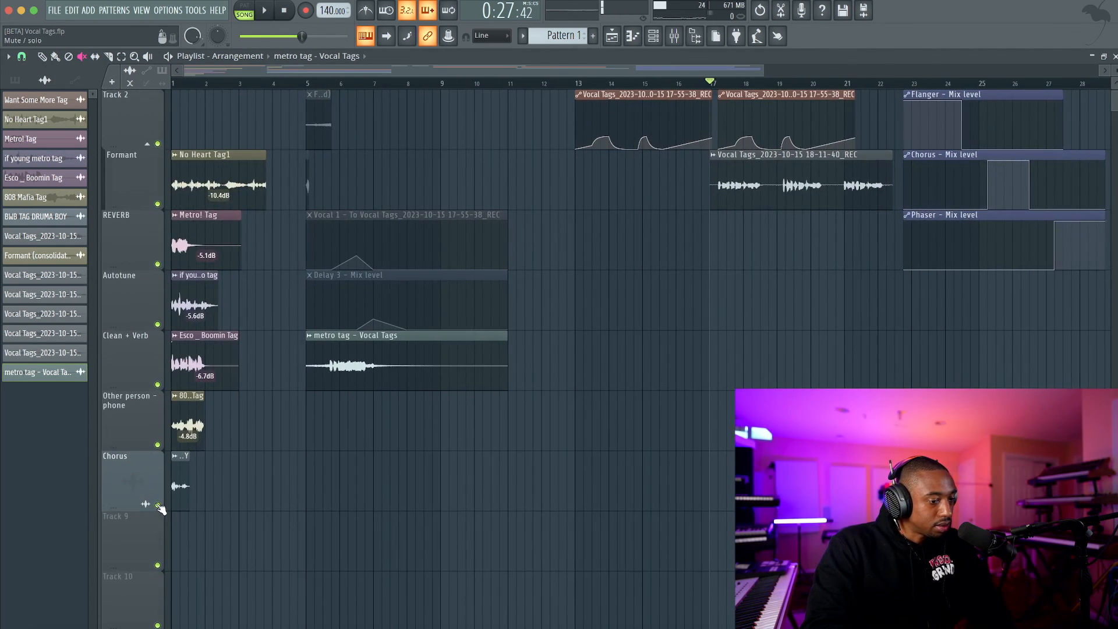
left_click(158, 505, "ctrl")
key("space")
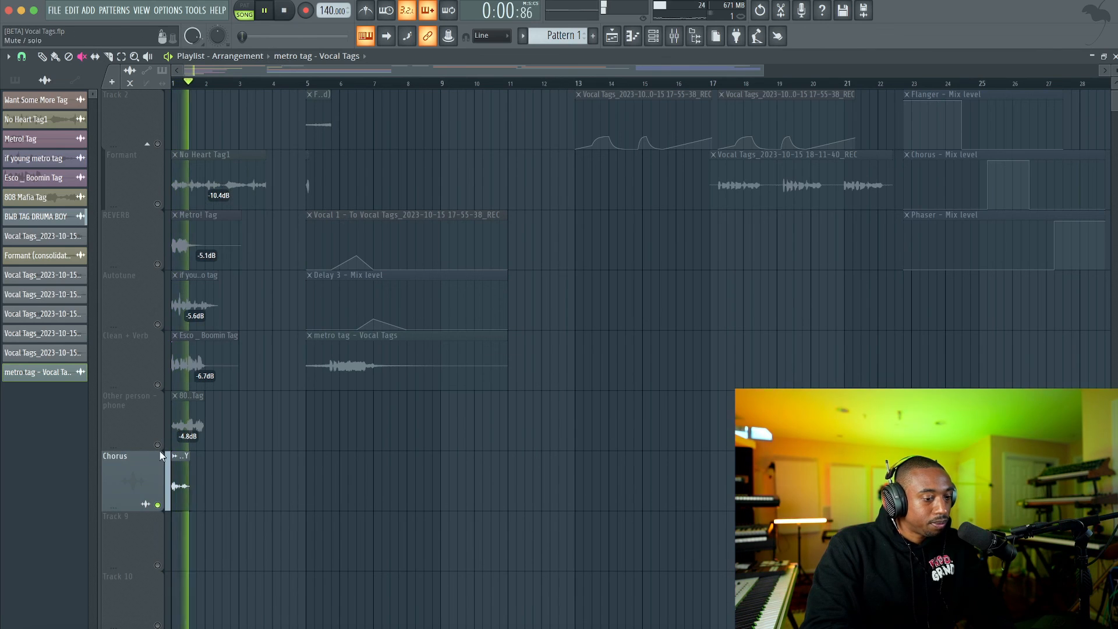
left_click(157, 504, "ctrl")
key("space")
Play the newest take from just before bar 23 with its Flanger, Chorus and Phaser automation.
scroll(728, 169, "up", 1)
scroll(757, 151, "right", 5)
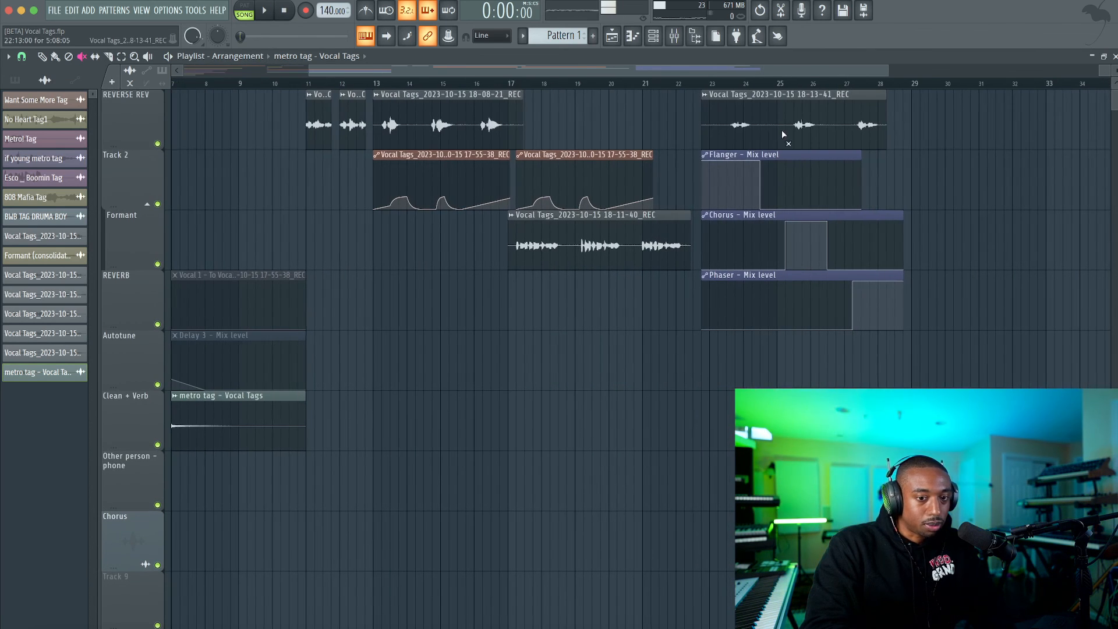
left_click(699, 89)
key("space")
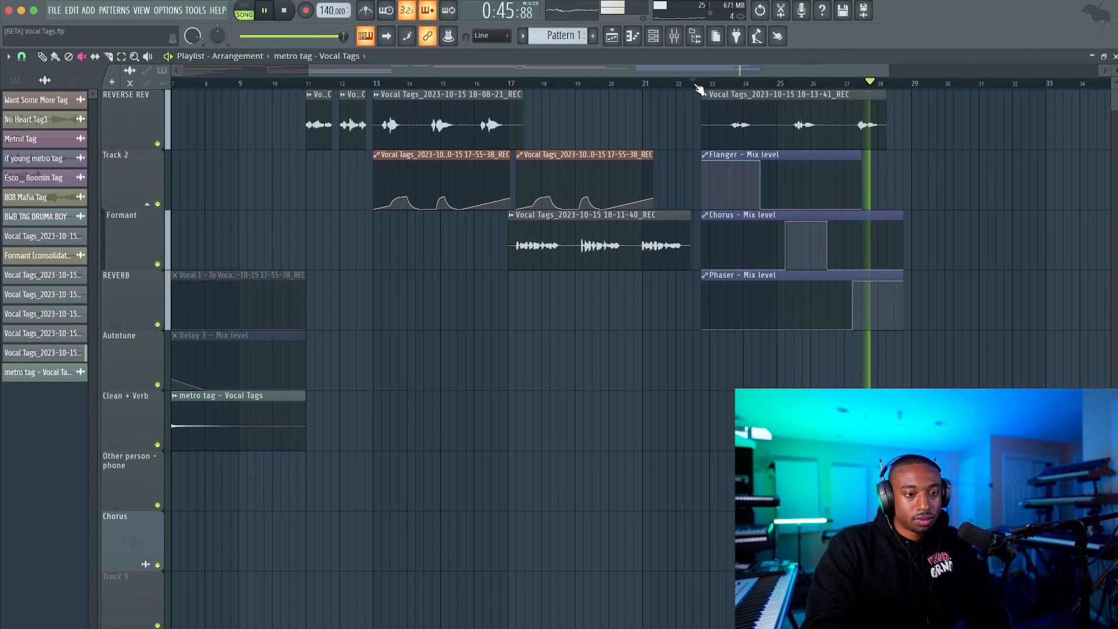
key("space")
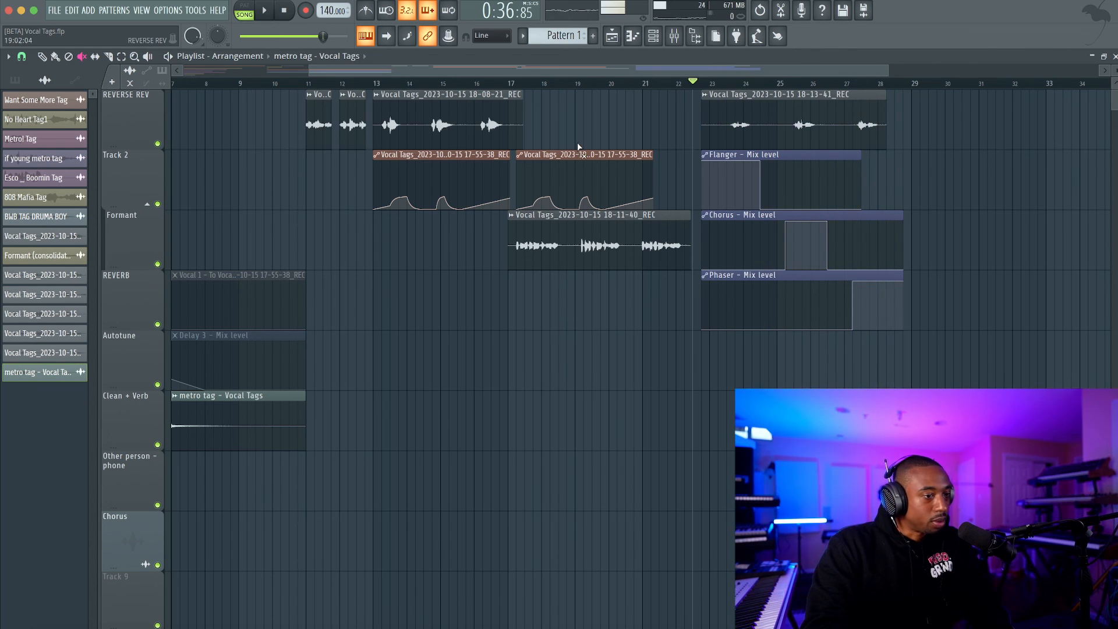
Examine the effect chain of the ANALOG OUT mixer insert, close the mixer and view the whole arrangement.
left_click(674, 36)
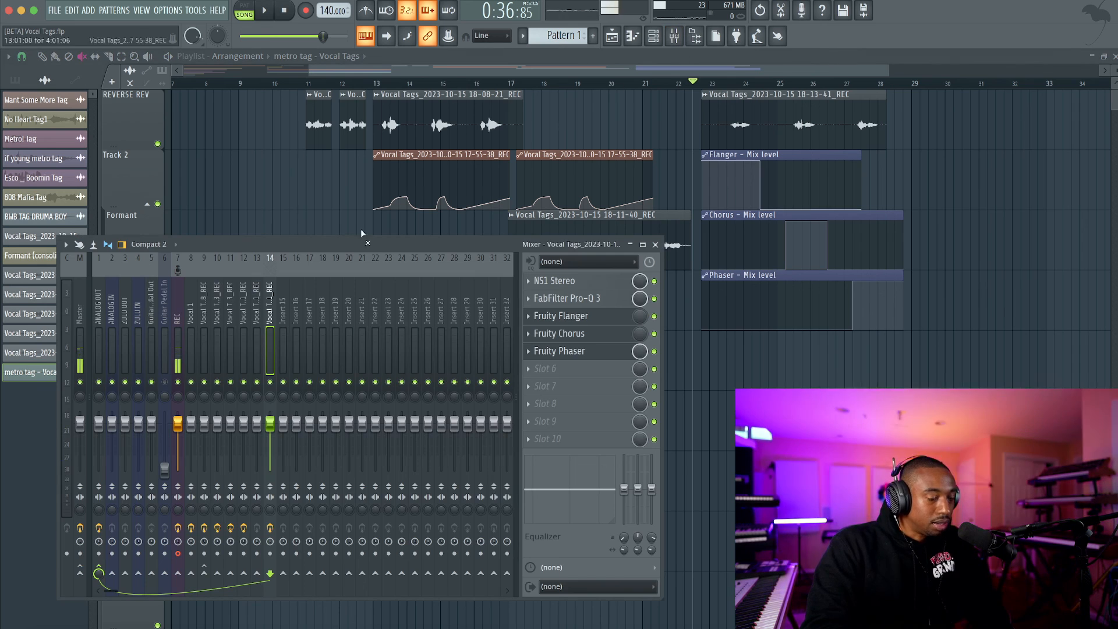
left_click(97, 317)
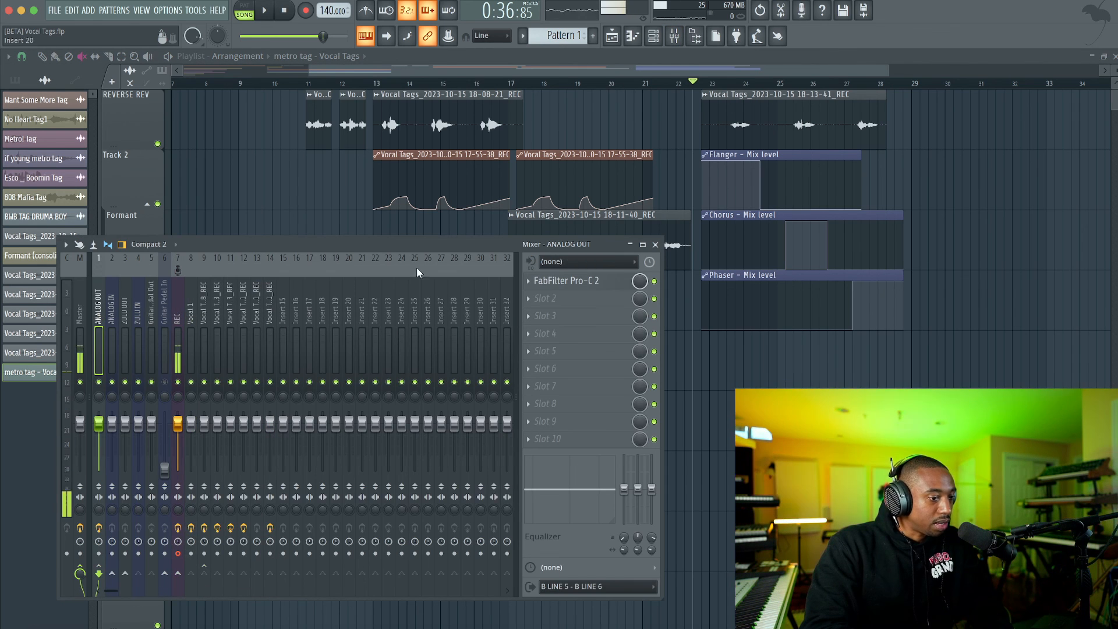
left_click(658, 244)
scroll(576, 368, "left", 3)
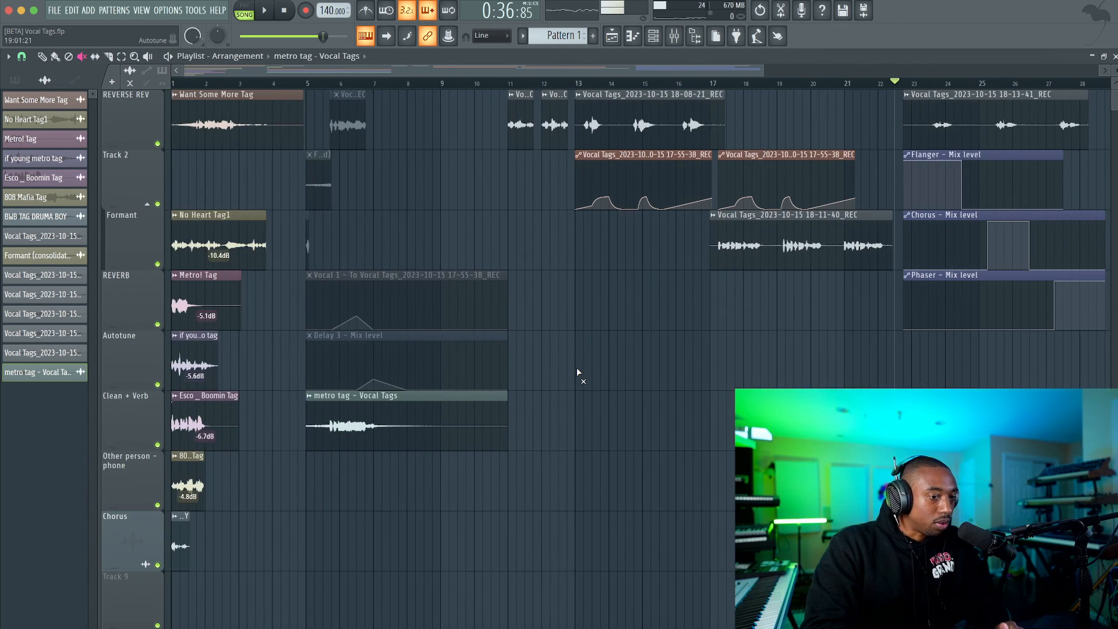
scroll(608, 373, "down", 1)
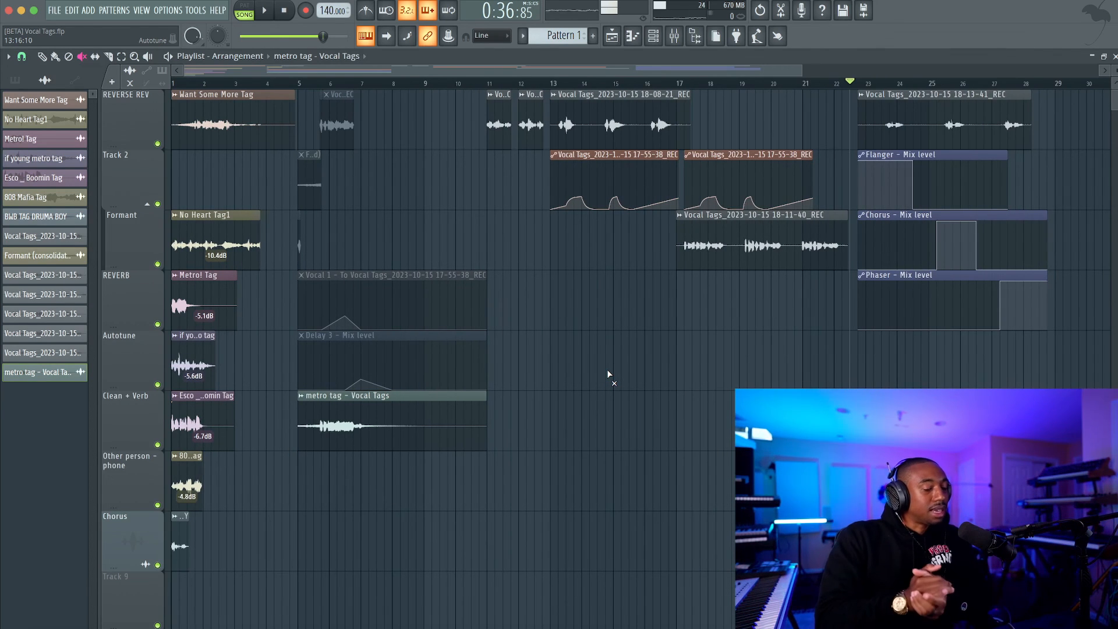